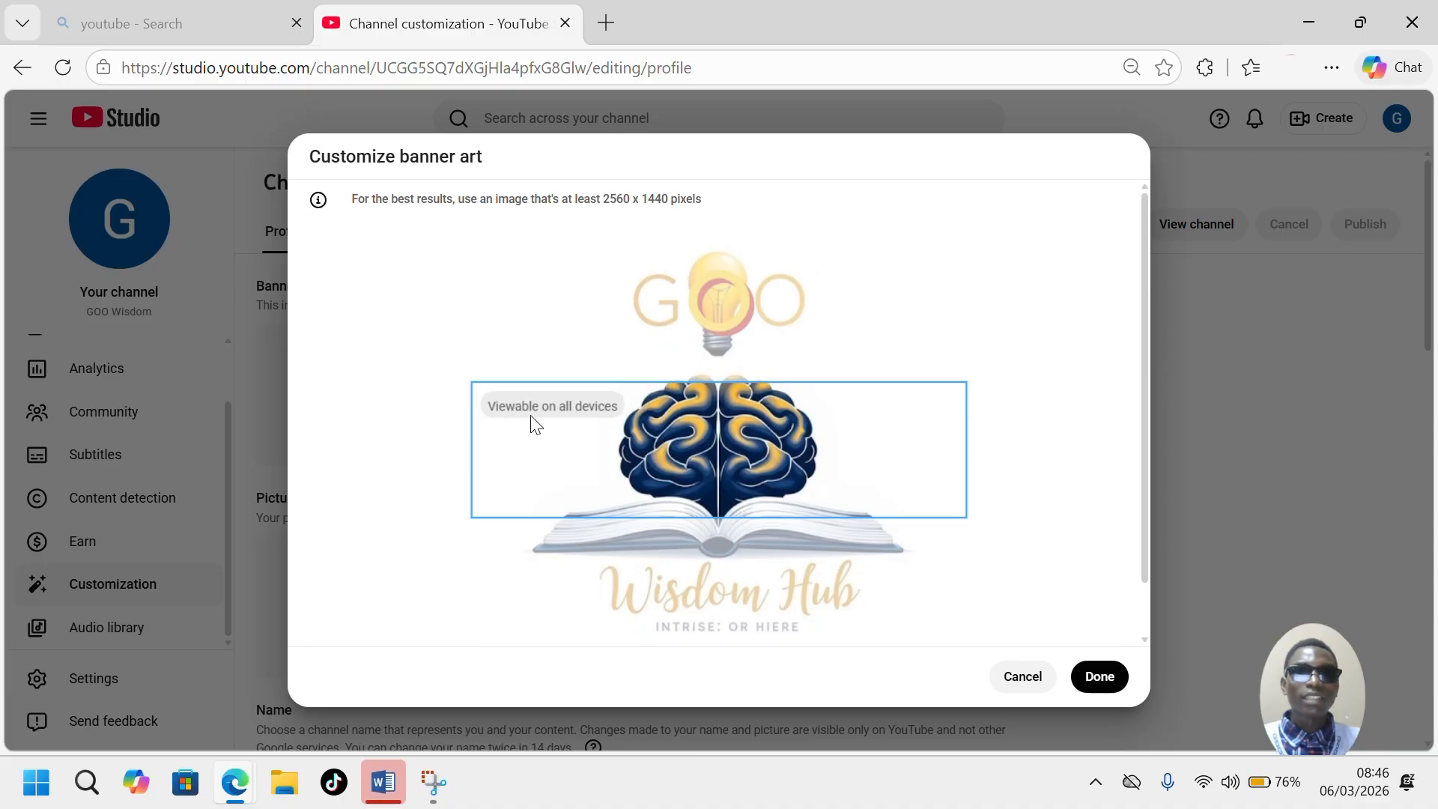
# - Apply the banner art crop and set the dark blue GOO Wisdom Hub logo as the channel's profile picture
pyautogui.click(1100, 678)
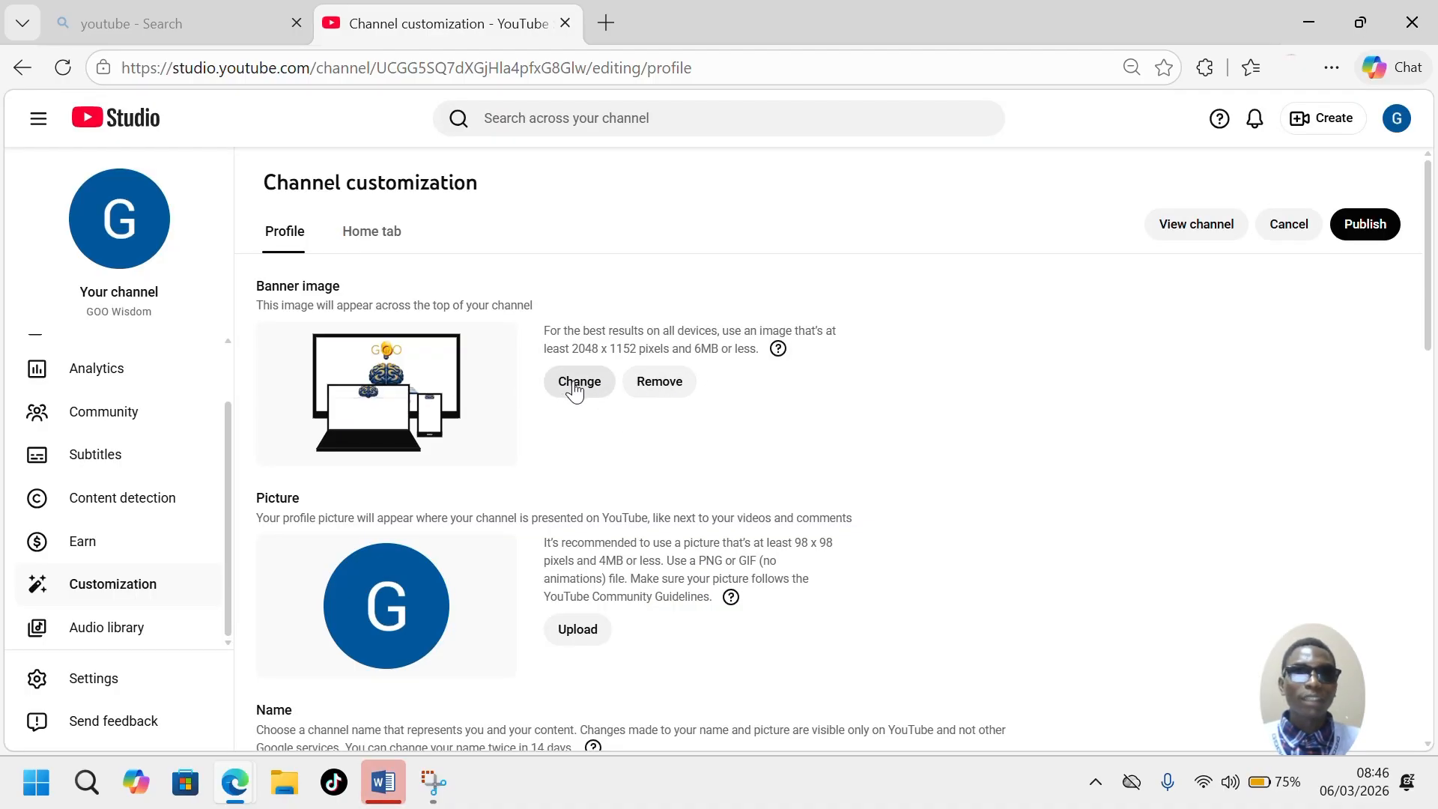
pyautogui.scroll(-3, 573, 450)
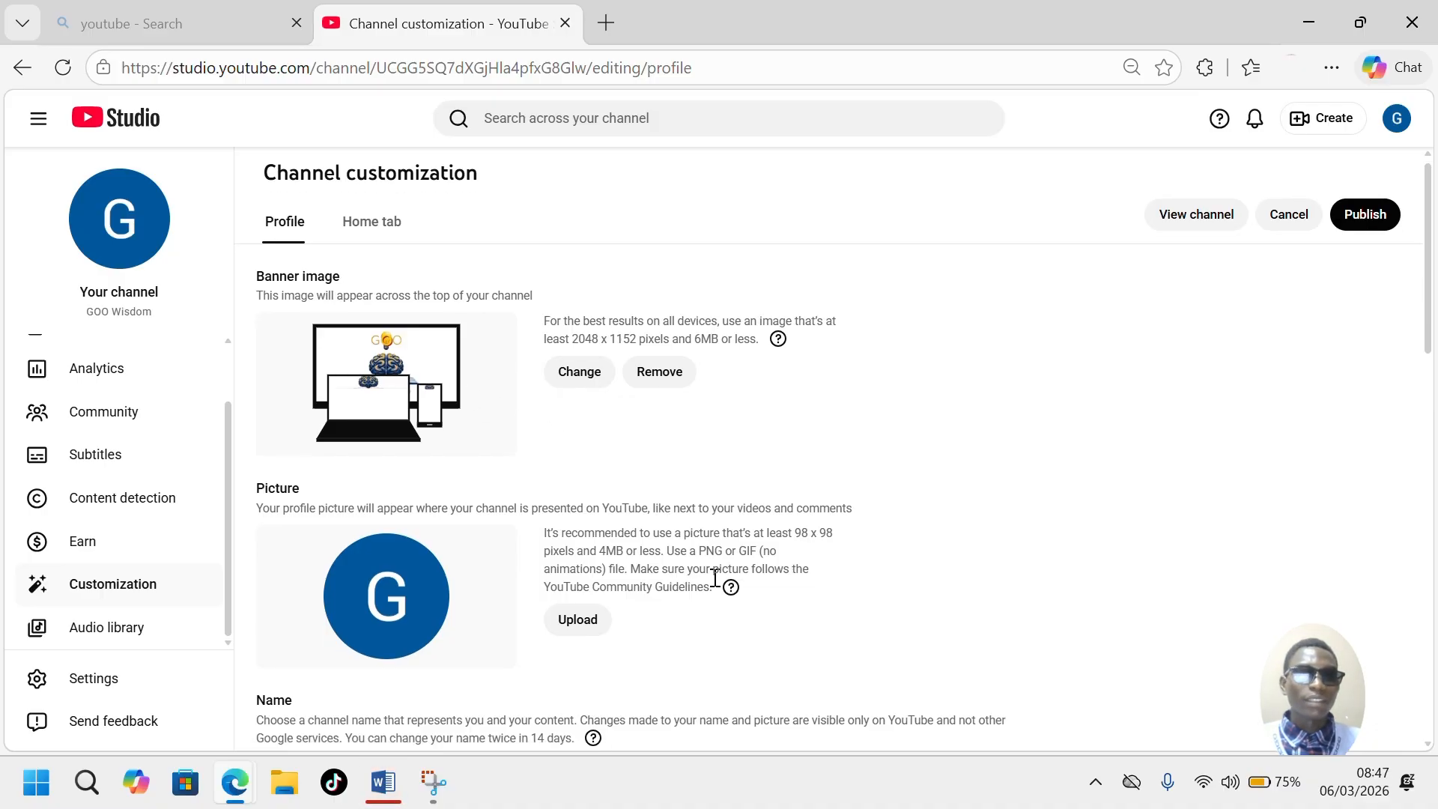
pyautogui.click(573, 407)
pyautogui.click(362, 236)
pyautogui.click(504, 497)
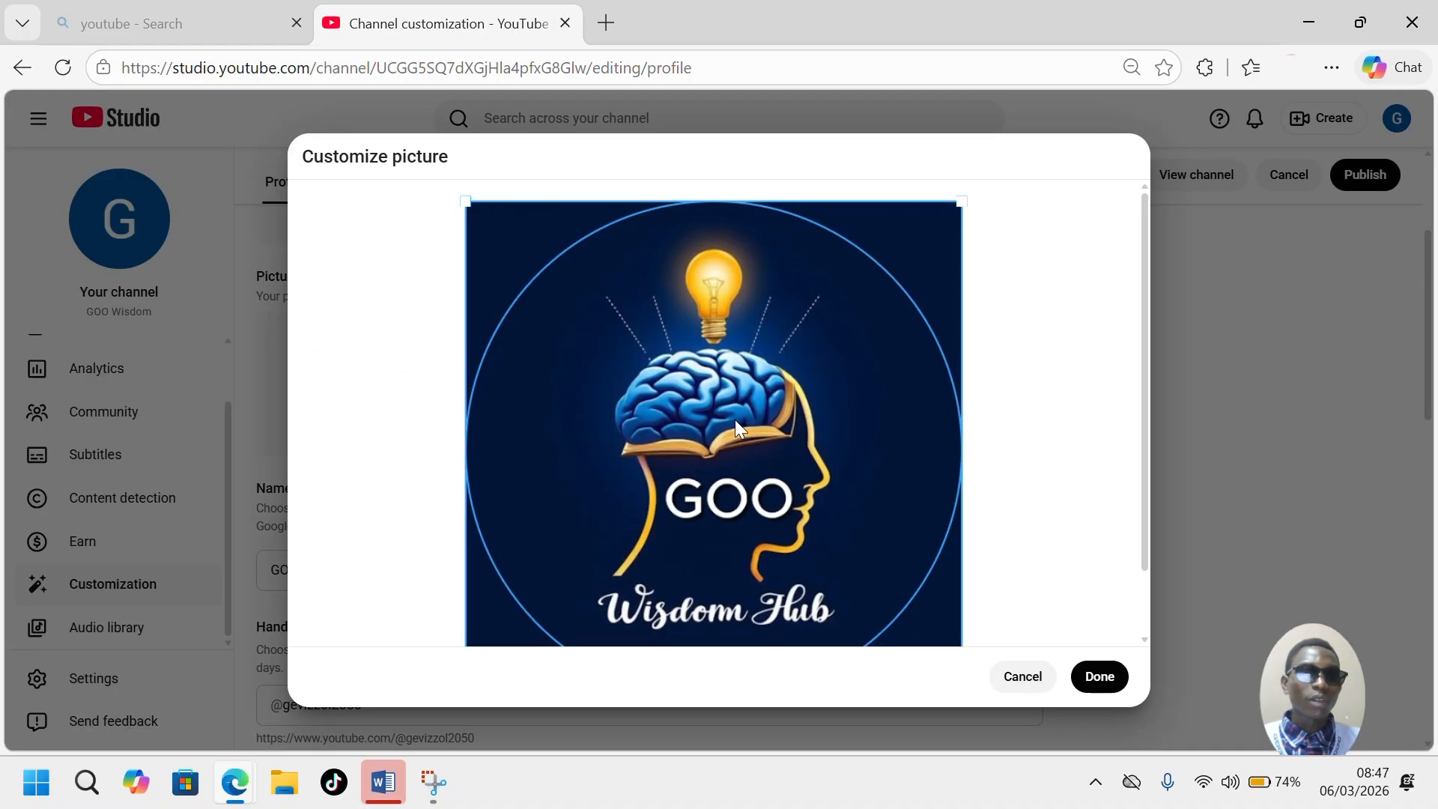
pyautogui.click(1100, 677)
pyautogui.scroll(2, 459, 564)
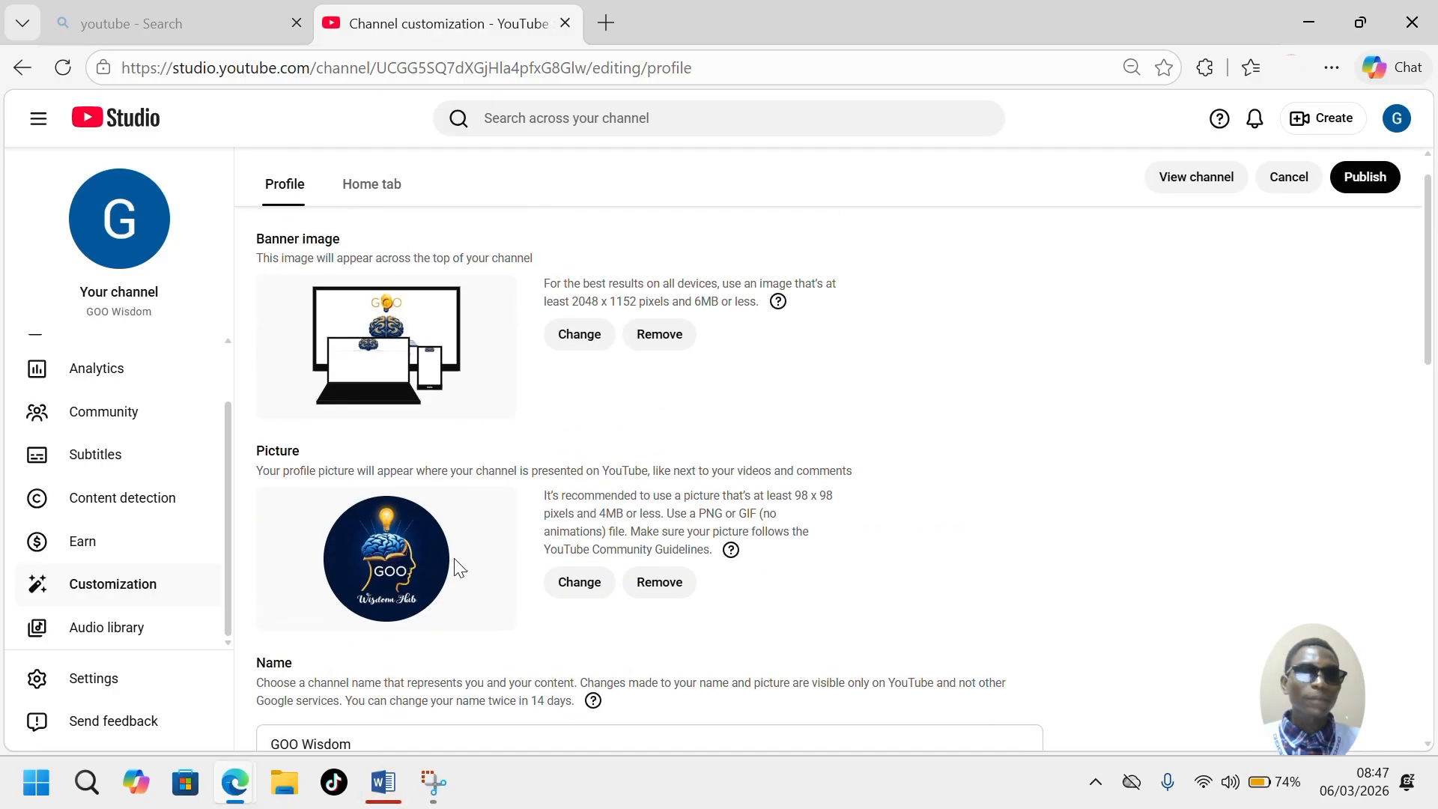
# - Change the channel name to GOO Wisdom Hub, leaving the handle as it is
pyautogui.scroll(-2, 561, 603)
pyautogui.scroll(-3, 525, 480)
pyautogui.click(489, 352)
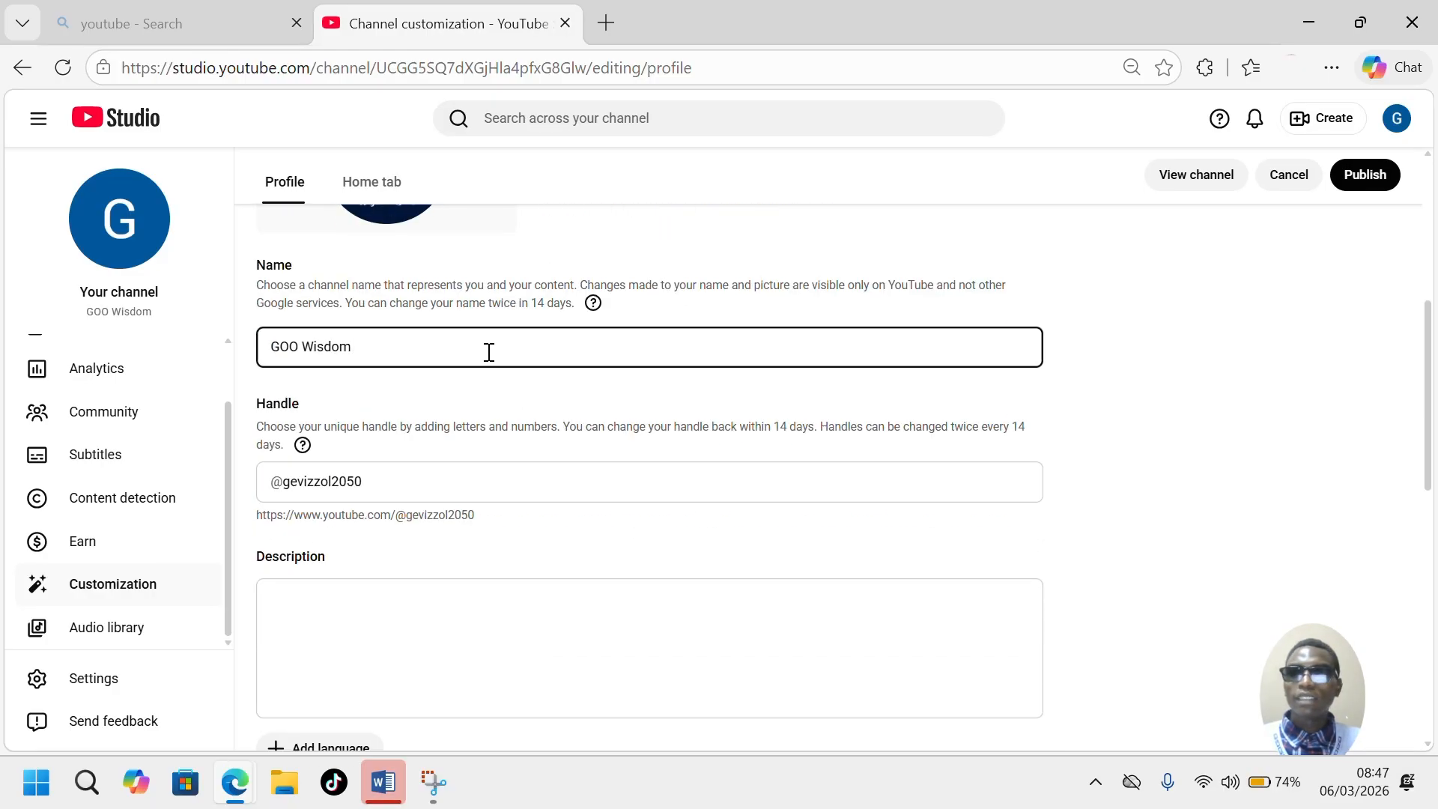
pyautogui.write('Hub')
pyautogui.click(542, 475)
pyautogui.scroll(-3, 541, 475)
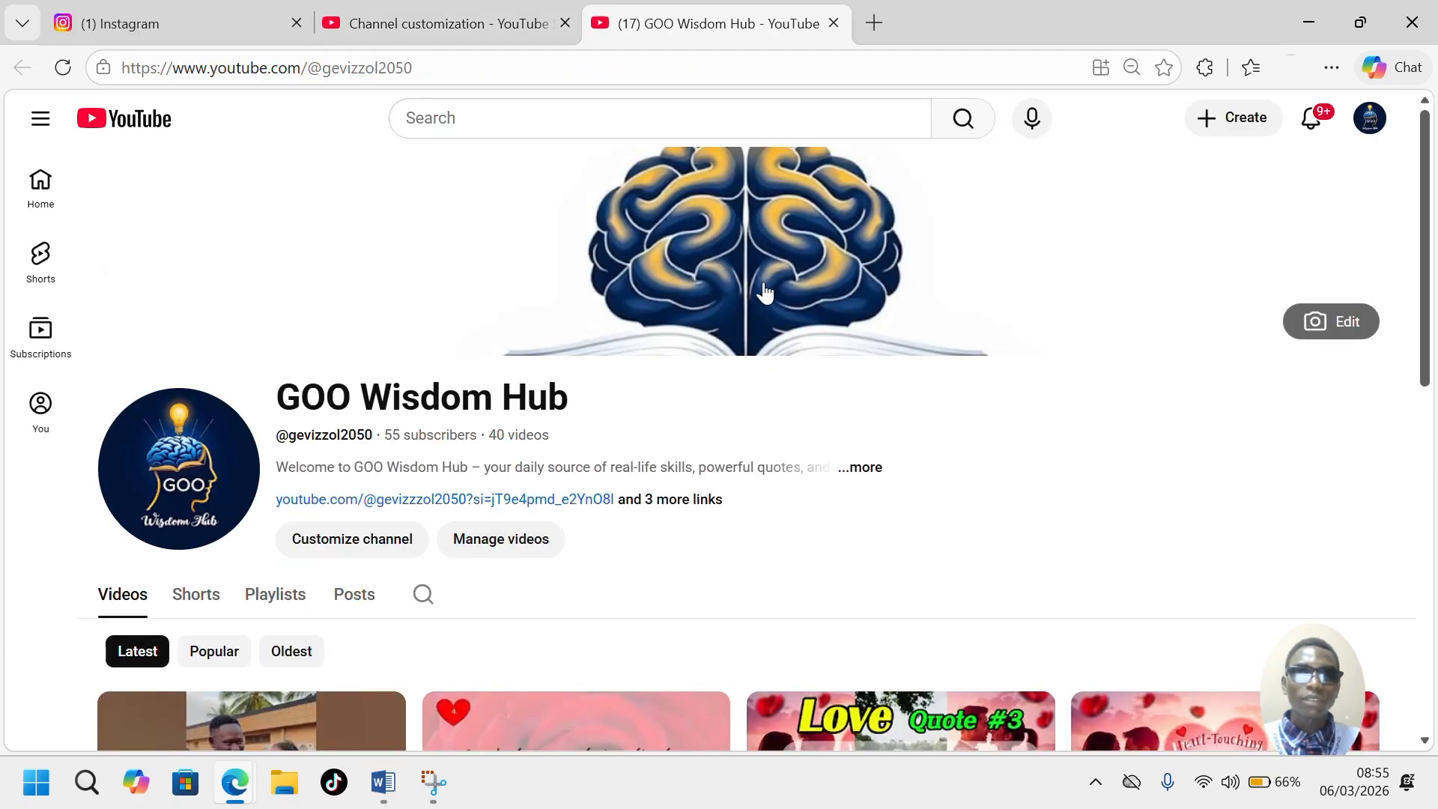
# - View the GOO Wisdom Hub channel page and examine its full description and links
pyautogui.scroll(-1, 764, 292)
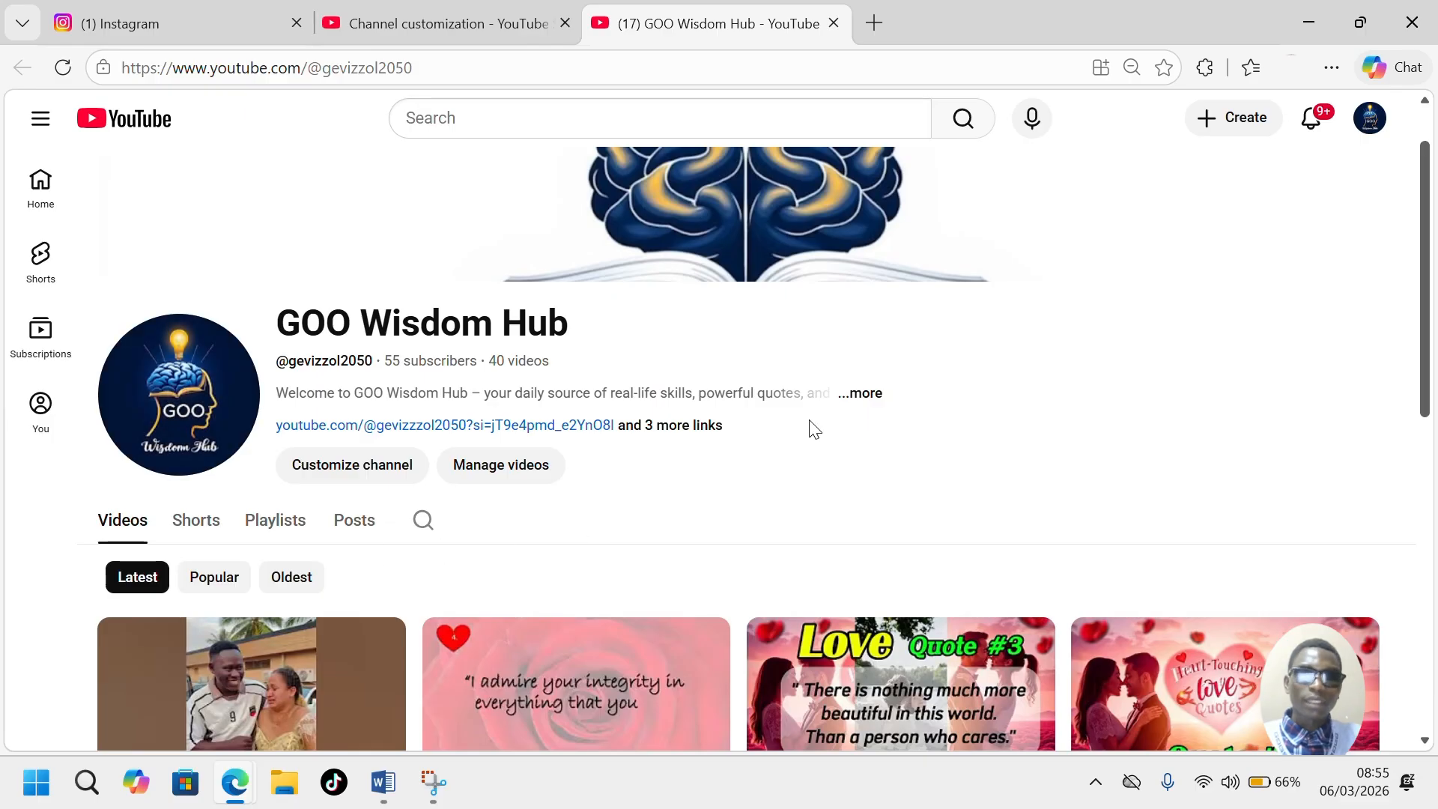
pyautogui.click(869, 409)
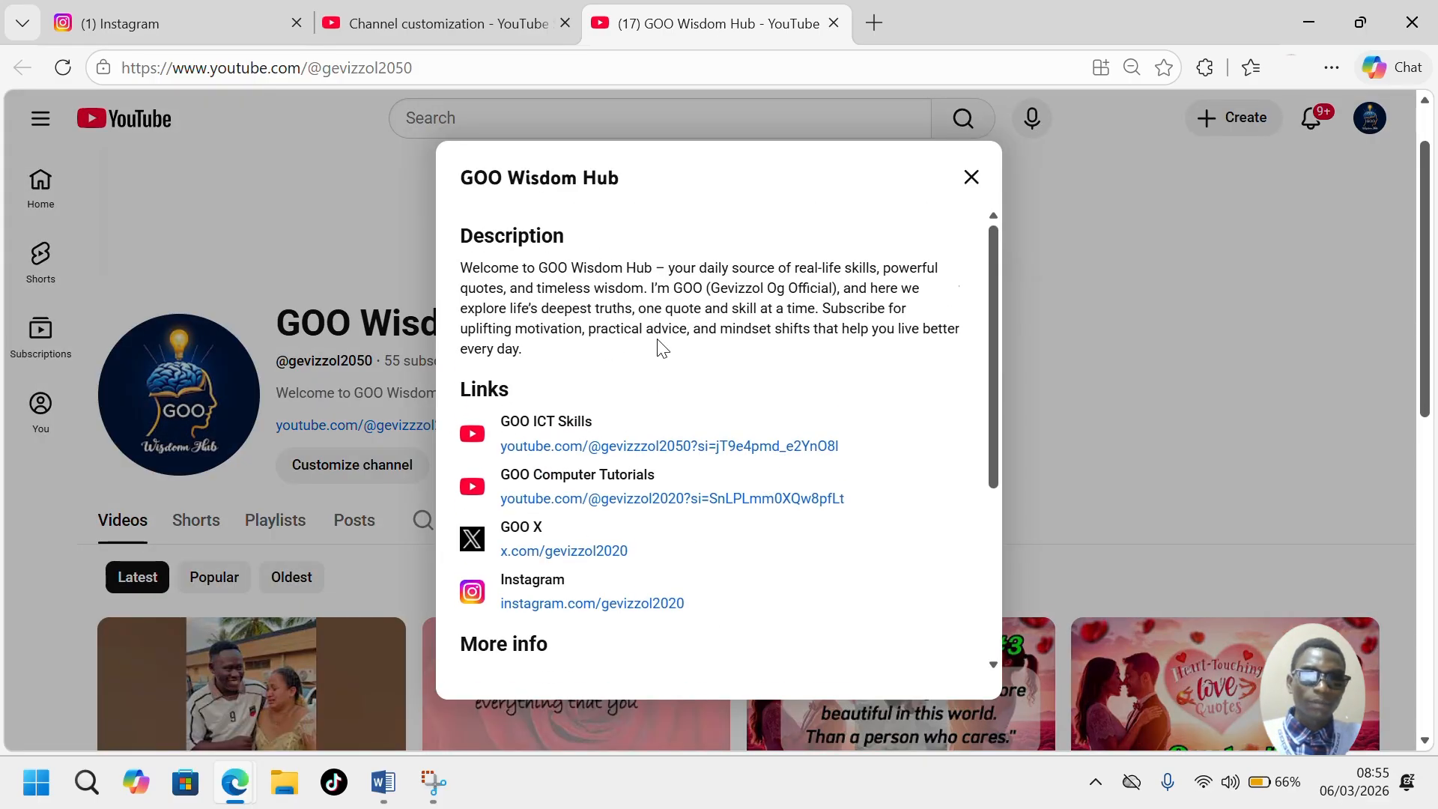
pyautogui.scroll(-1, 663, 346)
pyautogui.click(558, 527)
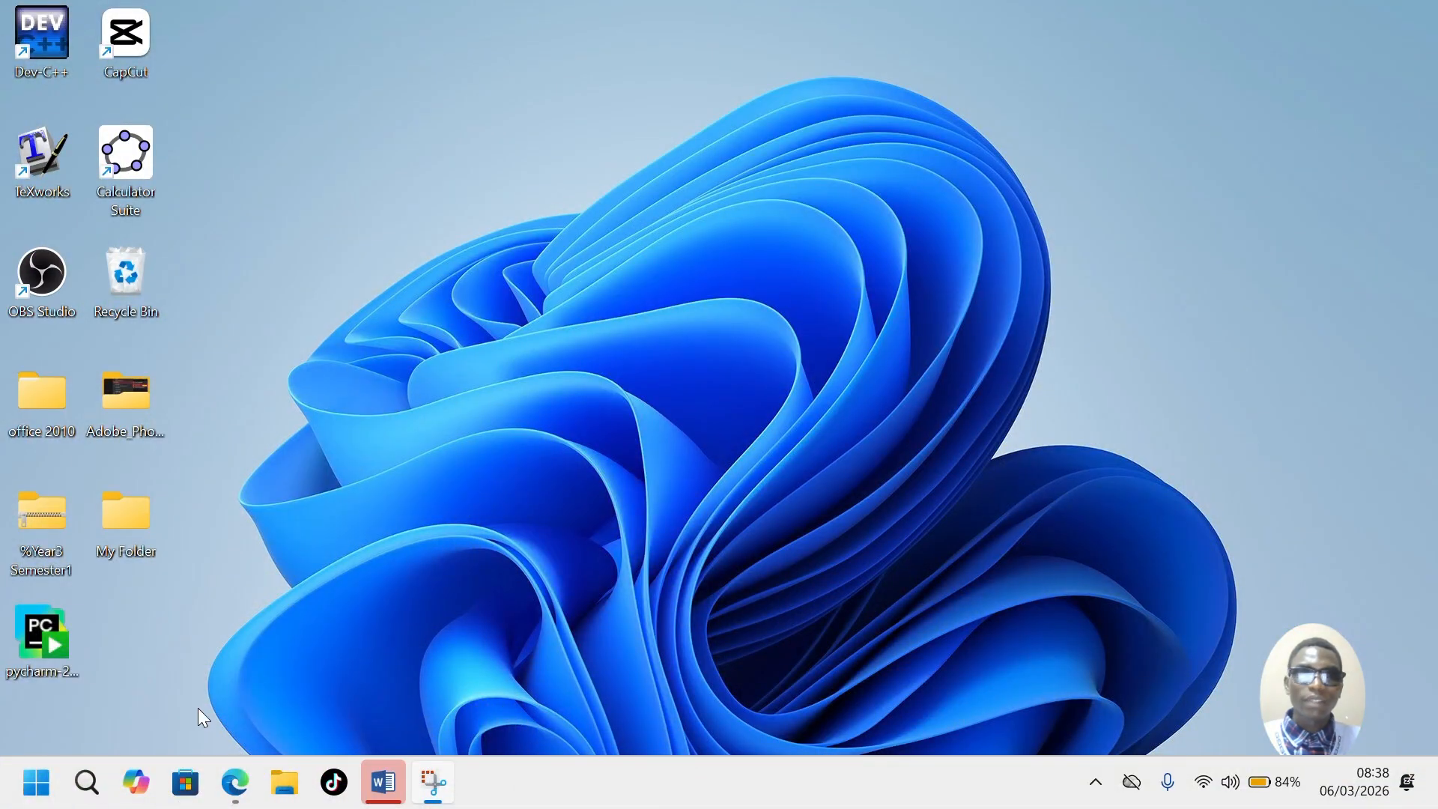
# - Switch to the Edge browser, search the web for "youtube" and open the YouTube site from the results
pyautogui.moveTo(234, 783)
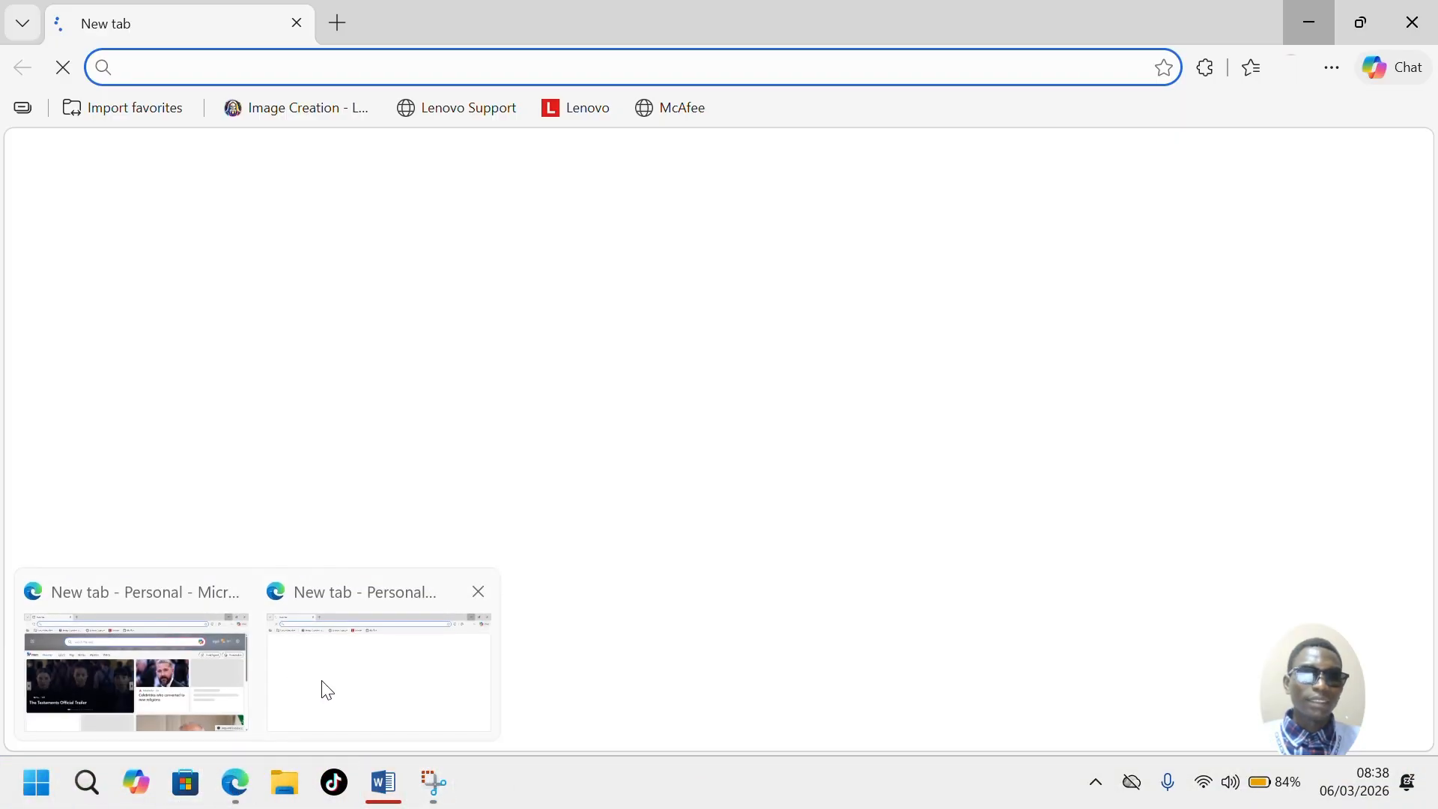
pyautogui.click(323, 685)
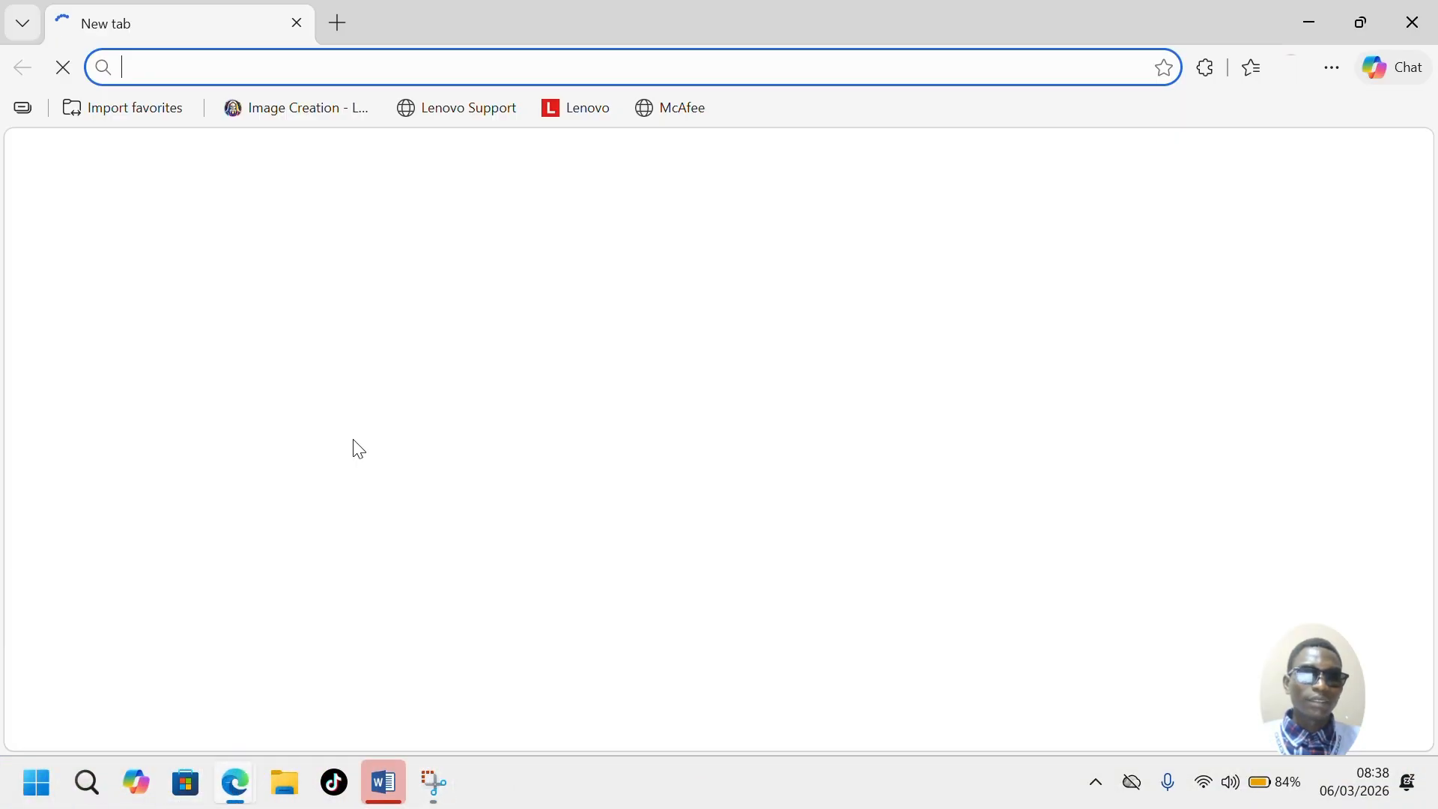
pyautogui.click(358, 64)
pyautogui.write('youtube')
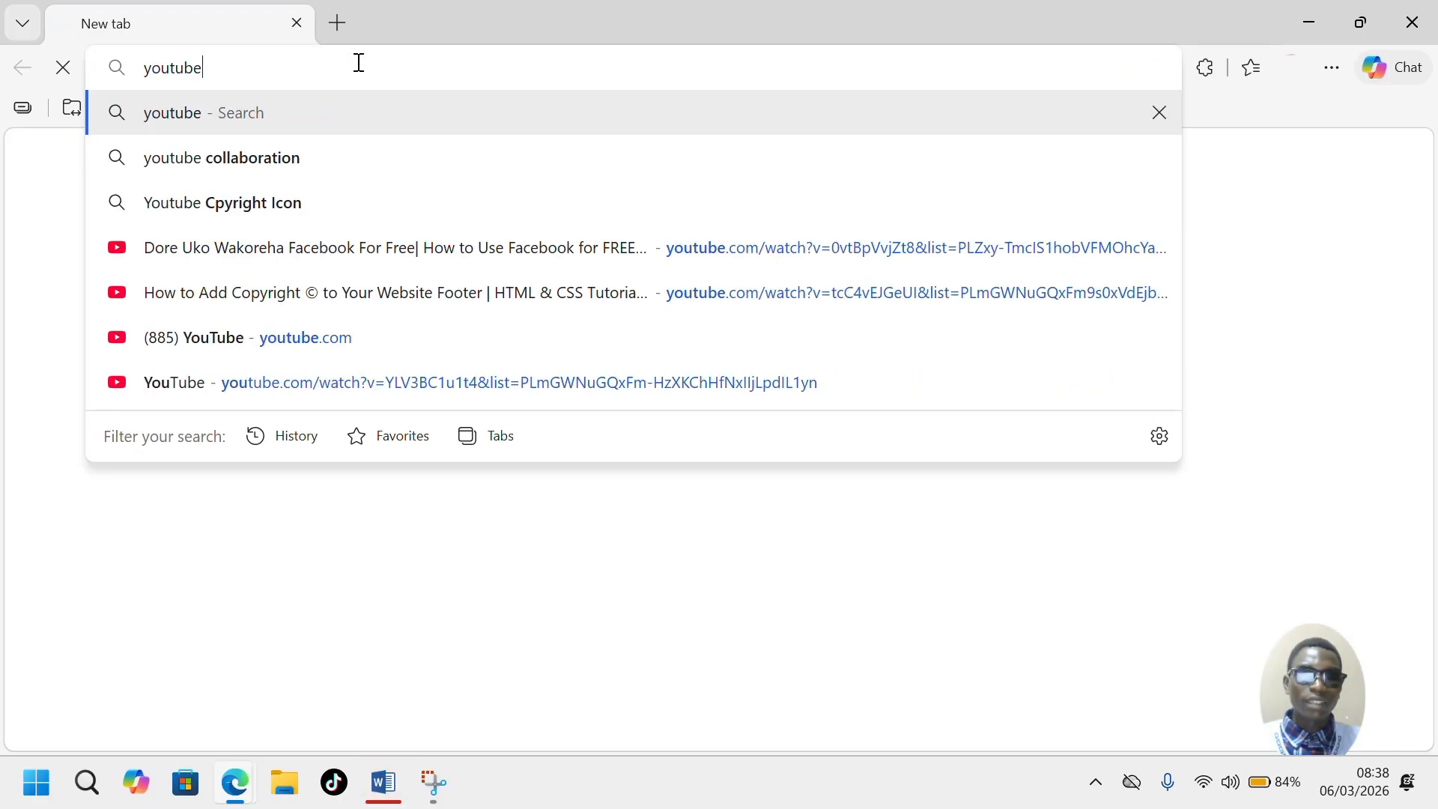
pyautogui.press('Return')
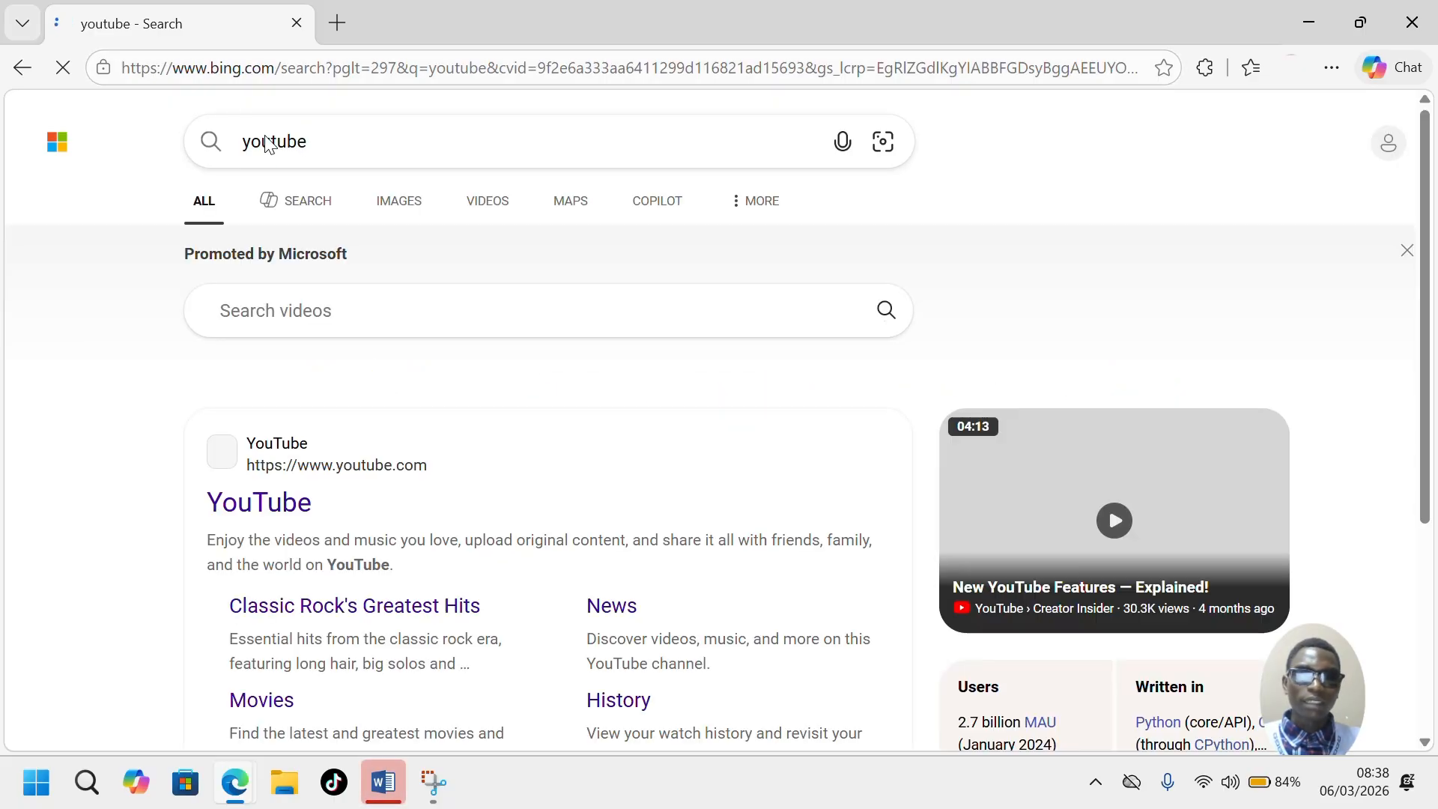
pyautogui.click(273, 524)
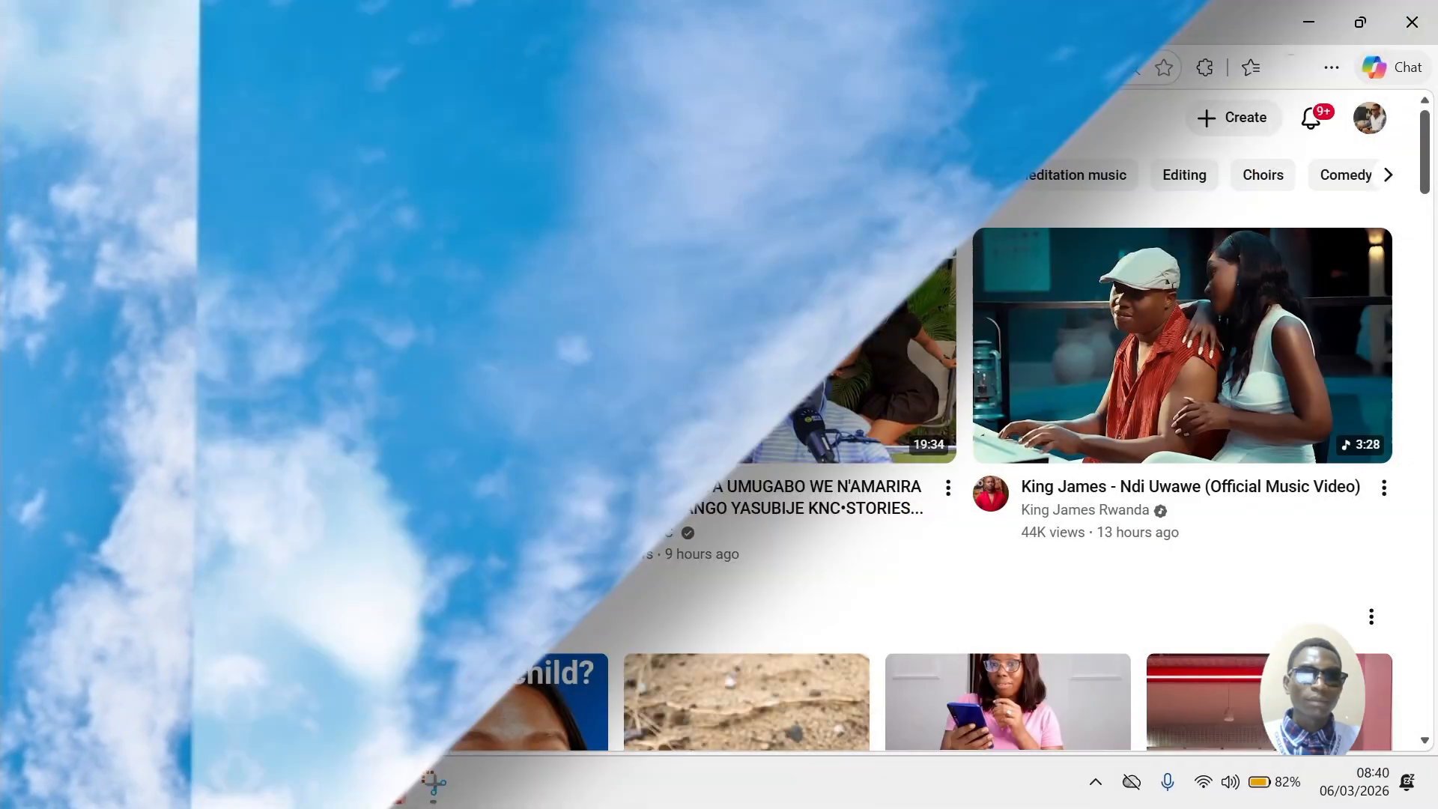
# - Open YouTube Studio for the signed-in channel from the YouTube home page
pyautogui.scroll(-3, 905, 638)
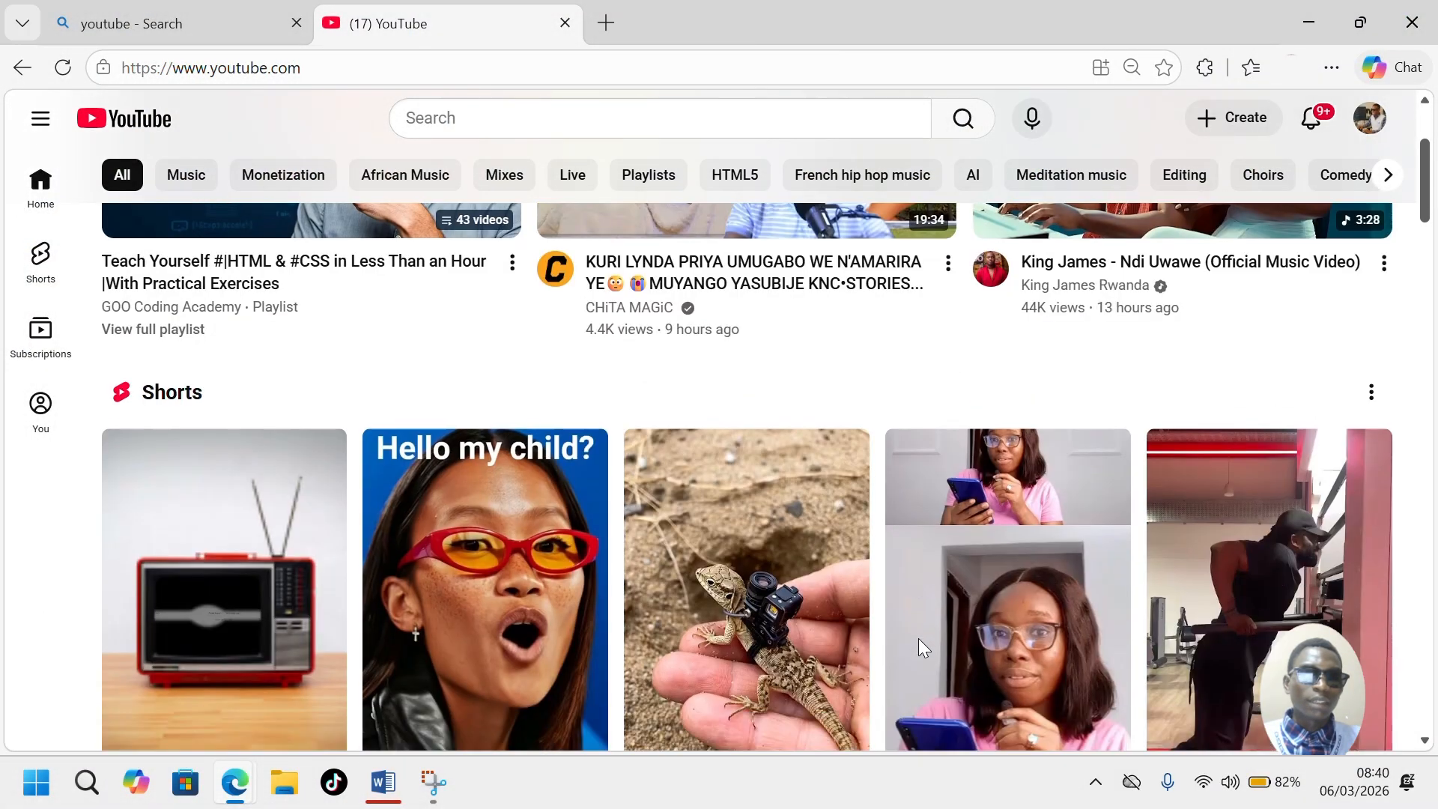
pyautogui.scroll(3, 918, 638)
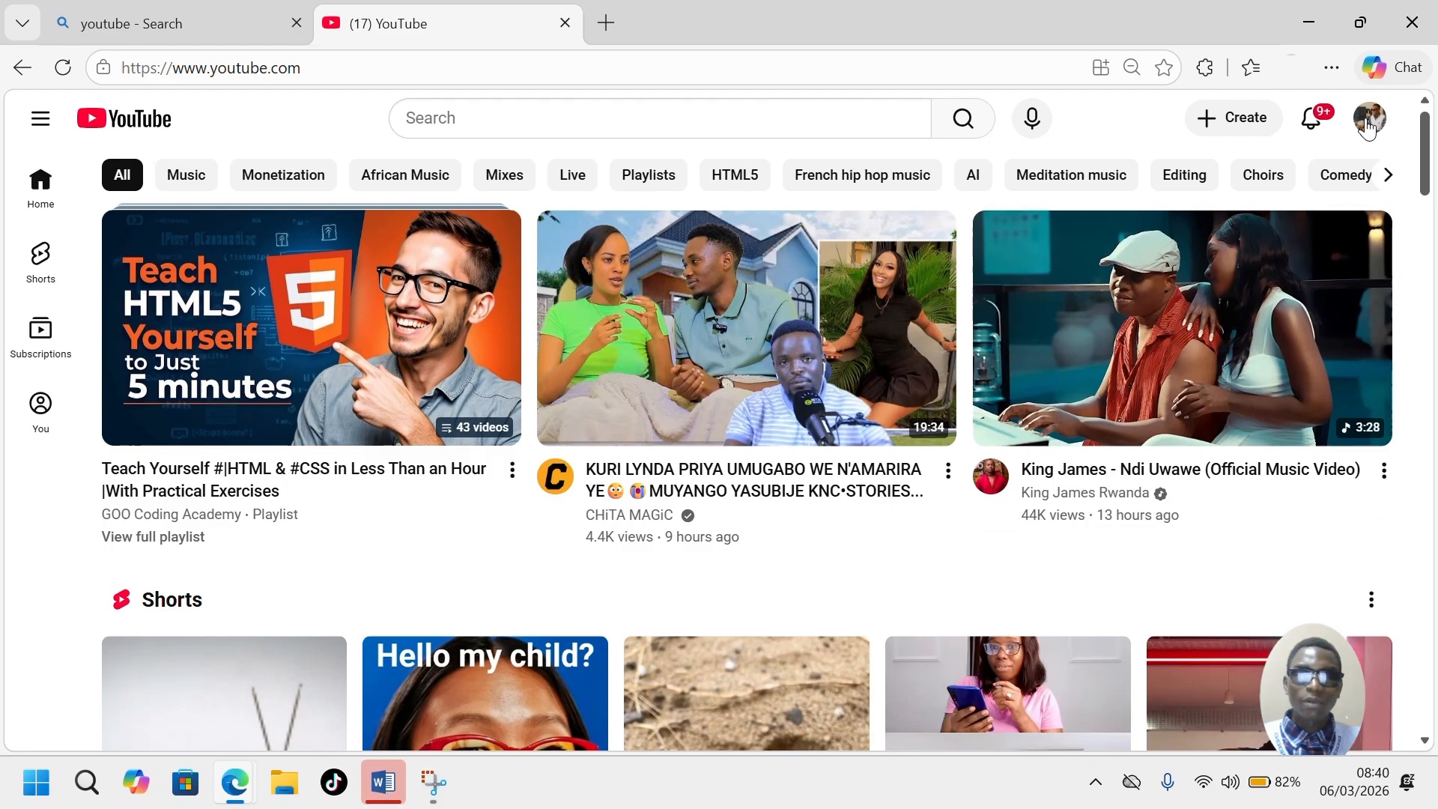
pyautogui.click(1368, 126)
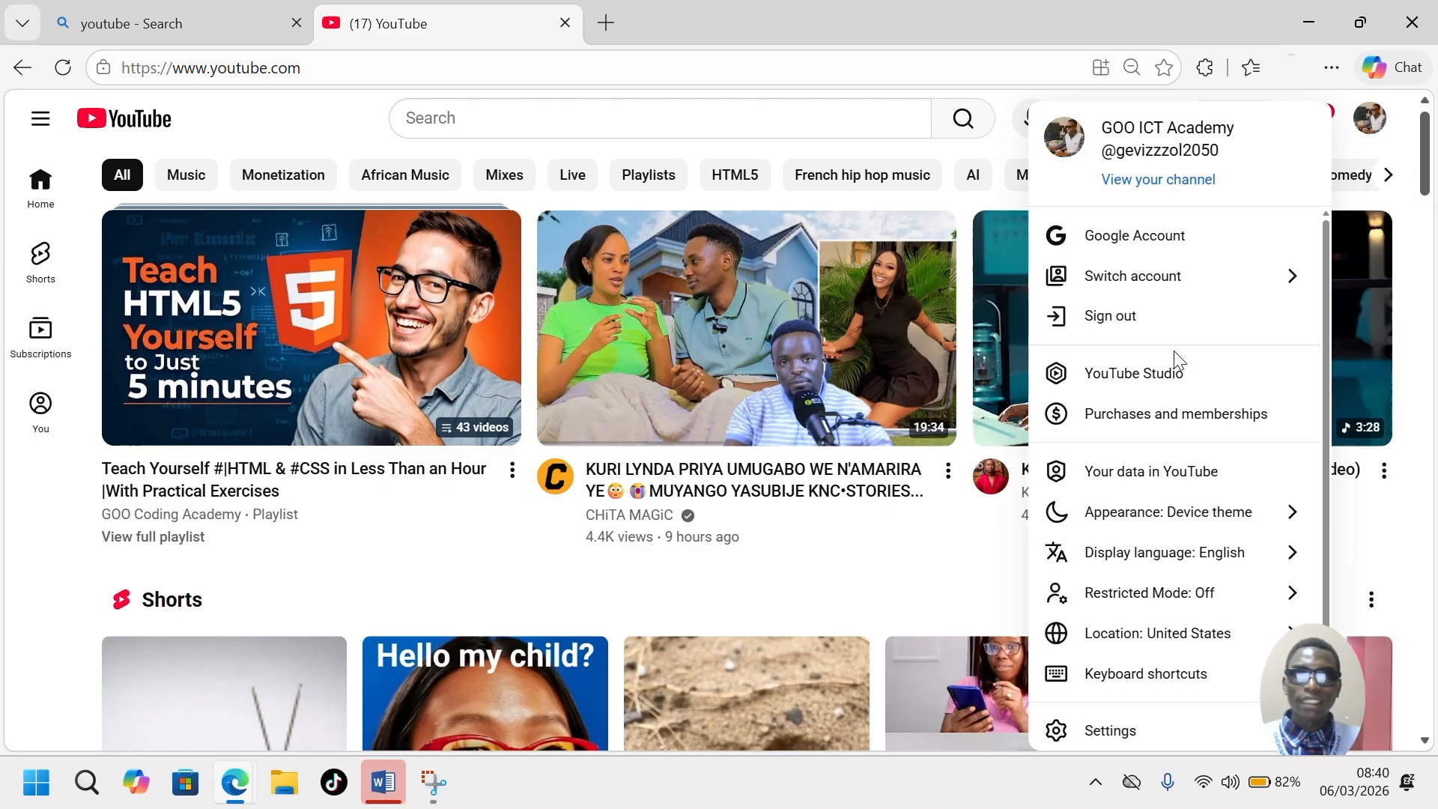
pyautogui.click(1165, 382)
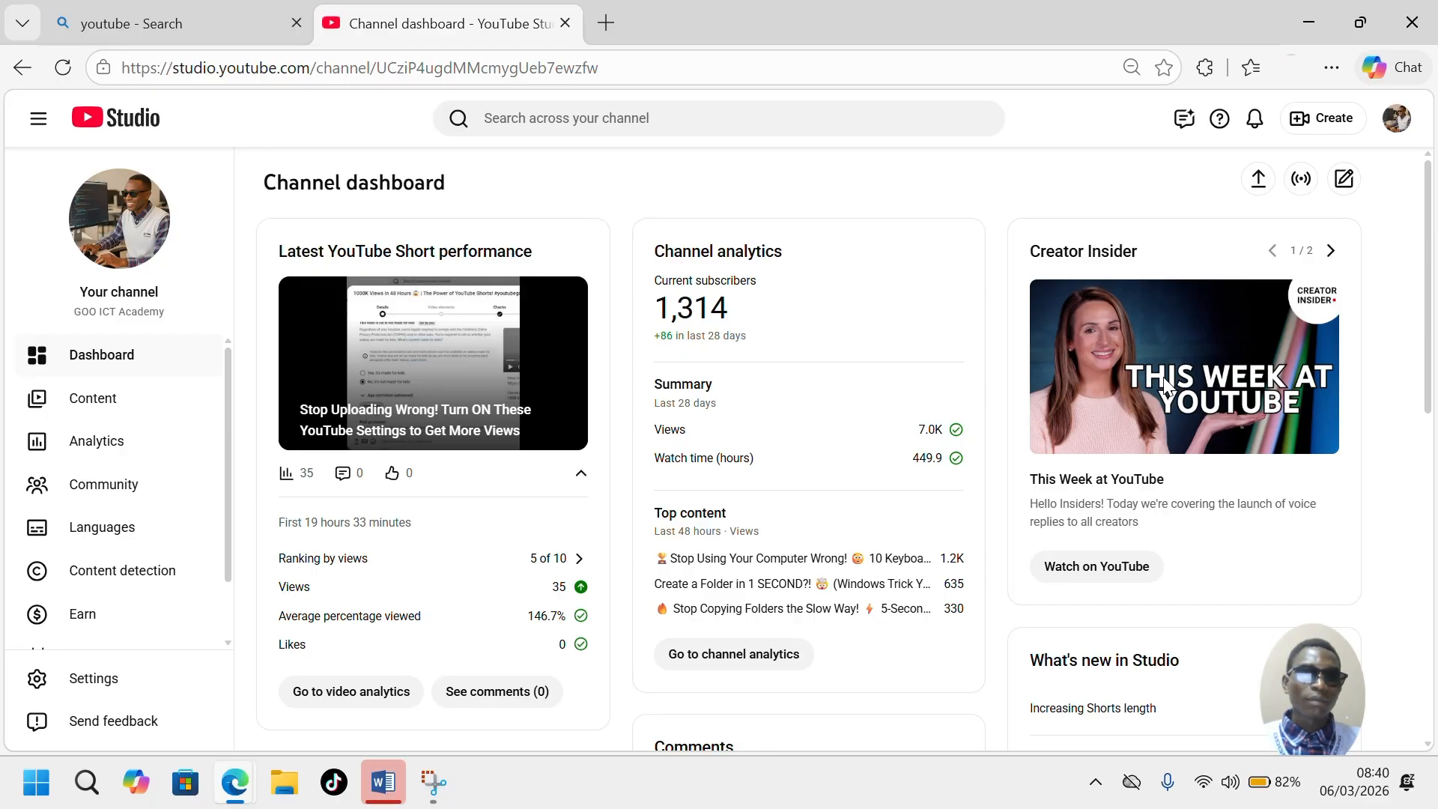
# - Examine the channel dashboard's latest Short performance, channel analytics, published videos and comments
pyautogui.scroll(-2, 424, 485)
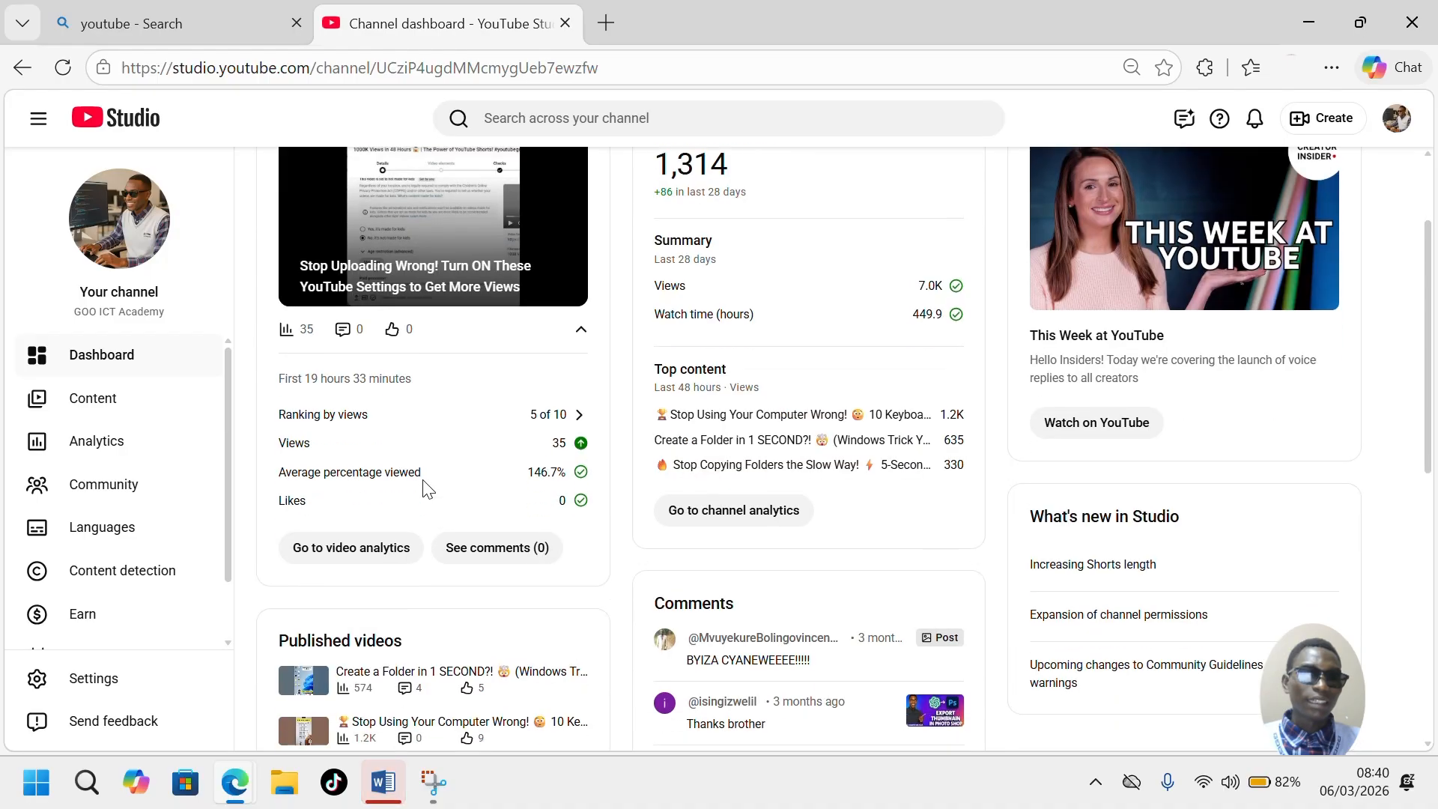
pyautogui.scroll(3, 427, 487)
pyautogui.scroll(-1, 423, 485)
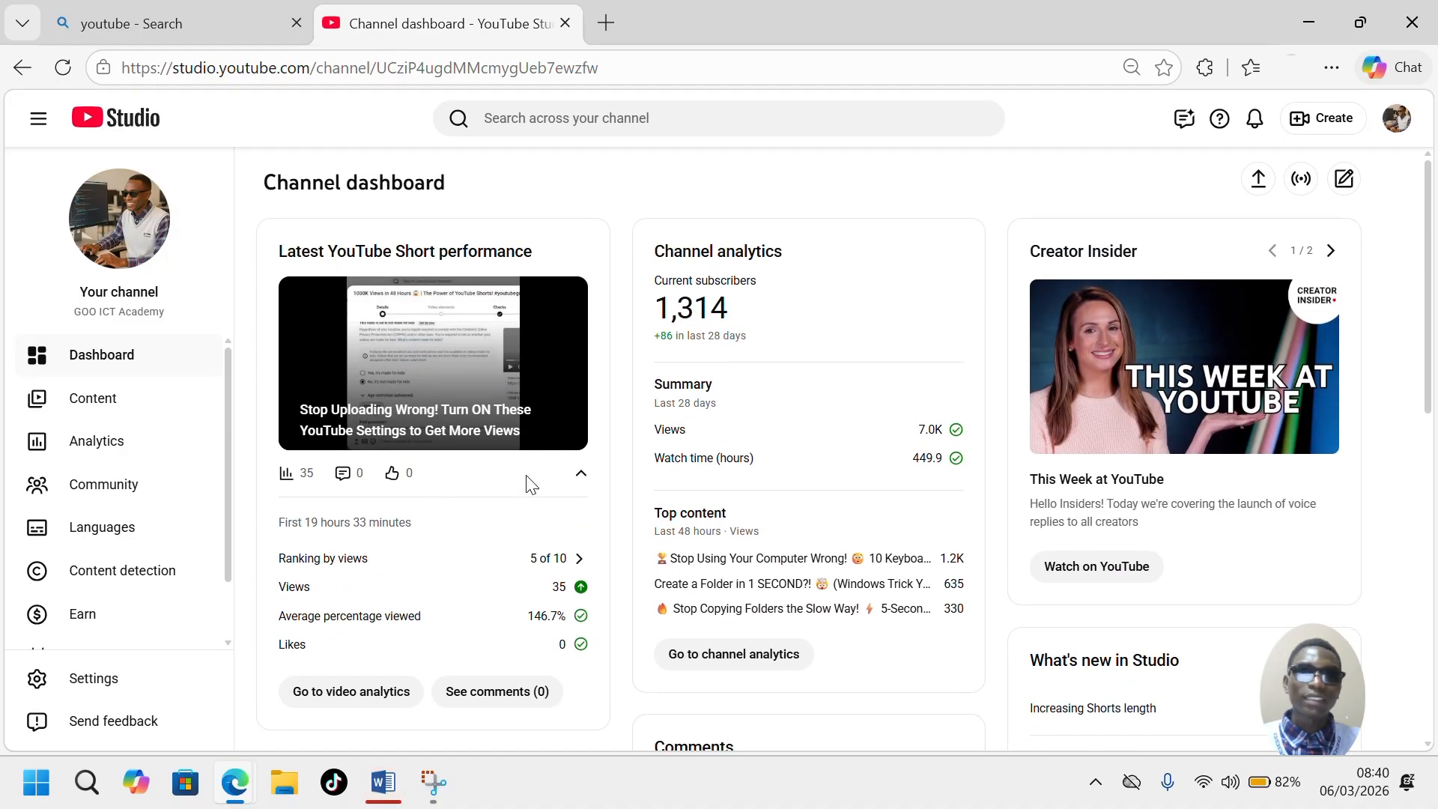
pyautogui.scroll(-2, 517, 488)
pyautogui.scroll(2, 514, 491)
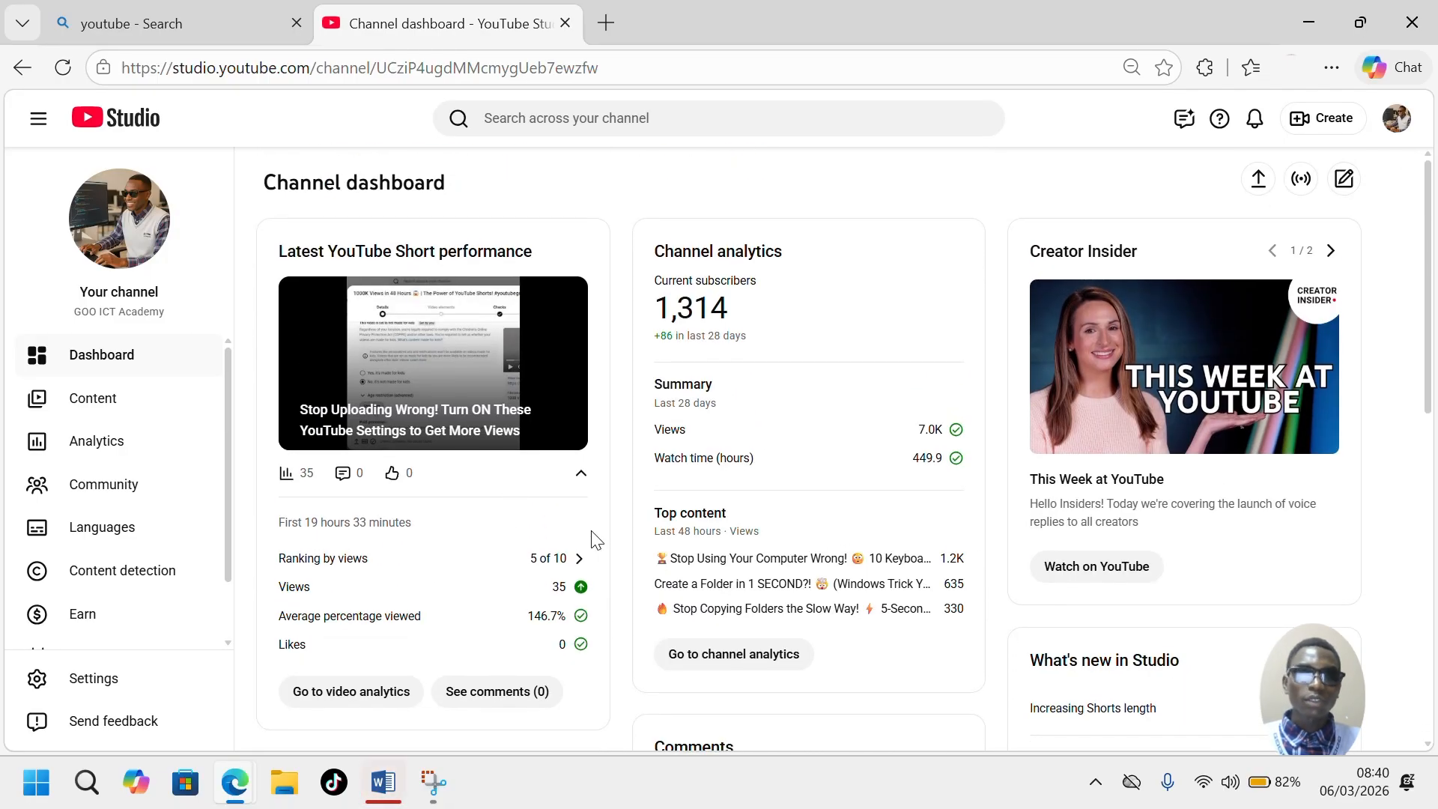
pyautogui.scroll(-1, 419, 577)
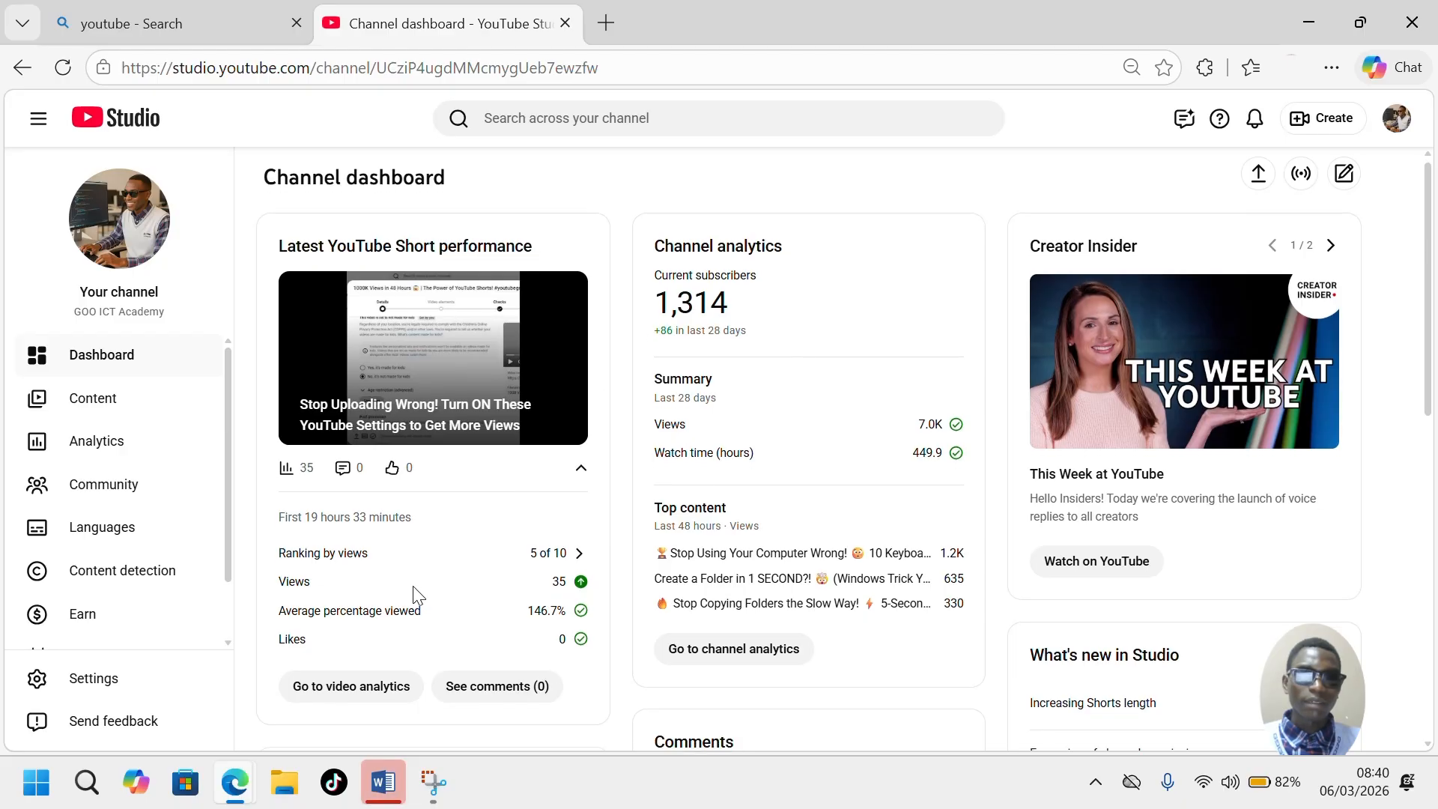
pyautogui.scroll(1, 417, 595)
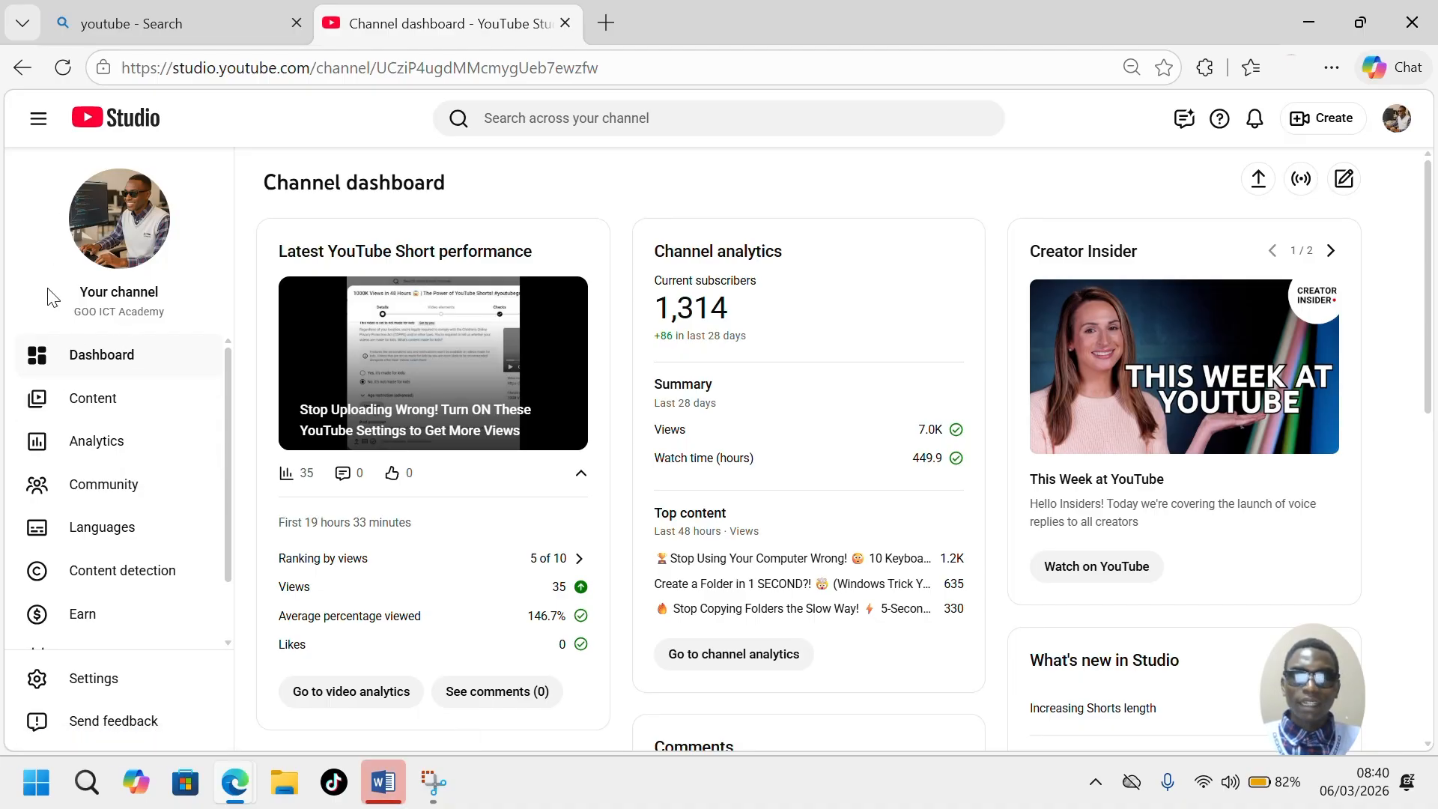
# - Open the channel's Customization page from the Studio dashboard
pyautogui.scroll(-1, 83, 482)
pyautogui.scroll(1, 83, 481)
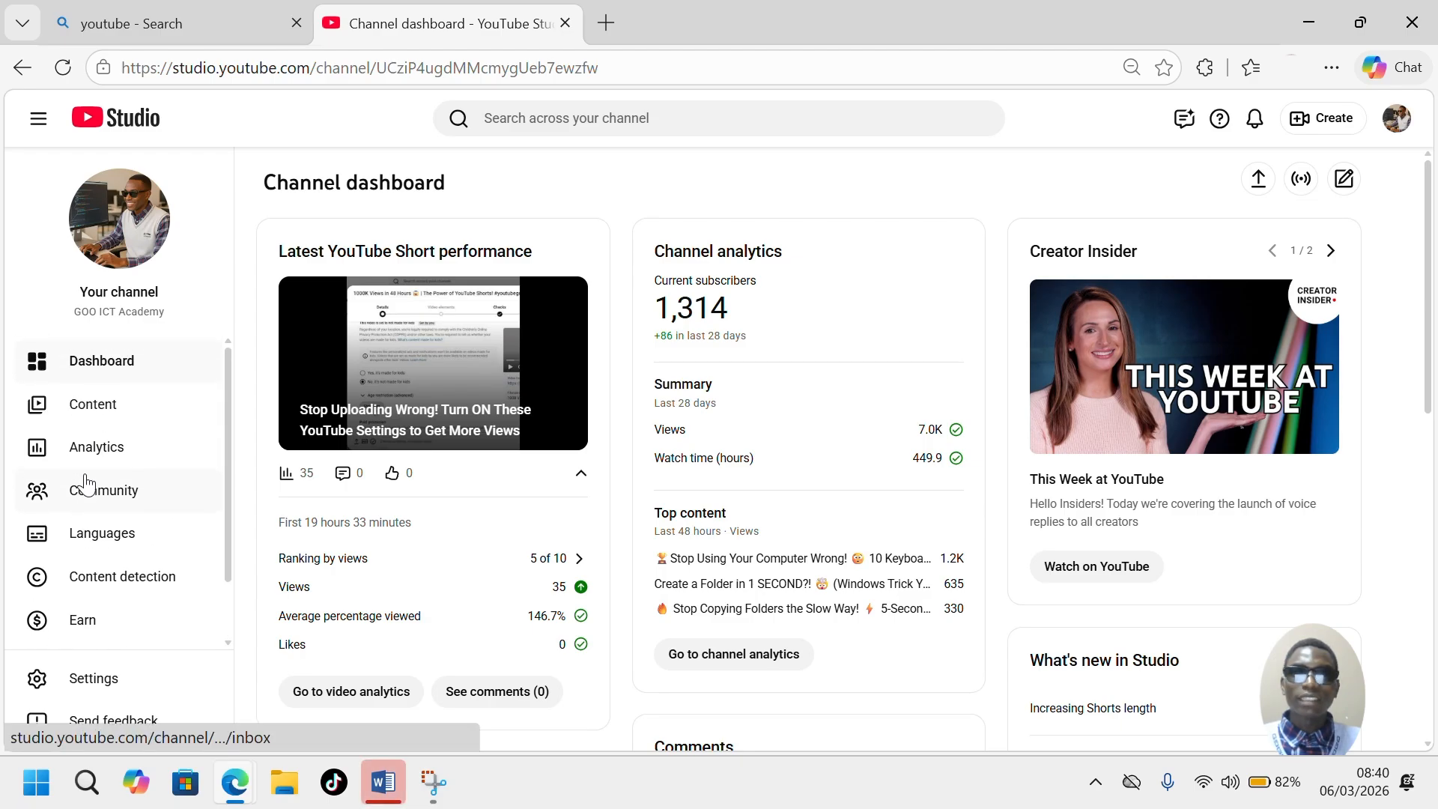
pyautogui.scroll(-1, 85, 483)
pyautogui.scroll(1, 85, 483)
pyautogui.scroll(-1, 84, 483)
pyautogui.scroll(1, 85, 483)
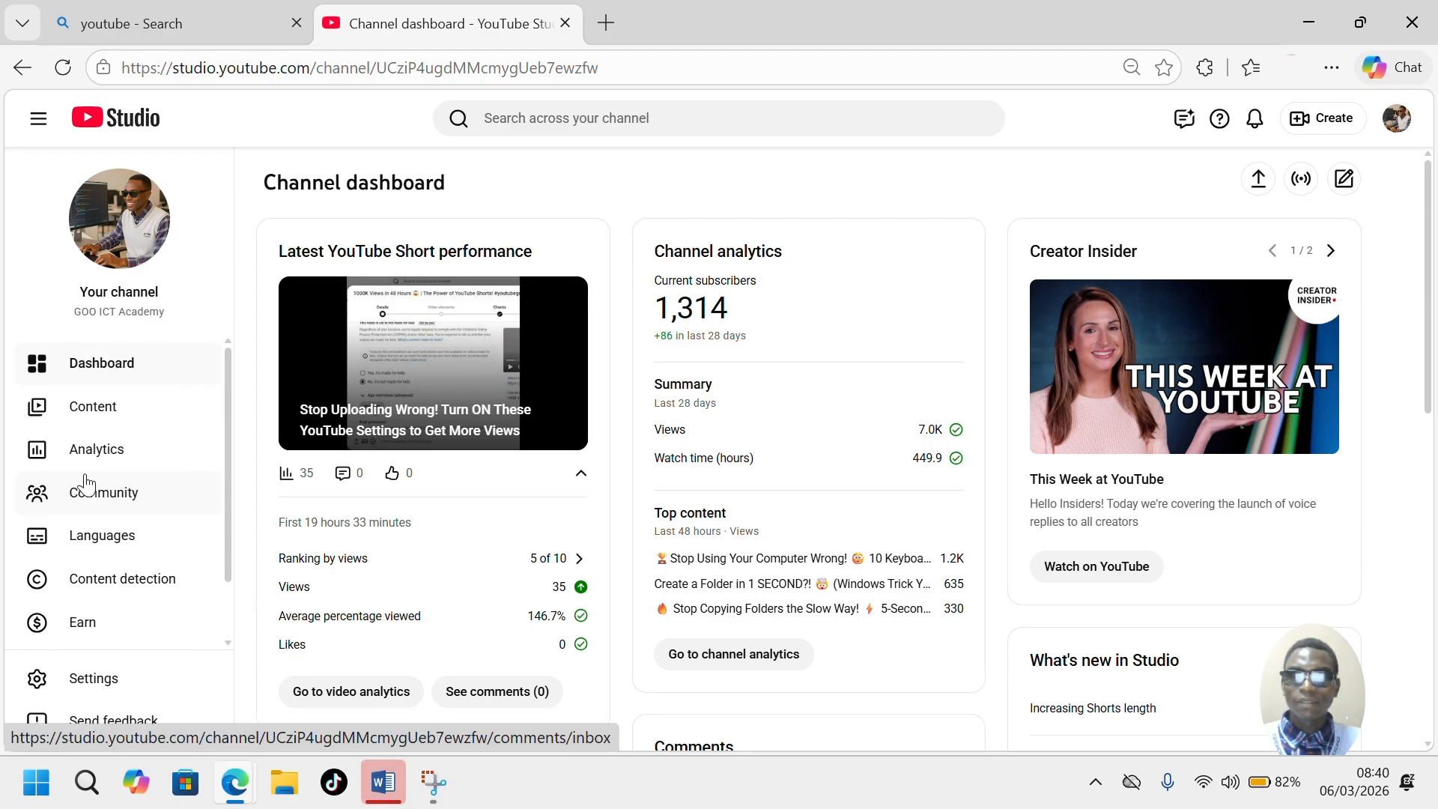
pyautogui.scroll(-1, 85, 483)
pyautogui.scroll(1, 85, 483)
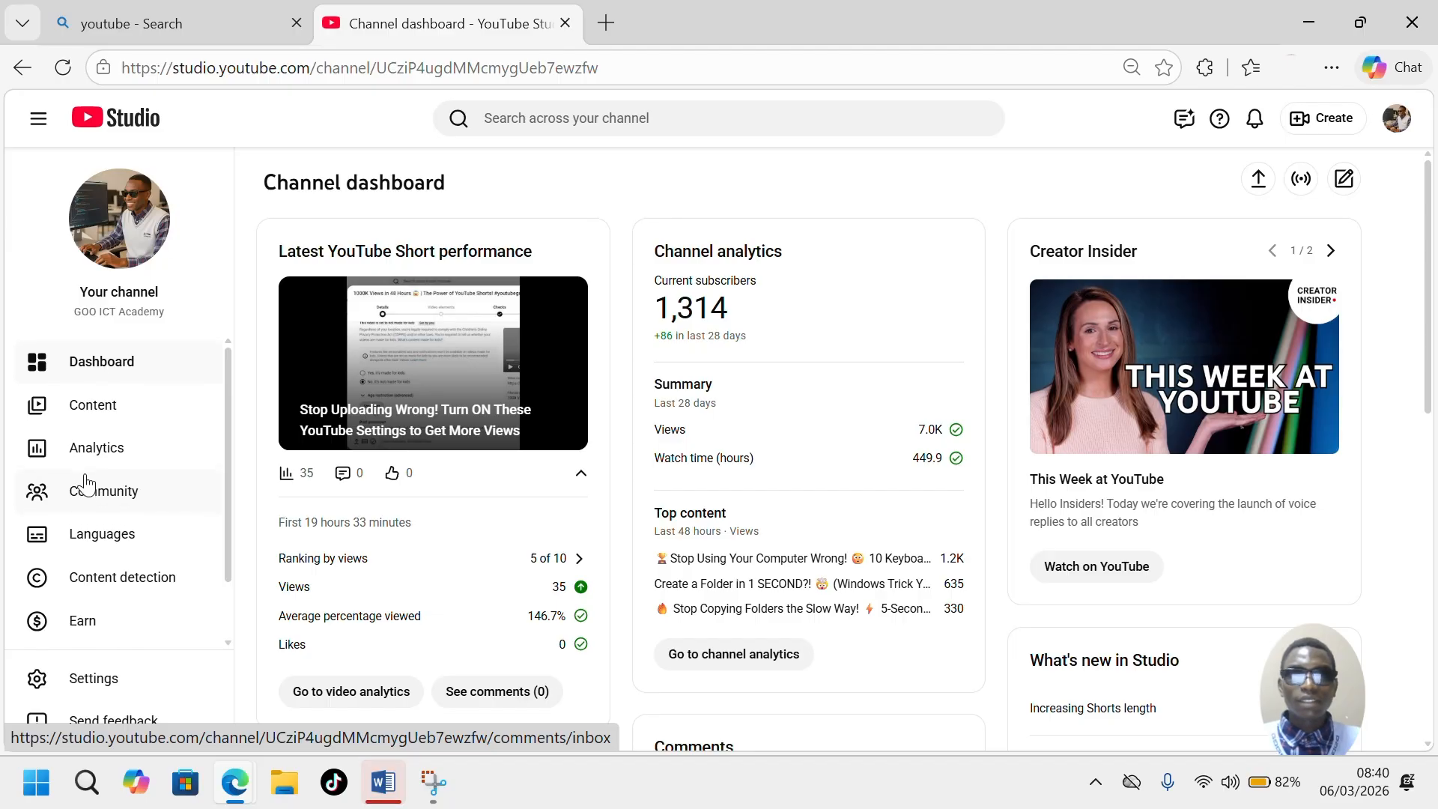
pyautogui.scroll(-1, 84, 483)
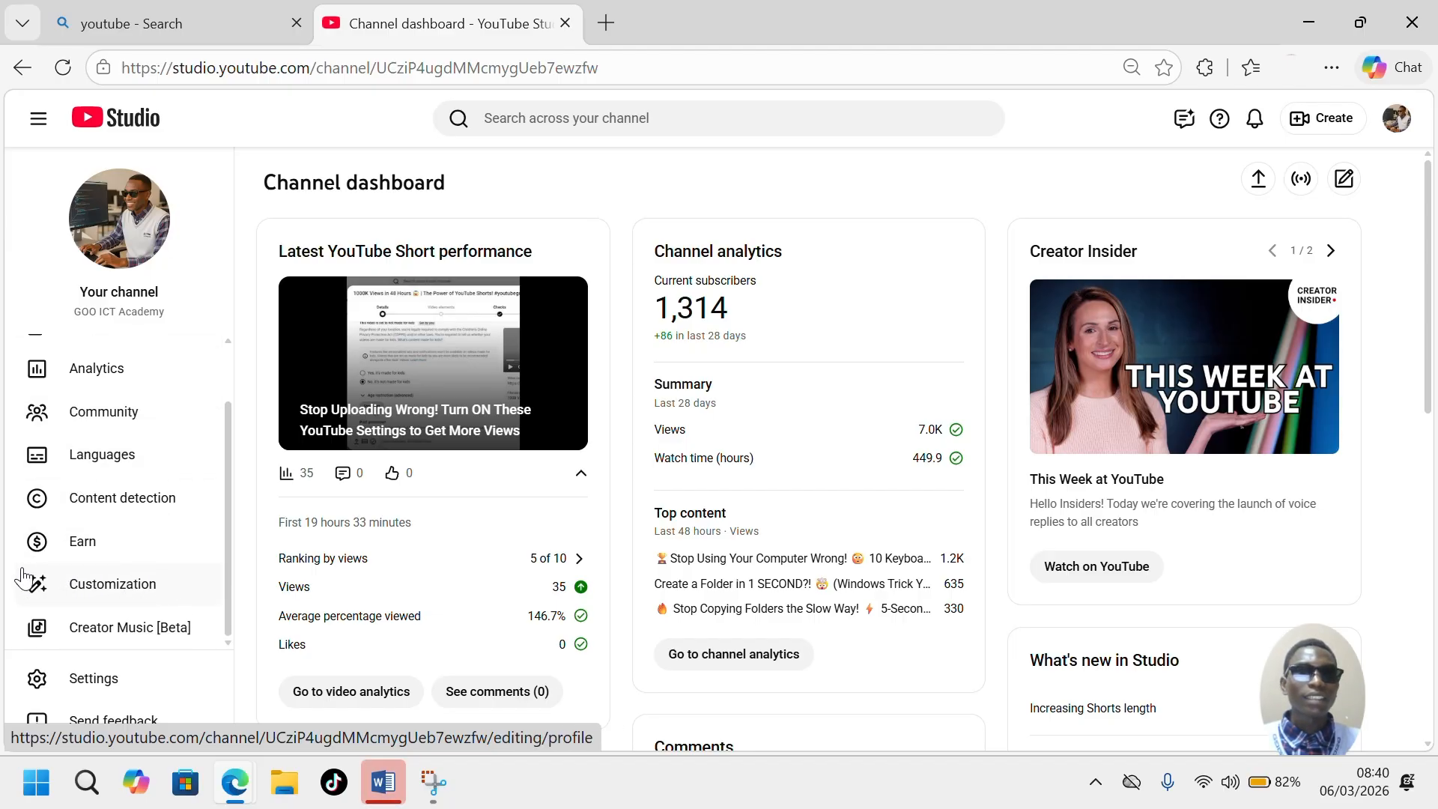
pyautogui.click(128, 591)
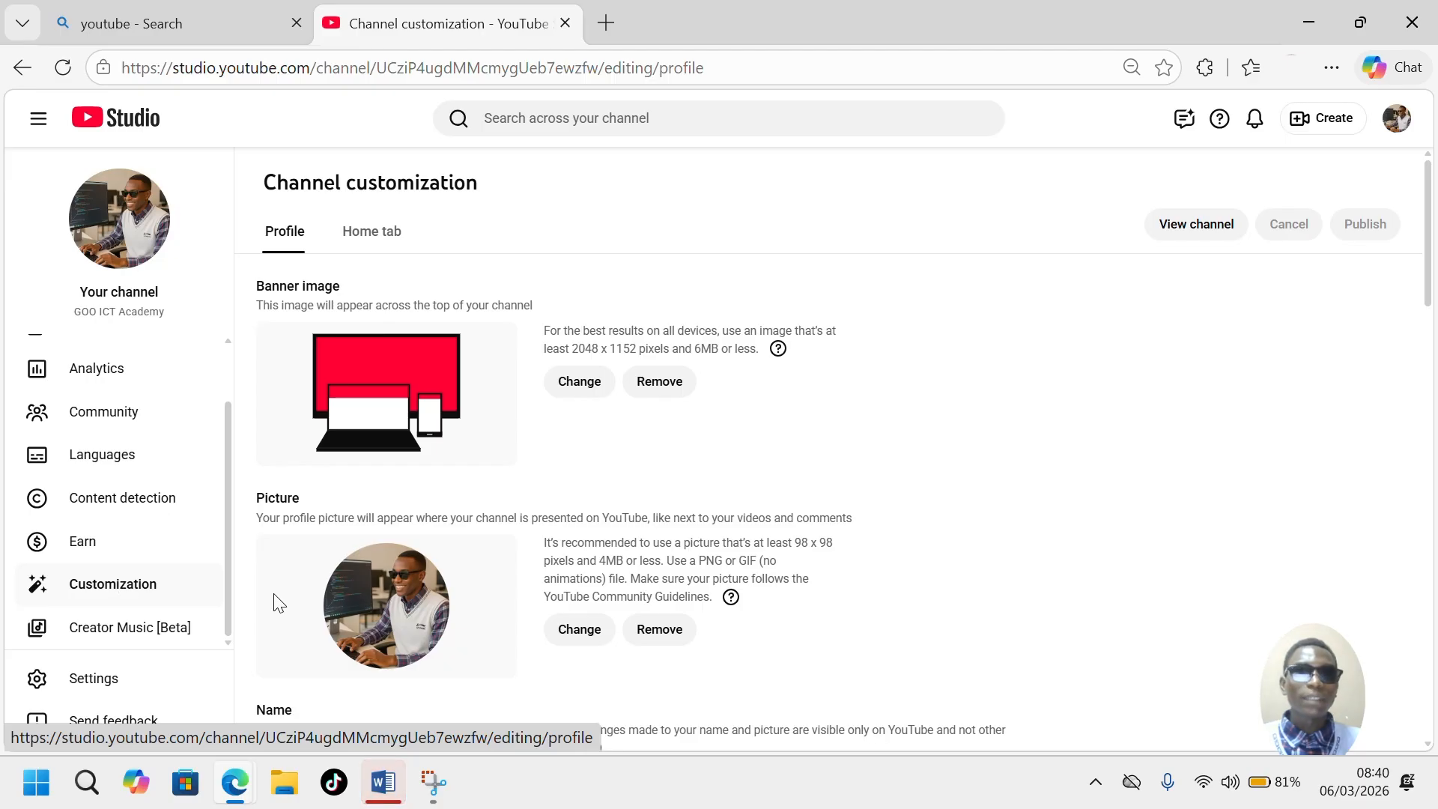
# - Examine the channel profile's banner image, picture, name, handle and description fields
pyautogui.scroll(-1, 611, 557)
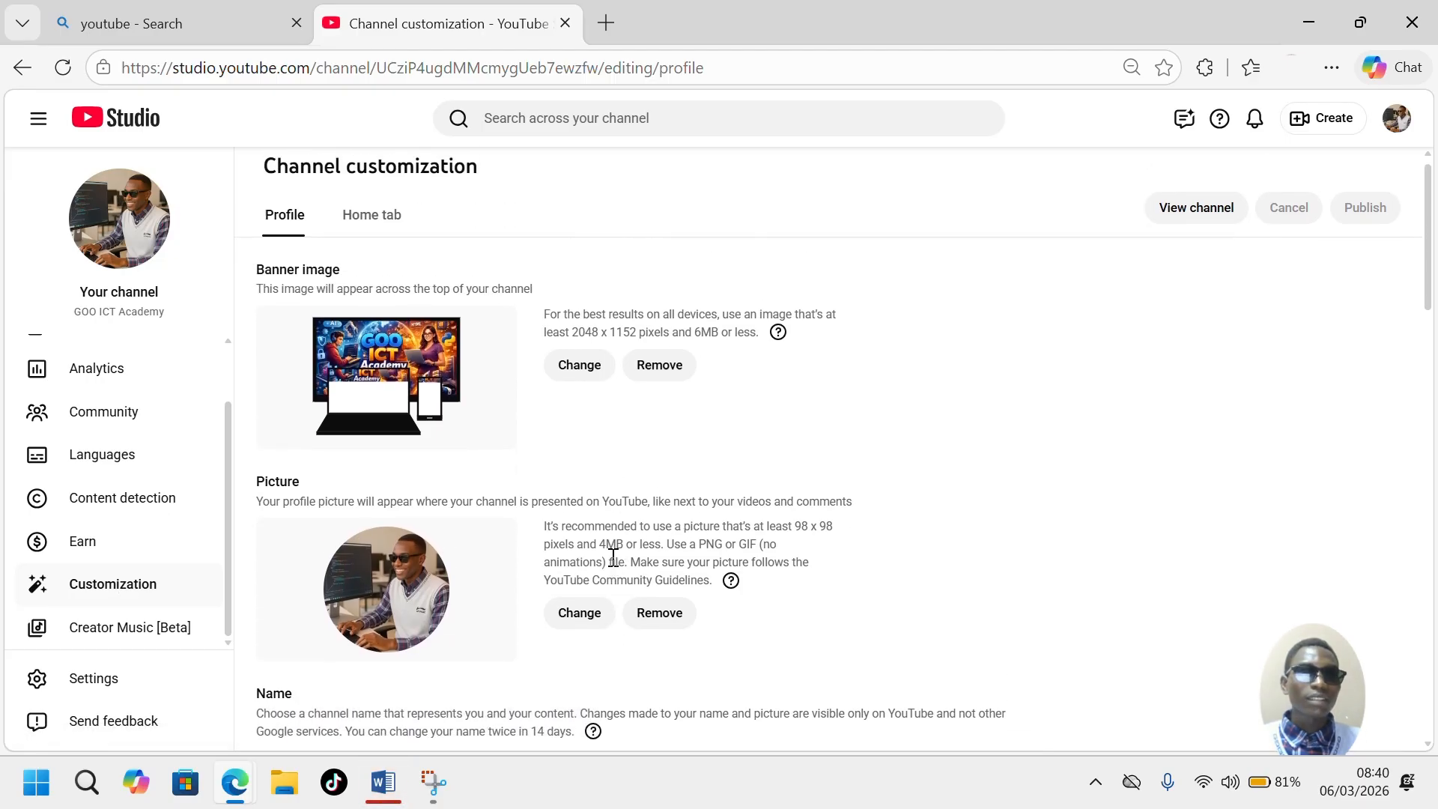
pyautogui.scroll(1, 605, 534)
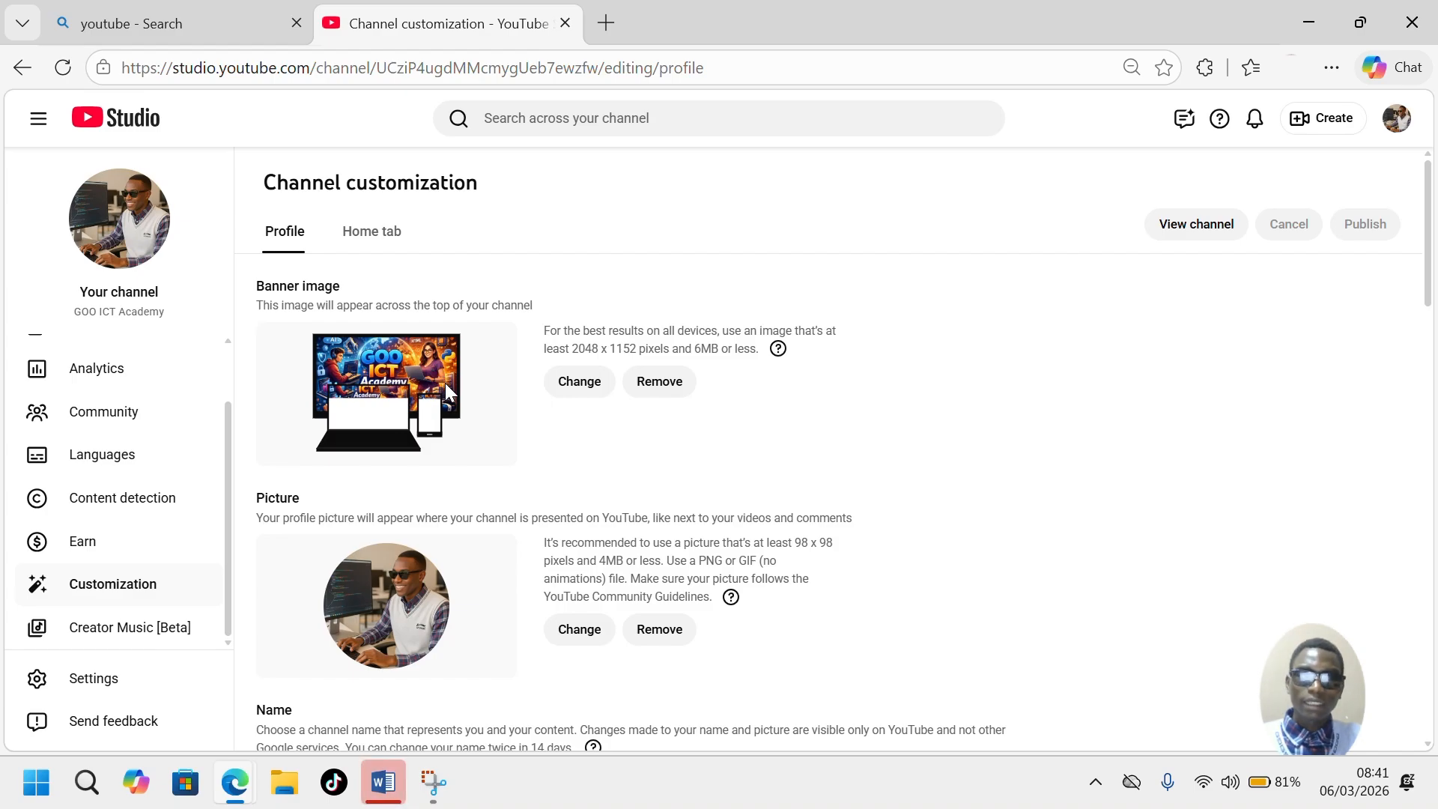
pyautogui.scroll(-2, 406, 502)
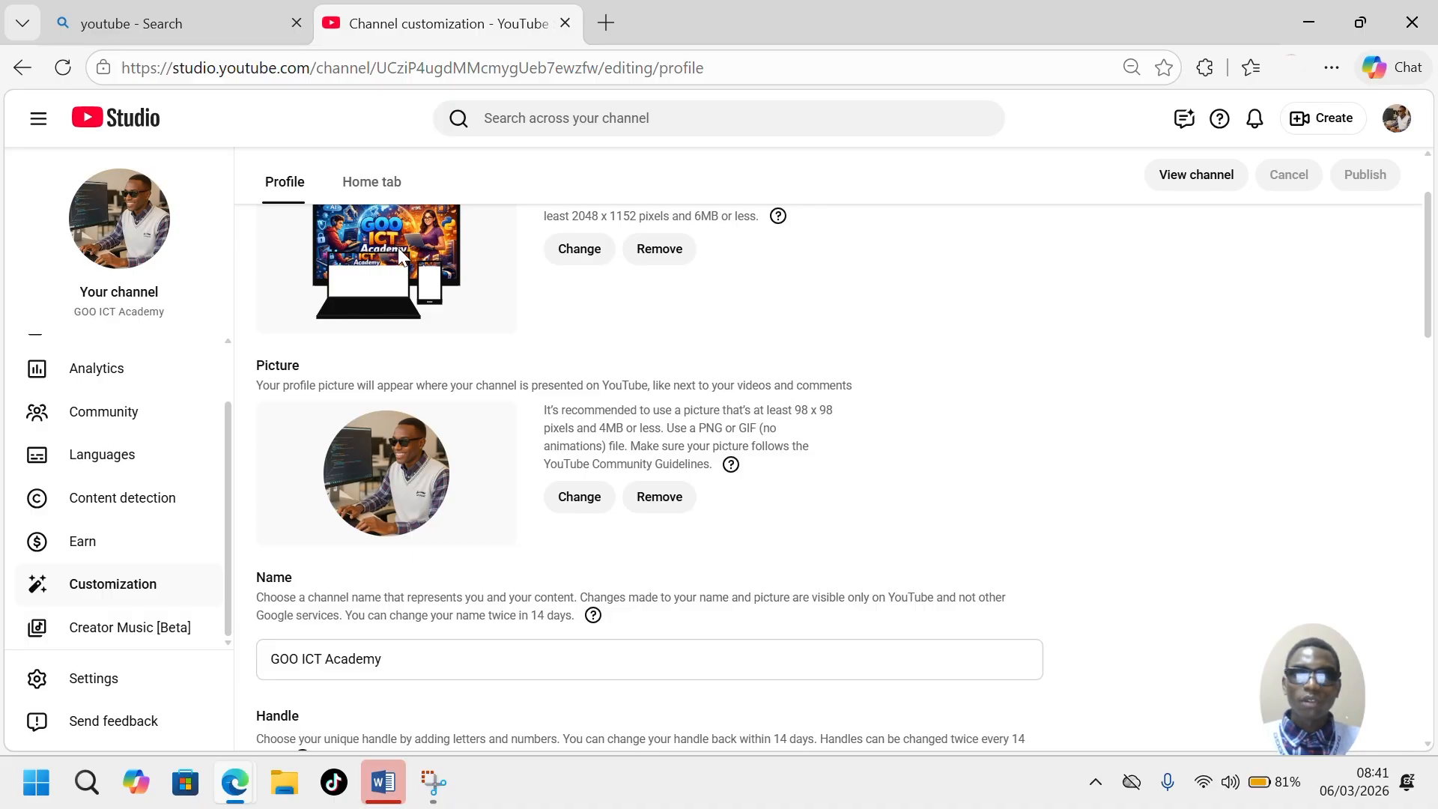
pyautogui.scroll(-2, 429, 450)
pyautogui.click(482, 477)
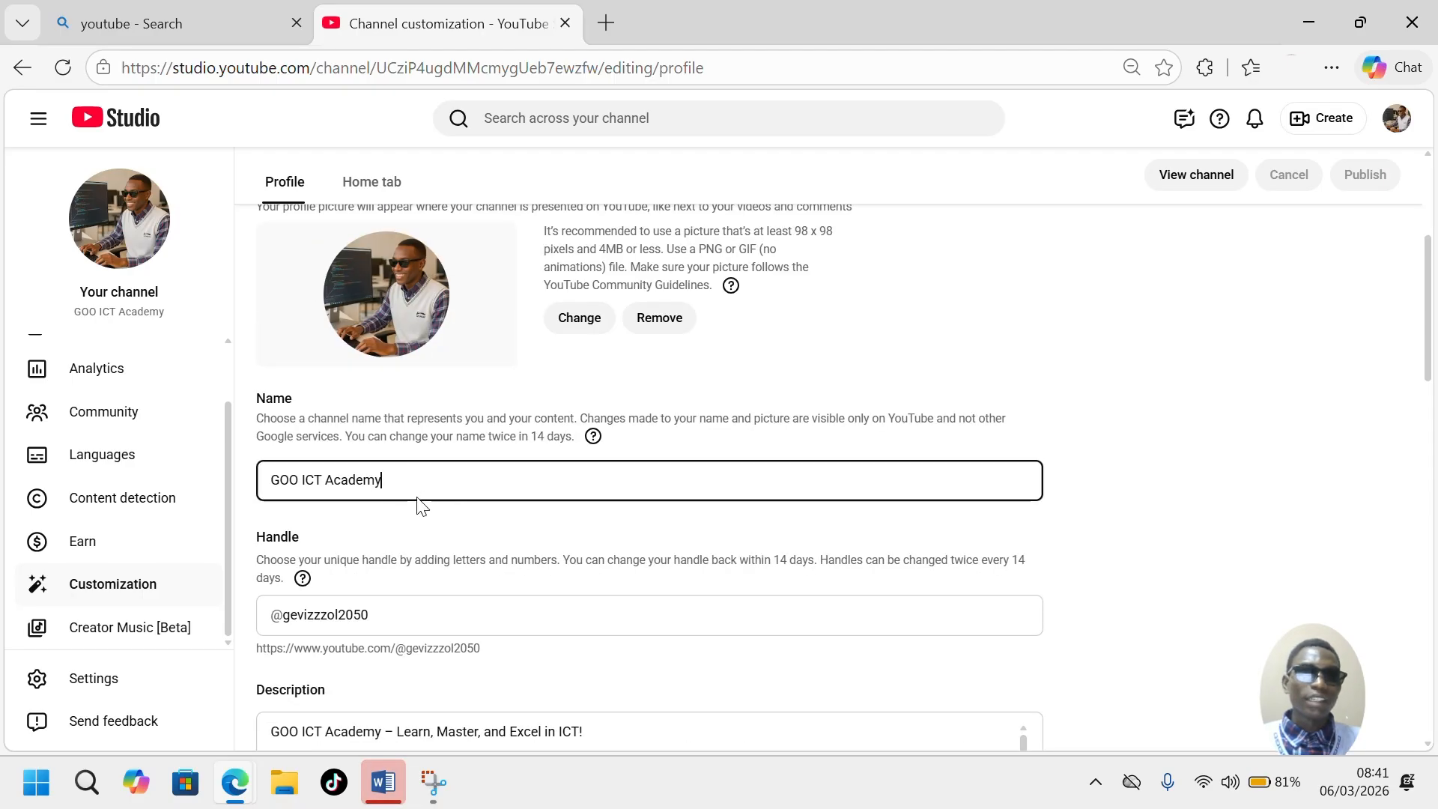
pyautogui.scroll(-2, 427, 502)
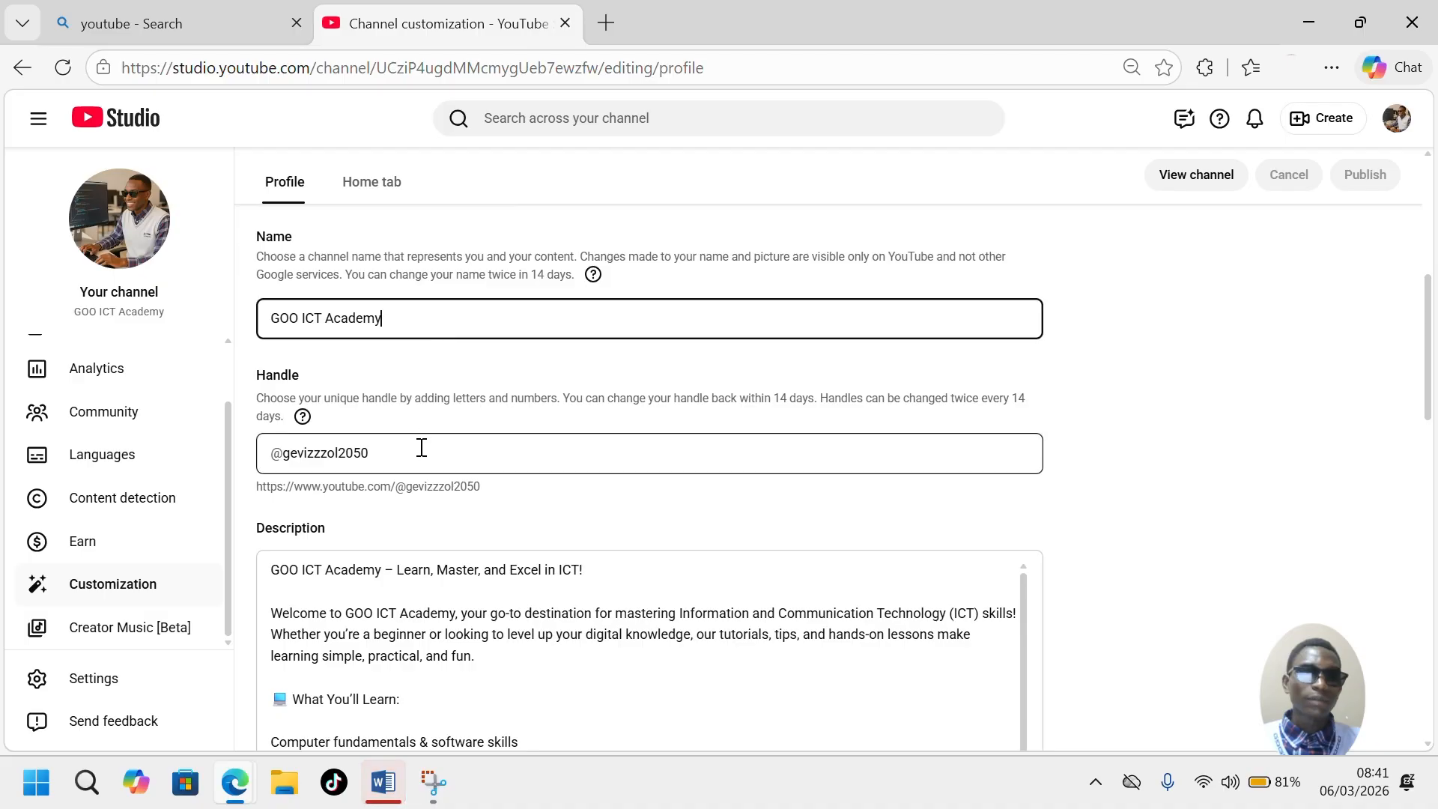
pyautogui.click(421, 465)
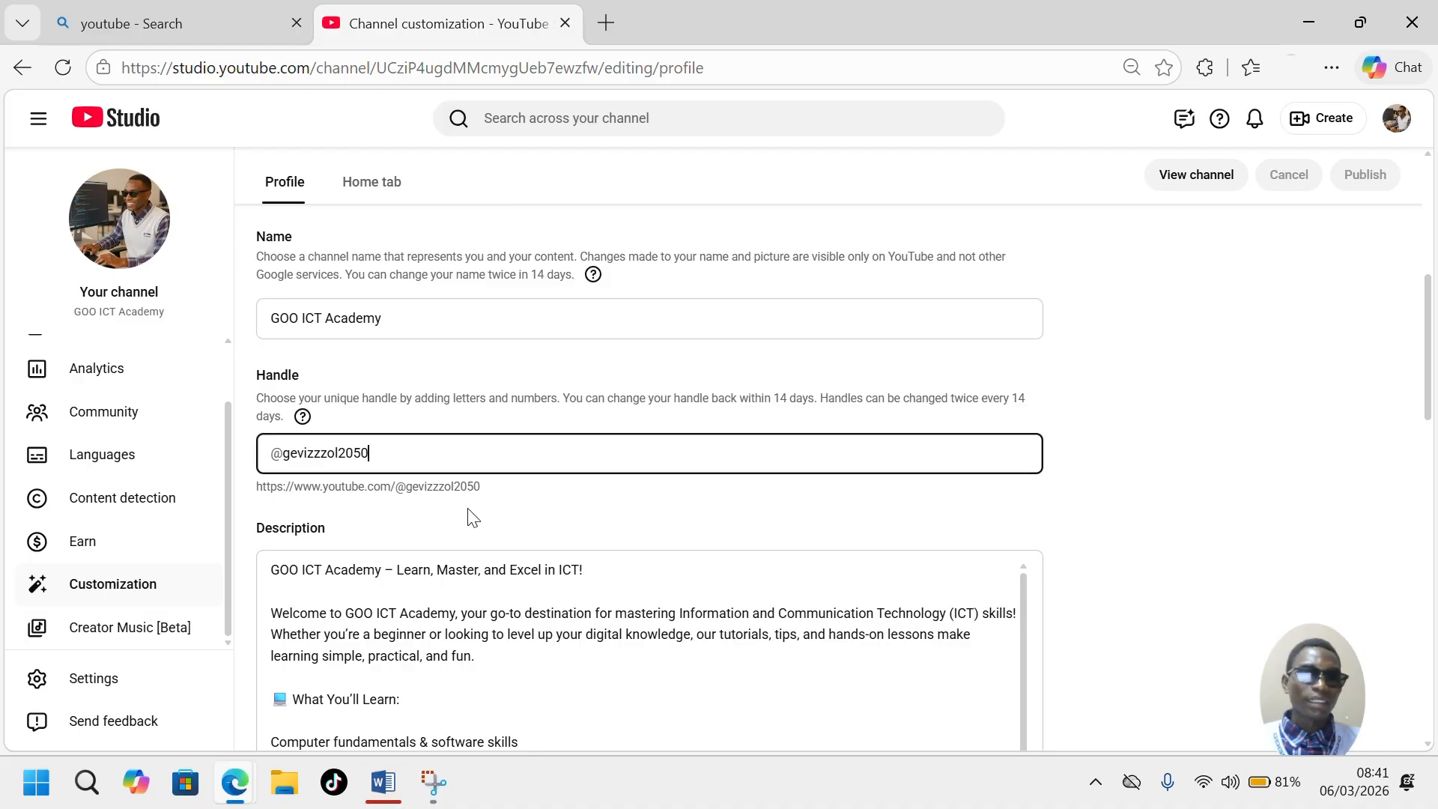
pyautogui.scroll(-2, 465, 514)
pyautogui.scroll(-1, 502, 475)
pyautogui.scroll(1, 501, 475)
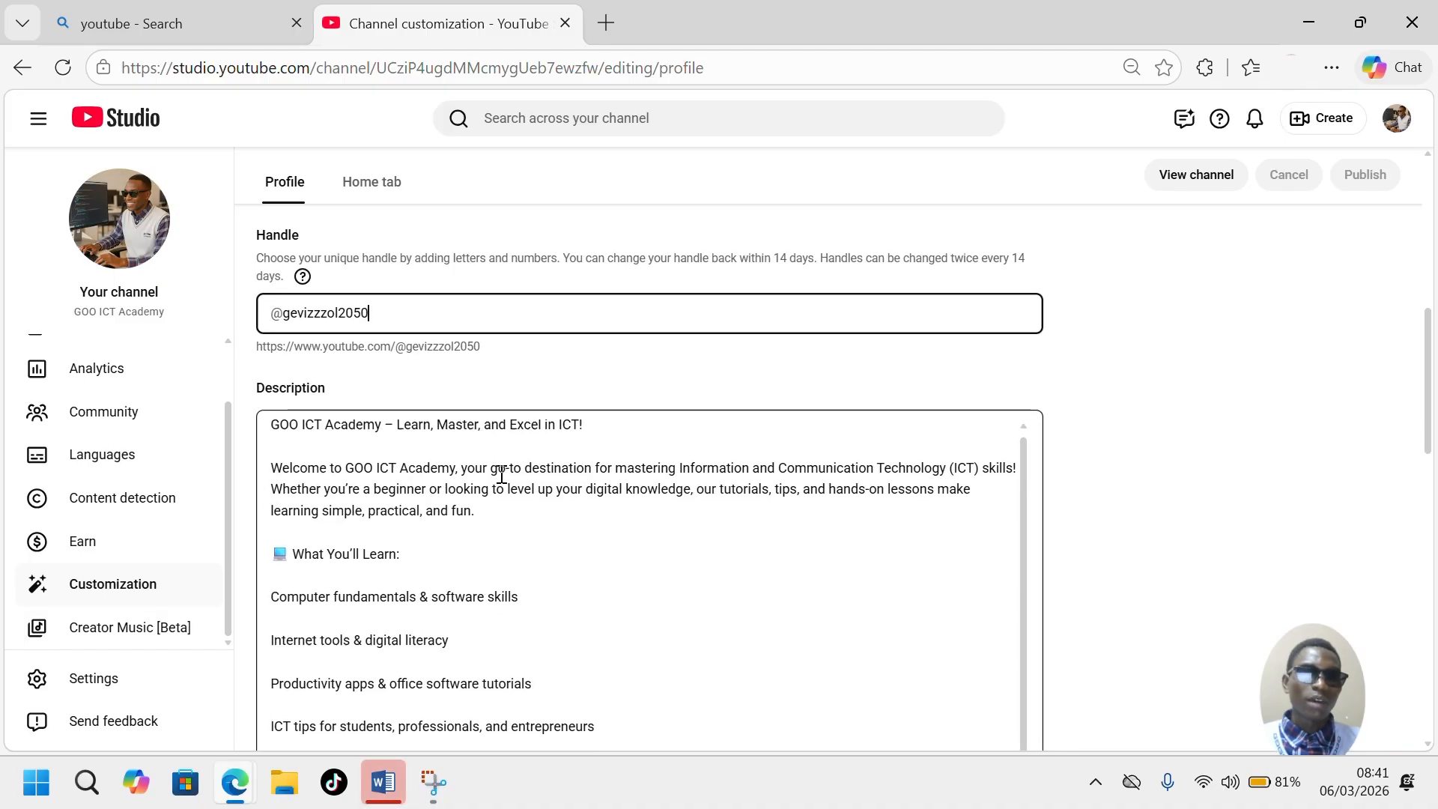
# - Examine the GOO ICT Academy profile's description, channel URL, external links, contact email and video watermark settings
pyautogui.scroll(-3, 497, 472)
pyautogui.scroll(-3, 508, 599)
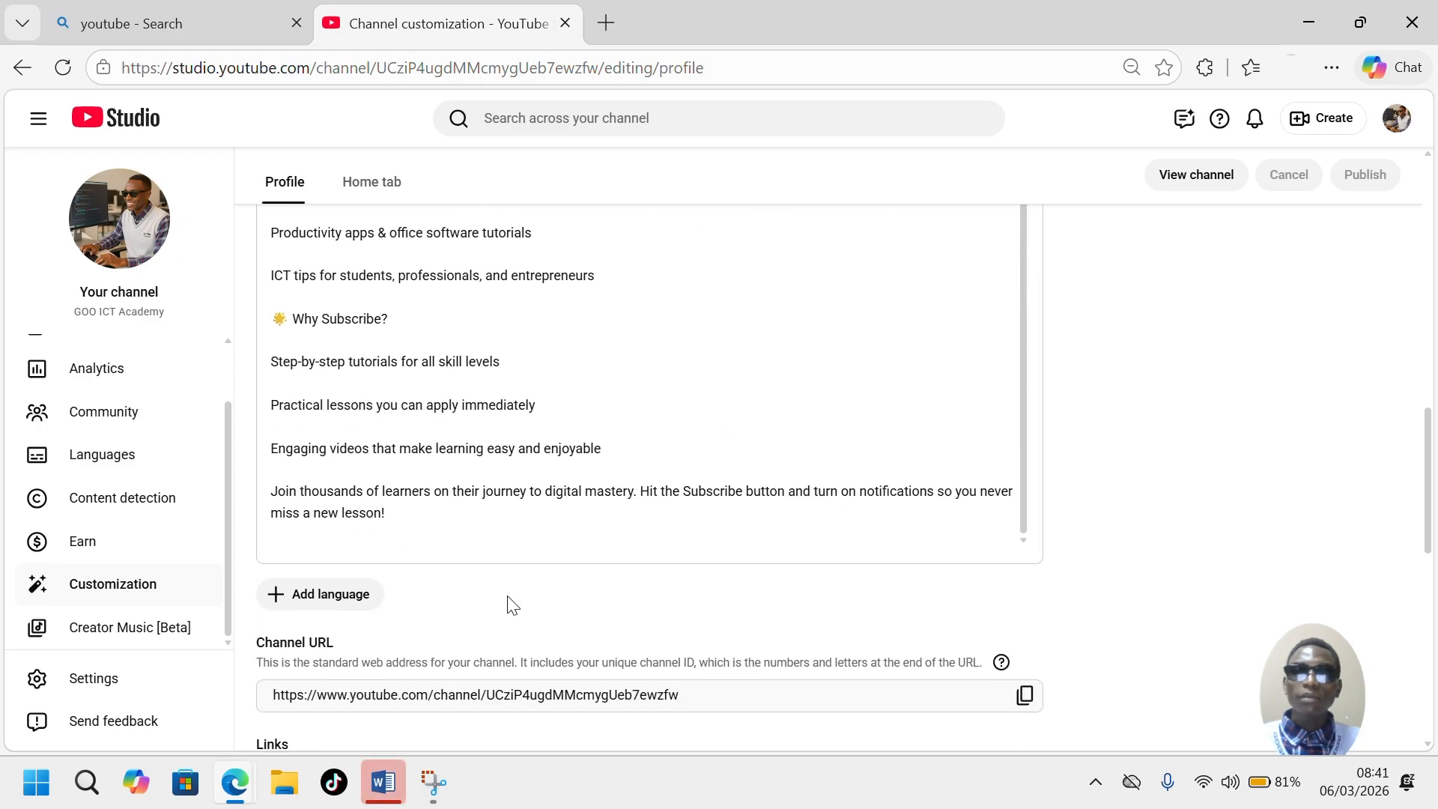
pyautogui.scroll(2, 507, 604)
pyautogui.scroll(-6, 457, 577)
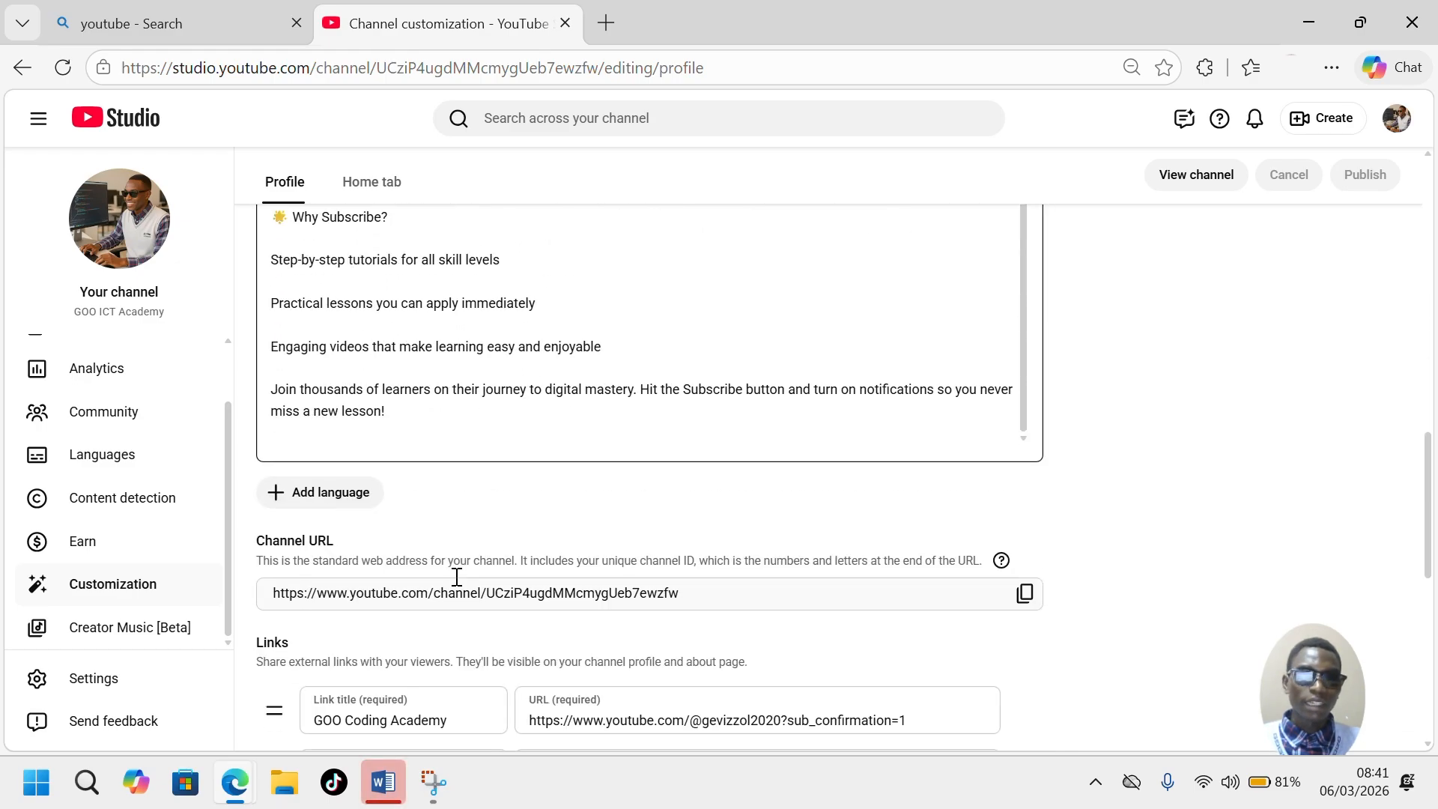
pyautogui.scroll(-1, 549, 510)
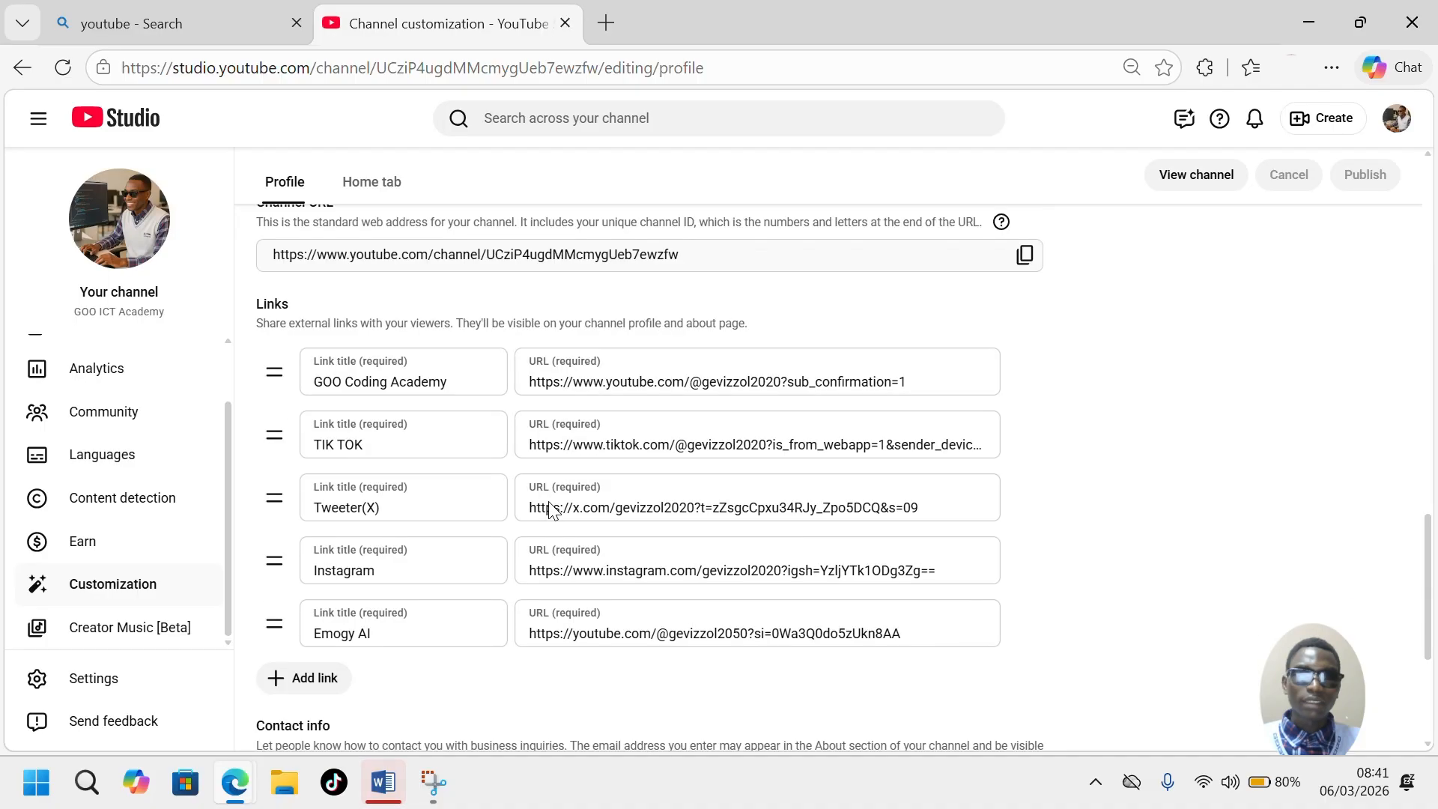
pyautogui.scroll(1, 552, 507)
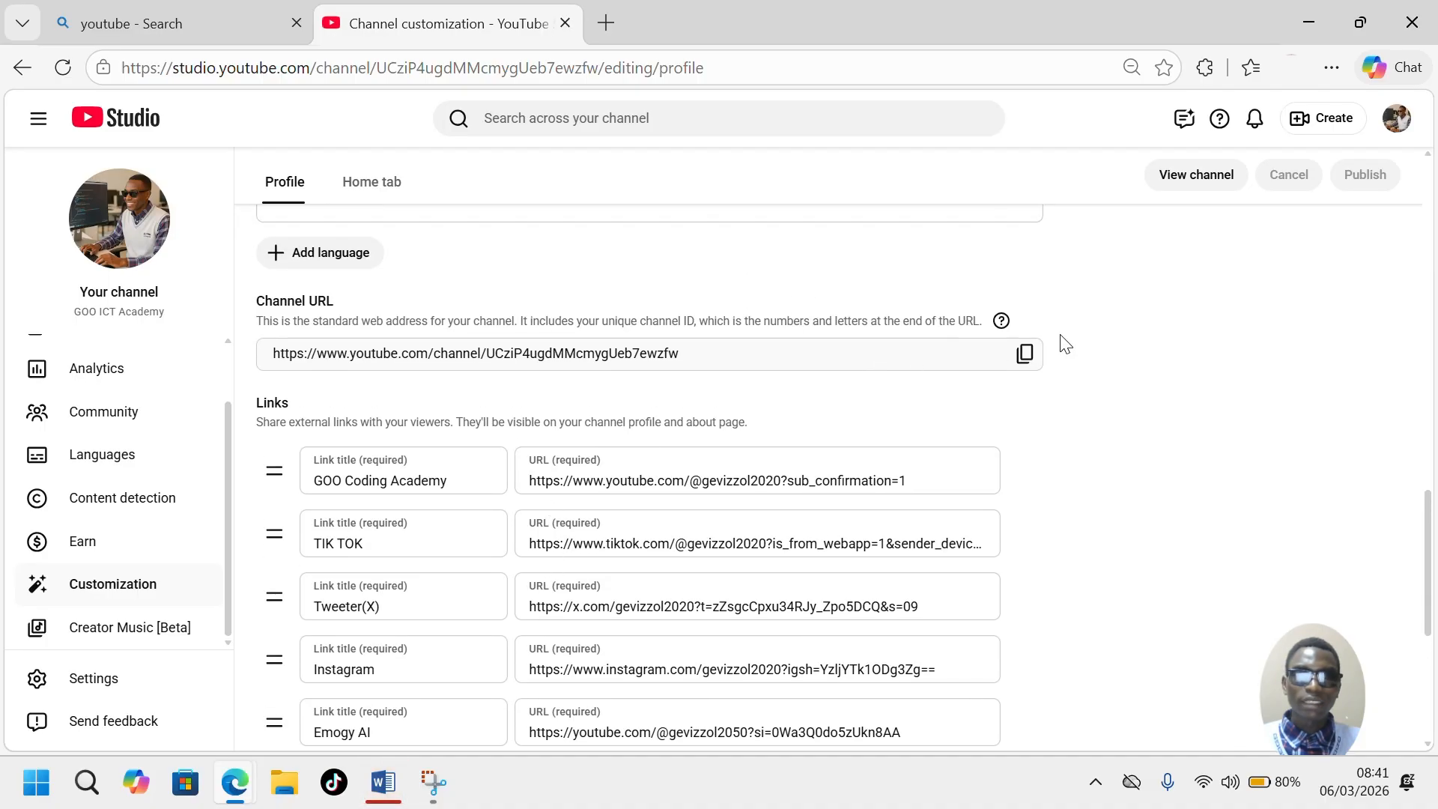
pyautogui.scroll(-1, 671, 534)
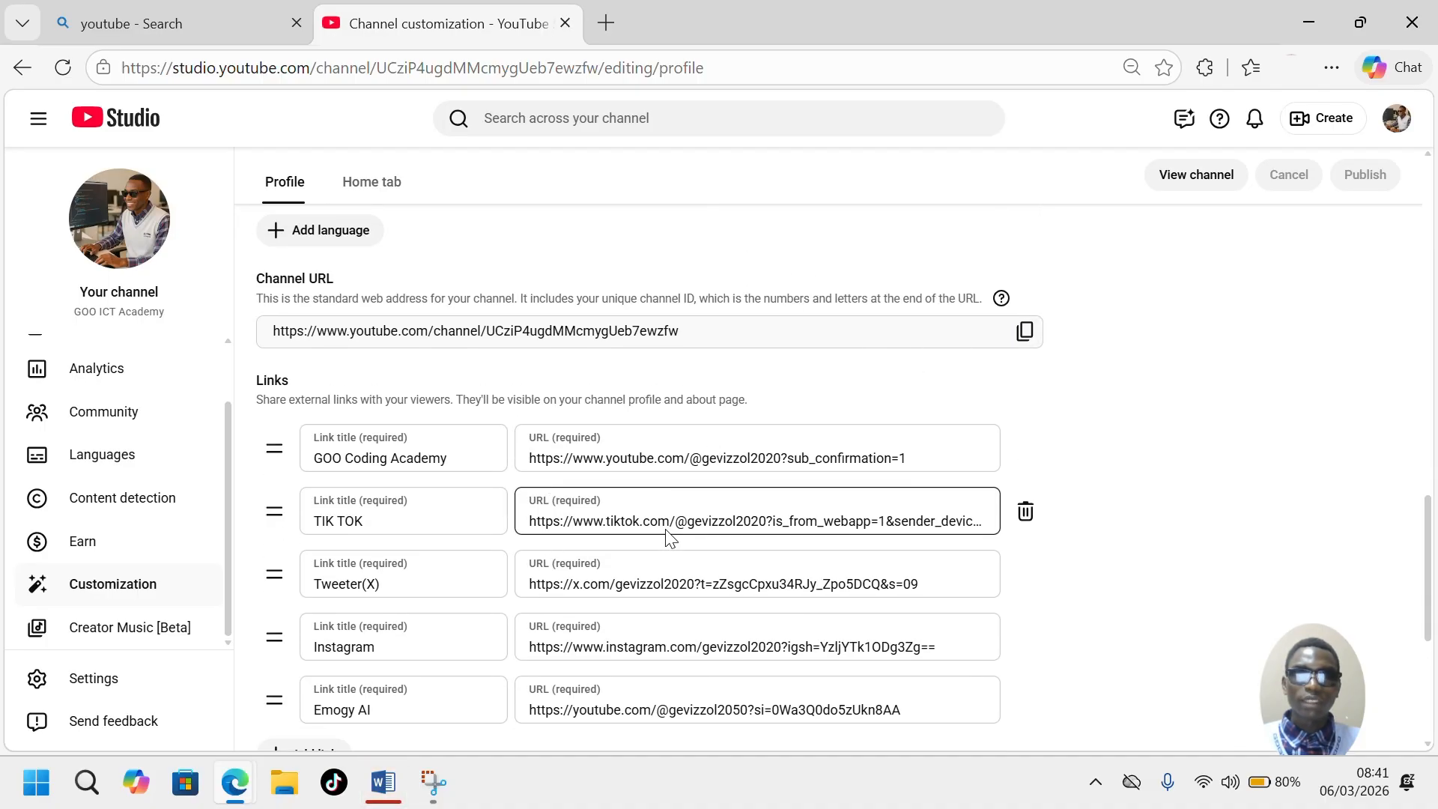
pyautogui.scroll(-1, 671, 536)
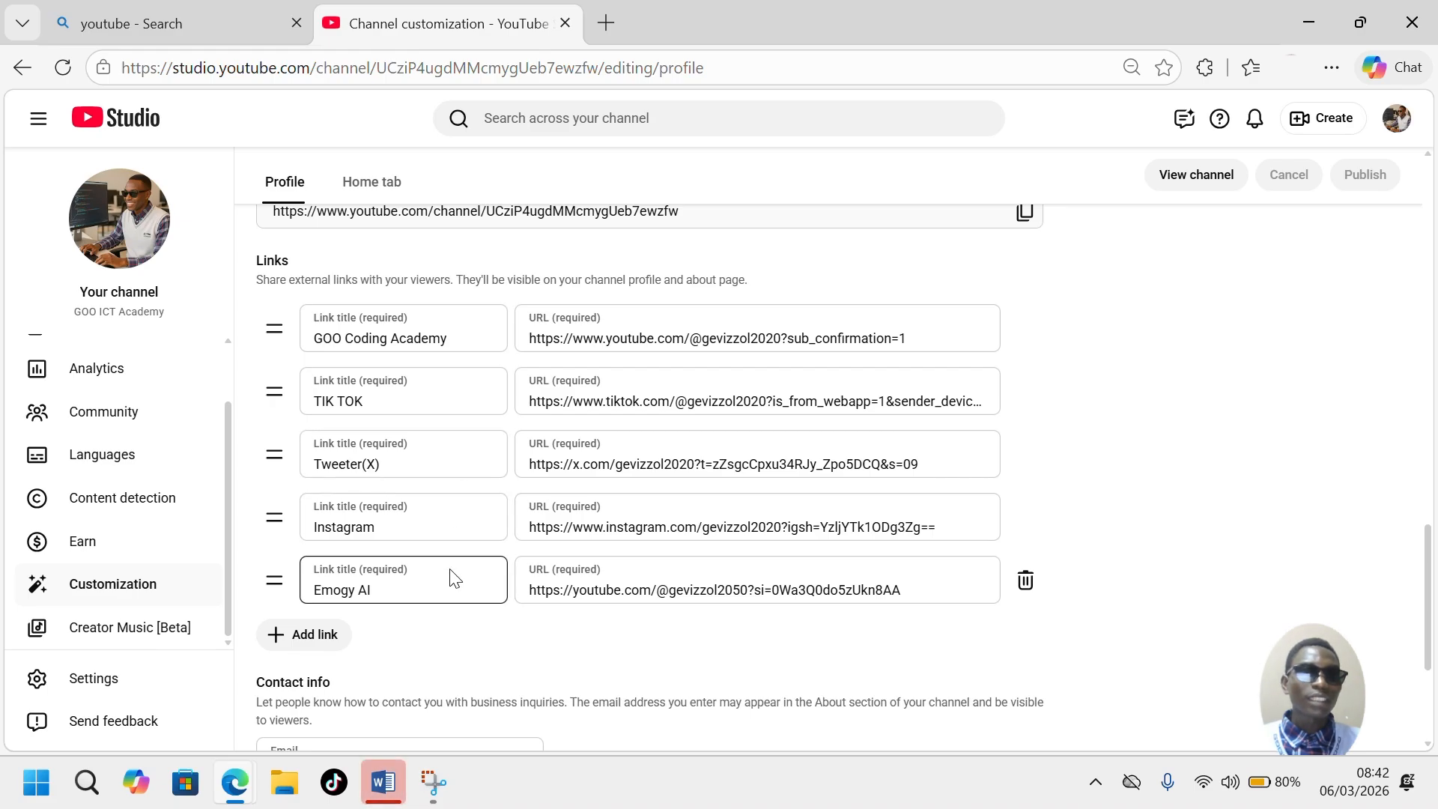
pyautogui.scroll(-1, 519, 578)
pyautogui.scroll(1, 519, 578)
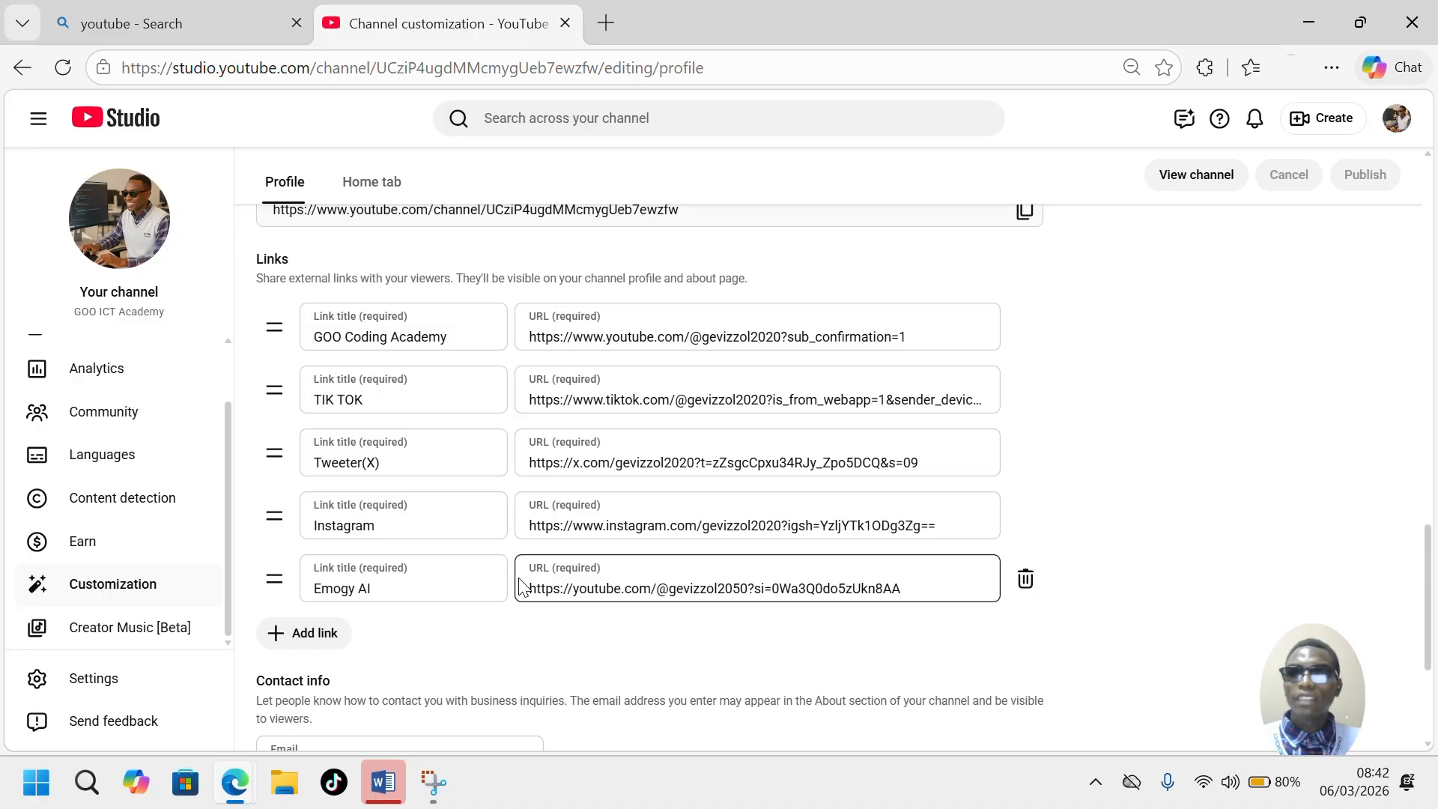
pyautogui.scroll(-2, 521, 585)
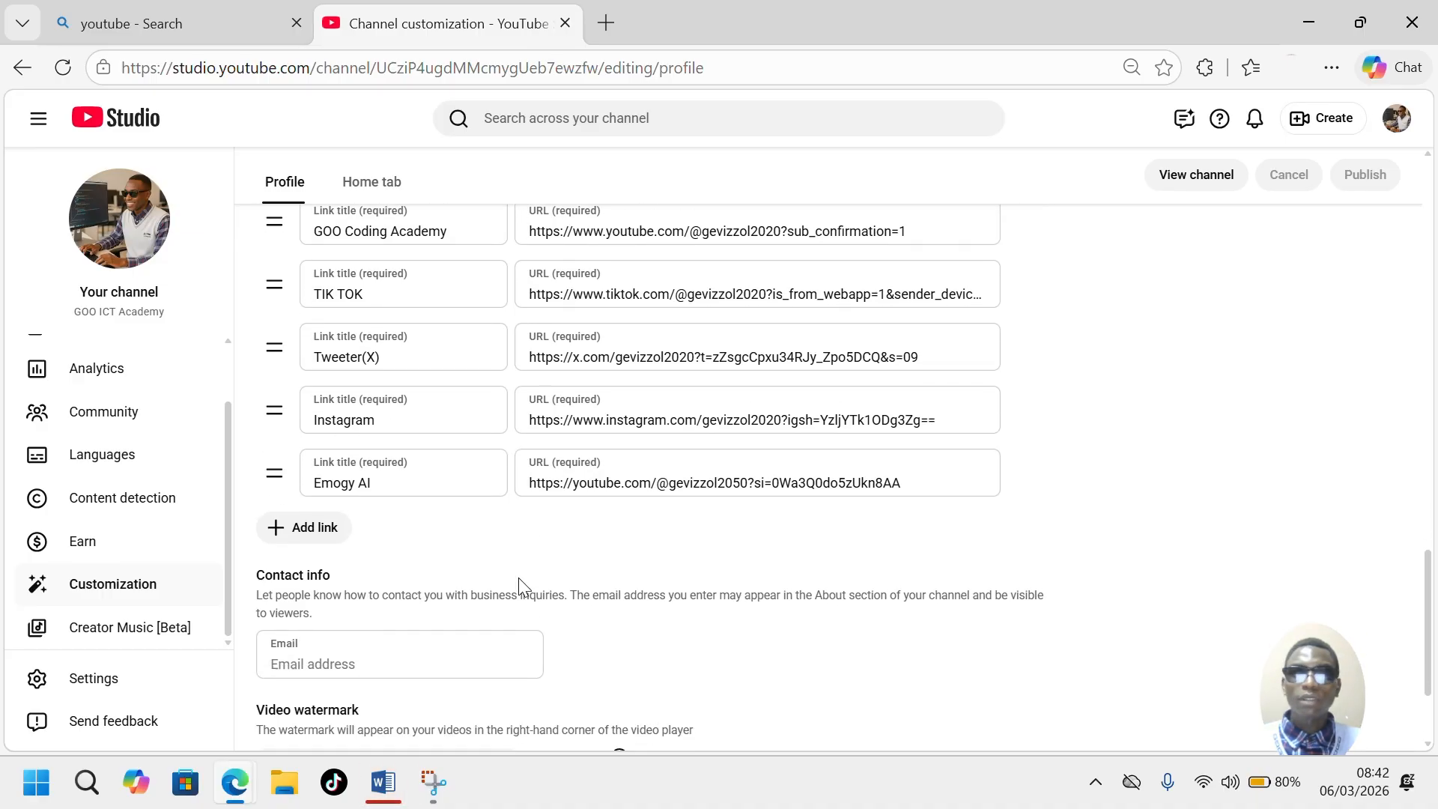
pyautogui.scroll(3, 523, 581)
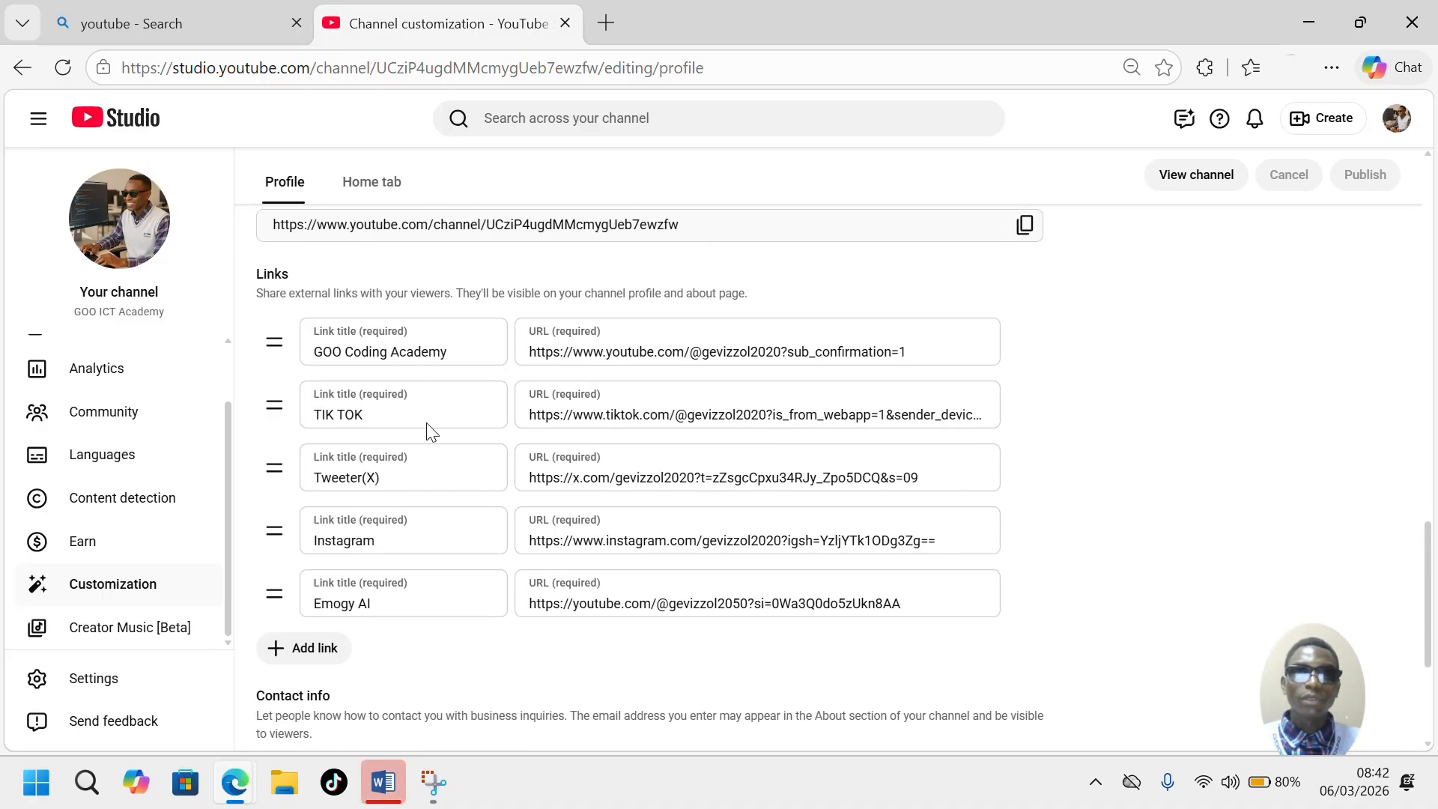
pyautogui.scroll(-5, 405, 524)
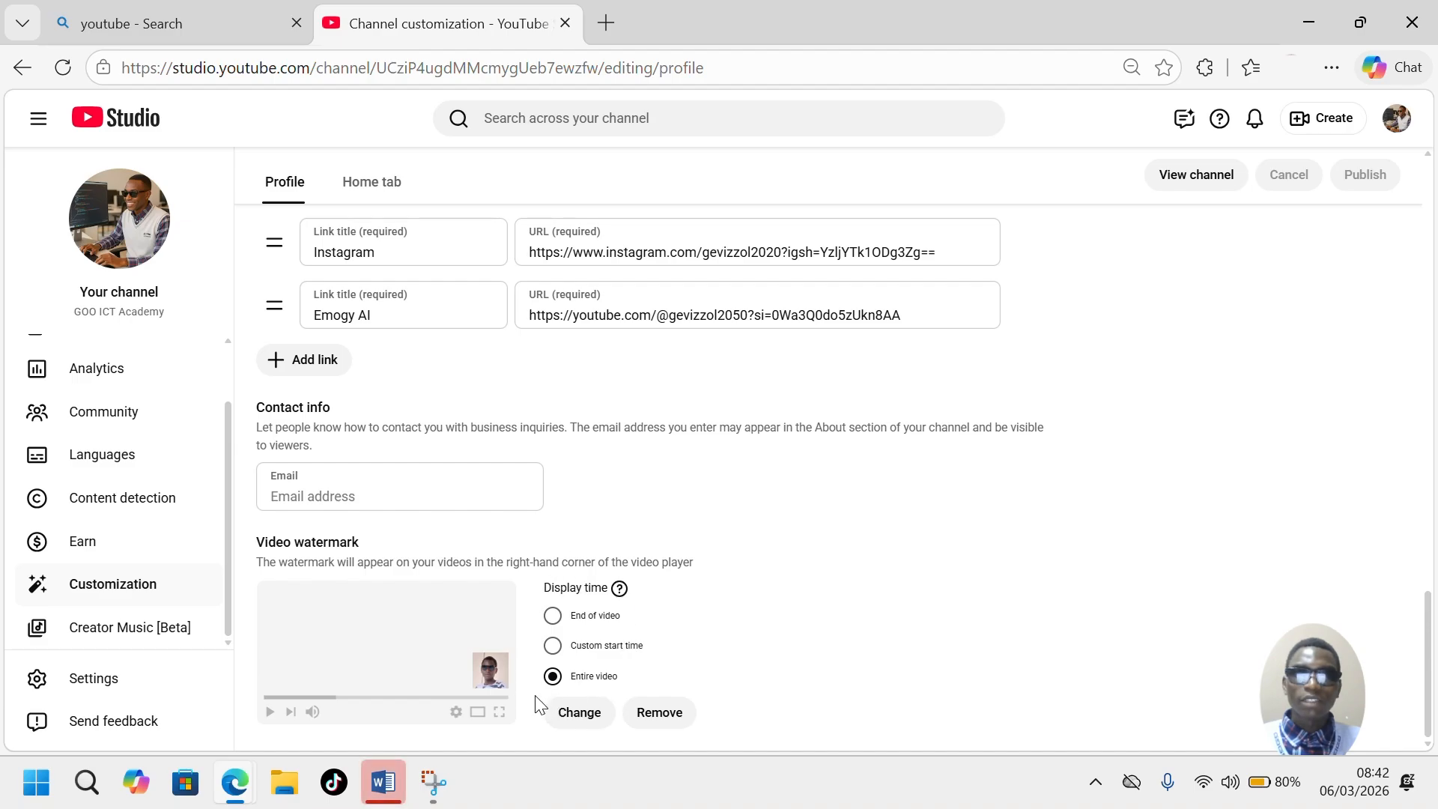
# - Switch YouTube Studio to the account that owns the GOO Wisdom channel
pyautogui.scroll(1, 514, 642)
pyautogui.scroll(15, 514, 642)
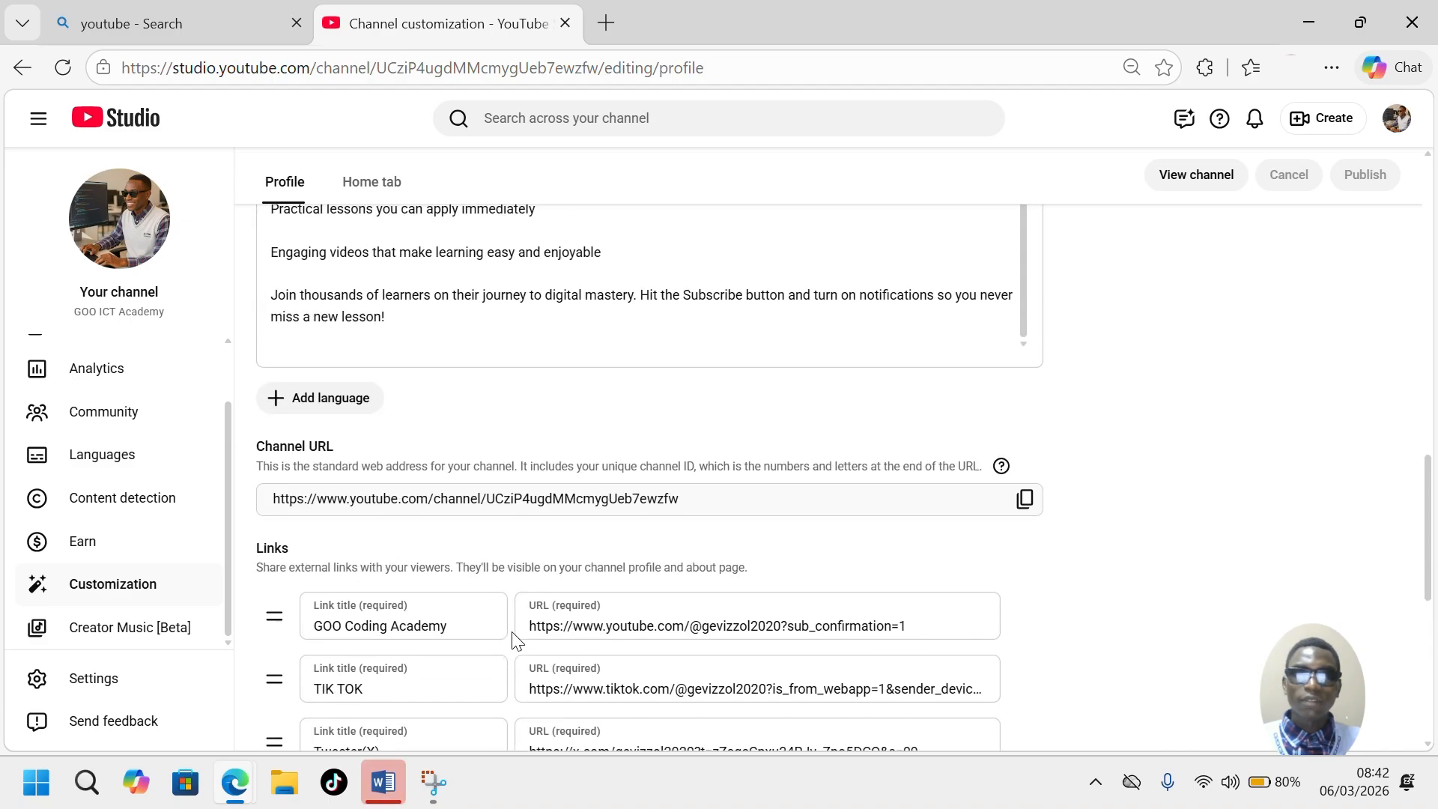
pyautogui.scroll(9, 514, 633)
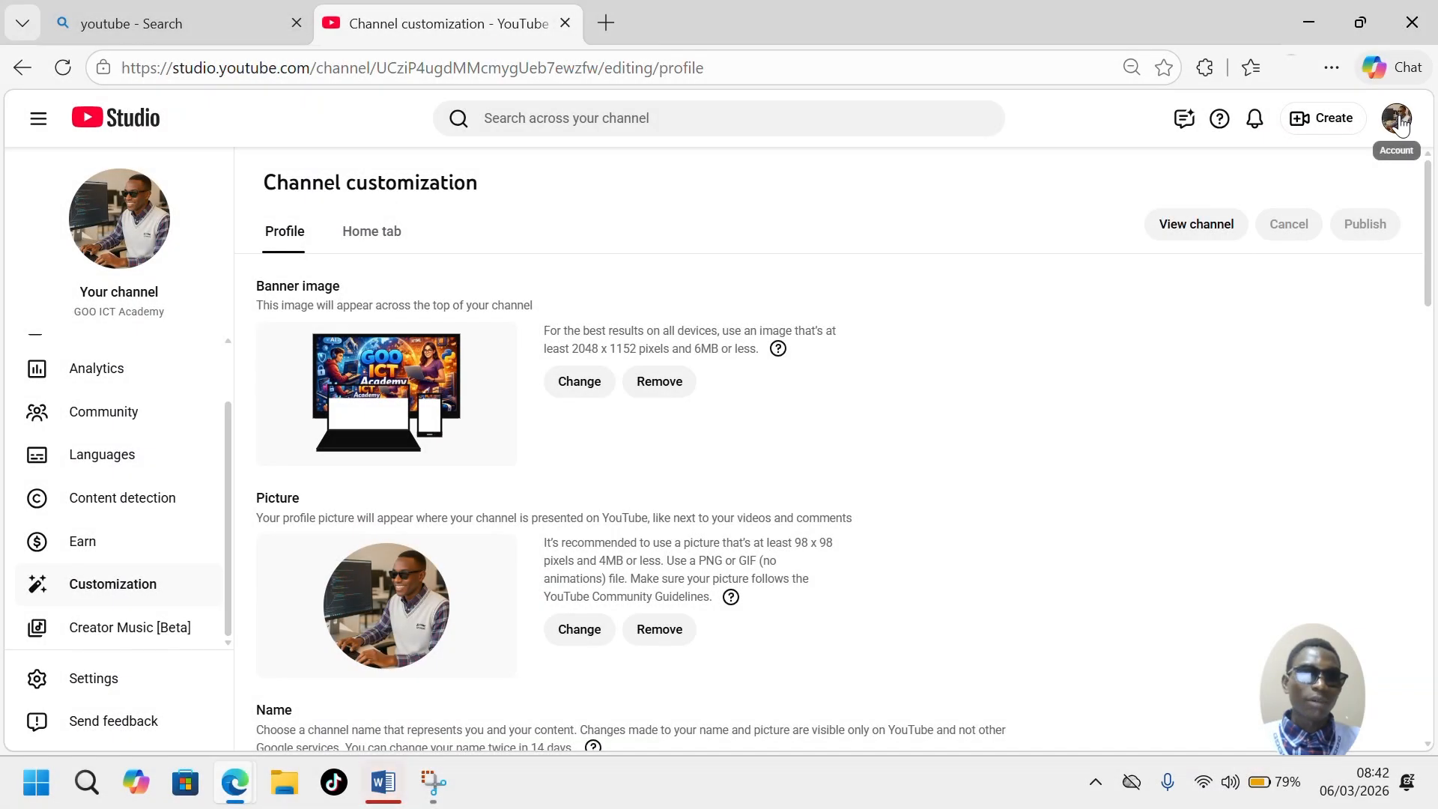
pyautogui.click(1398, 120)
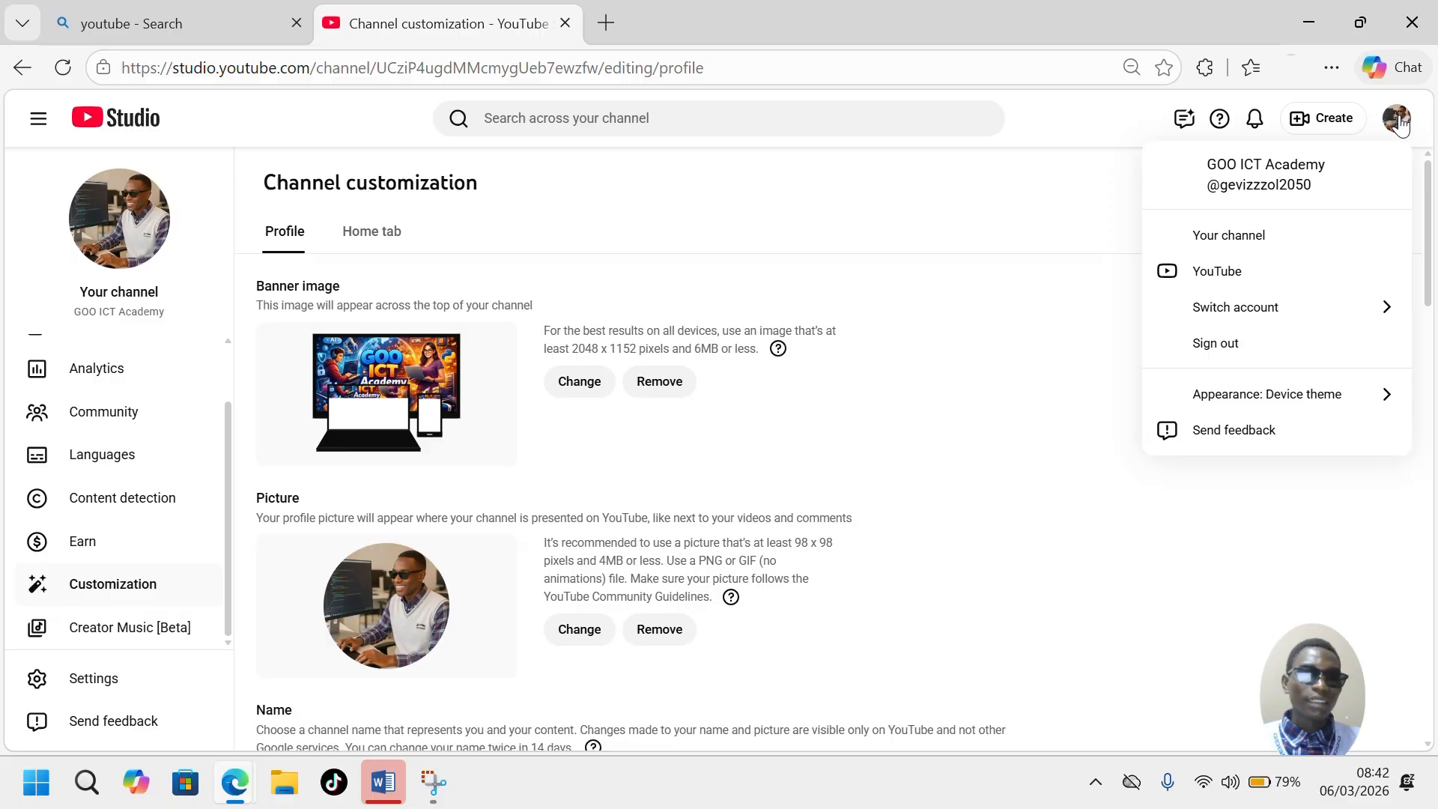
pyautogui.click(1293, 314)
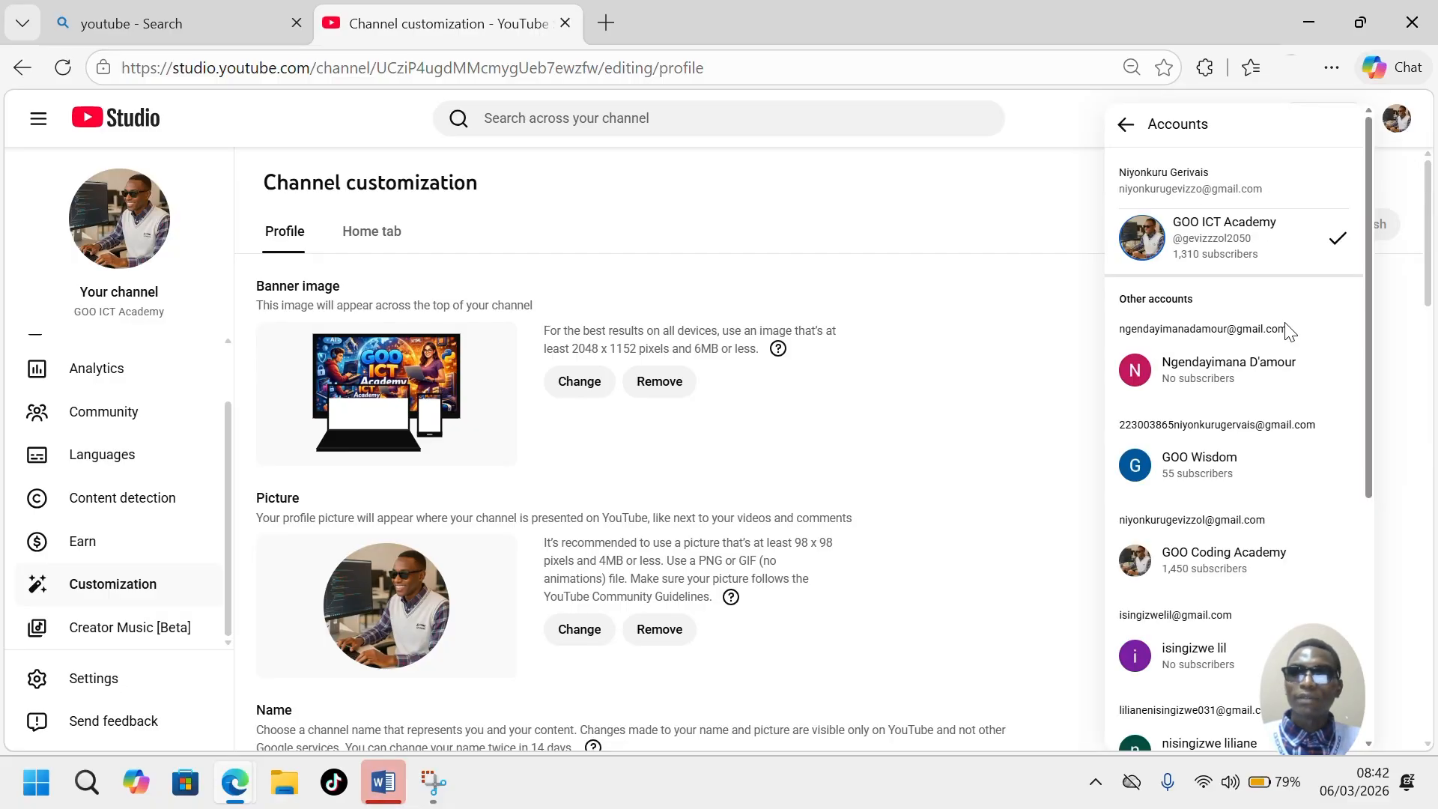
pyautogui.click(1210, 485)
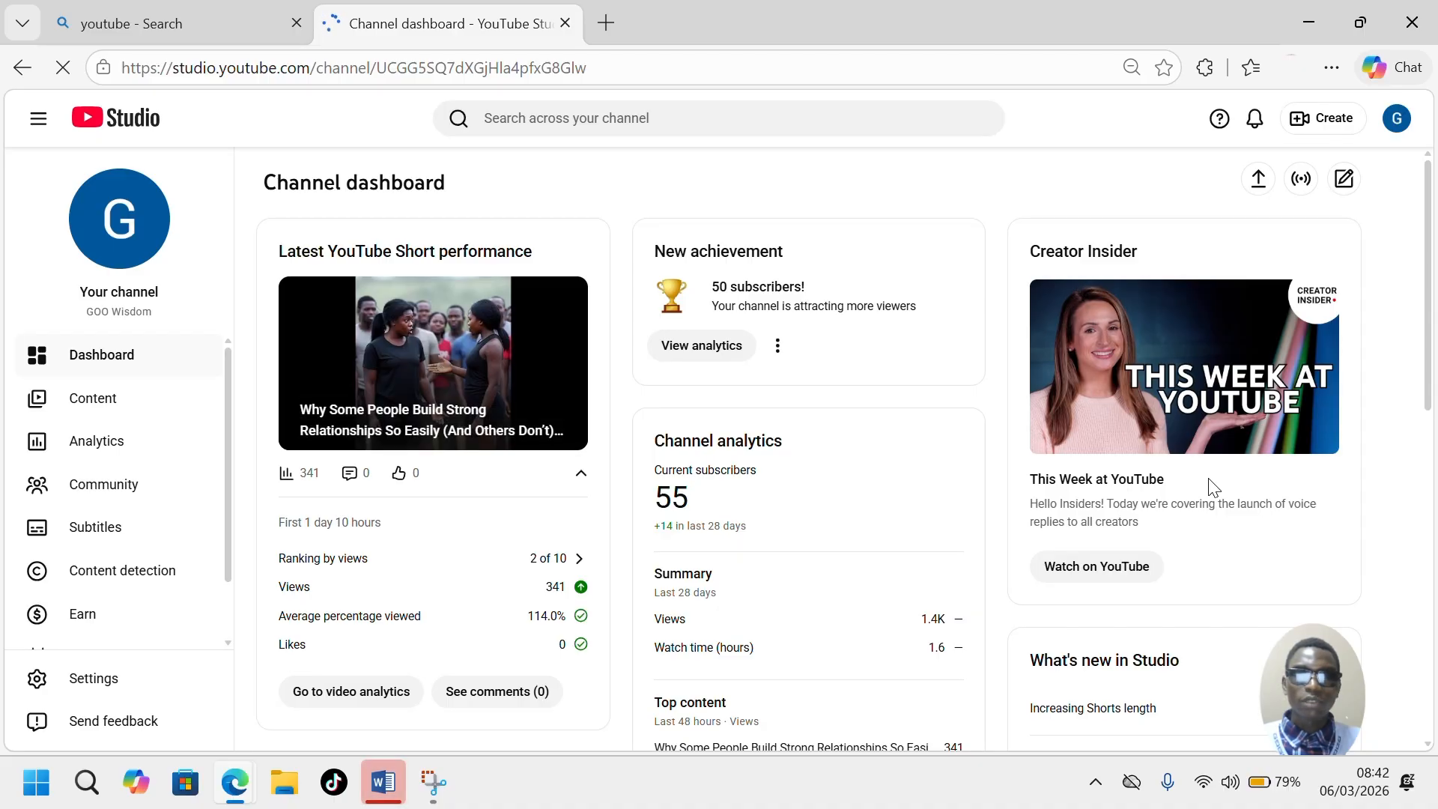
# - Open the GOO Wisdom channel's Customization page from its Studio dashboard
pyautogui.scroll(-3, 510, 608)
pyautogui.scroll(3, 510, 609)
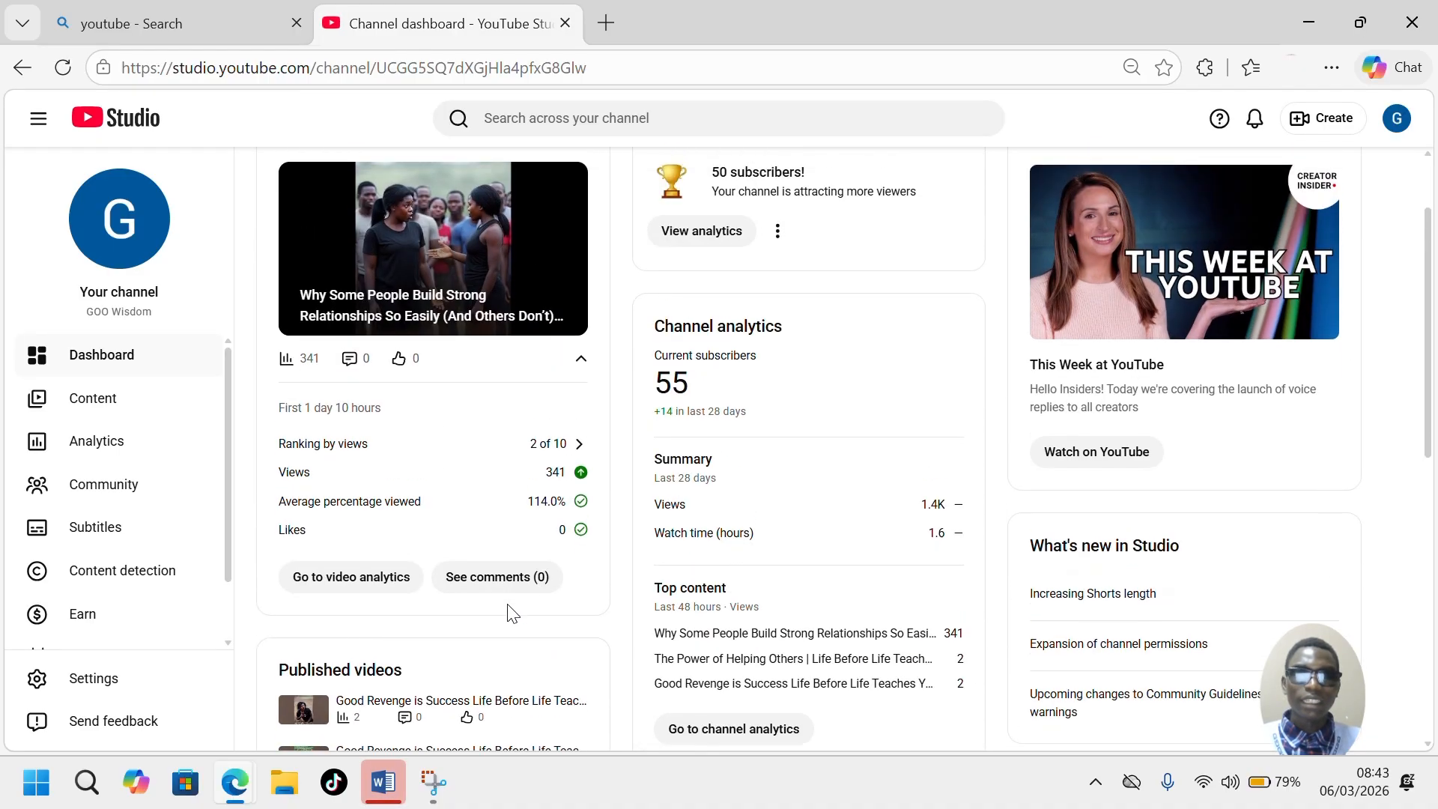
pyautogui.scroll(-5, 588, 603)
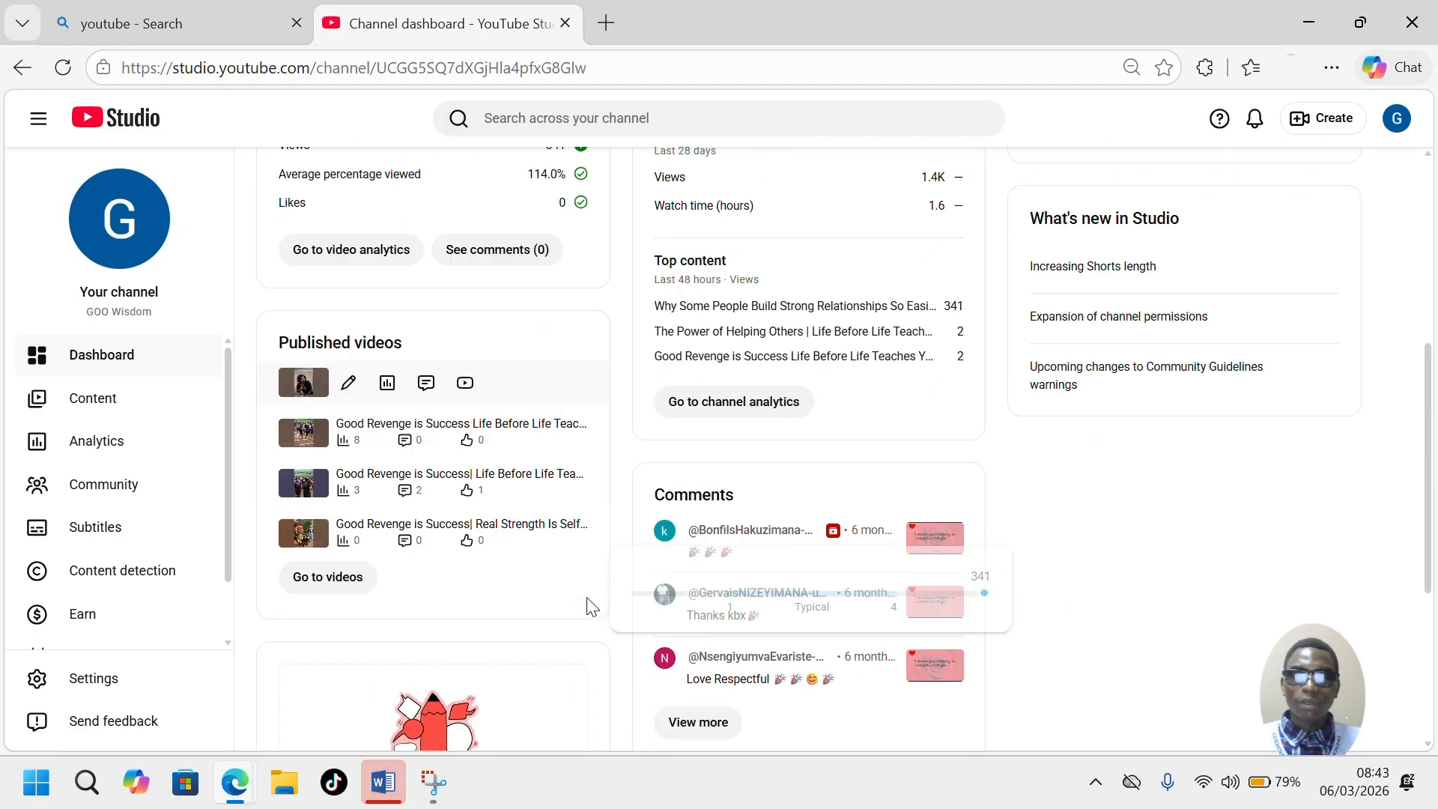
pyautogui.scroll(5, 588, 603)
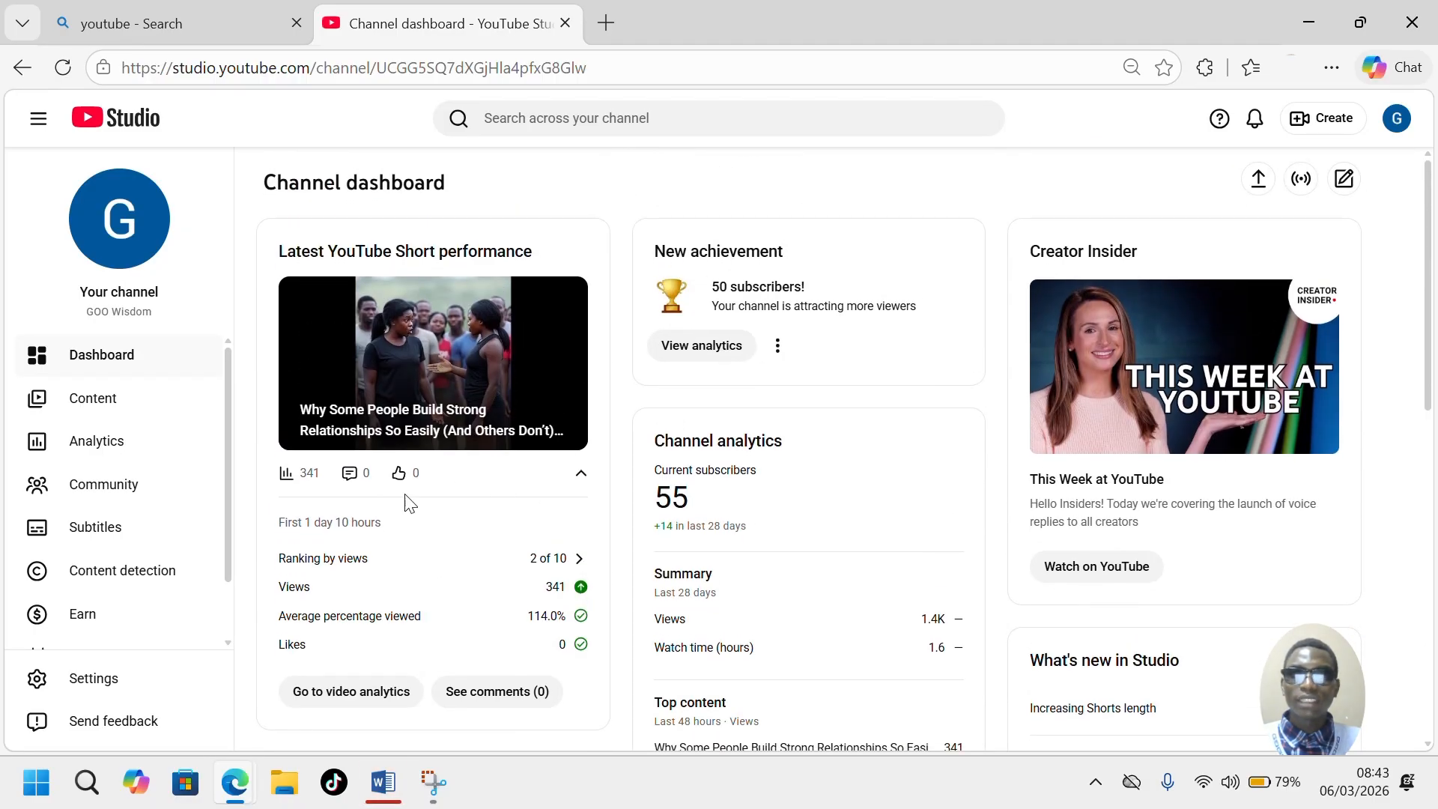
pyautogui.scroll(-1, 115, 482)
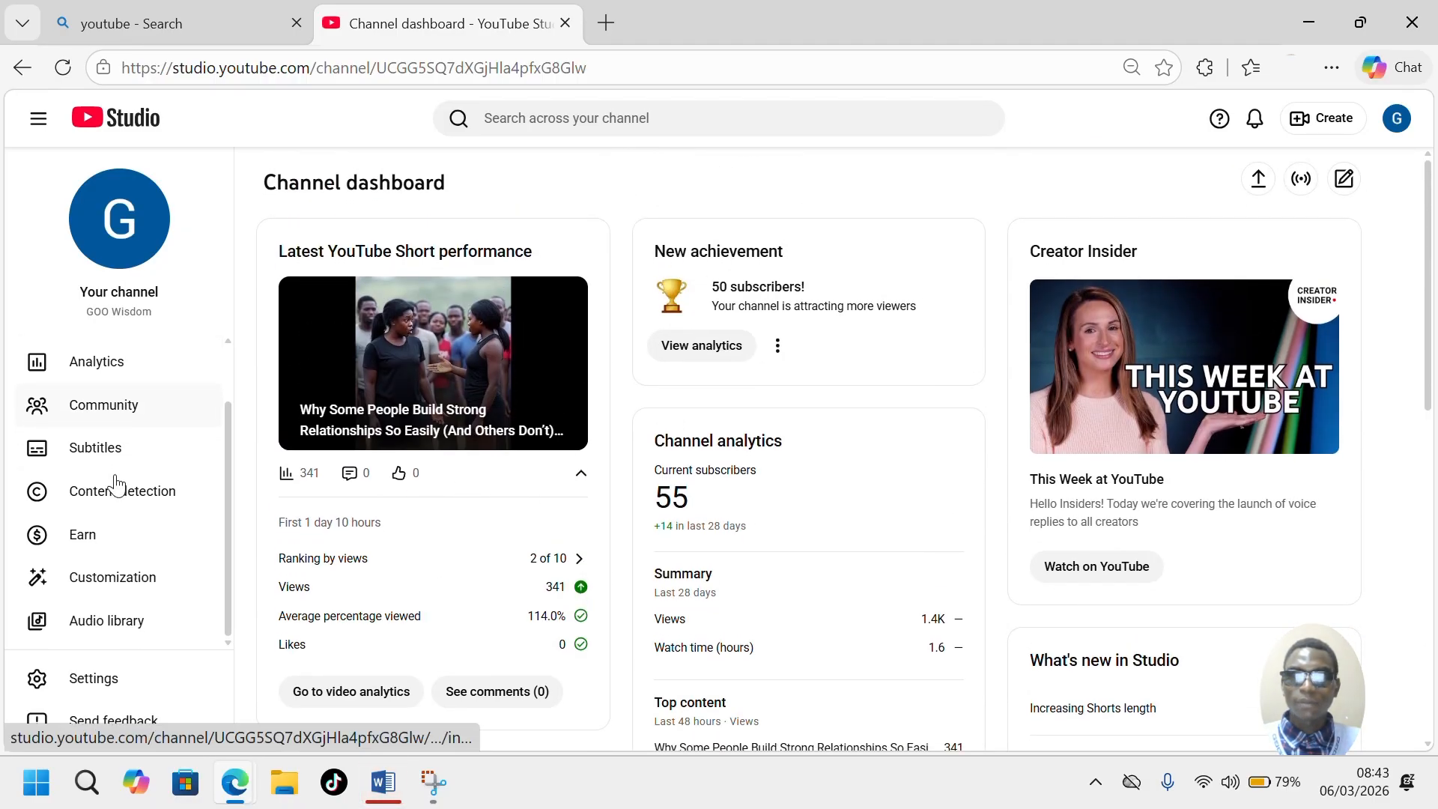
pyautogui.scroll(1, 116, 524)
pyautogui.scroll(1, 114, 532)
pyautogui.scroll(-2, 119, 536)
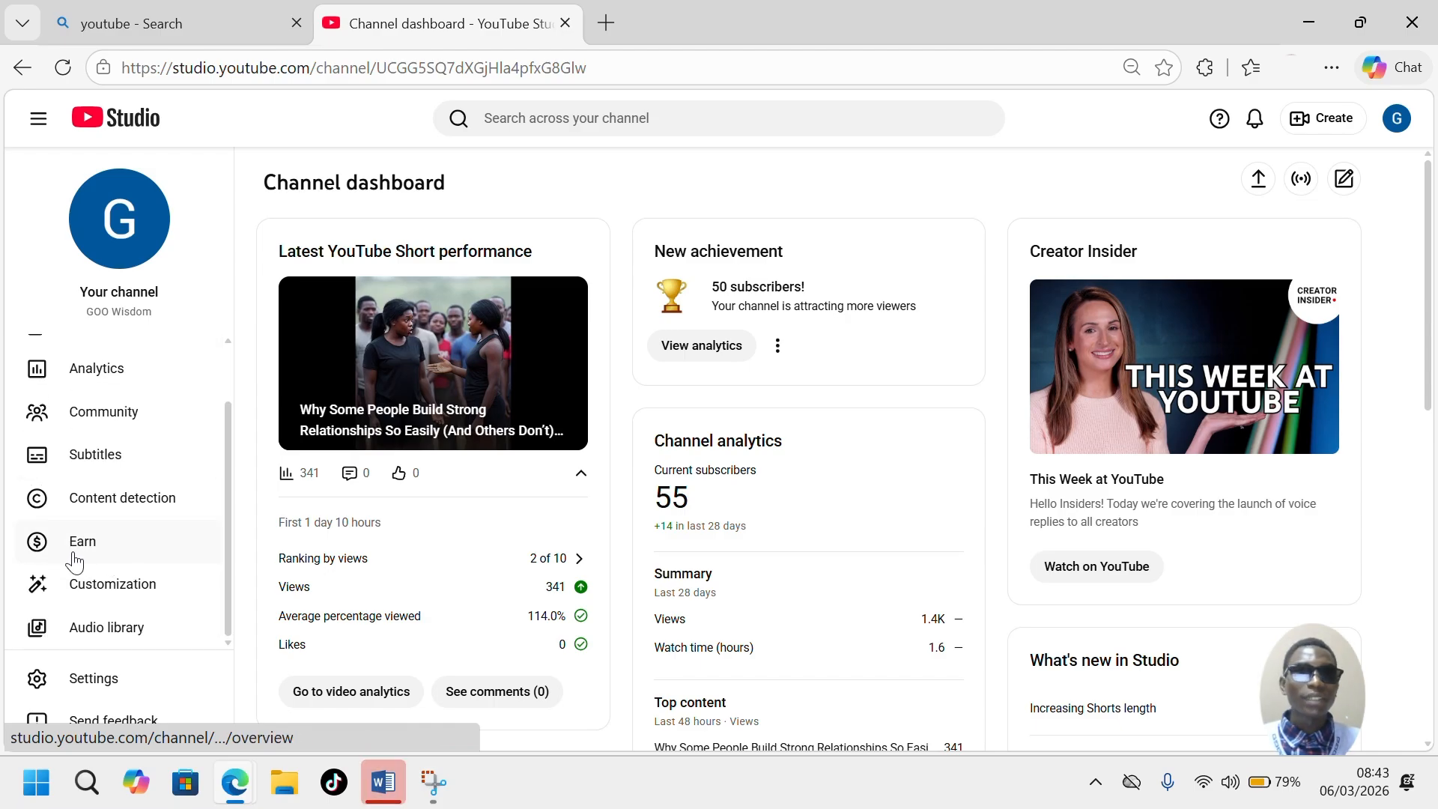
pyautogui.click(109, 597)
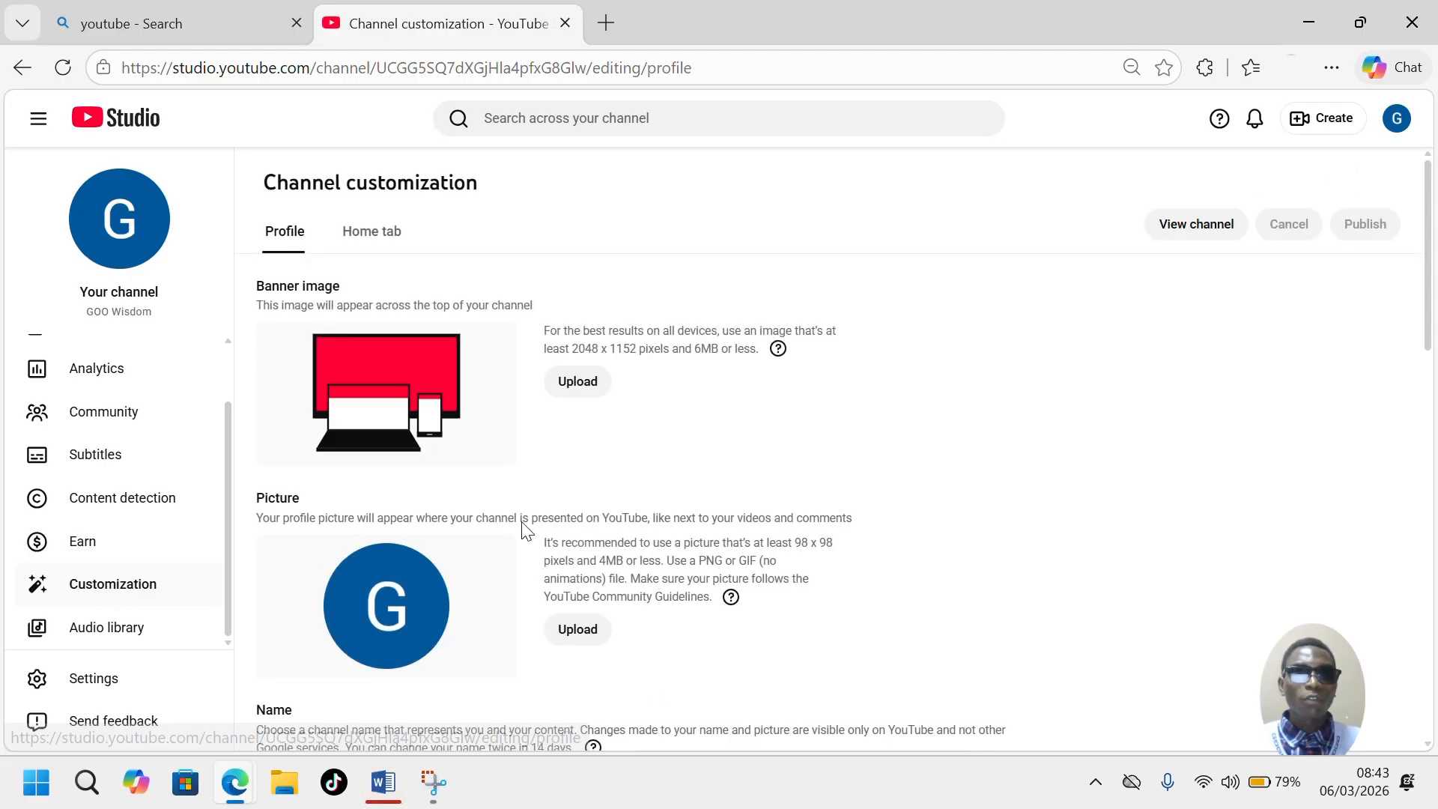
# - Examine the GOO Wisdom profile's banner, picture, name, handle, description, links, contact info and video watermark sections
pyautogui.scroll(-1, 431, 523)
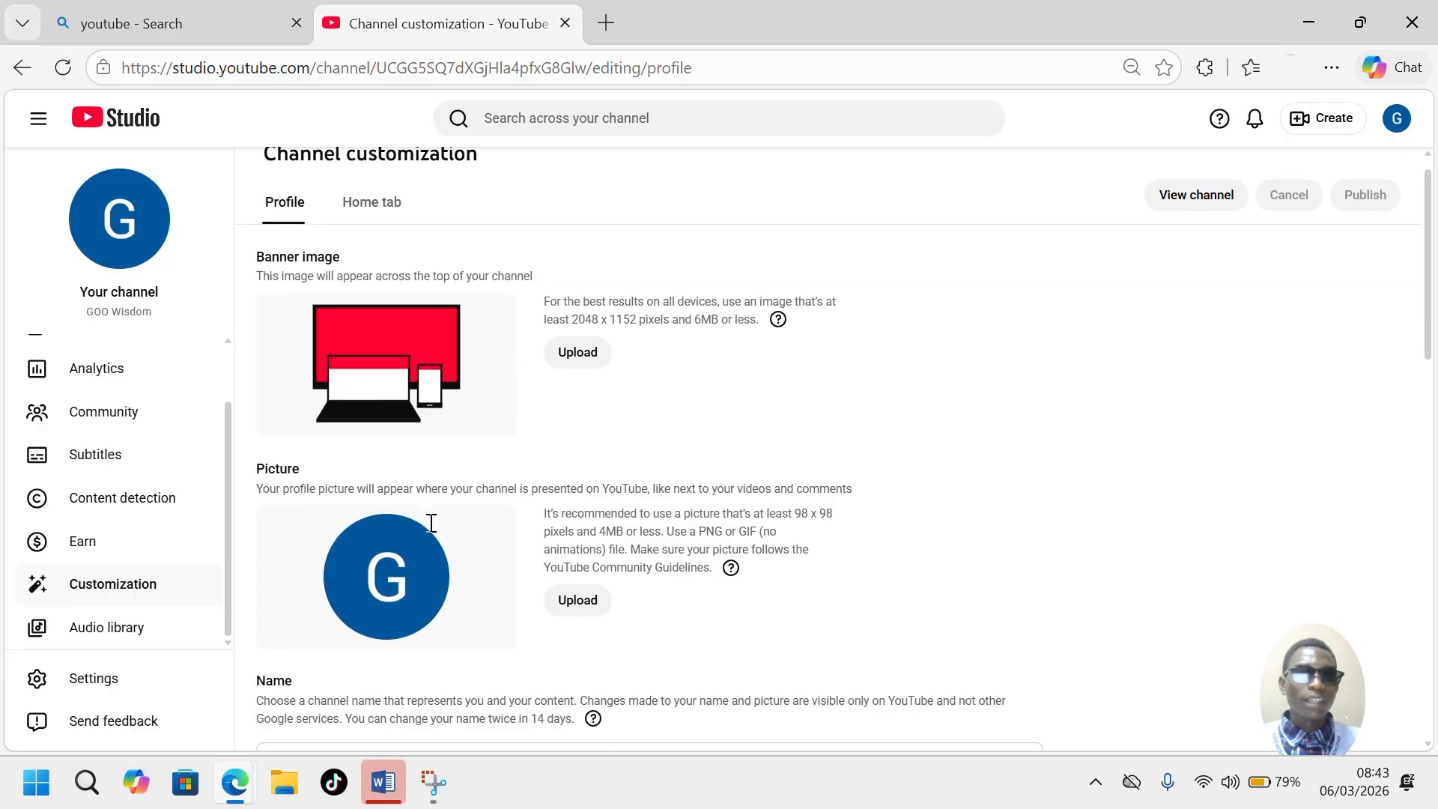
pyautogui.scroll(1, 431, 522)
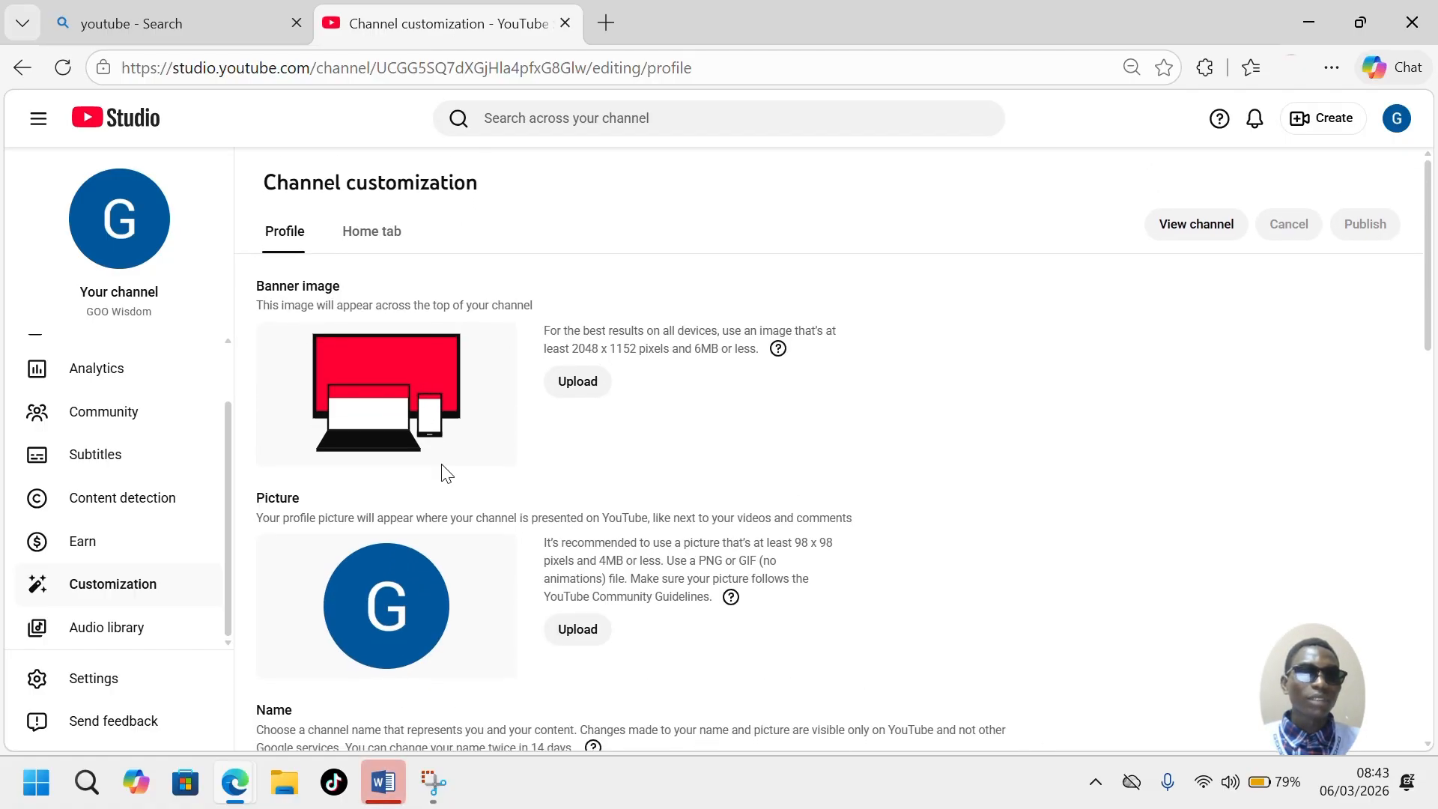
pyautogui.scroll(-2, 447, 473)
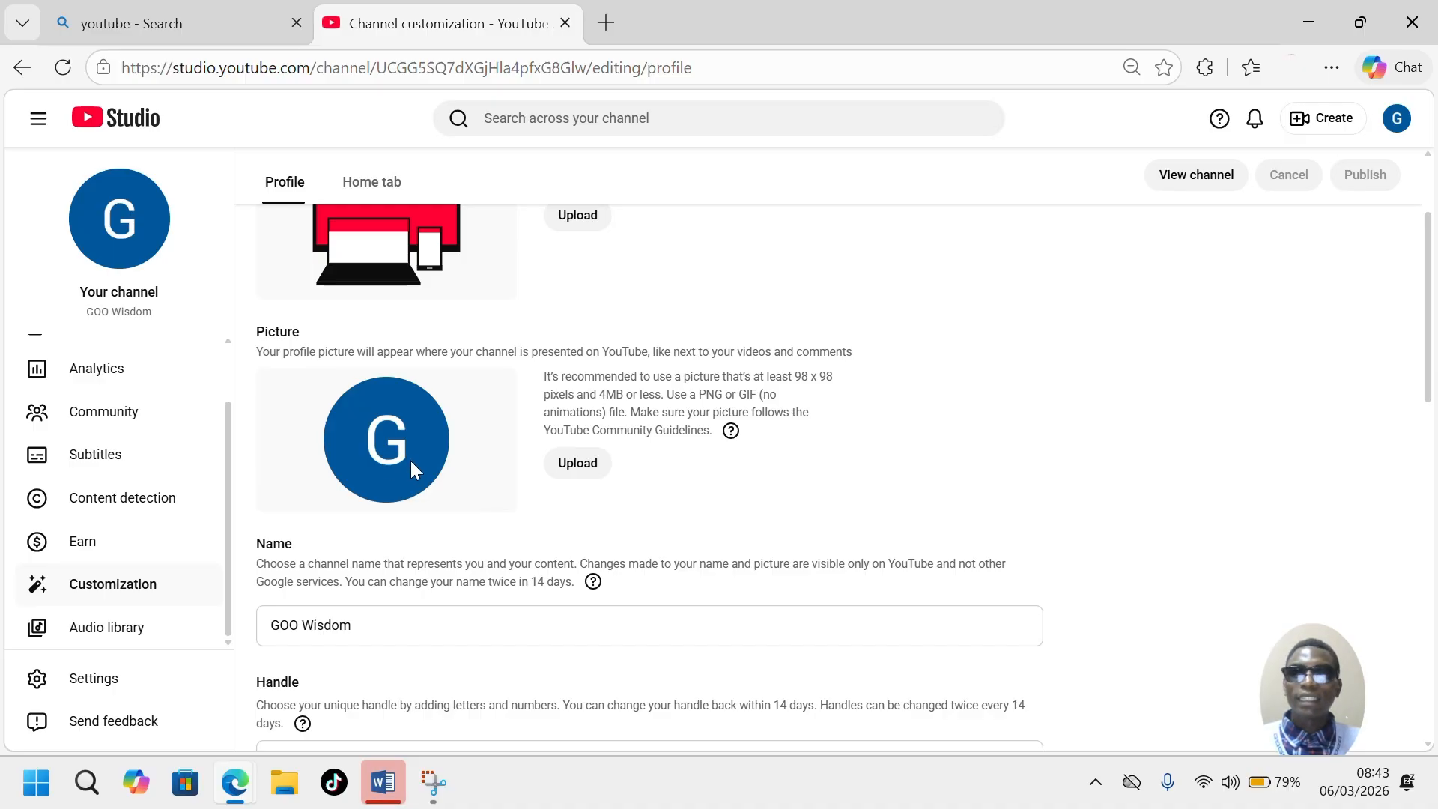
pyautogui.scroll(-2, 432, 466)
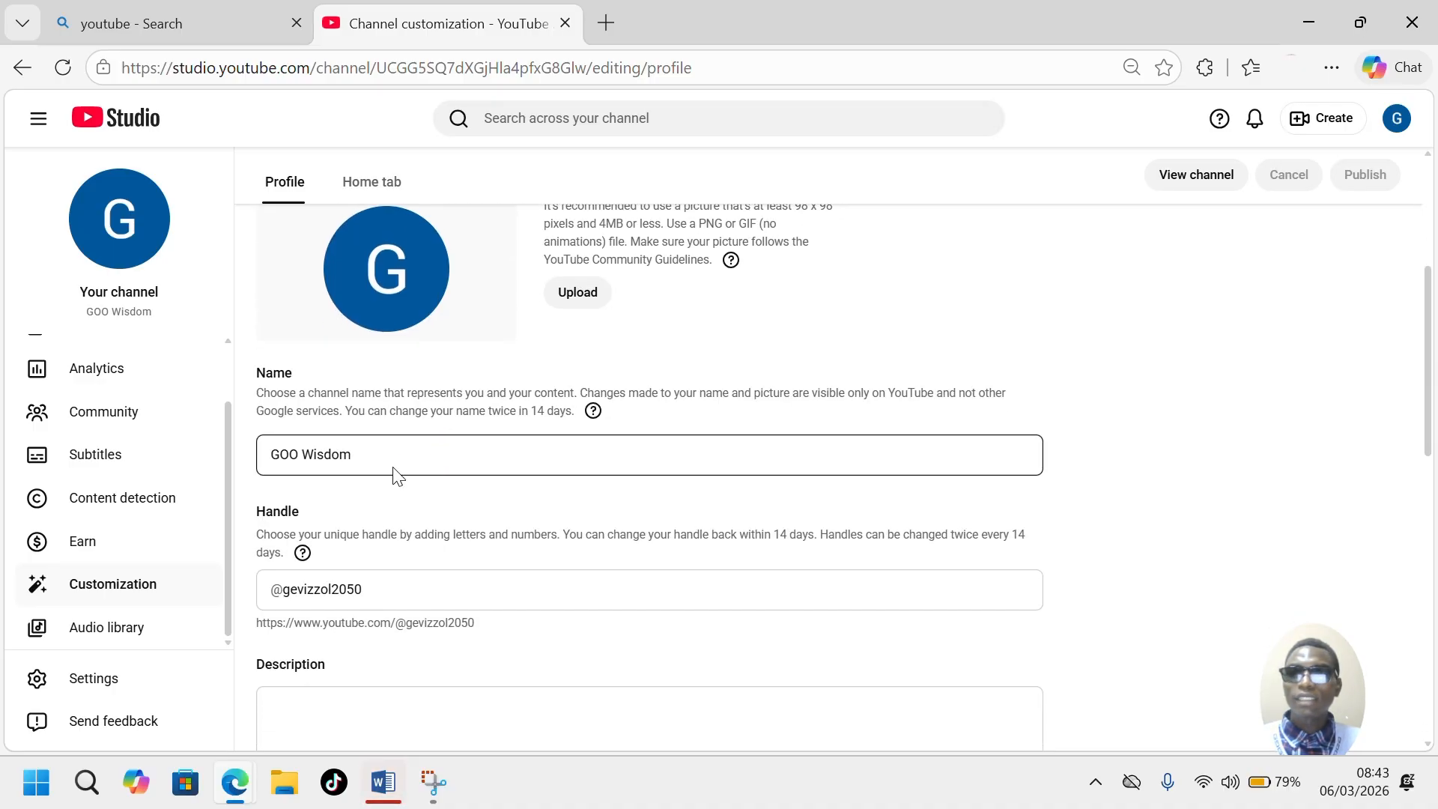
pyautogui.scroll(-2, 398, 476)
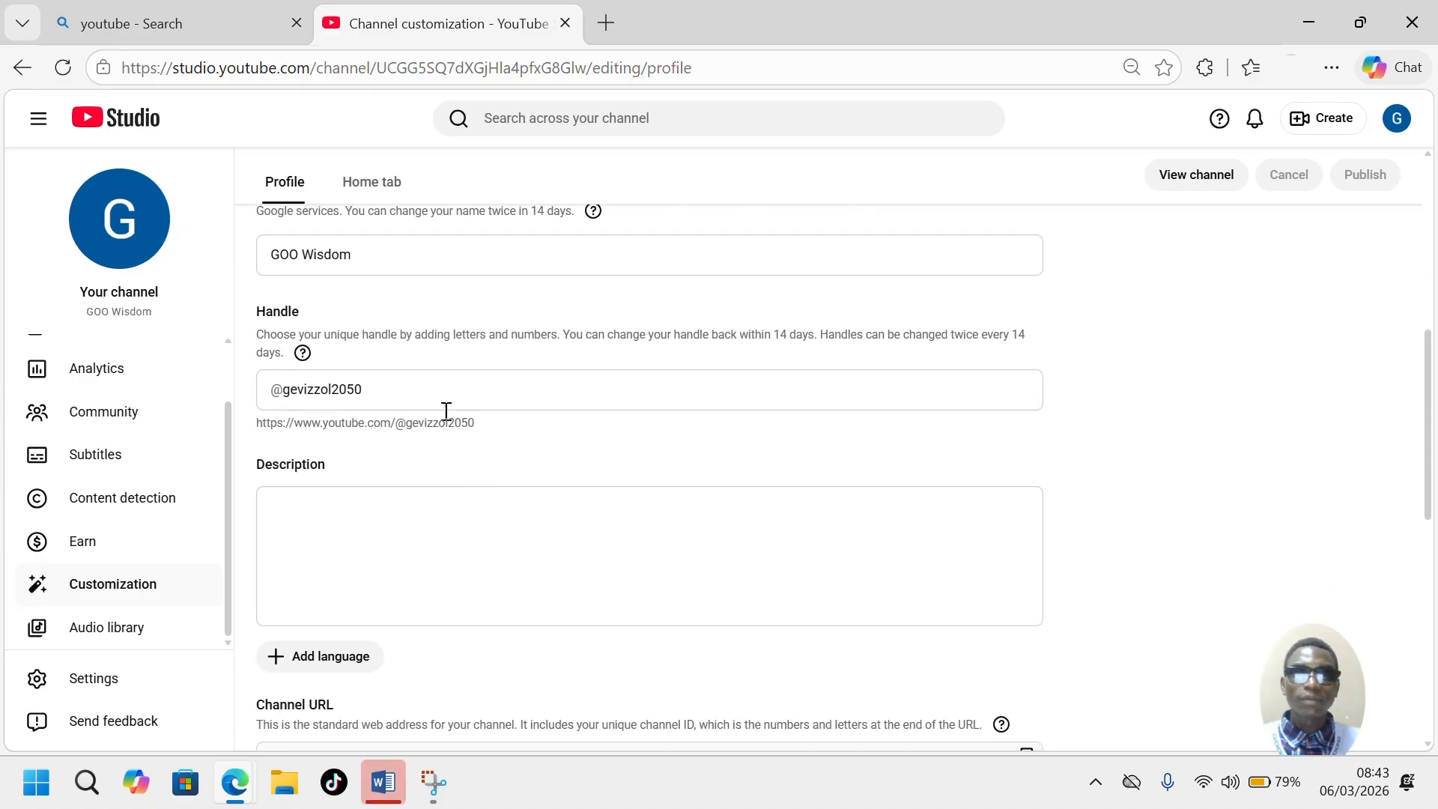
pyautogui.click(455, 555)
pyautogui.scroll(-5, 454, 571)
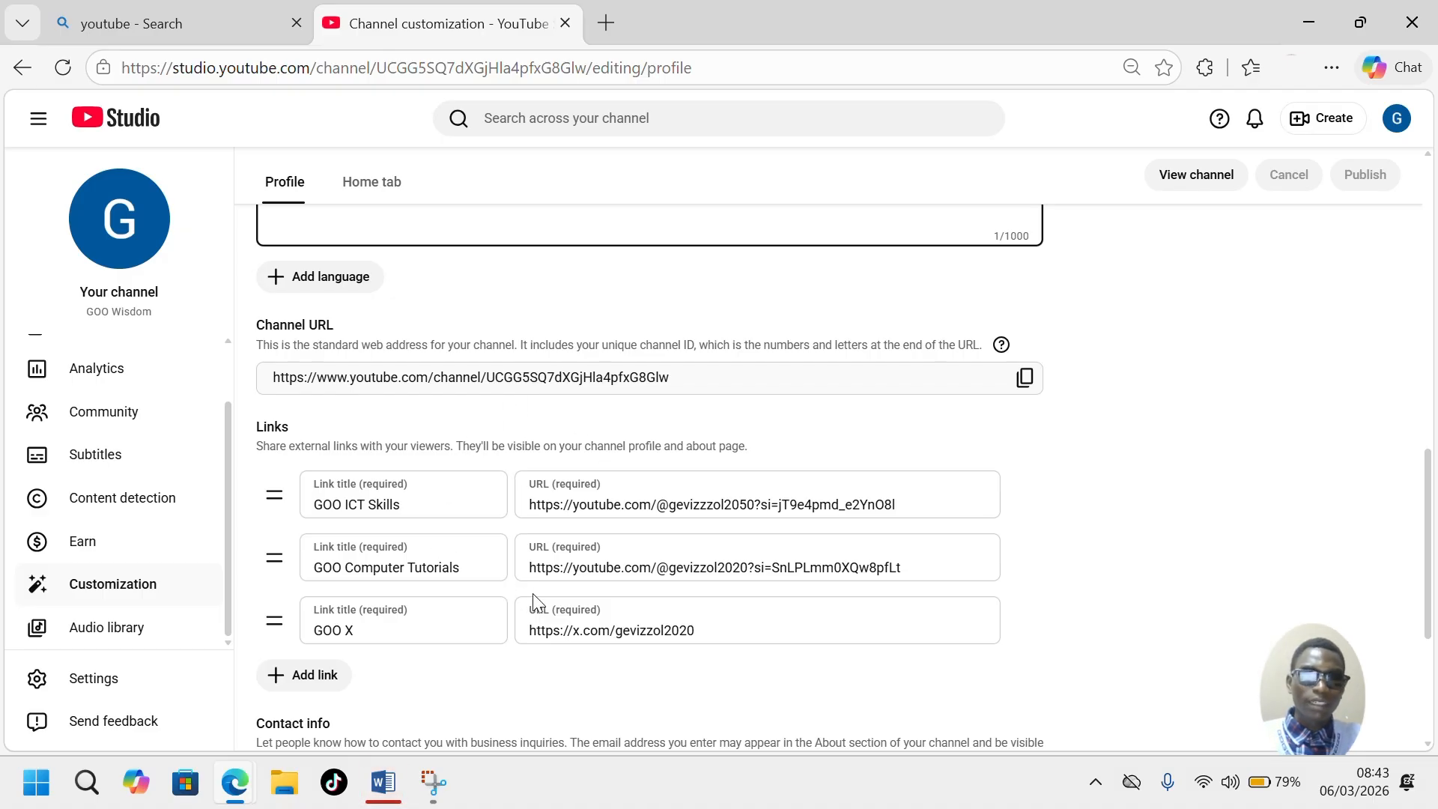
pyautogui.scroll(-1, 539, 619)
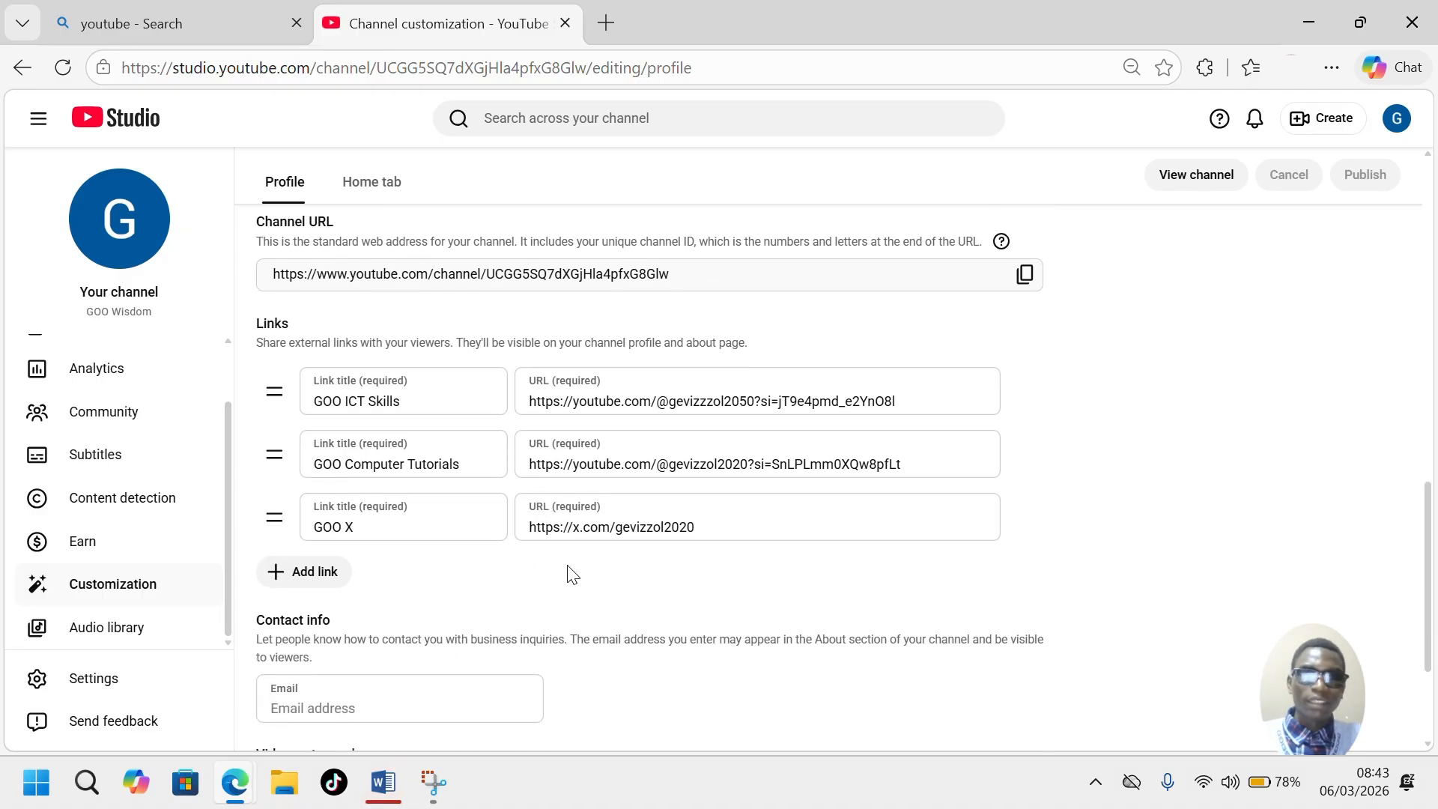
pyautogui.scroll(-3, 518, 587)
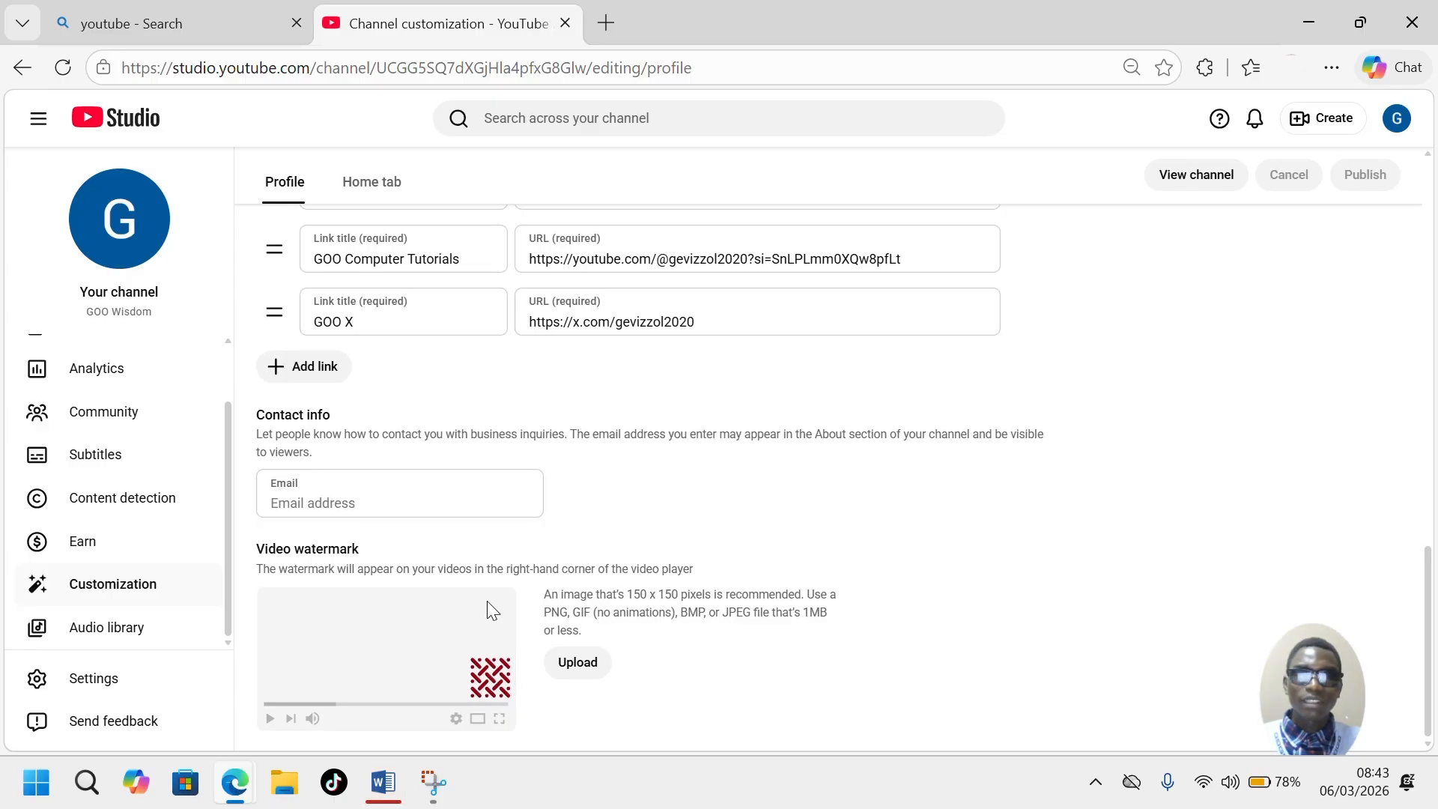
pyautogui.scroll(15, 486, 601)
pyautogui.scroll(-1, 495, 610)
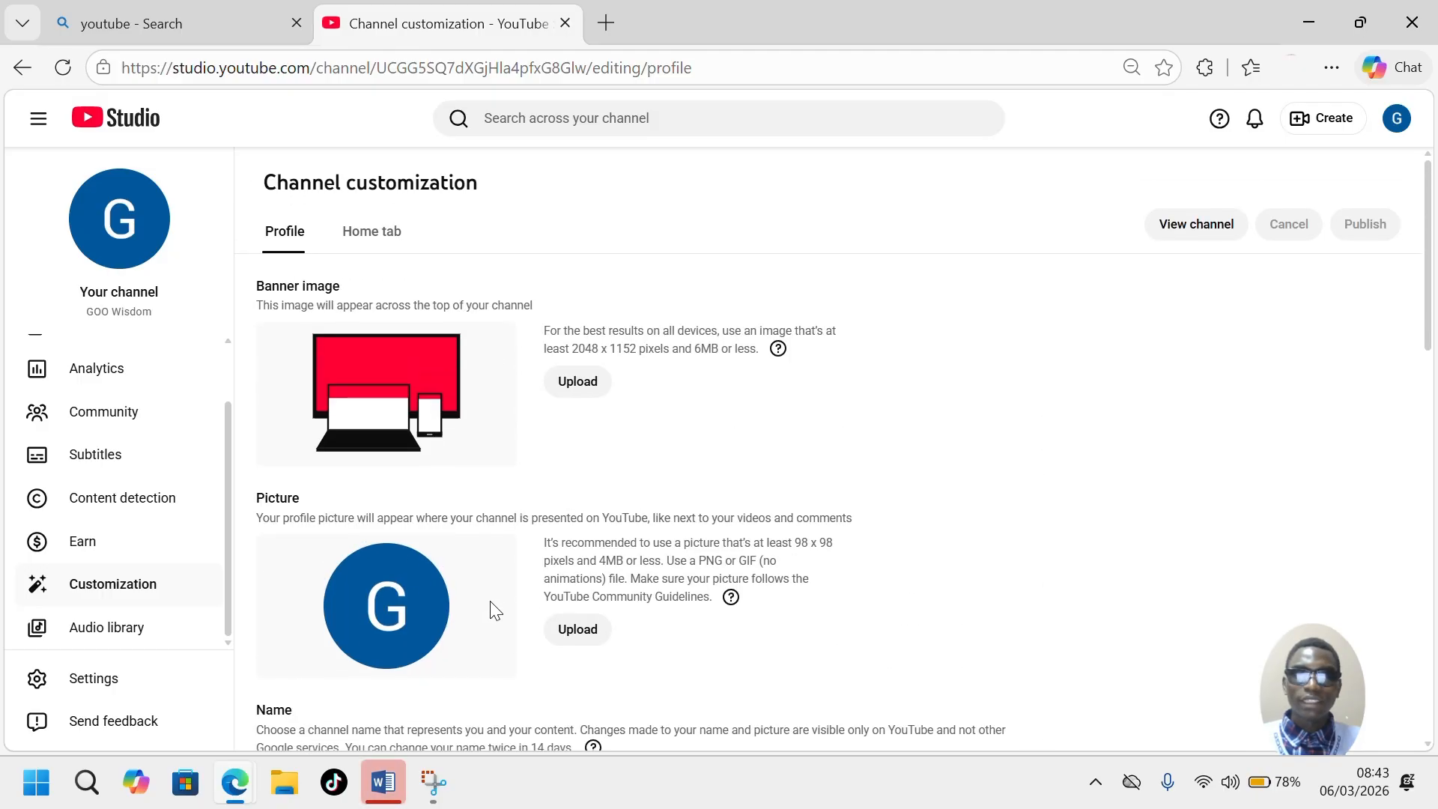
pyautogui.scroll(-2, 659, 538)
pyautogui.scroll(2, 659, 538)
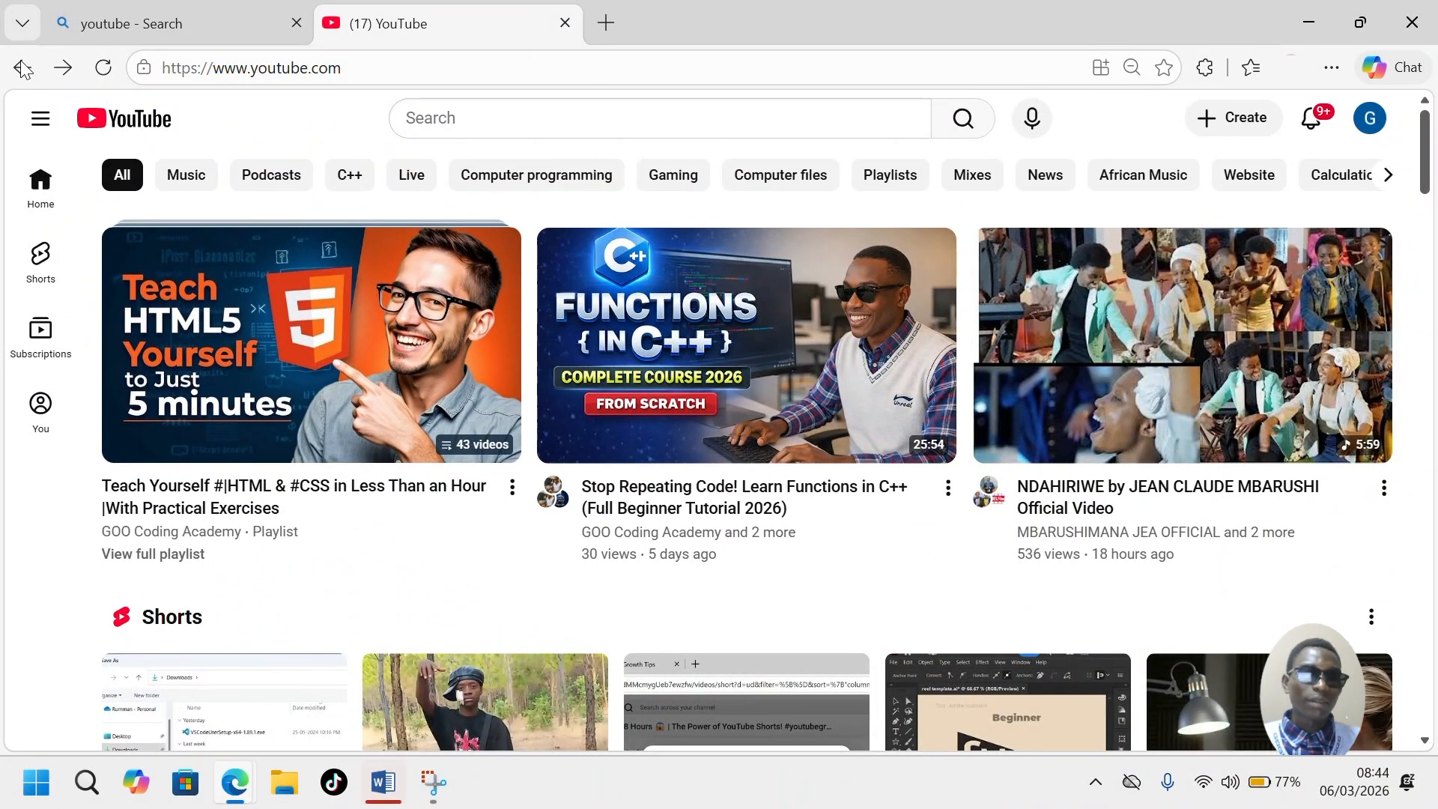
# - Reopen YouTube Studio for the GOO Wisdom channel from the YouTube home page
pyautogui.scroll(-2, 755, 639)
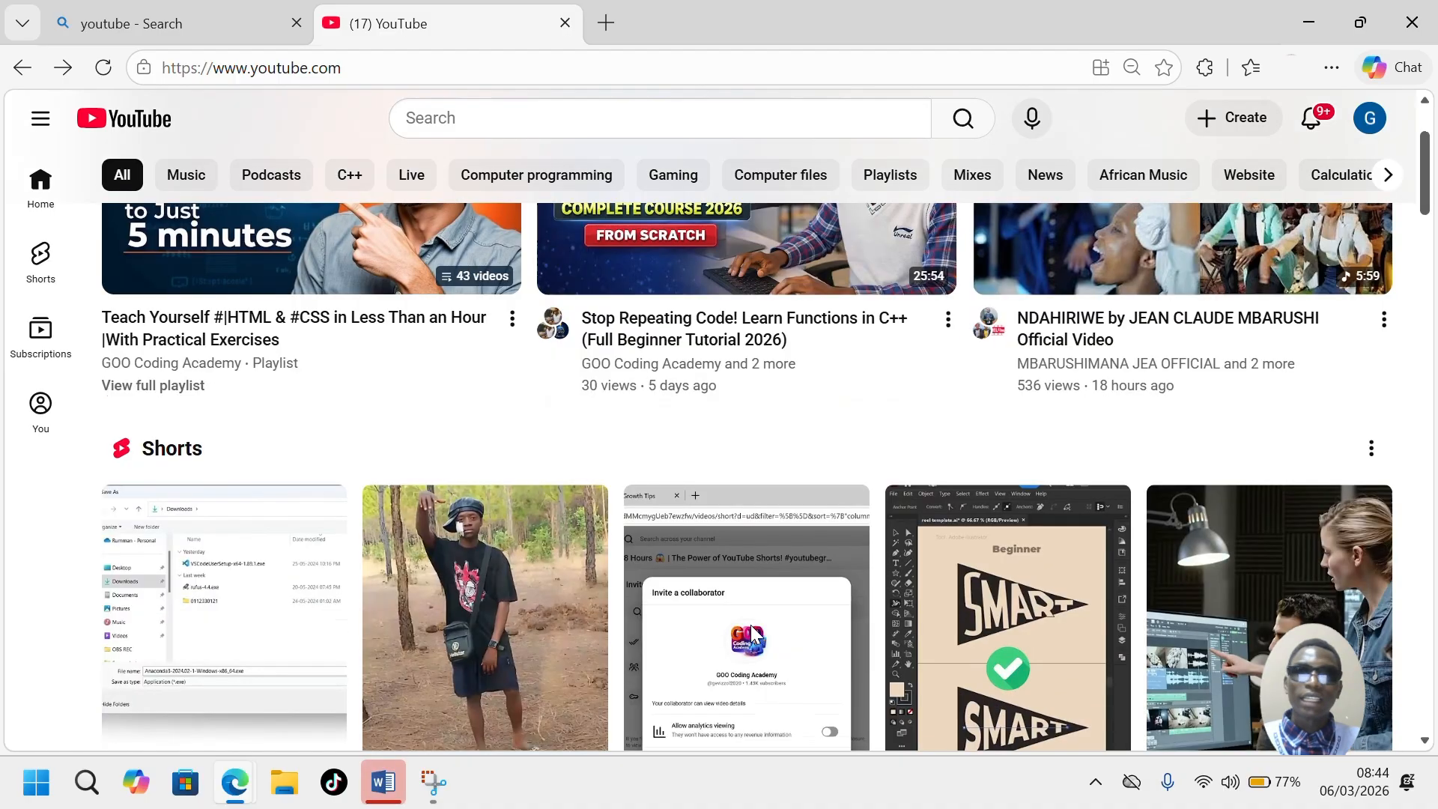
pyautogui.scroll(2, 756, 637)
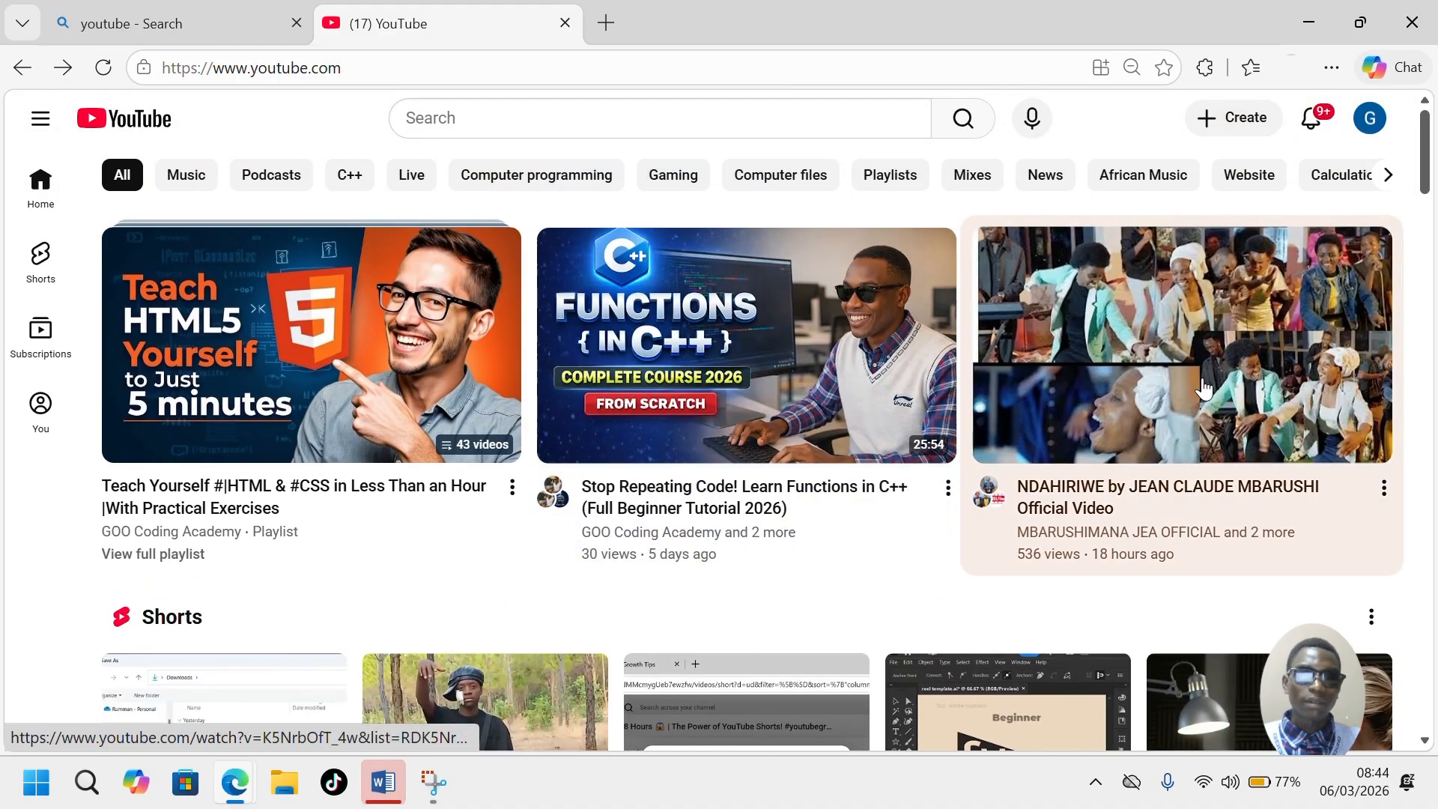
pyautogui.click(1370, 126)
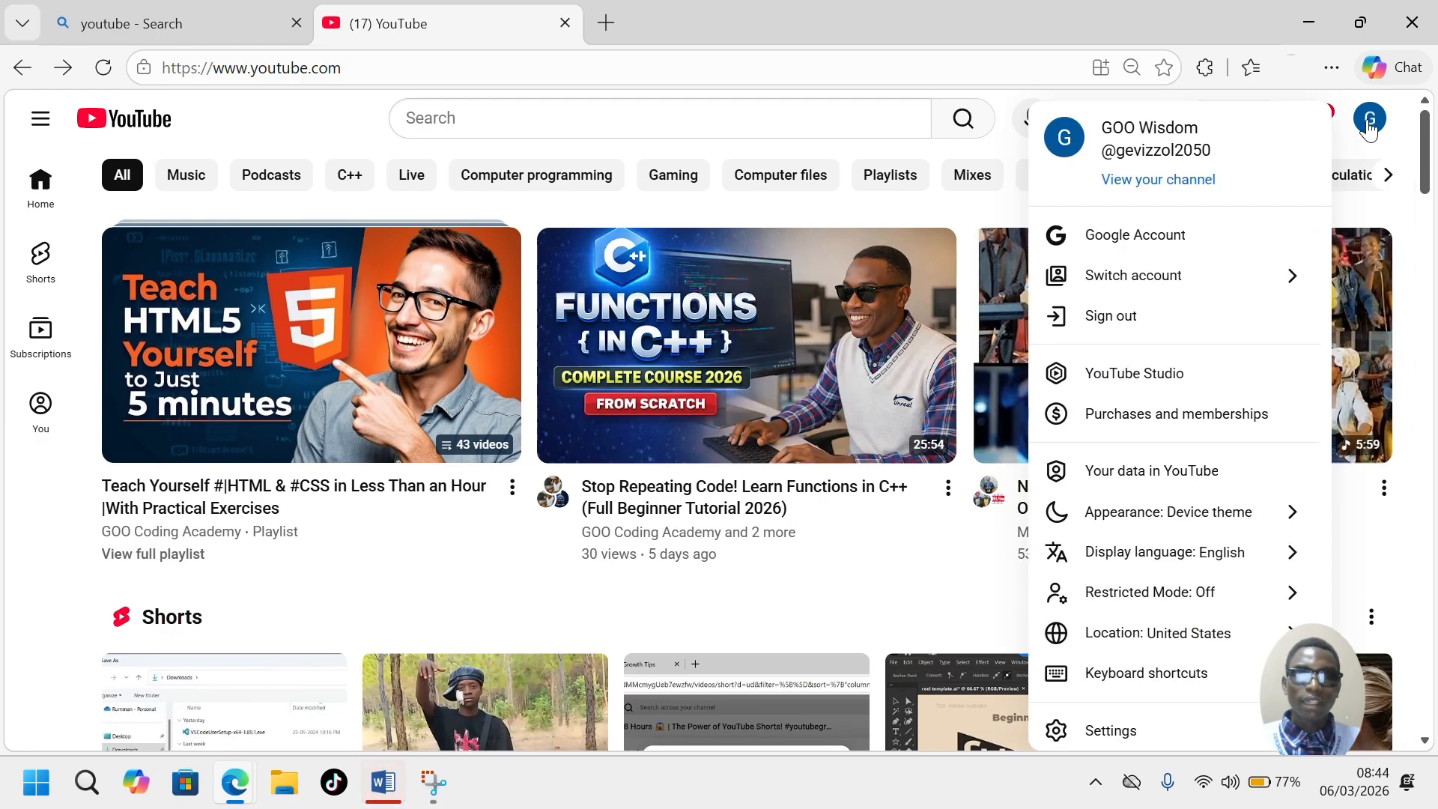
pyautogui.click(1183, 389)
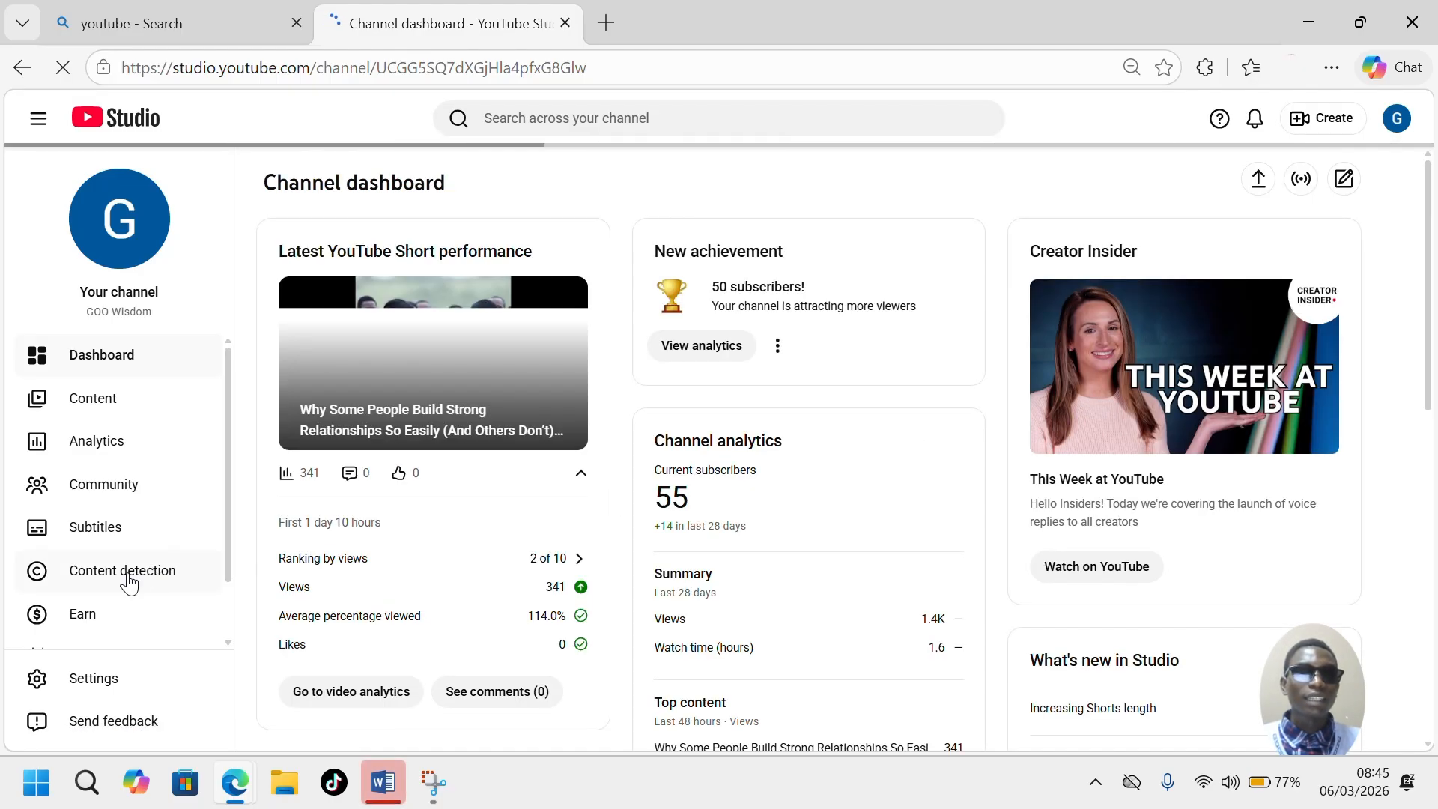
# - Open the channel's Customization page and review the banner image and picture sections of its profile
pyautogui.scroll(-1, 128, 581)
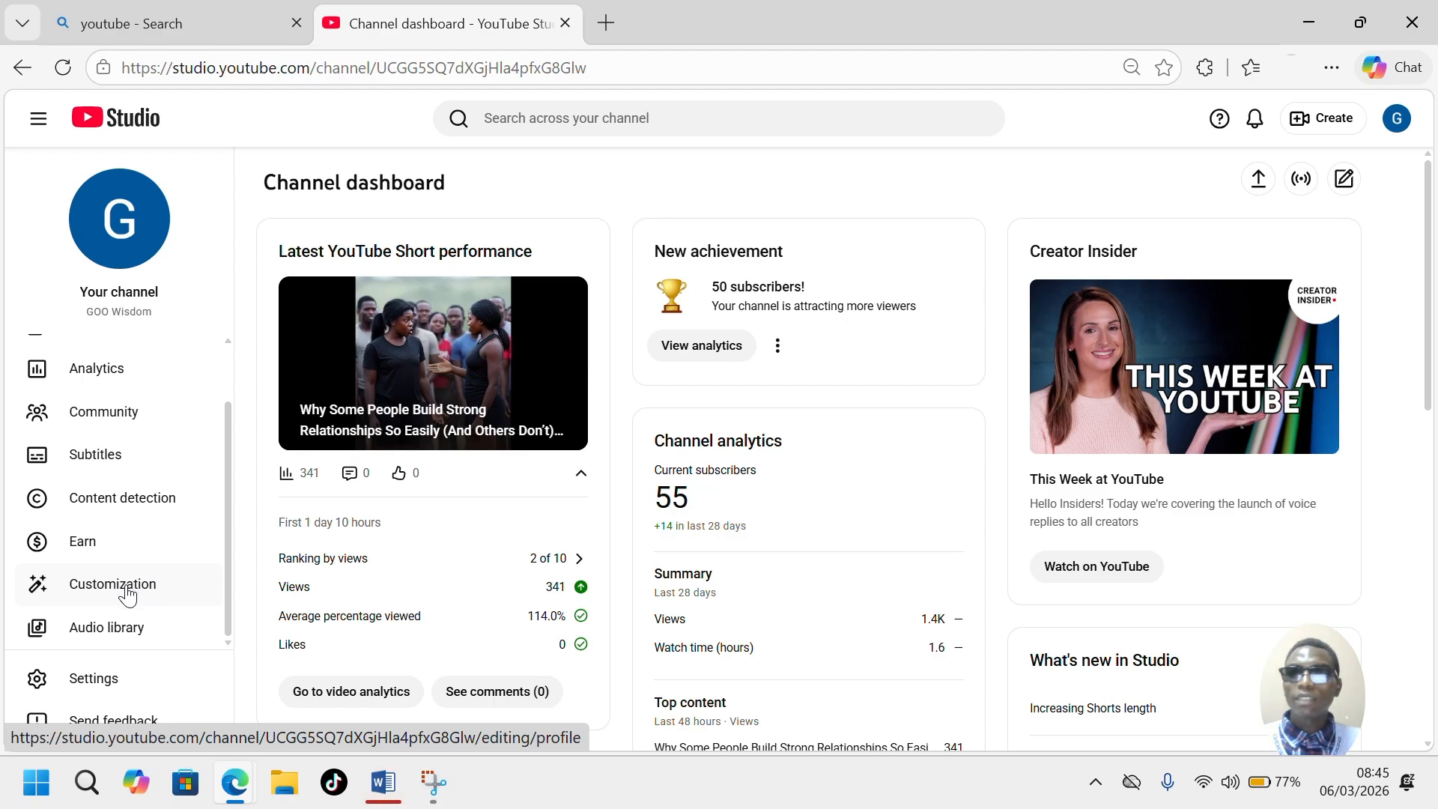
pyautogui.click(112, 584)
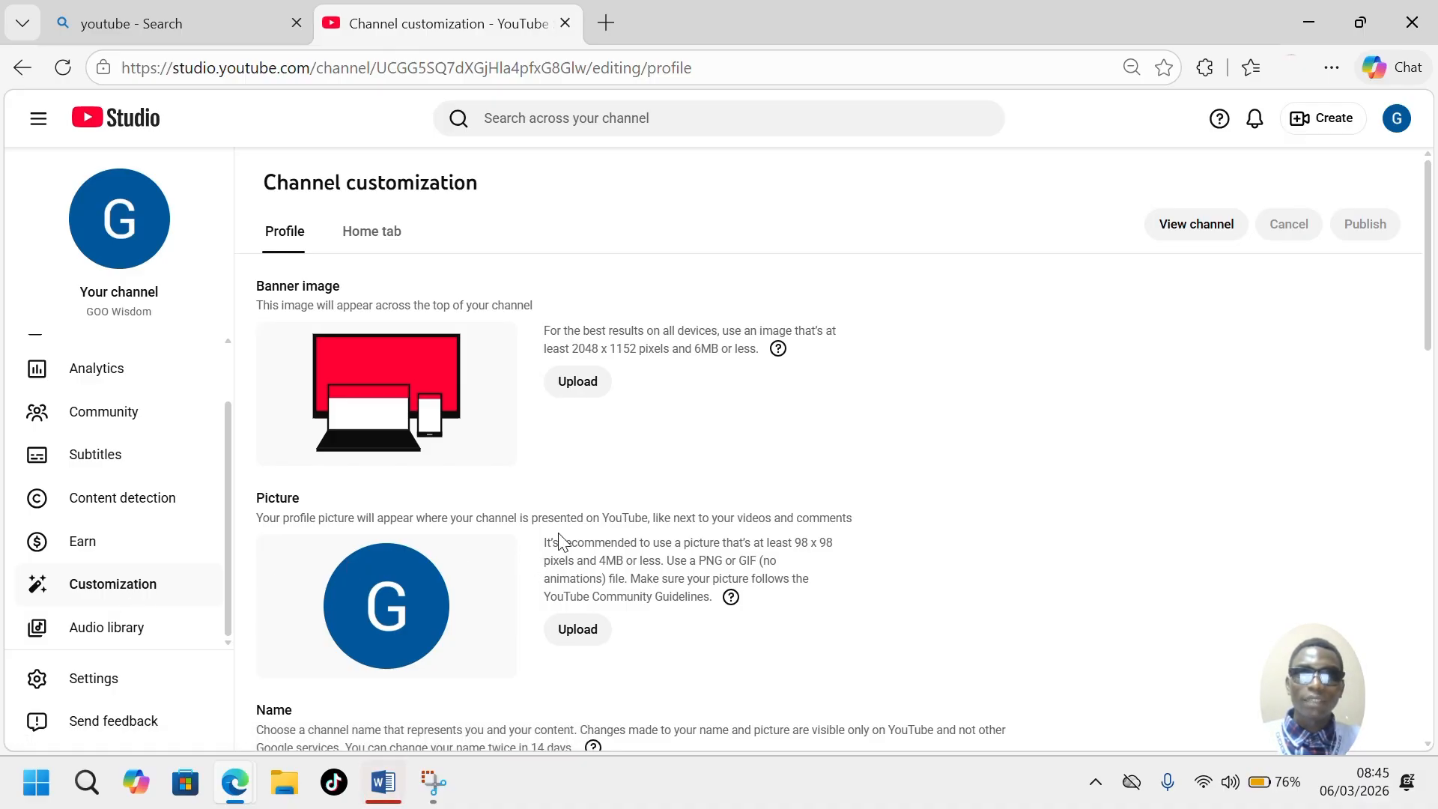
pyautogui.scroll(-3, 559, 535)
pyautogui.scroll(3, 559, 536)
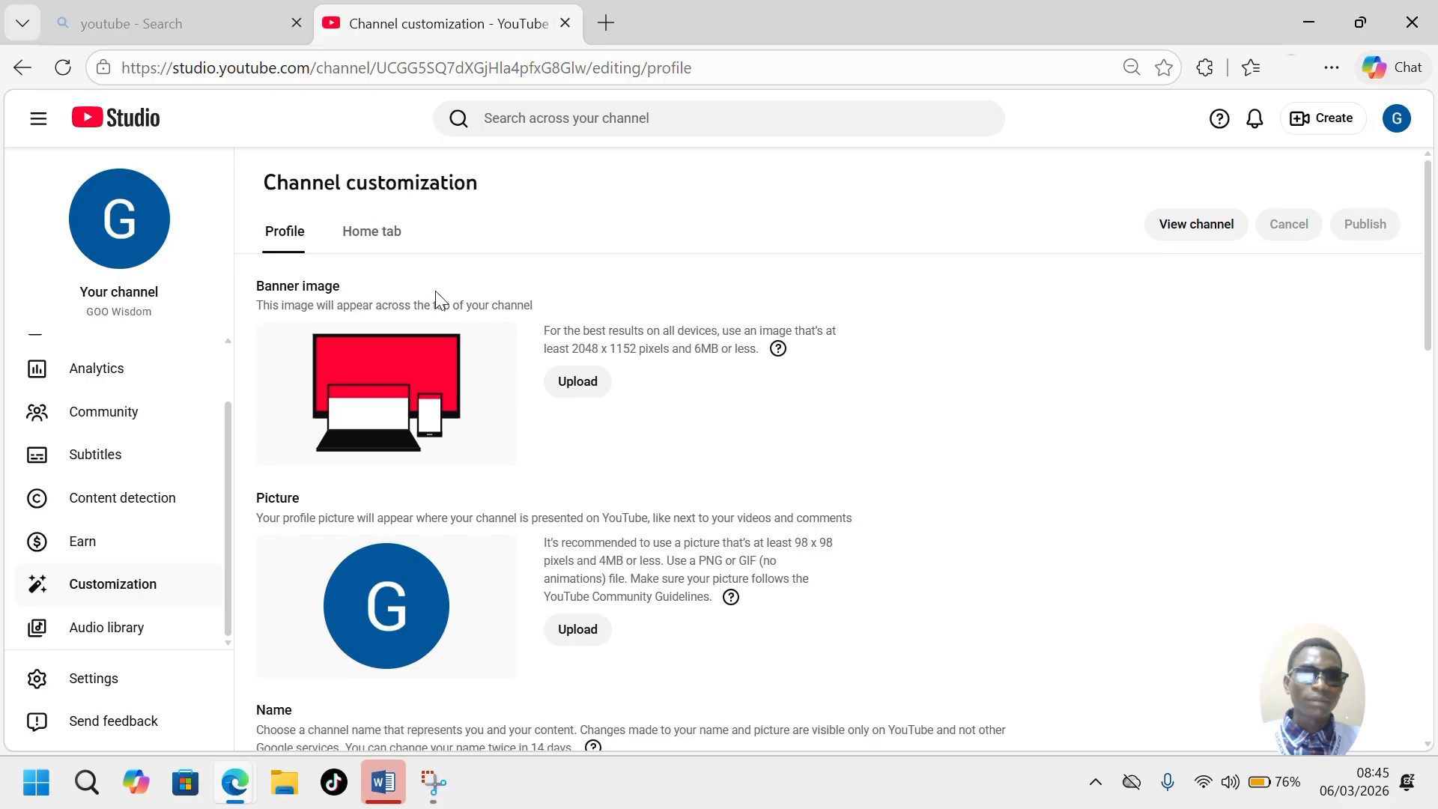
pyautogui.scroll(-1, 679, 478)
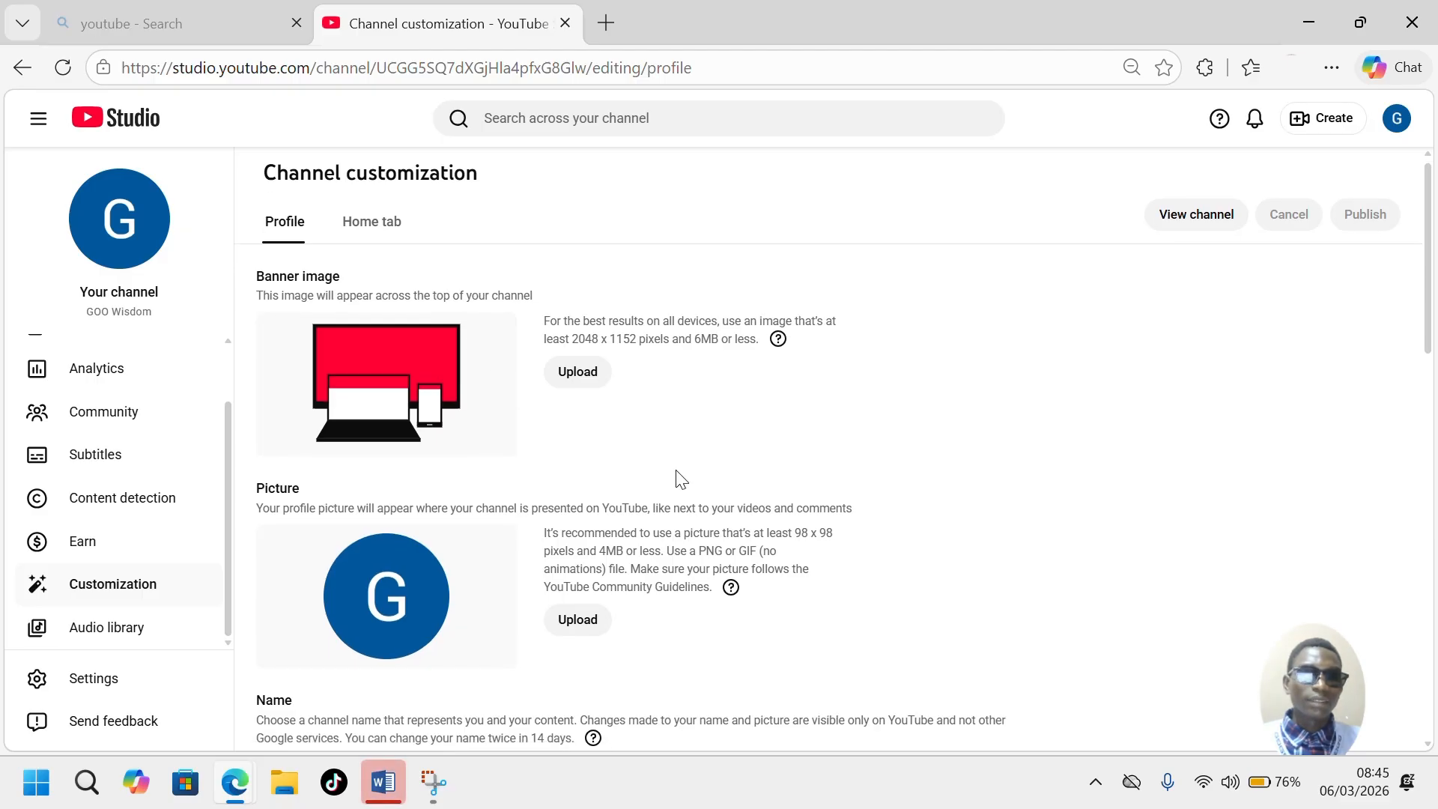
pyautogui.scroll(1, 680, 478)
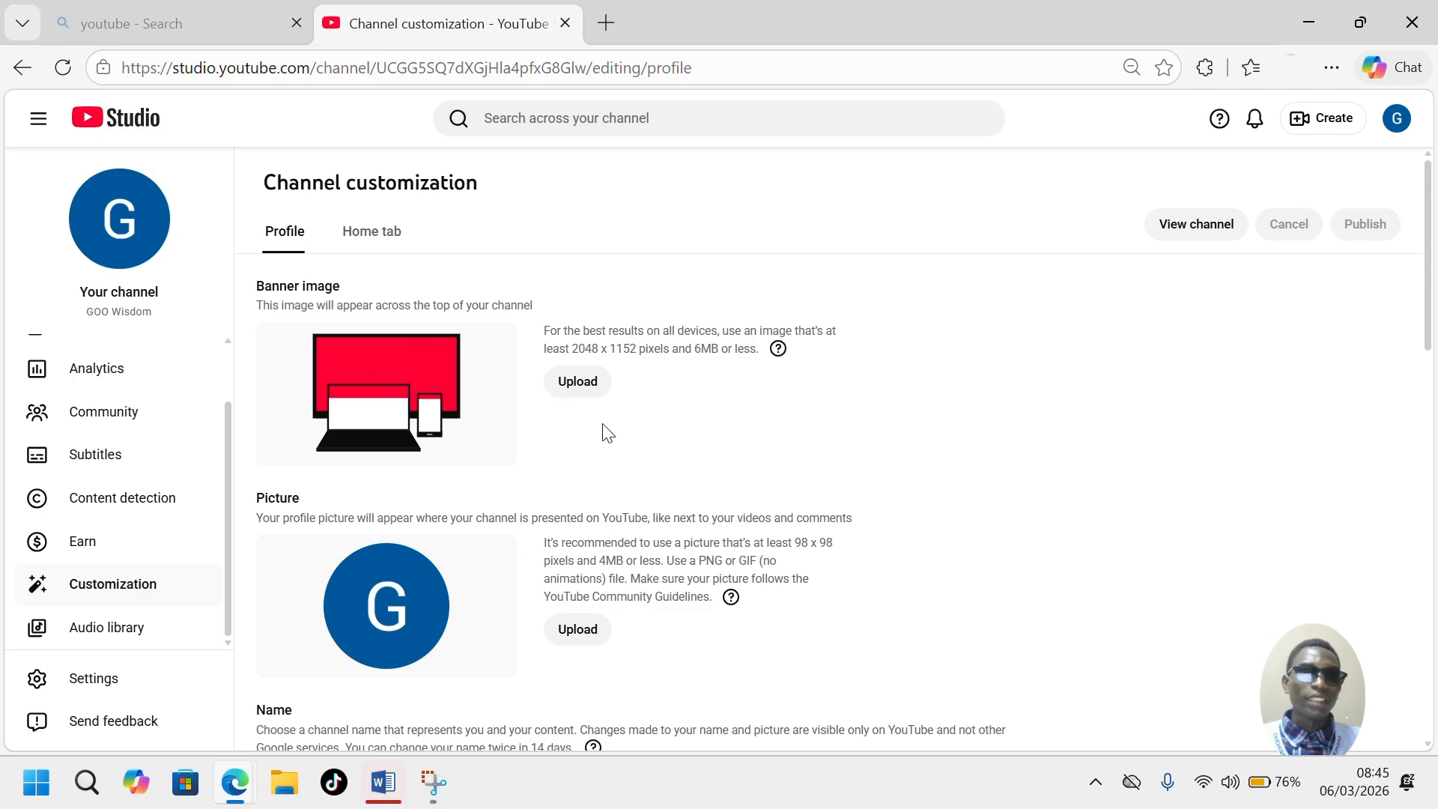
# - Upload the GOO Wisdom Hub image named download from the Downloads folder as the channel banner and accept its default crop
pyautogui.click(581, 391)
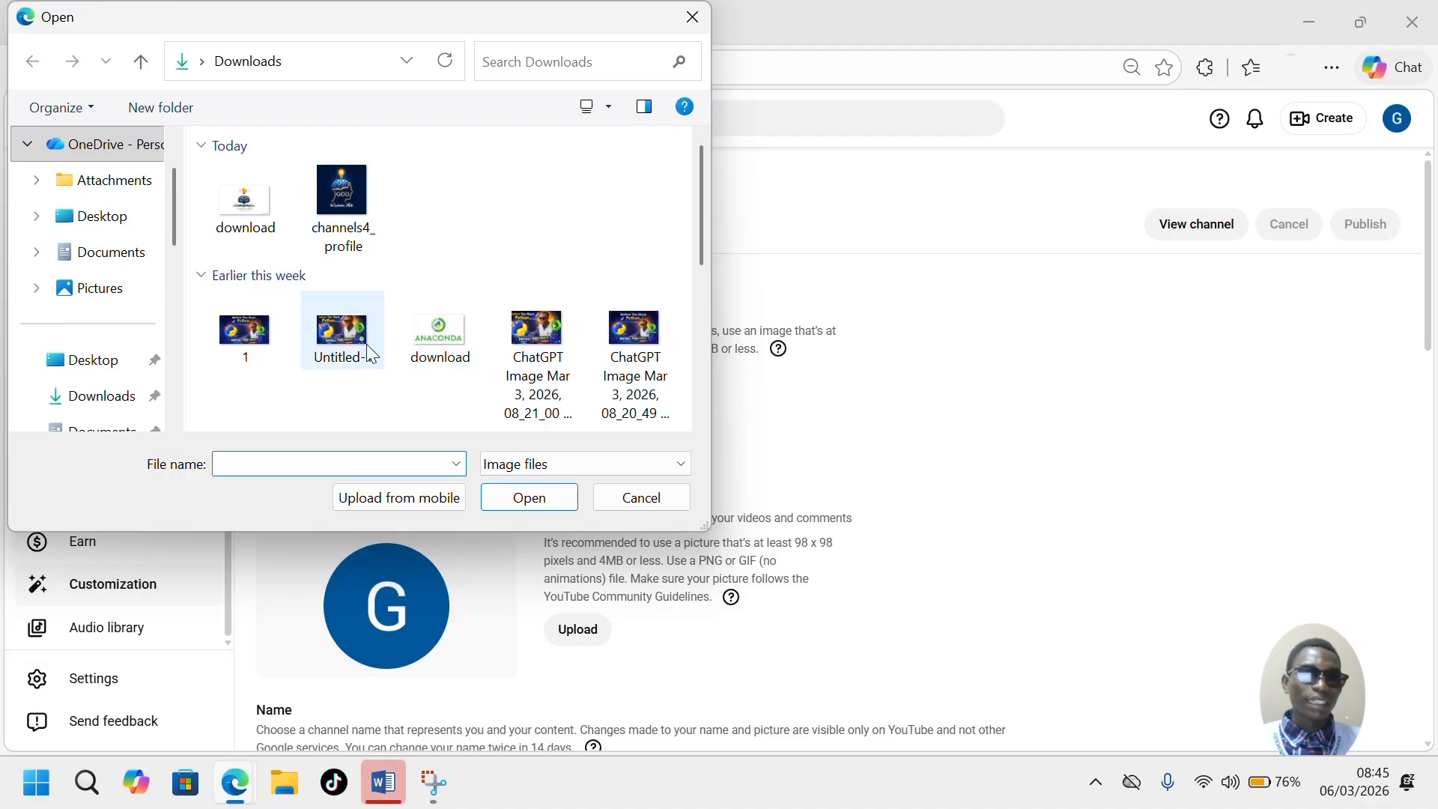
pyautogui.scroll(-2, 442, 368)
pyautogui.scroll(-3, 441, 369)
pyautogui.scroll(6, 441, 359)
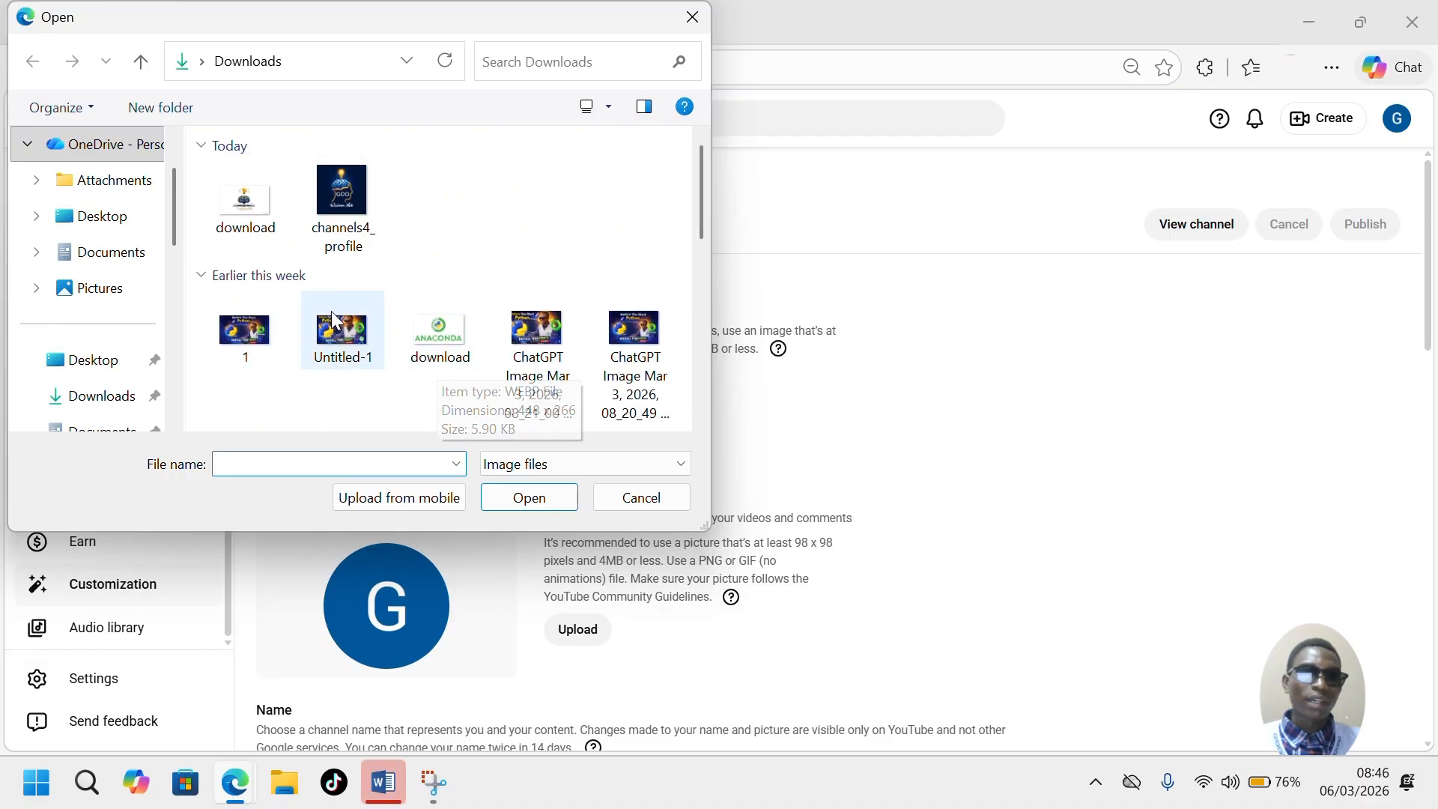
pyautogui.click(251, 221)
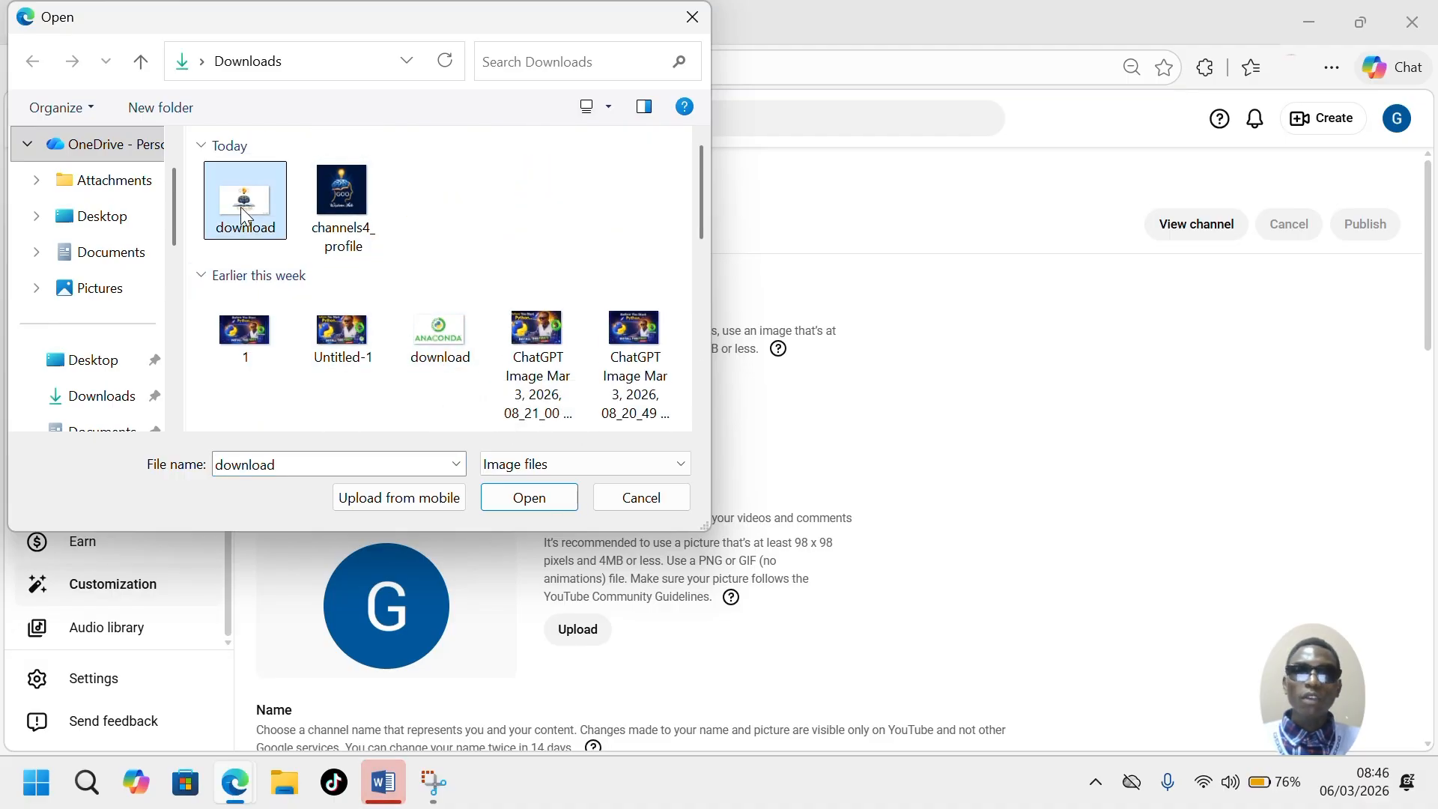
pyautogui.click(528, 503)
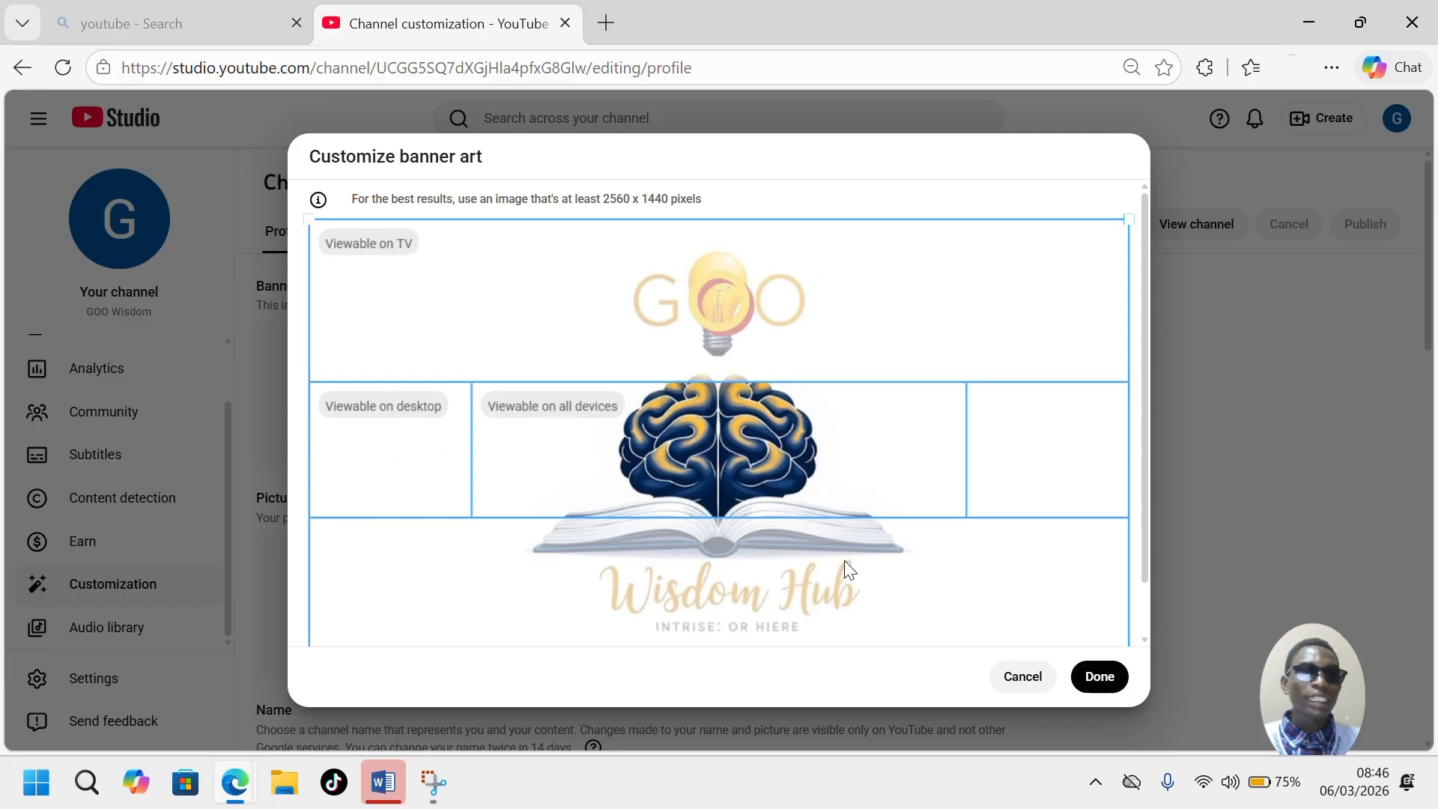
pyautogui.click(1098, 676)
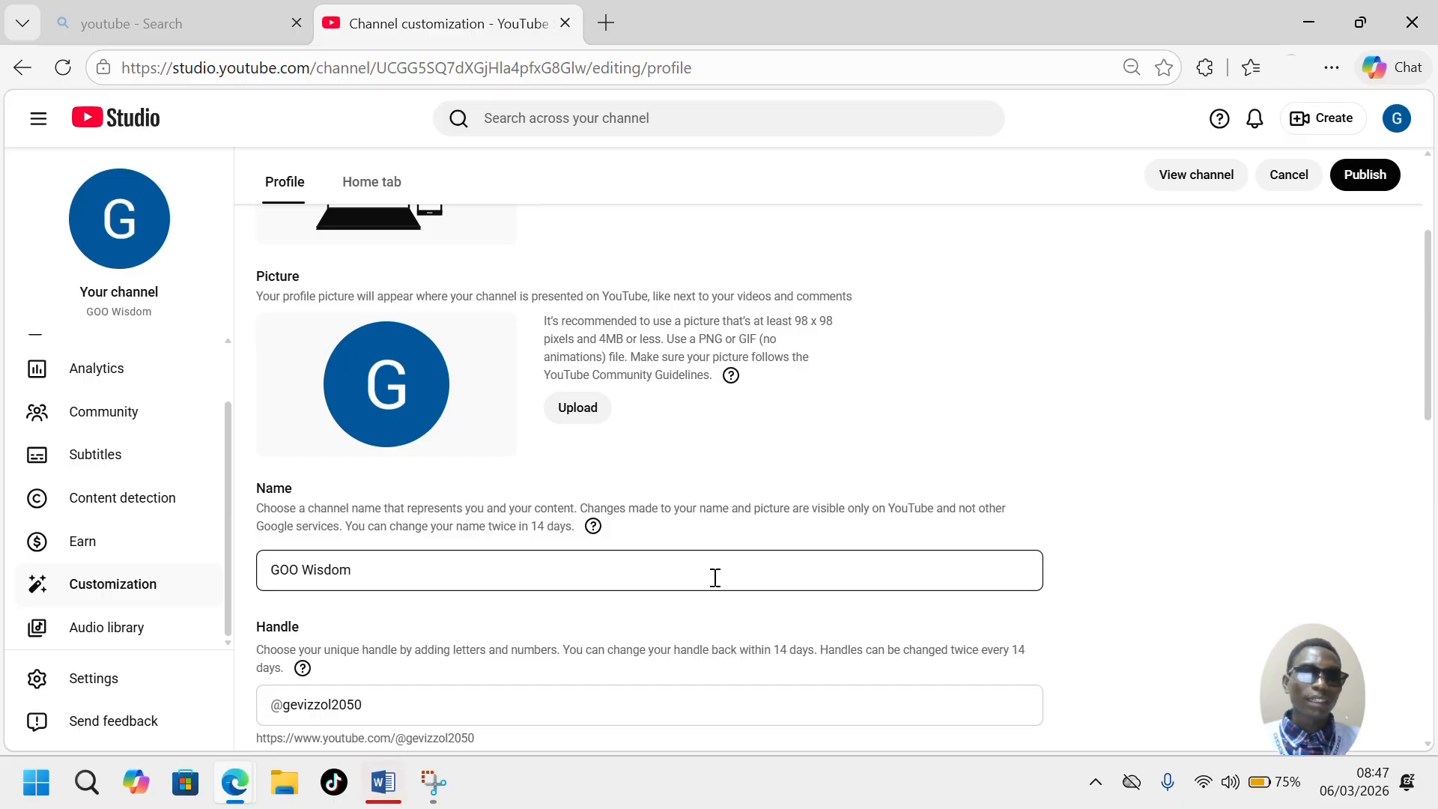
# - Upload the channels4_profile image from Downloads as the channel's profile picture, keeping the full image in the crop
pyautogui.click(569, 413)
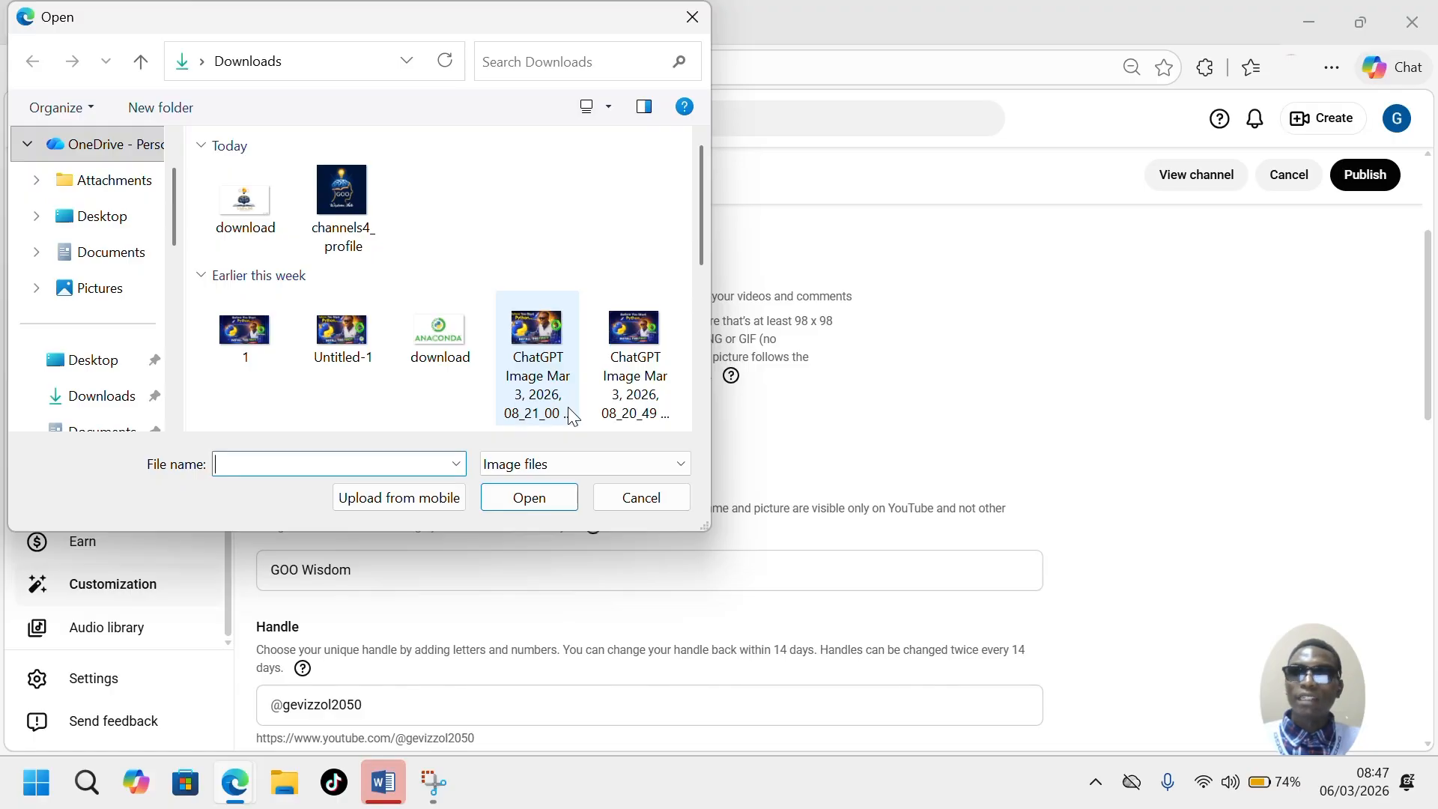
pyautogui.click(354, 224)
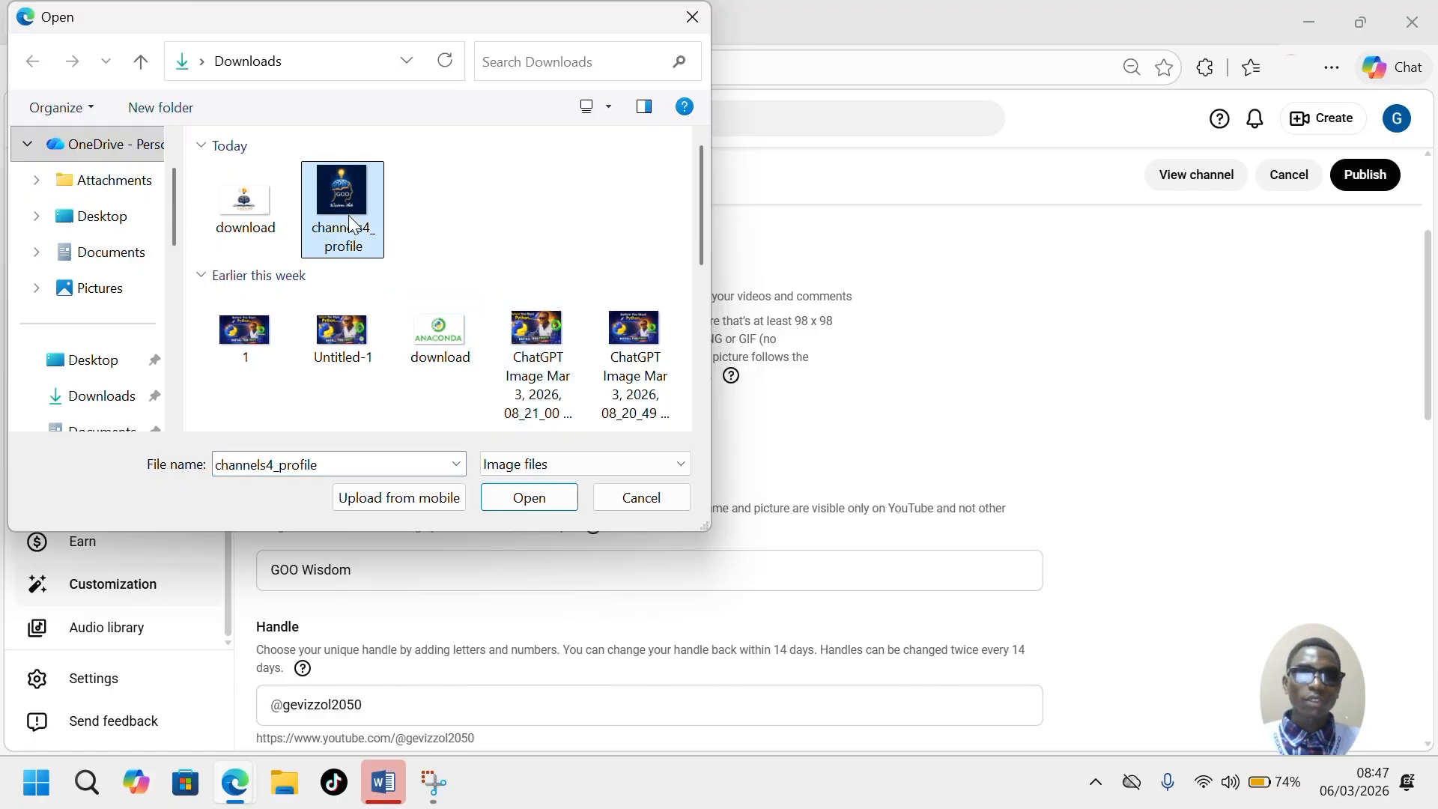
pyautogui.click(505, 499)
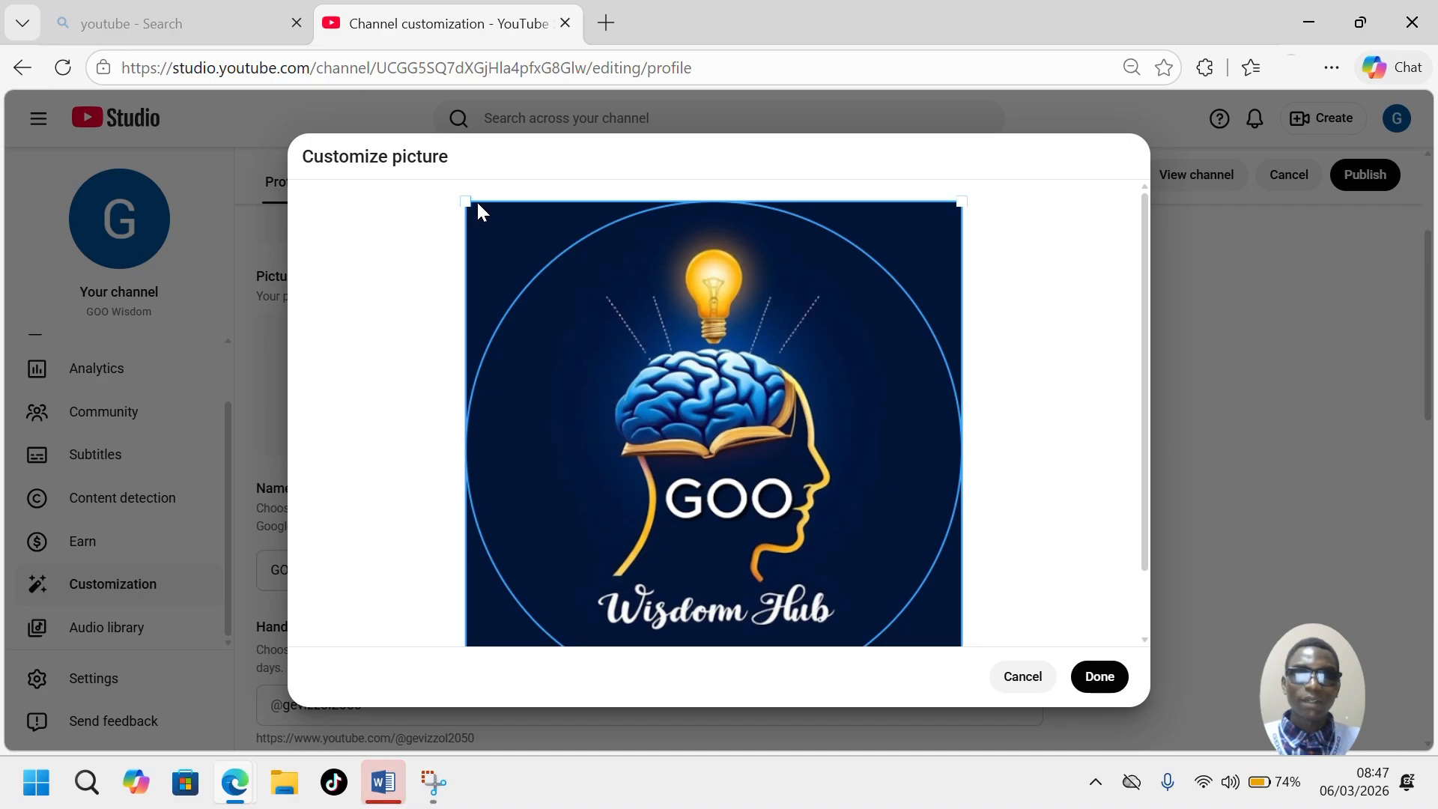
pyautogui.moveTo(462, 197); pyautogui.dragTo(452, 228)
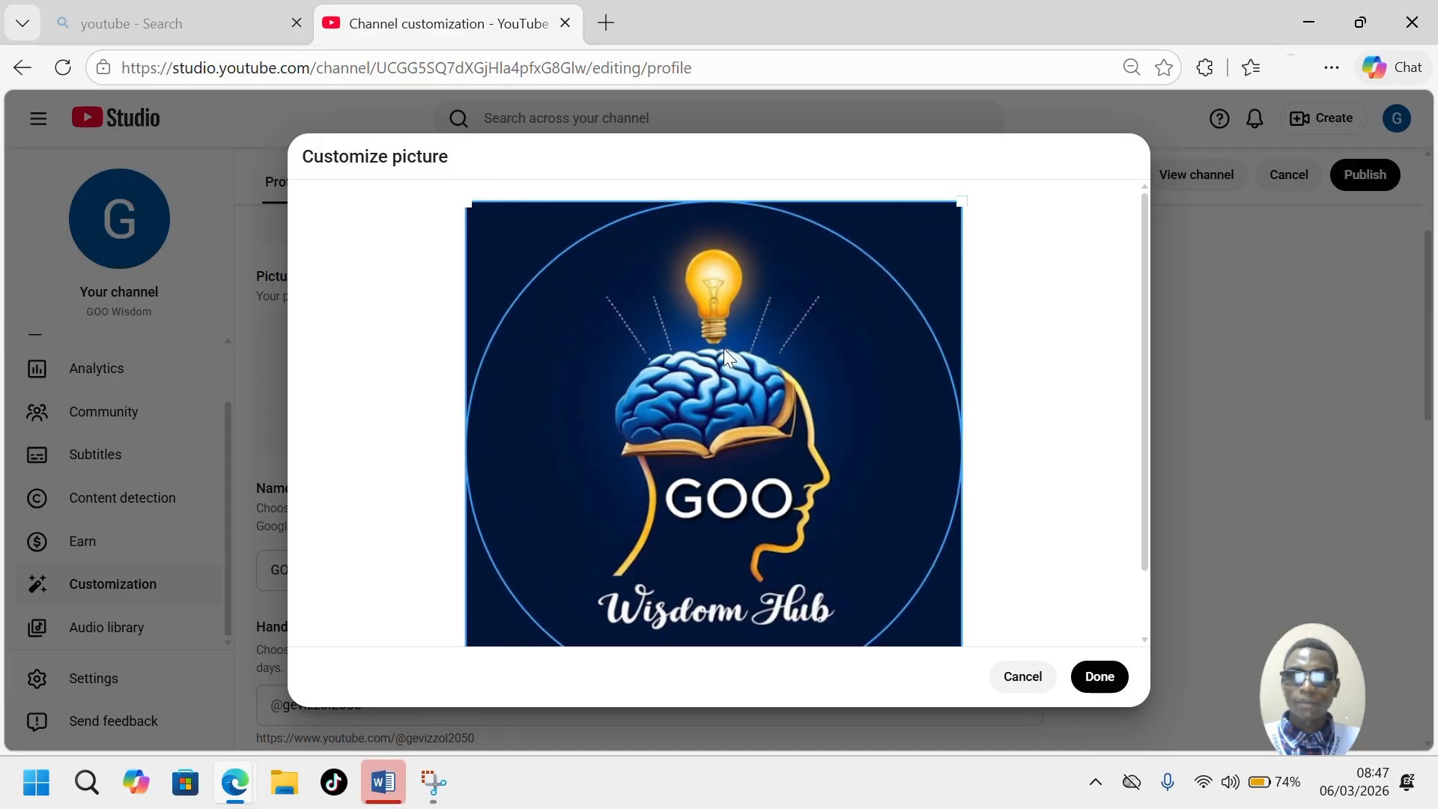
pyautogui.click(1099, 678)
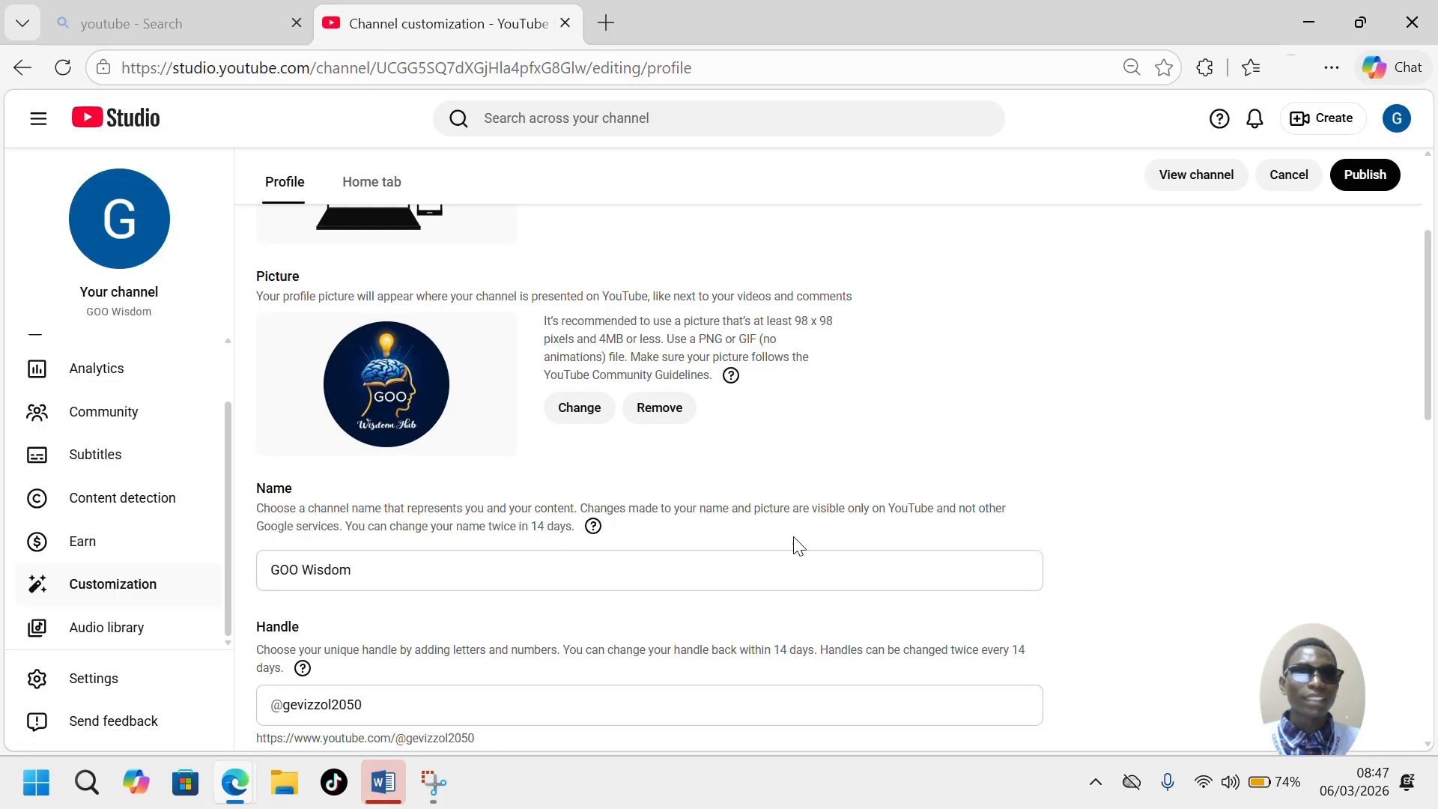
pyautogui.scroll(2, 486, 417)
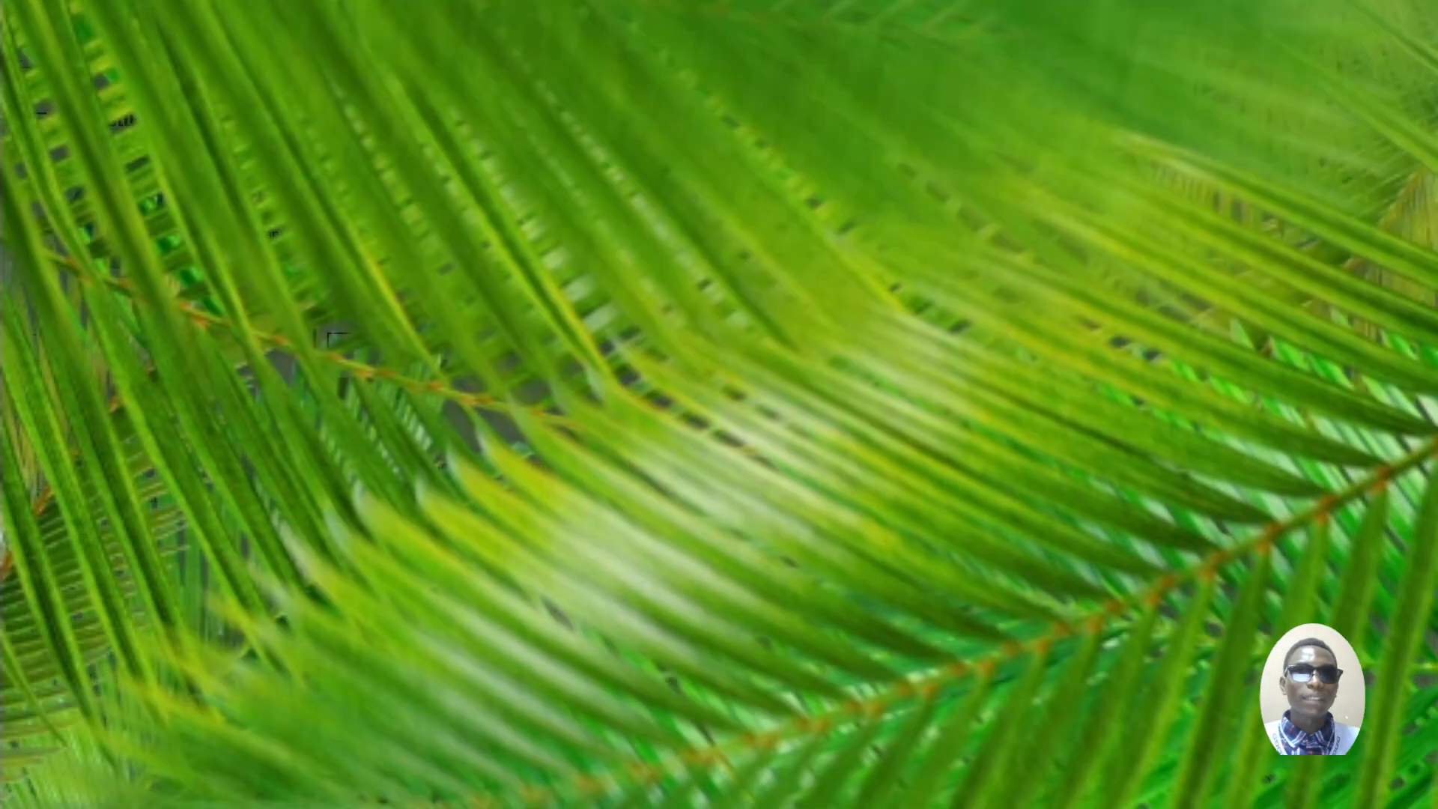
# - Change the channel name to GOO Wisdom Hub
pyautogui.scroll(-3, 559, 603)
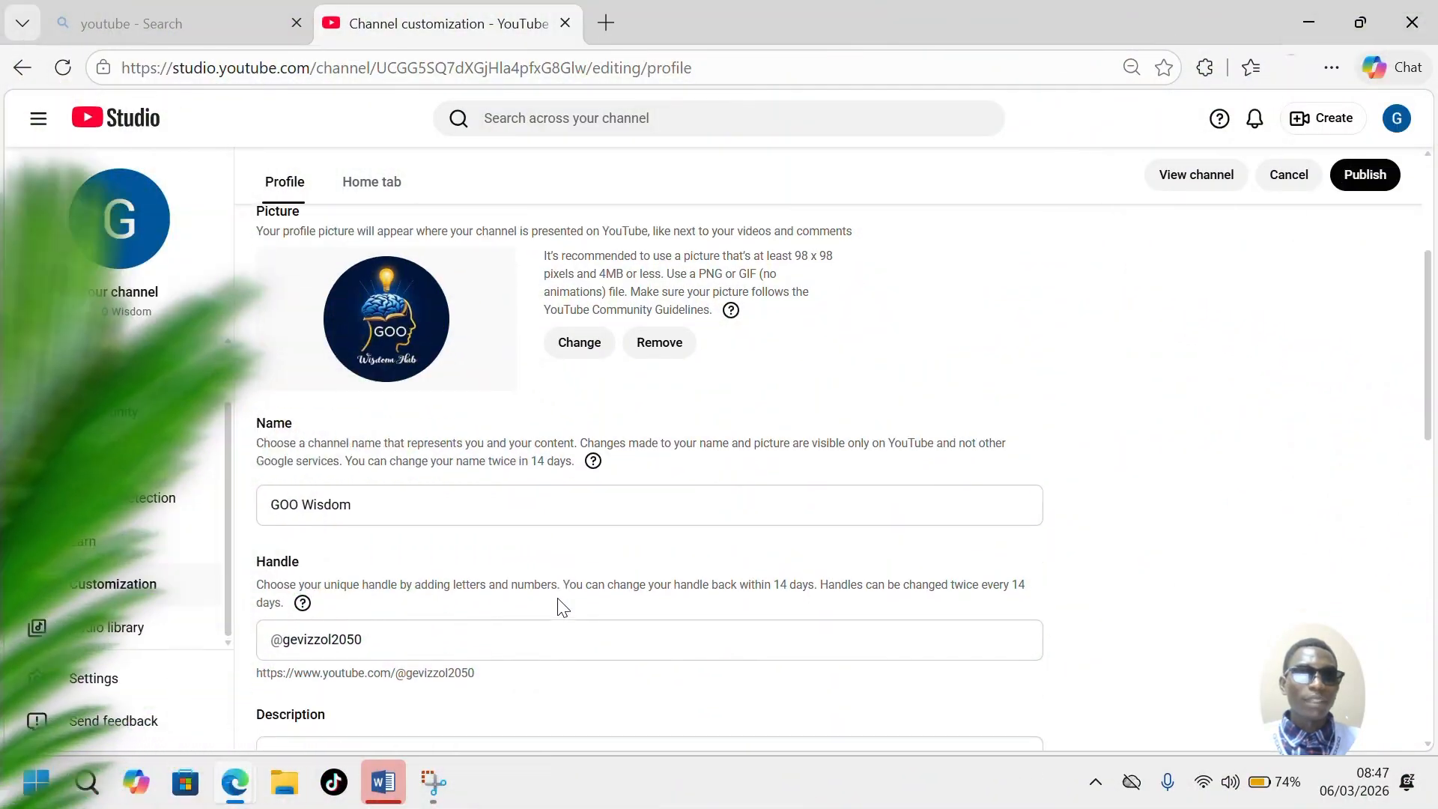
pyautogui.scroll(1, 559, 599)
pyautogui.click(494, 361)
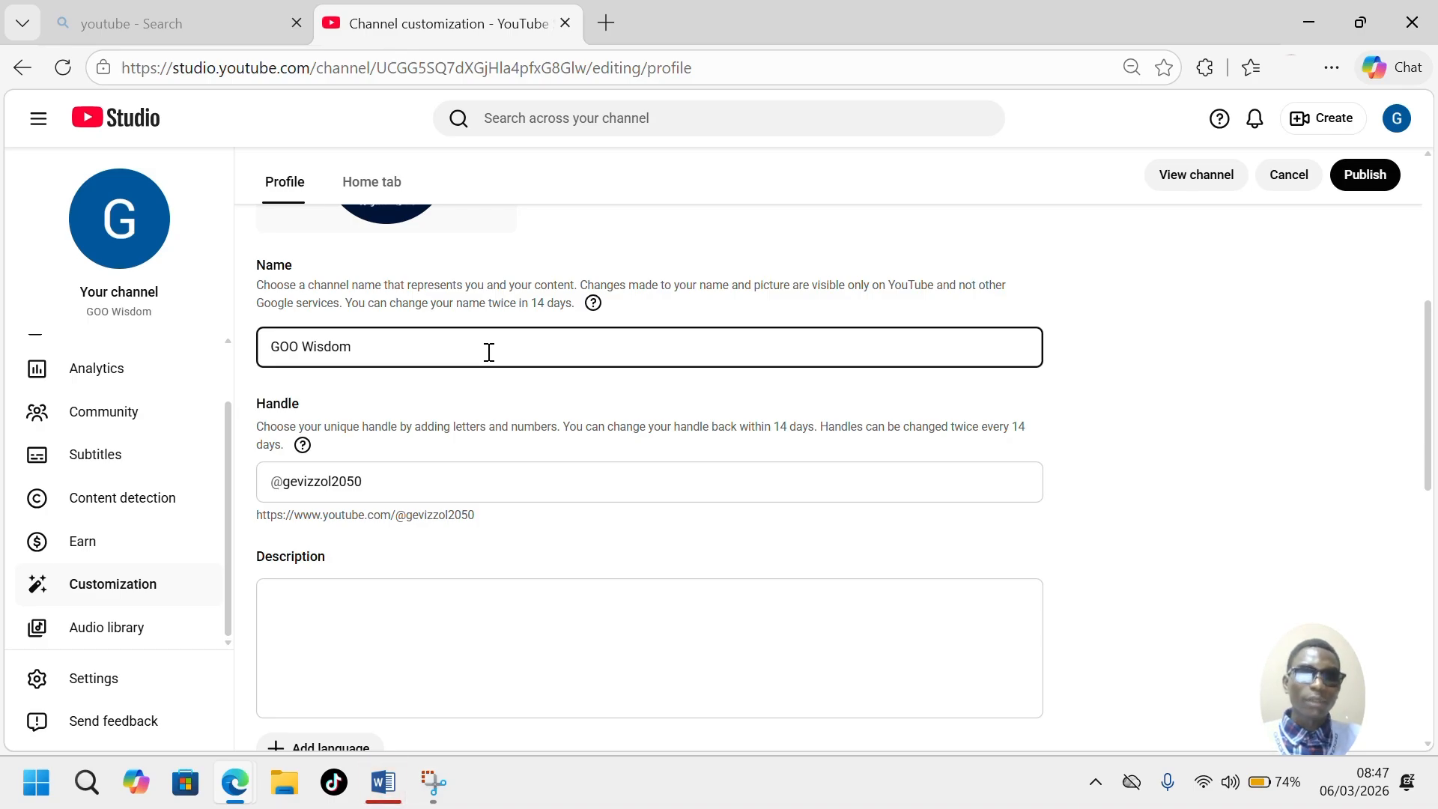
pyautogui.press('capslock')
pyautogui.write('H')
pyautogui.press('capslock')
pyautogui.write('ub')
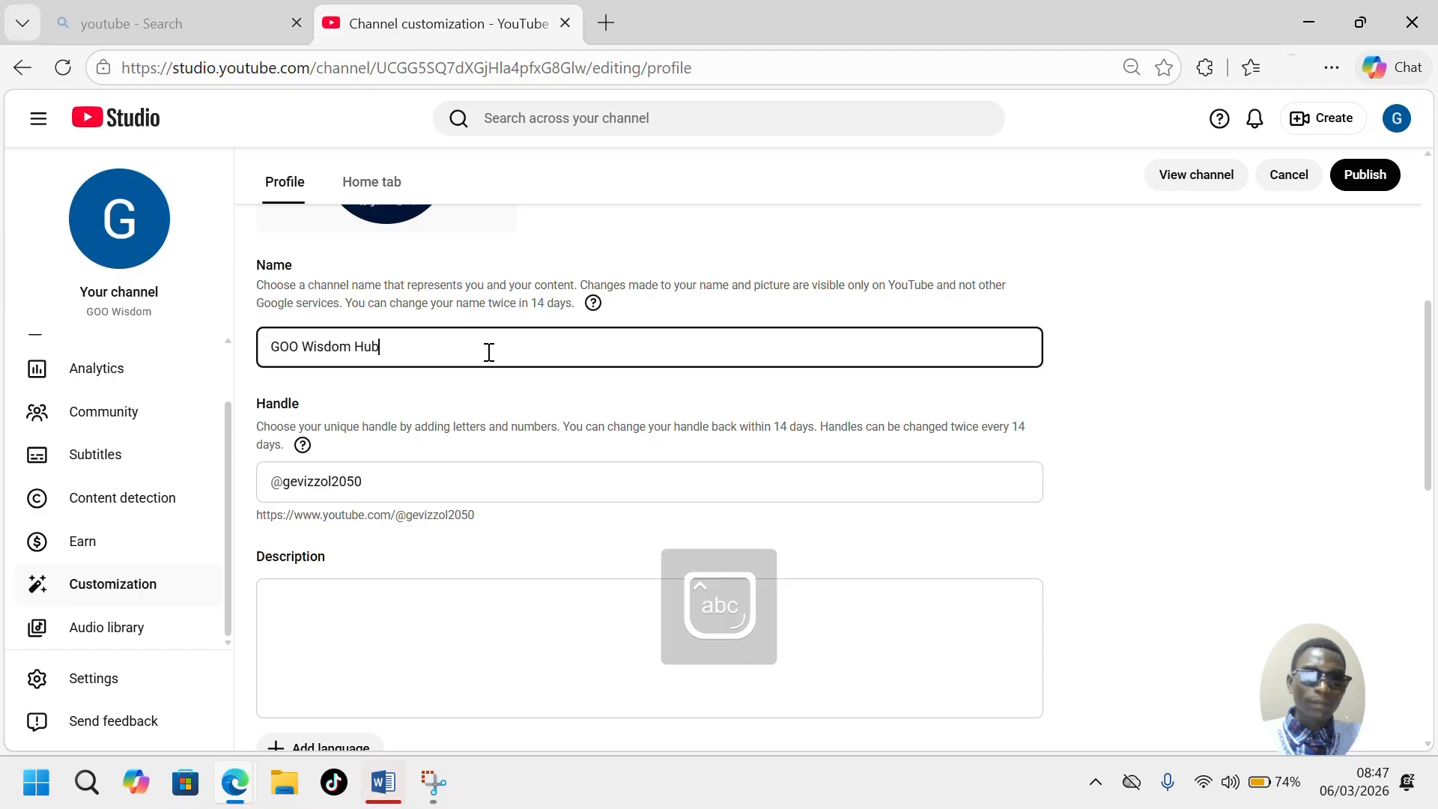
# - Examine the channel's handle and description fields
pyautogui.click(543, 474)
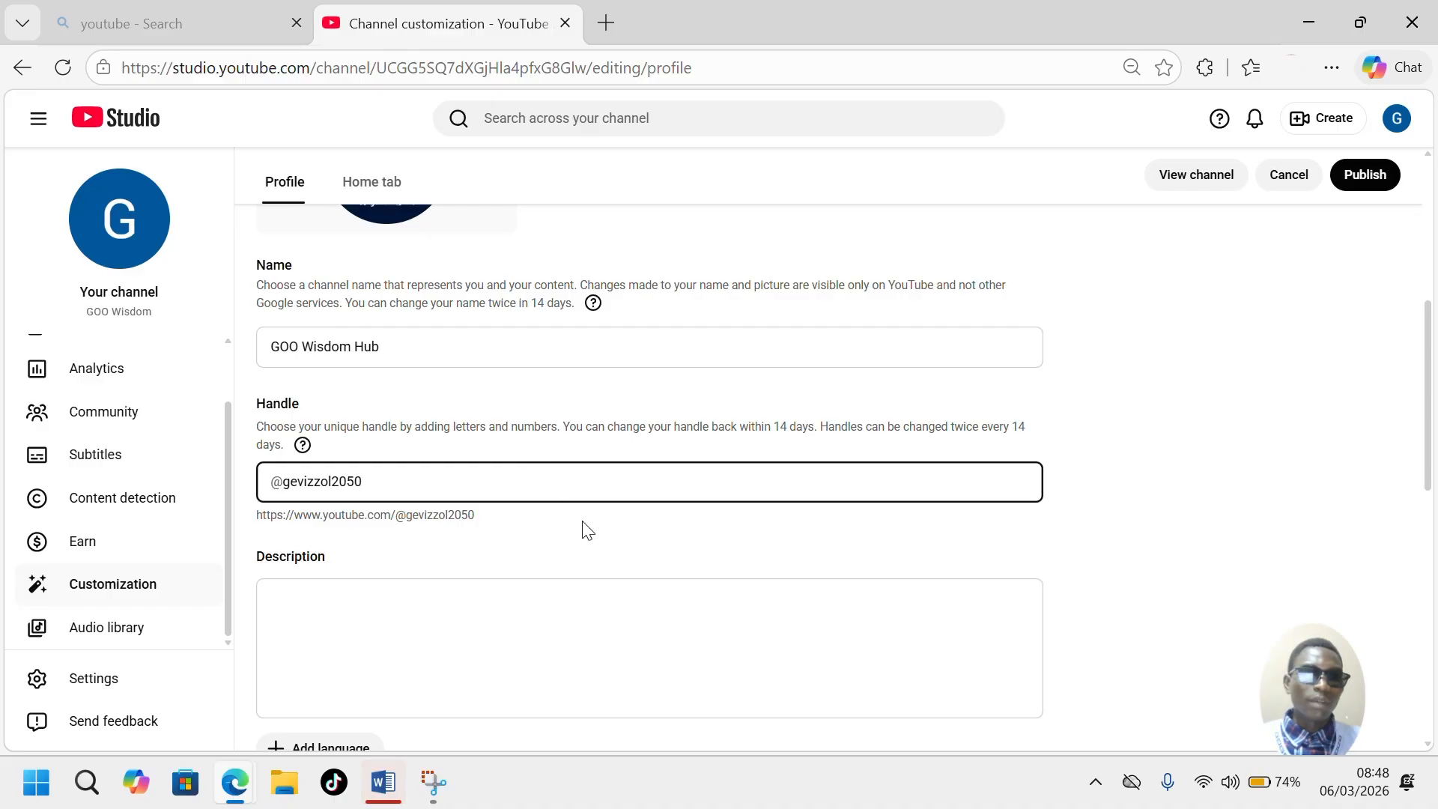
pyautogui.scroll(-2, 570, 600)
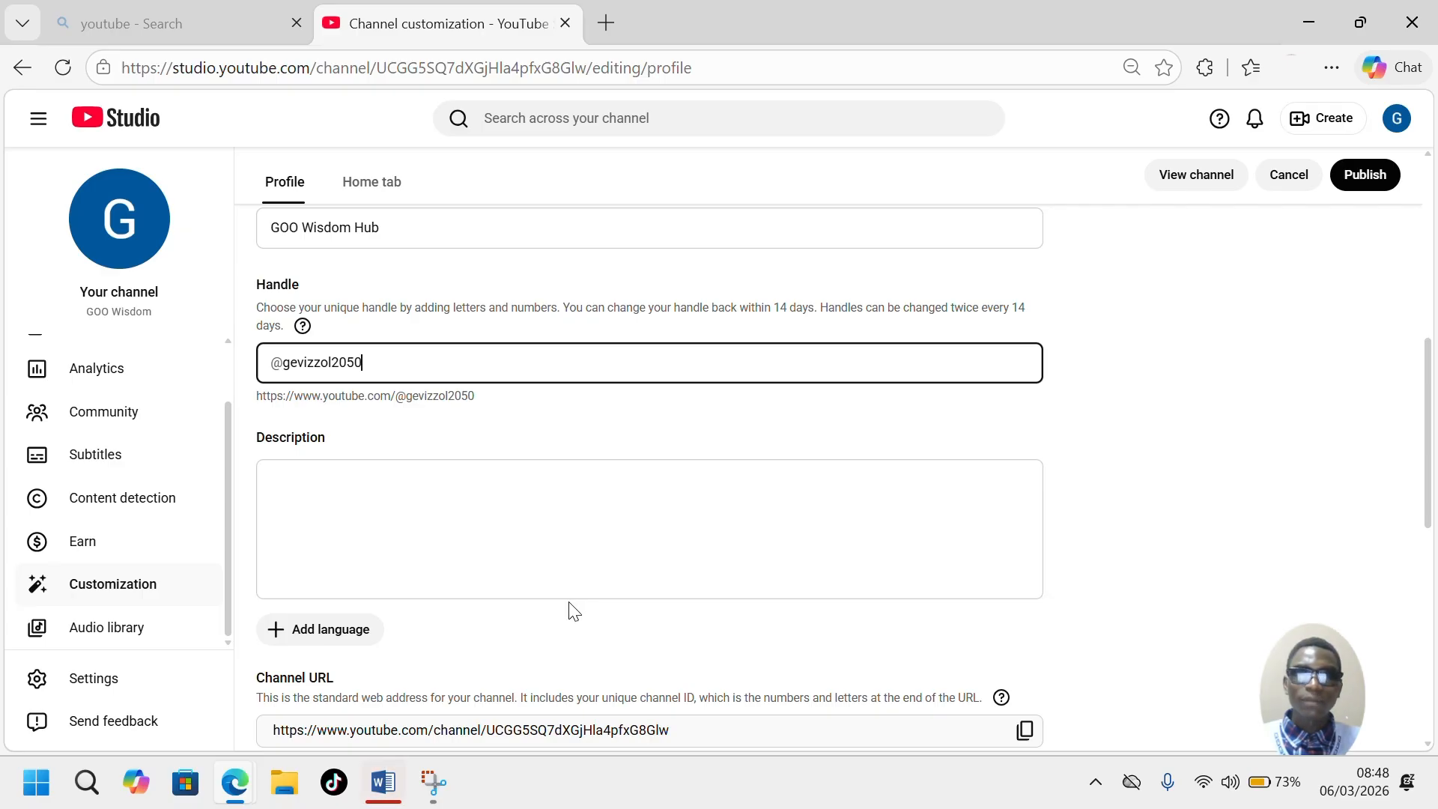
pyautogui.scroll(-1, 530, 551)
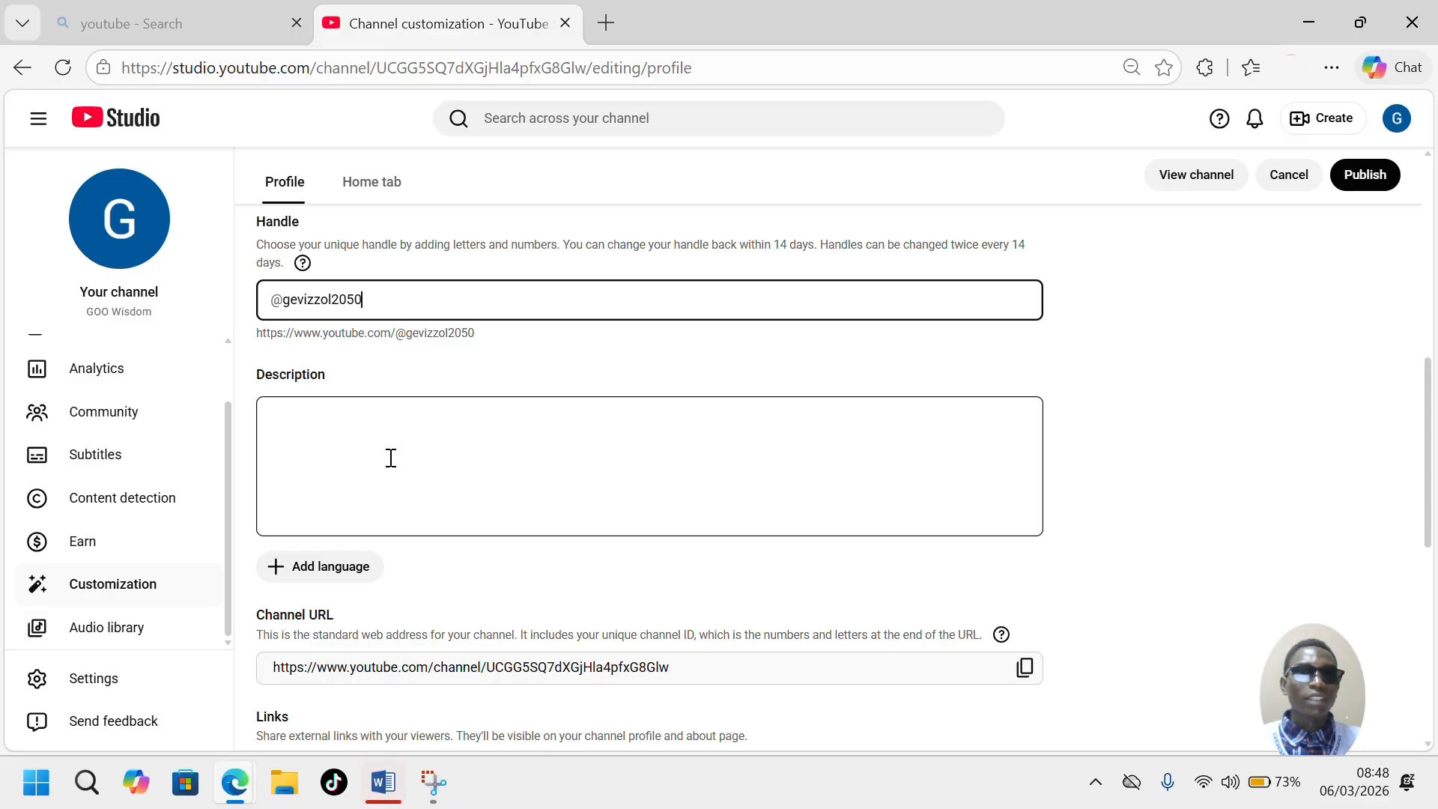
pyautogui.scroll(-1, 394, 494)
pyautogui.scroll(1, 395, 495)
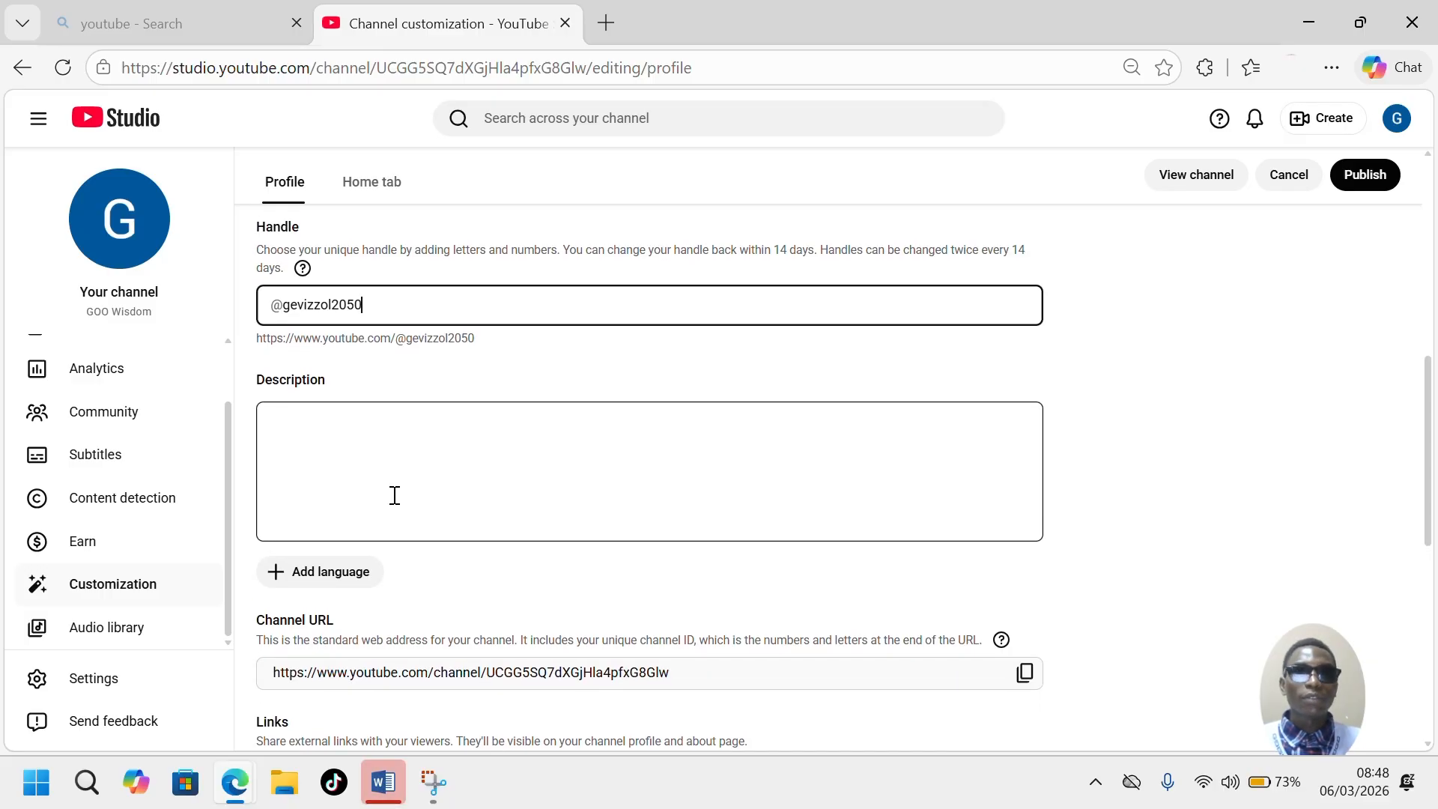
# - Copy the GOO Wisdom Hub welcome paragraph from the open Word document and paste it as the channel description
pyautogui.moveTo(384, 798)
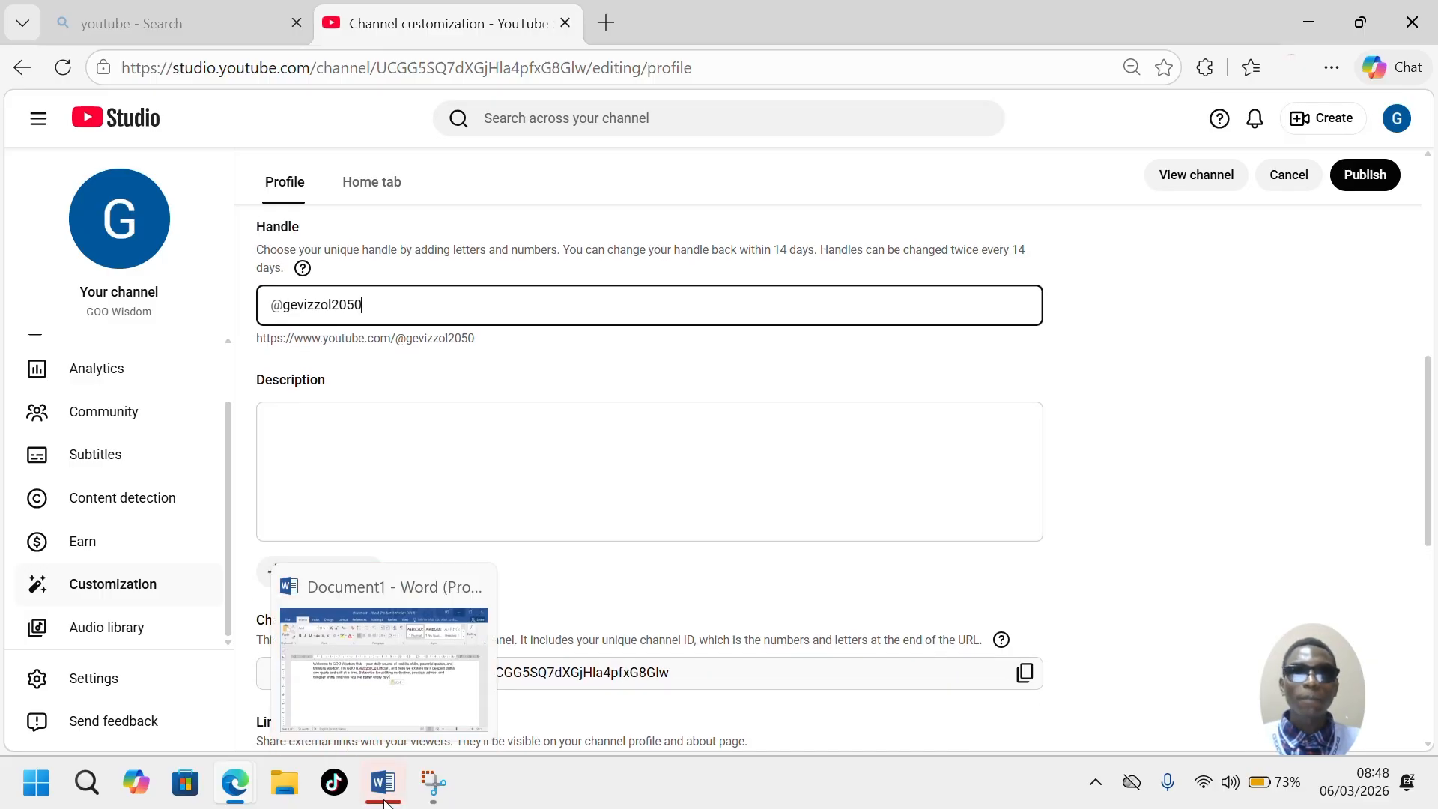
pyautogui.click(398, 707)
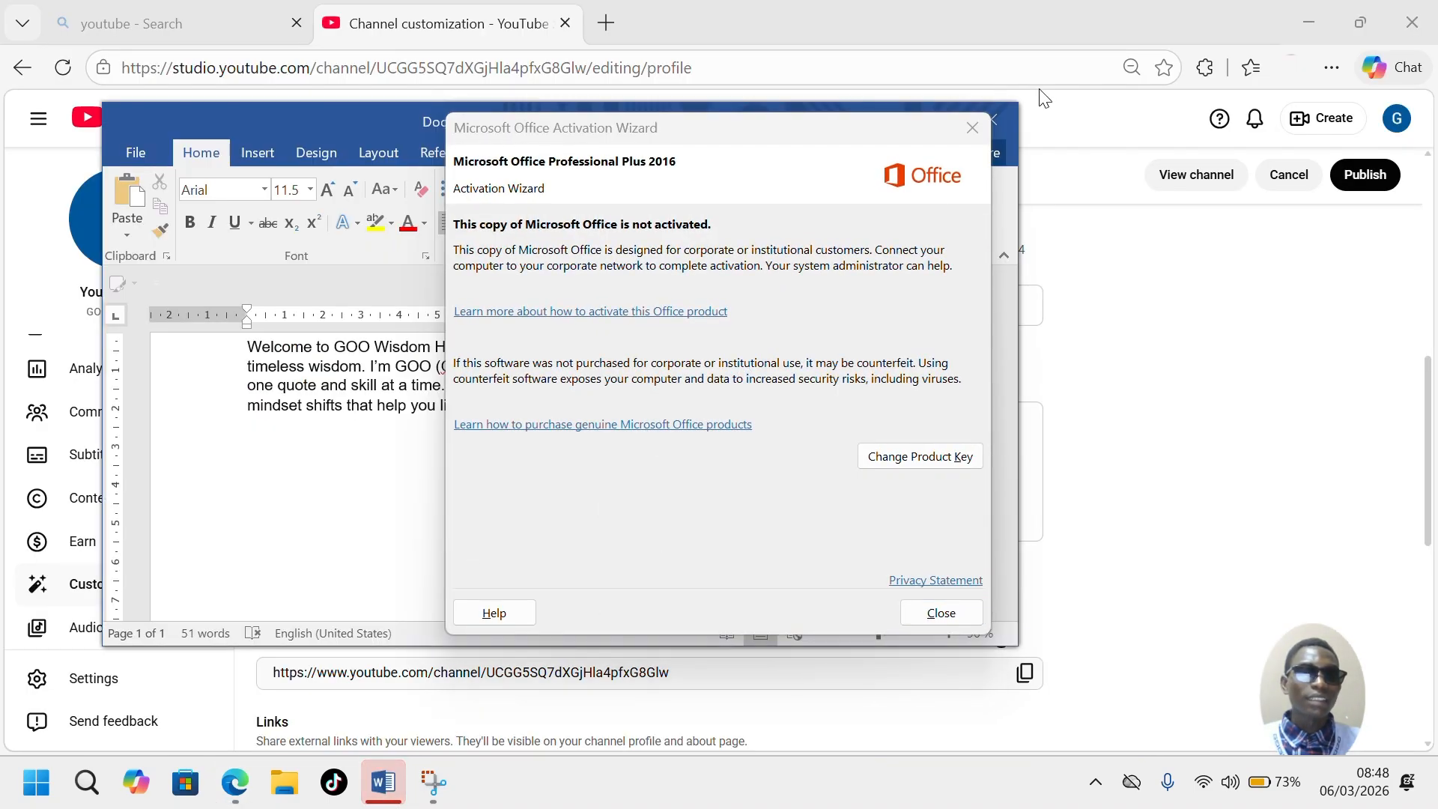
pyautogui.click(972, 128)
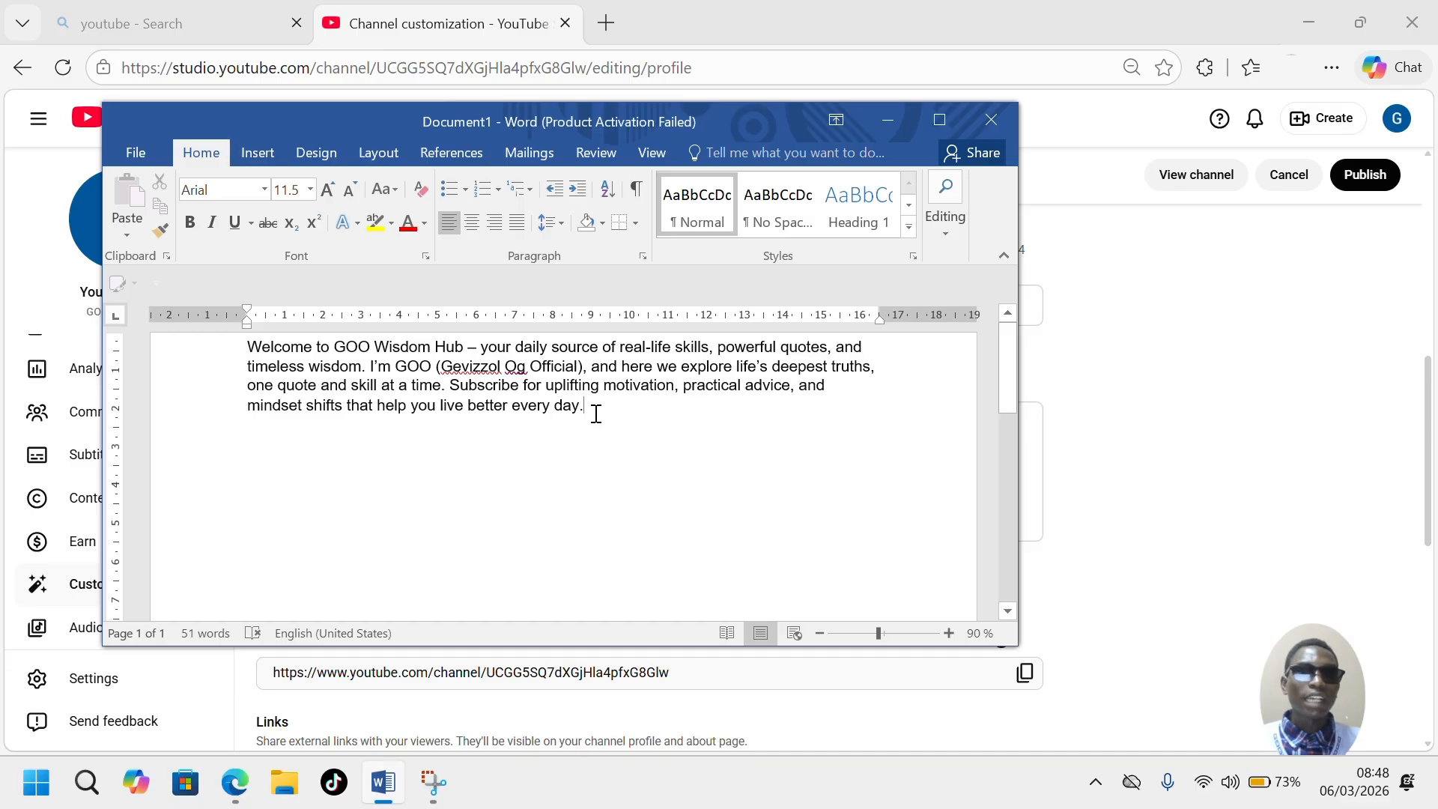
pyautogui.moveTo(587, 412); pyautogui.dragTo(249, 352)
pyautogui.hotkey('ctrl', 'c')
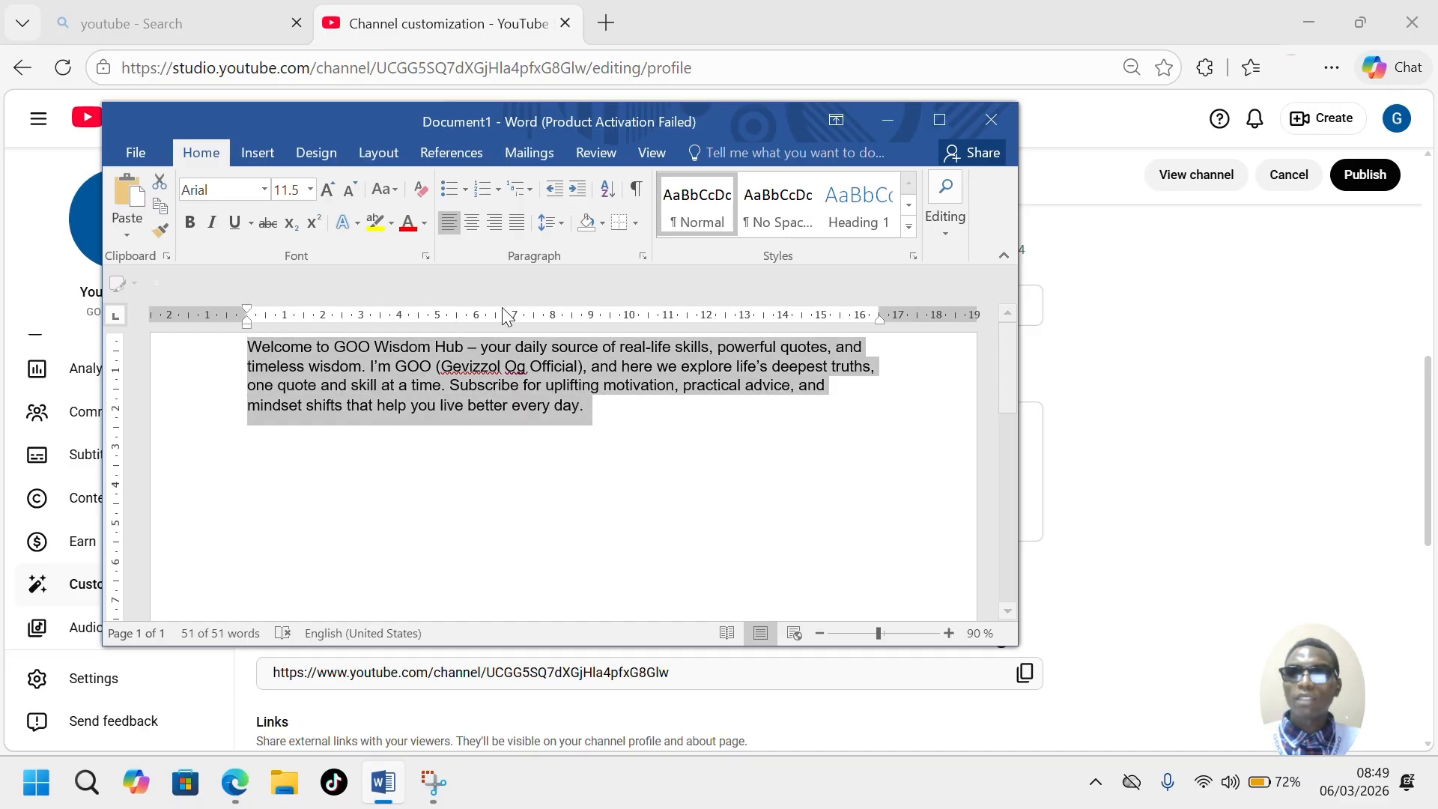
pyautogui.click(886, 124)
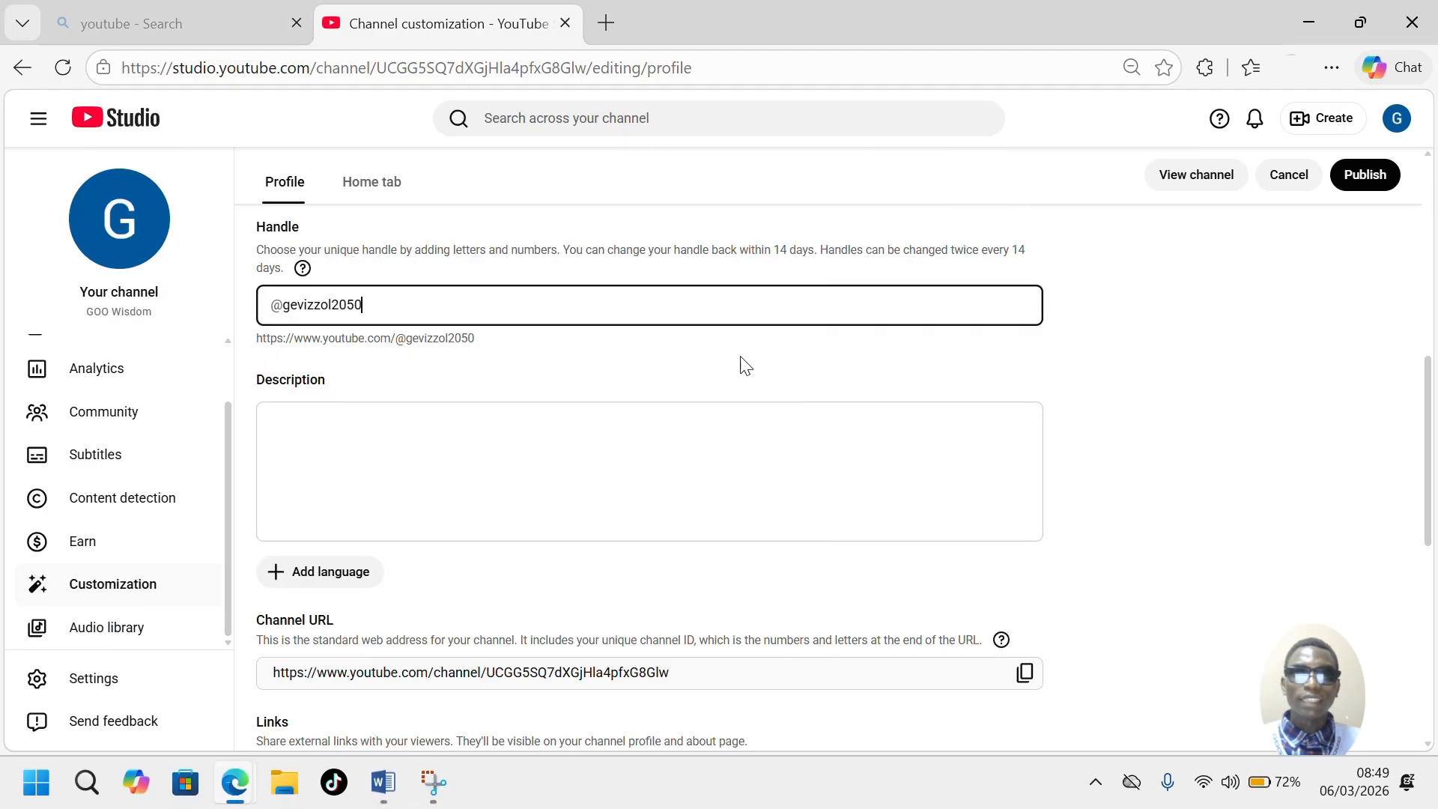
pyautogui.click(423, 448)
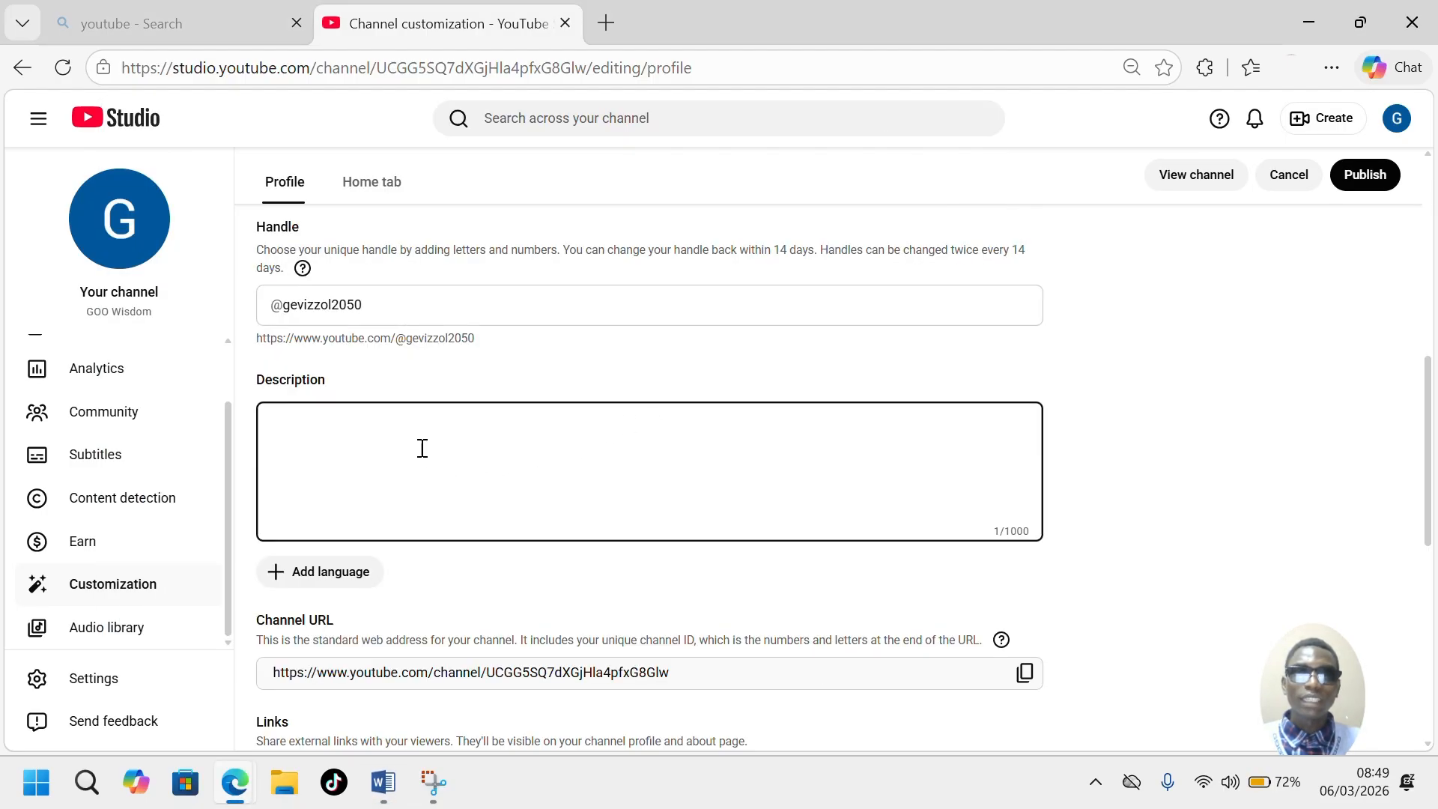
pyautogui.hotkey('ctrl', 'v')
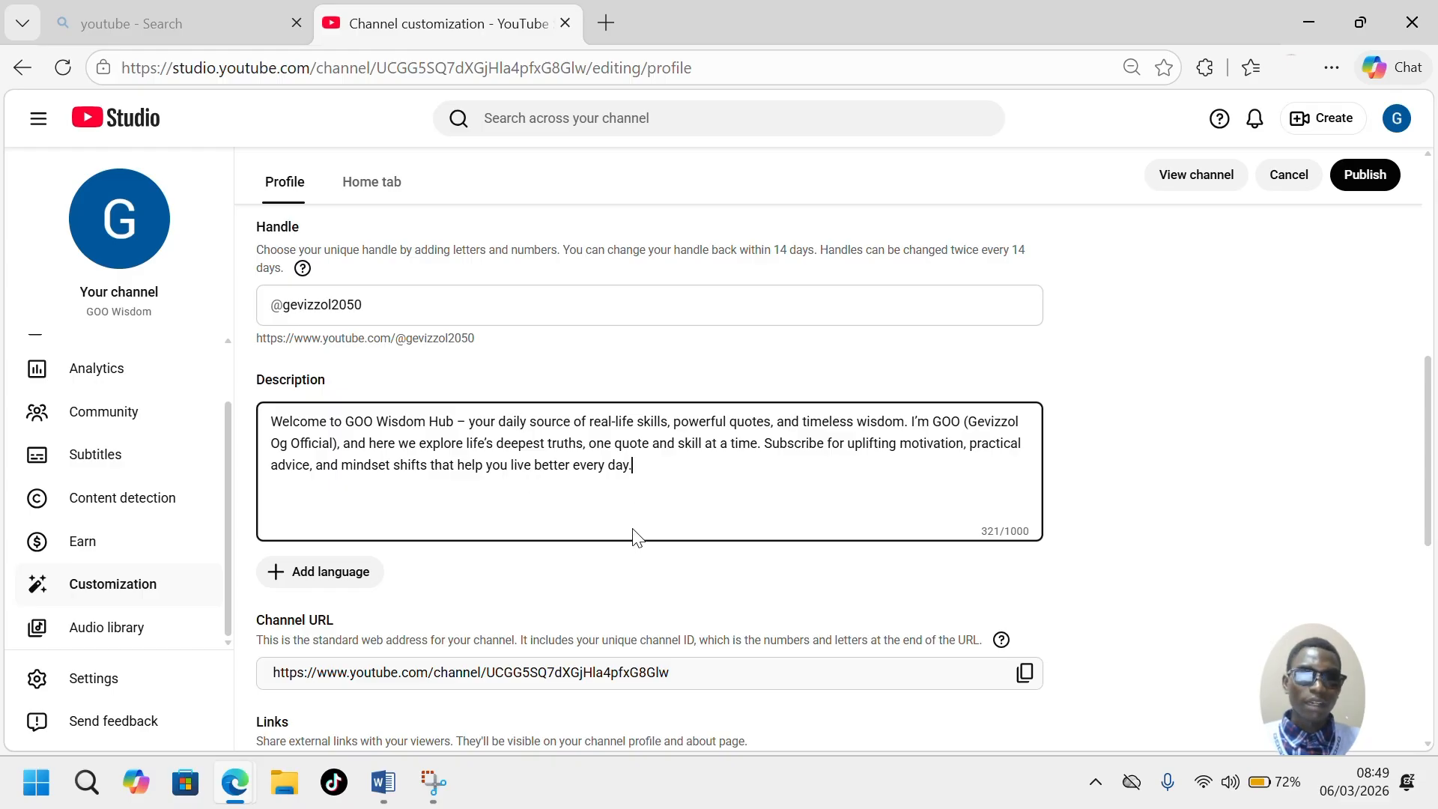
# - Examine the channel's links and contact info sections, and open the Instagram link on the public channel's about panel as an example
pyautogui.scroll(-1, 637, 536)
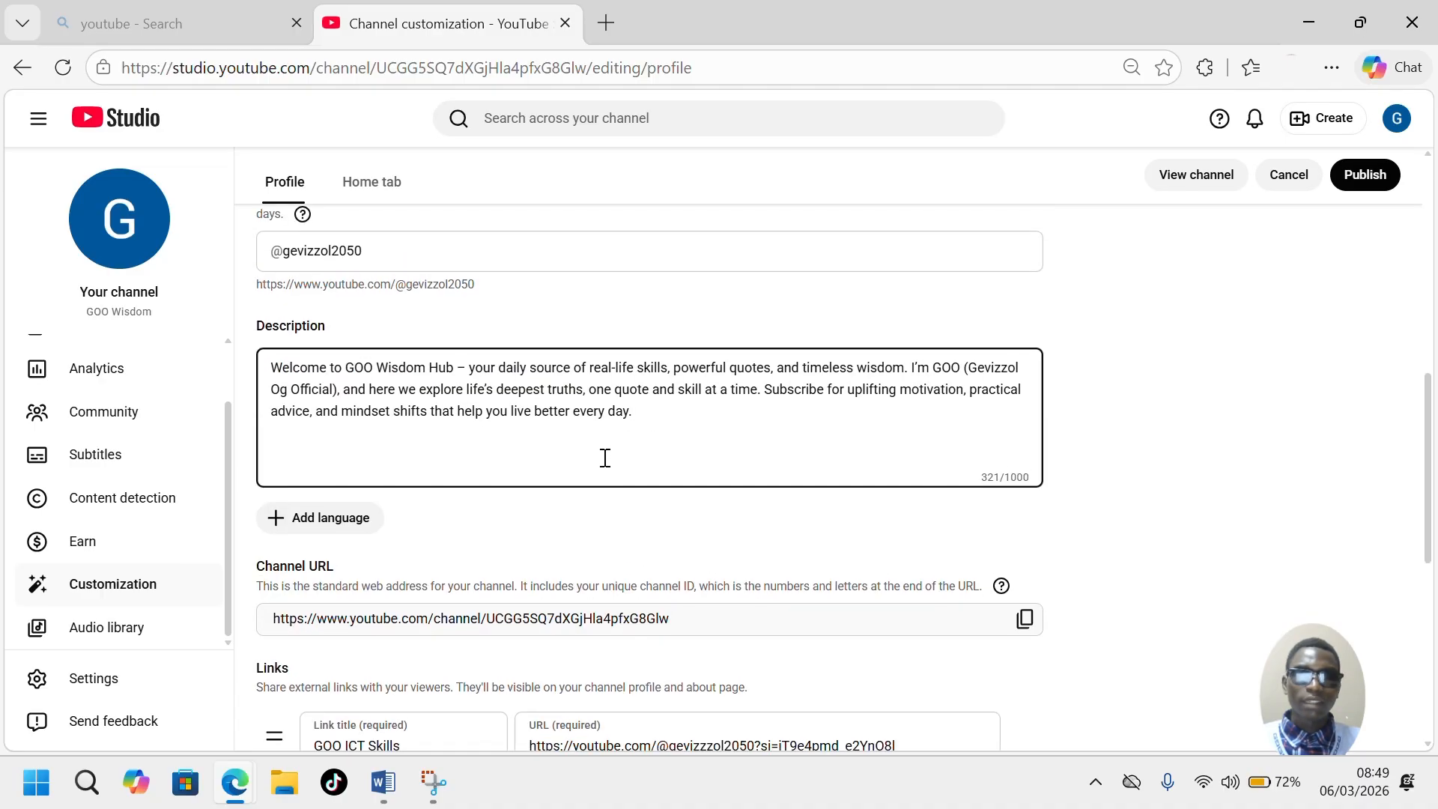
pyautogui.scroll(-4, 577, 500)
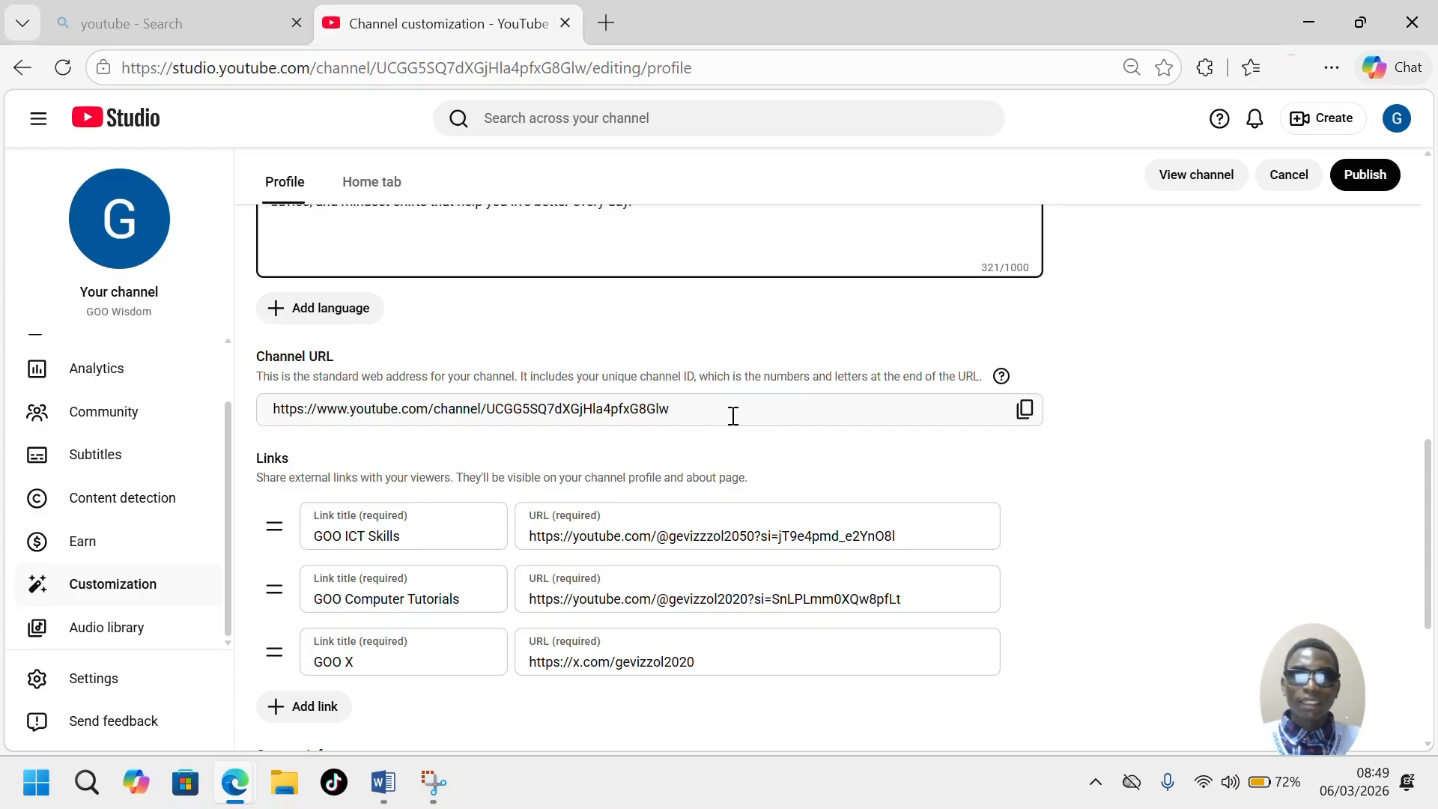
pyautogui.scroll(-3, 641, 502)
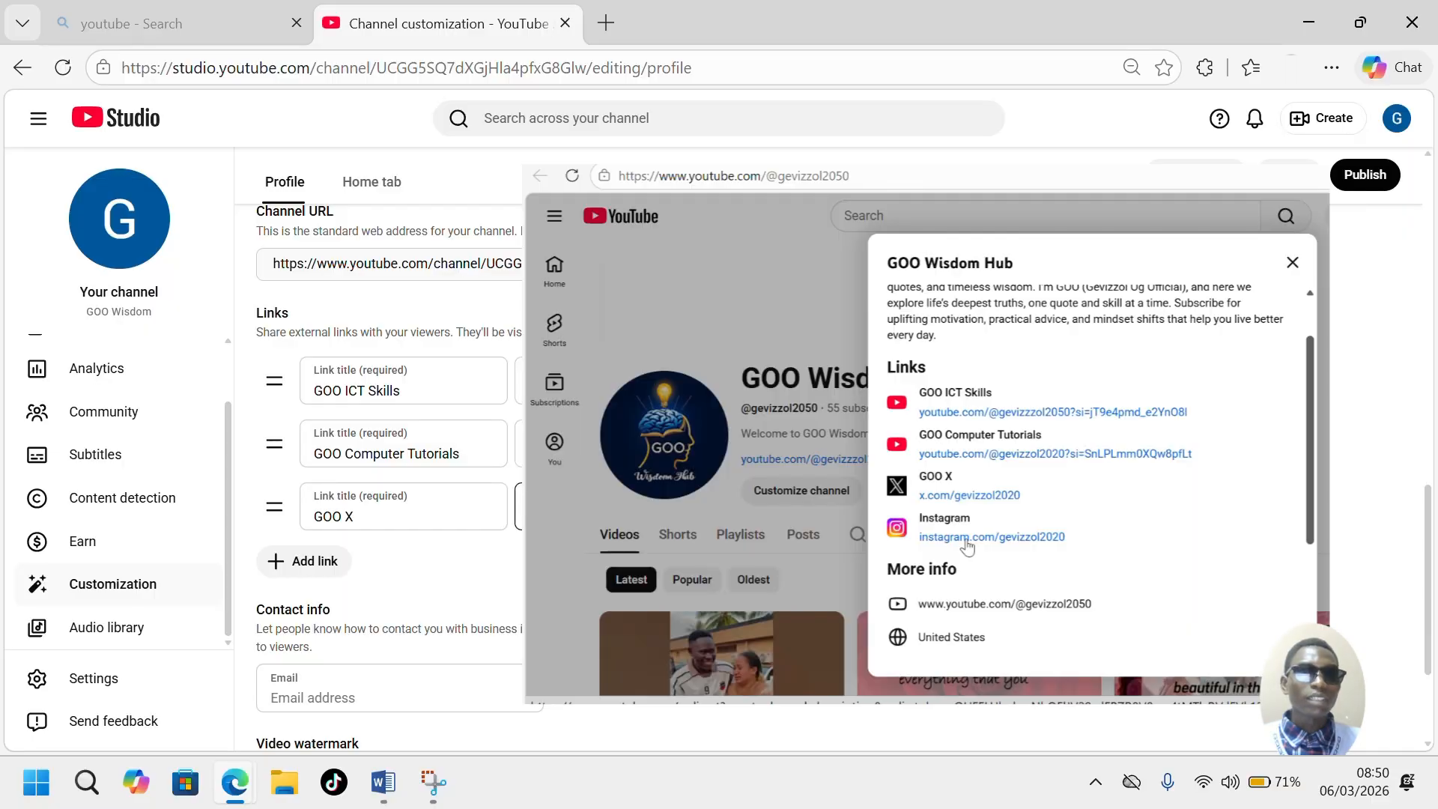
pyautogui.click(966, 537)
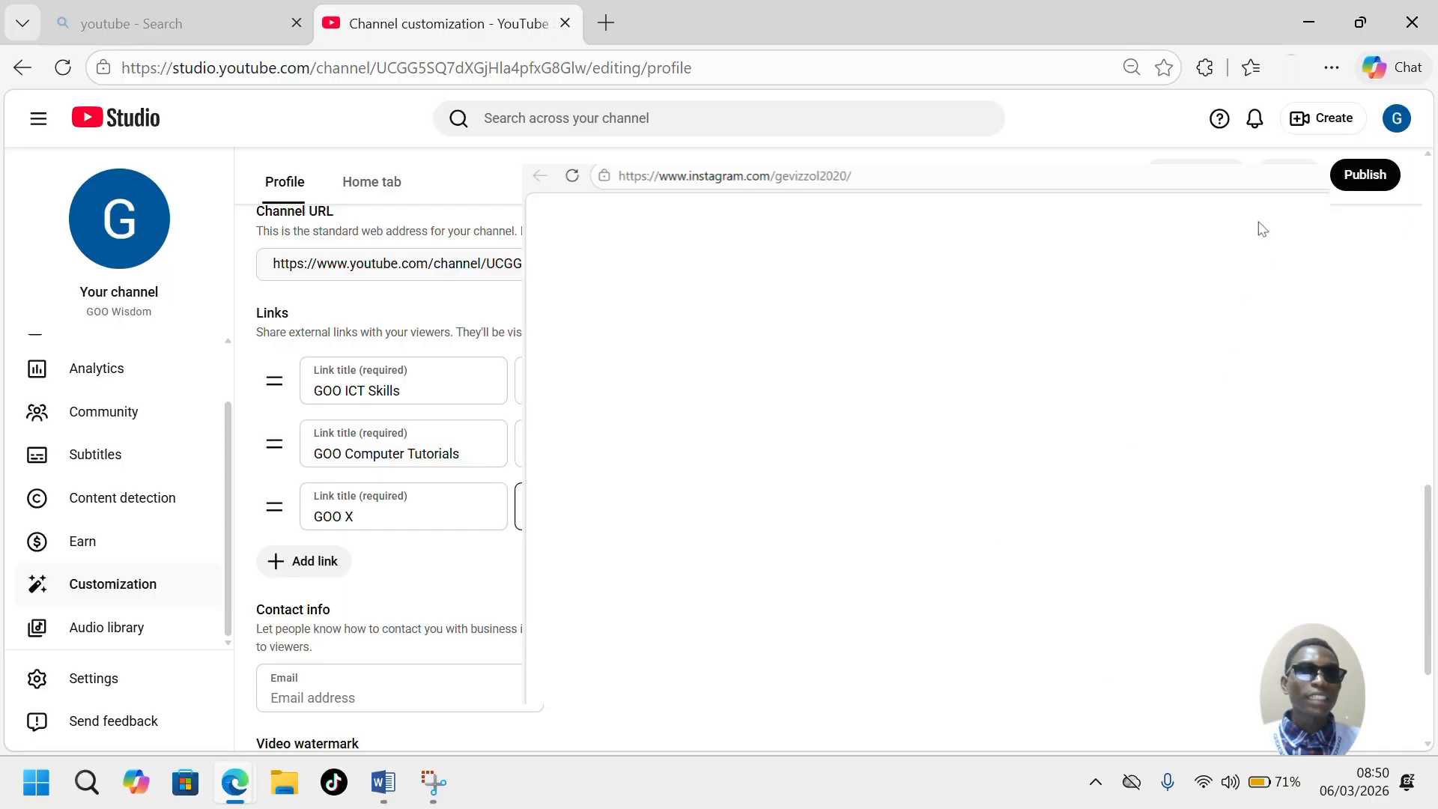
pyautogui.scroll(-2, 449, 546)
pyautogui.scroll(1, 452, 551)
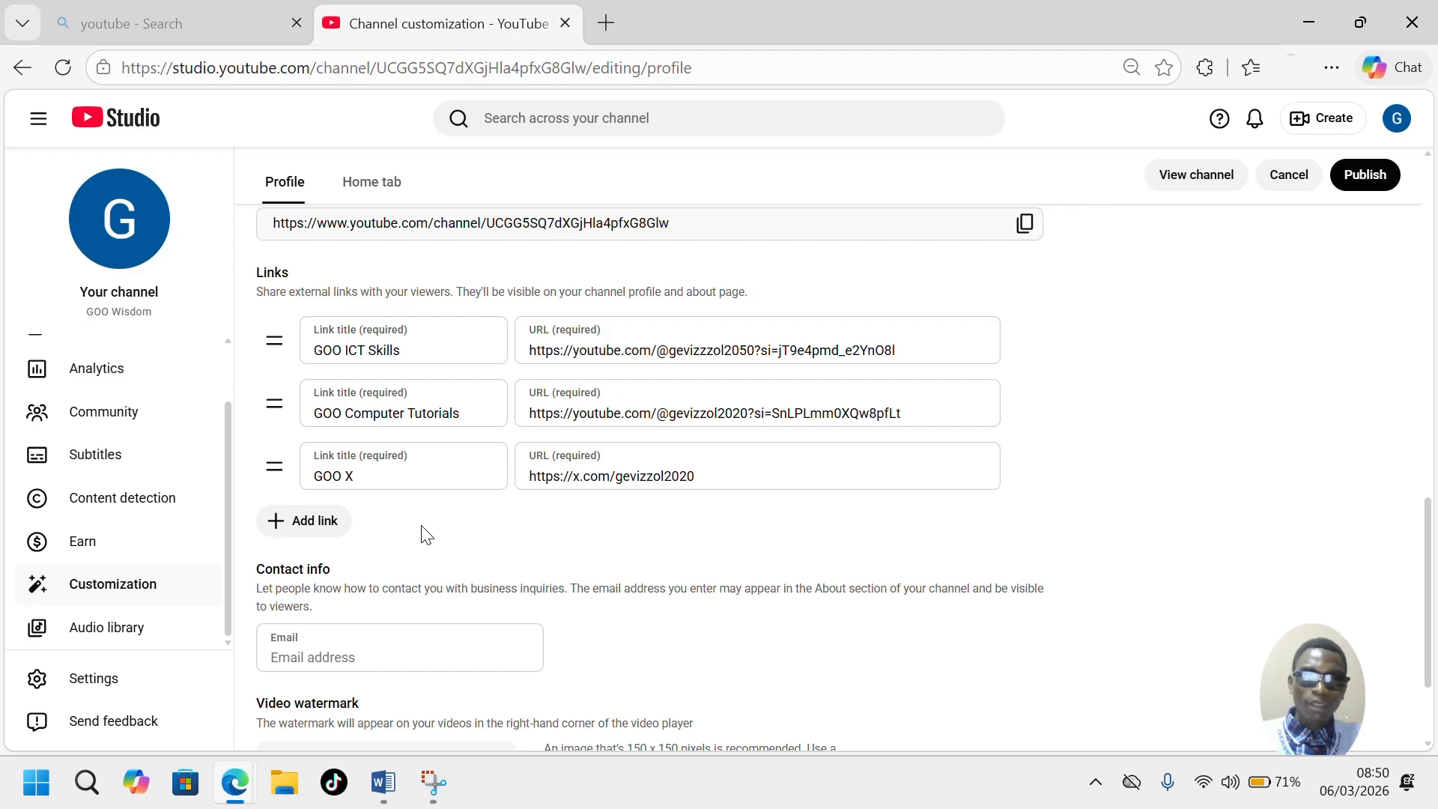
# - Add a fourth channel link titled Instagram
pyautogui.click(312, 522)
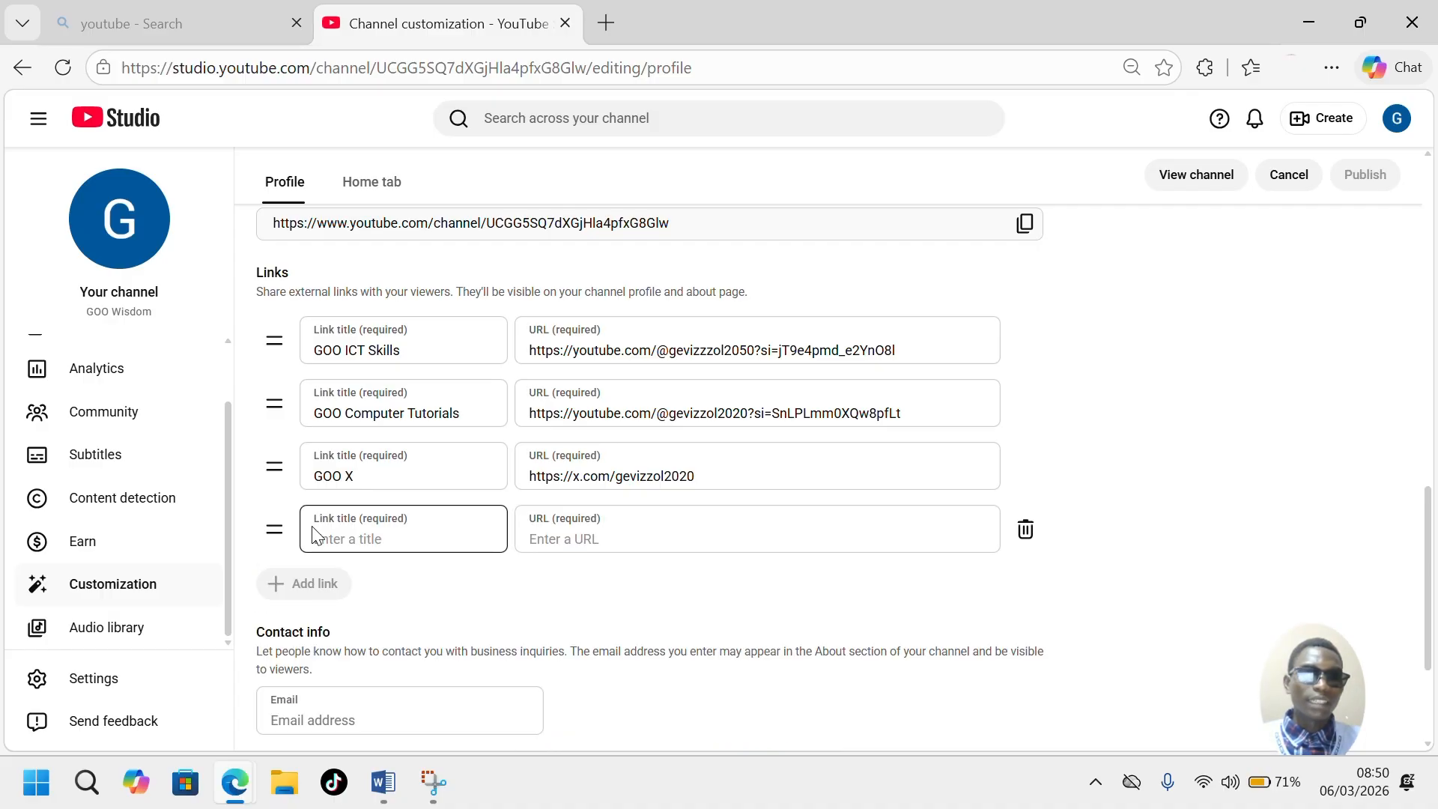
pyautogui.click(366, 533)
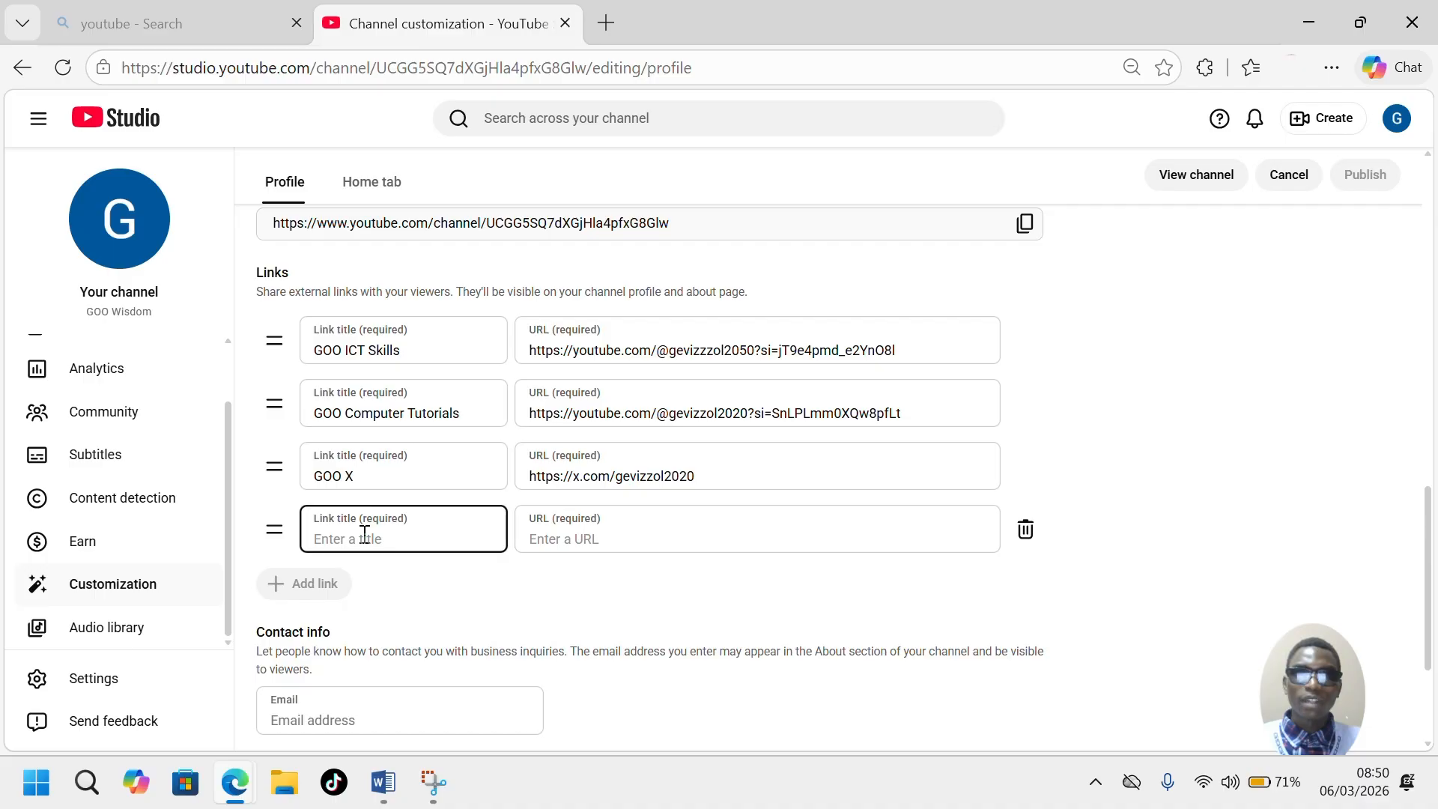
pyautogui.write('Instagram')
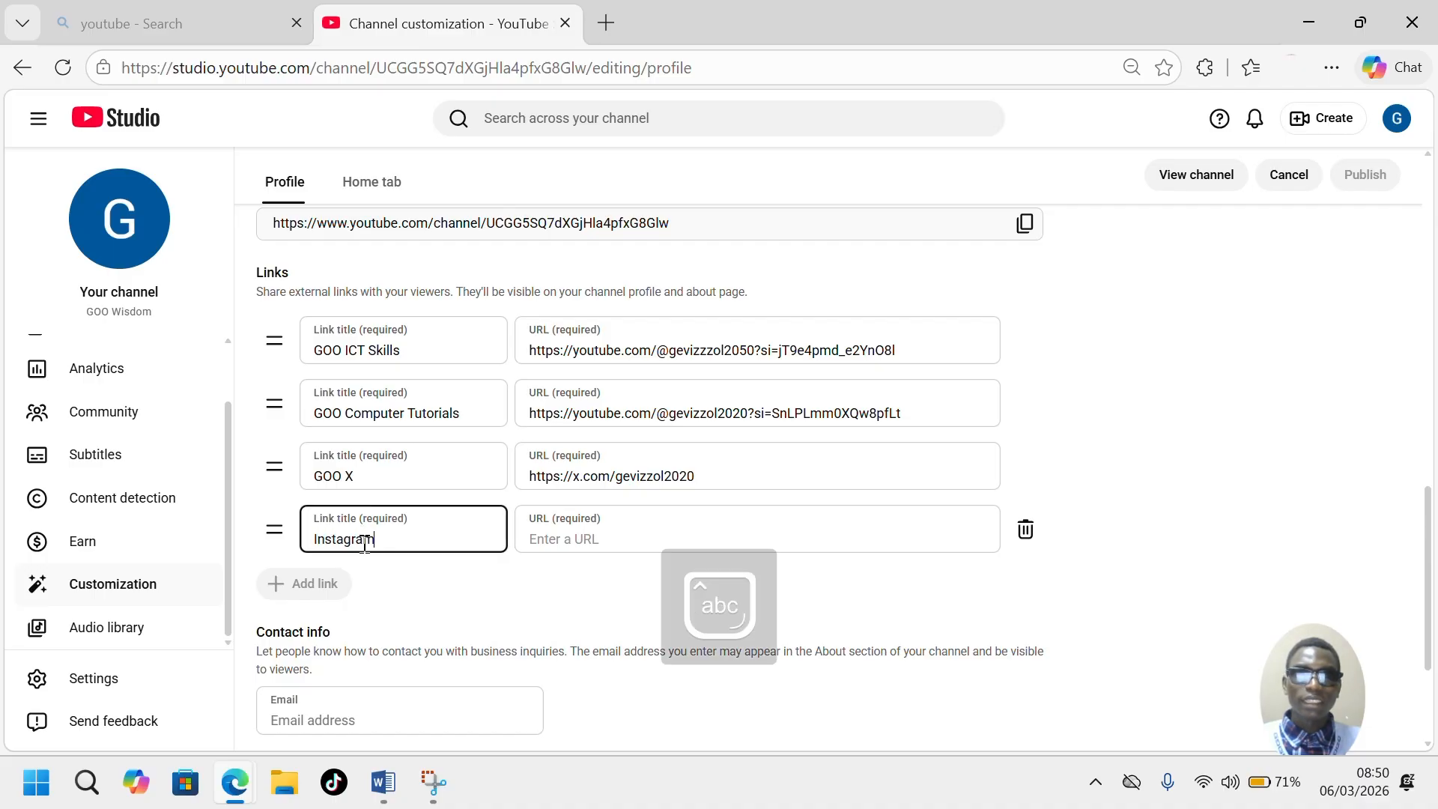
# - Open the Instagram profile whose handle matches the GOO X link in the YouTube search tab and copy its address
pyautogui.click(584, 539)
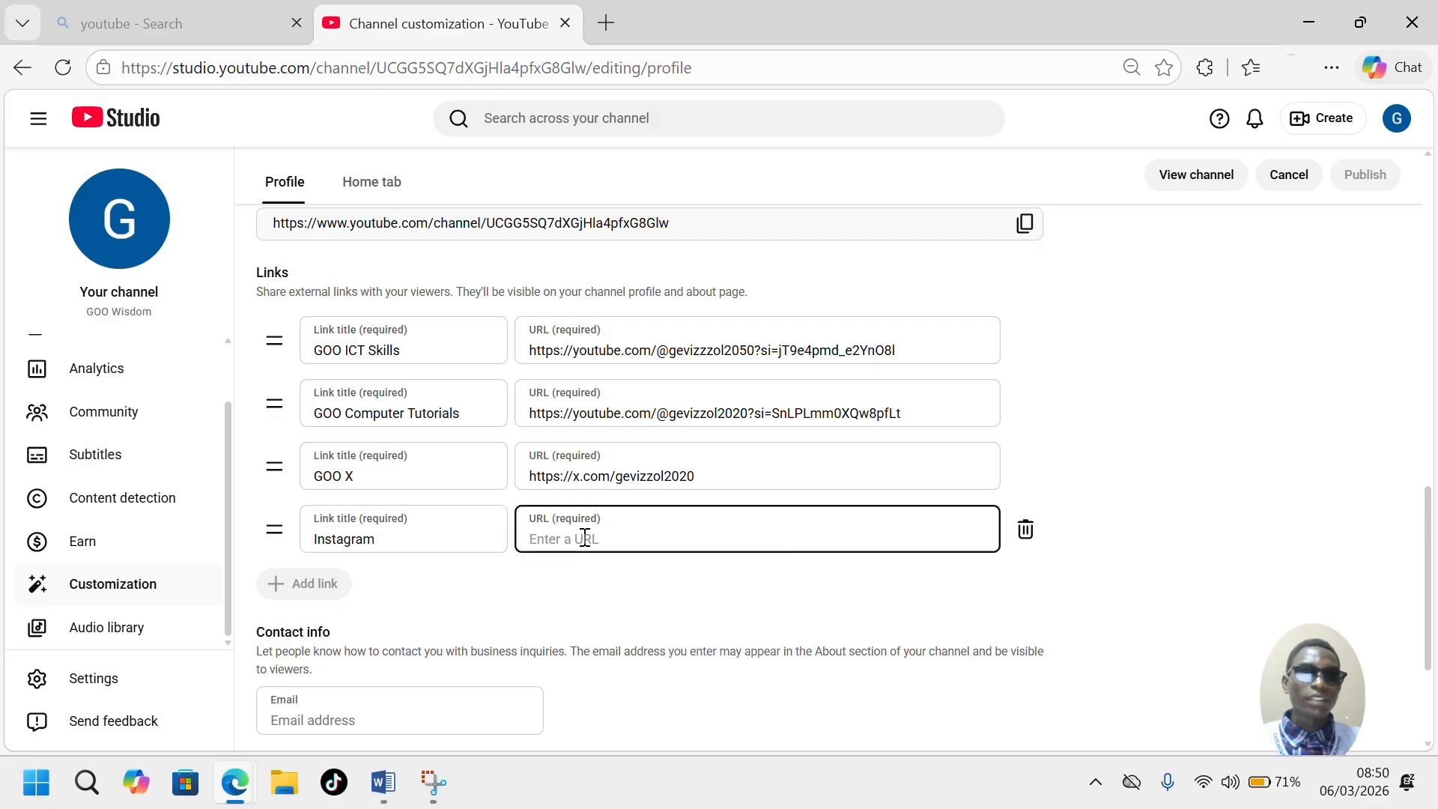
pyautogui.click(200, 22)
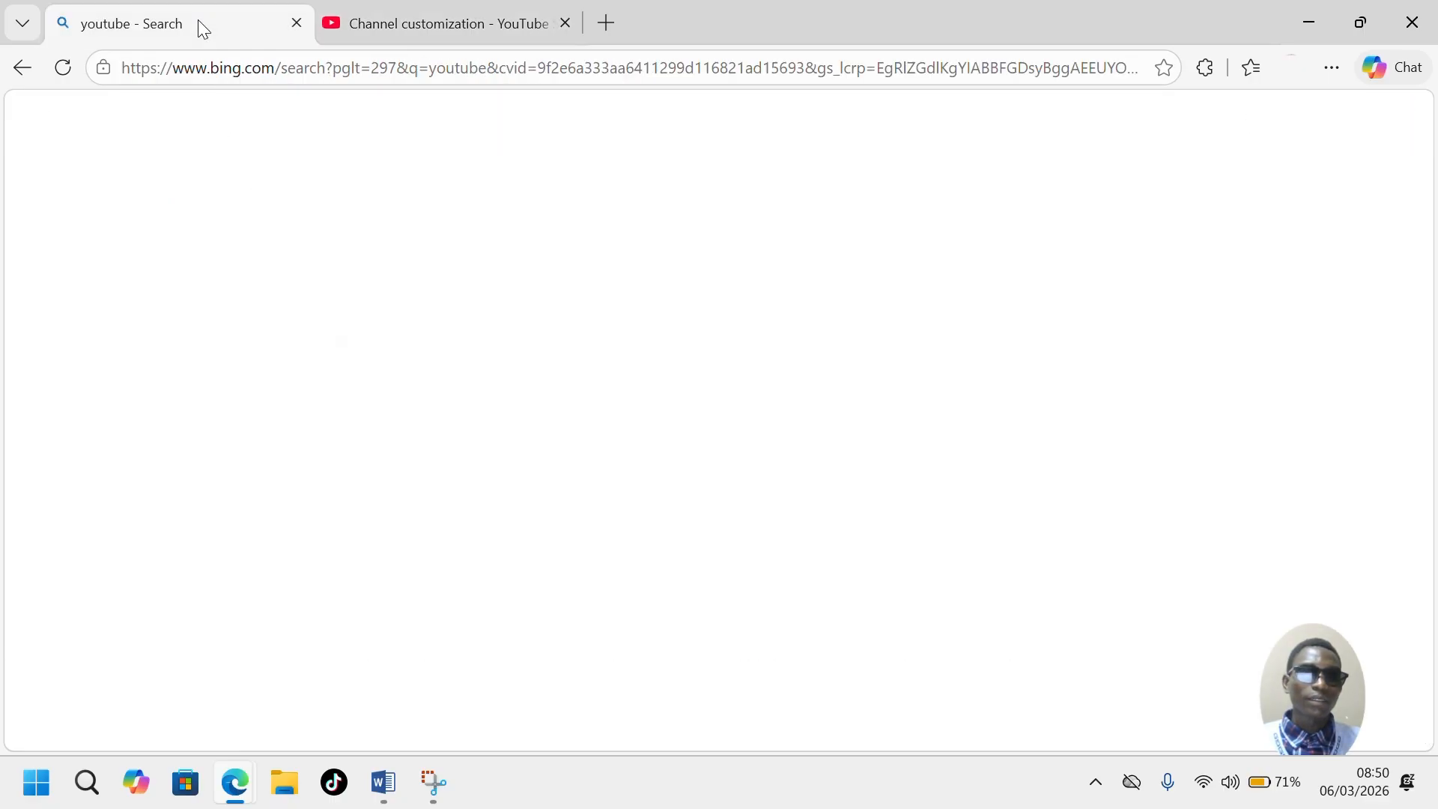
pyautogui.click(388, 67)
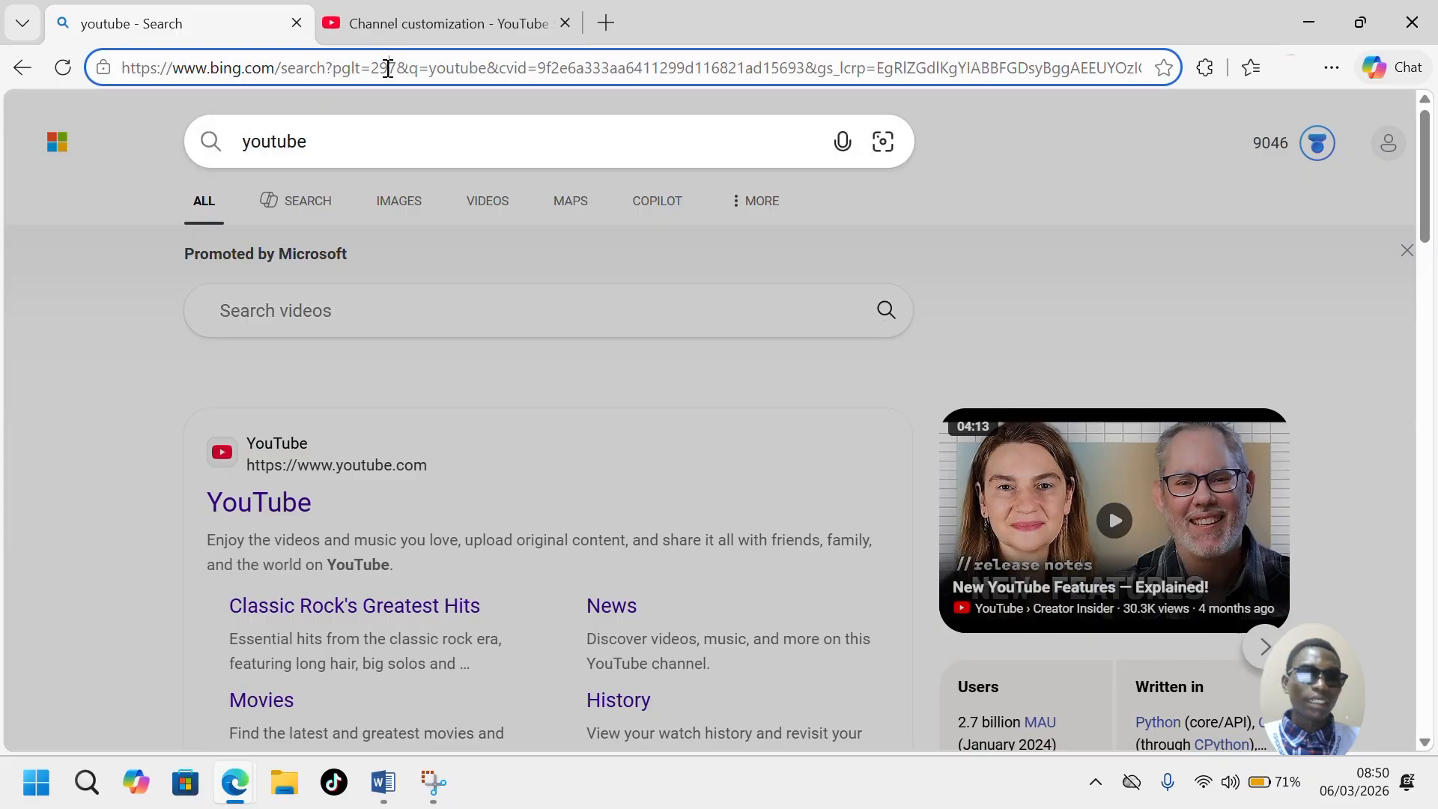
pyautogui.write('ins')
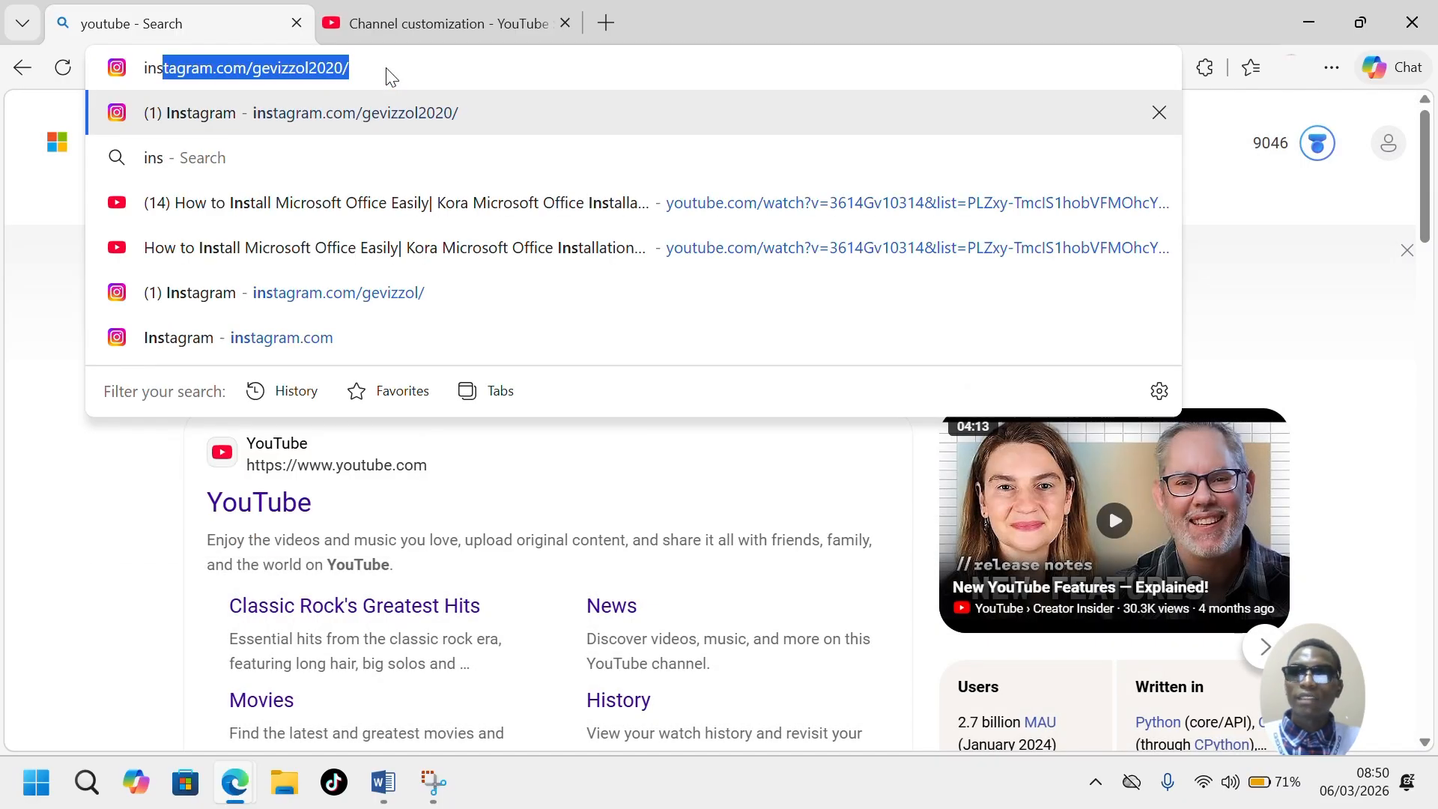
pyautogui.press('Return')
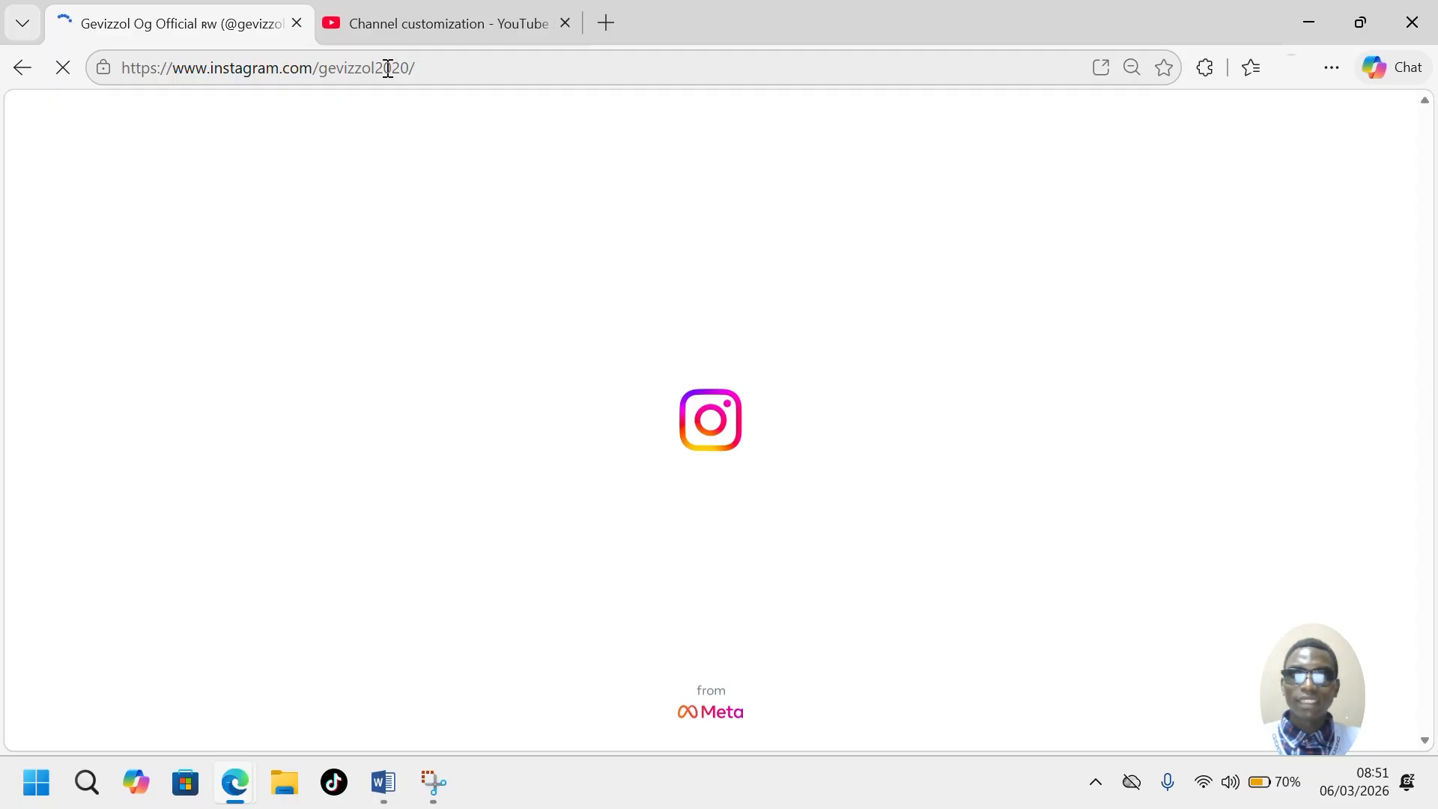
pyautogui.click(443, 71)
pyautogui.hotkey('ctrl', 'c')
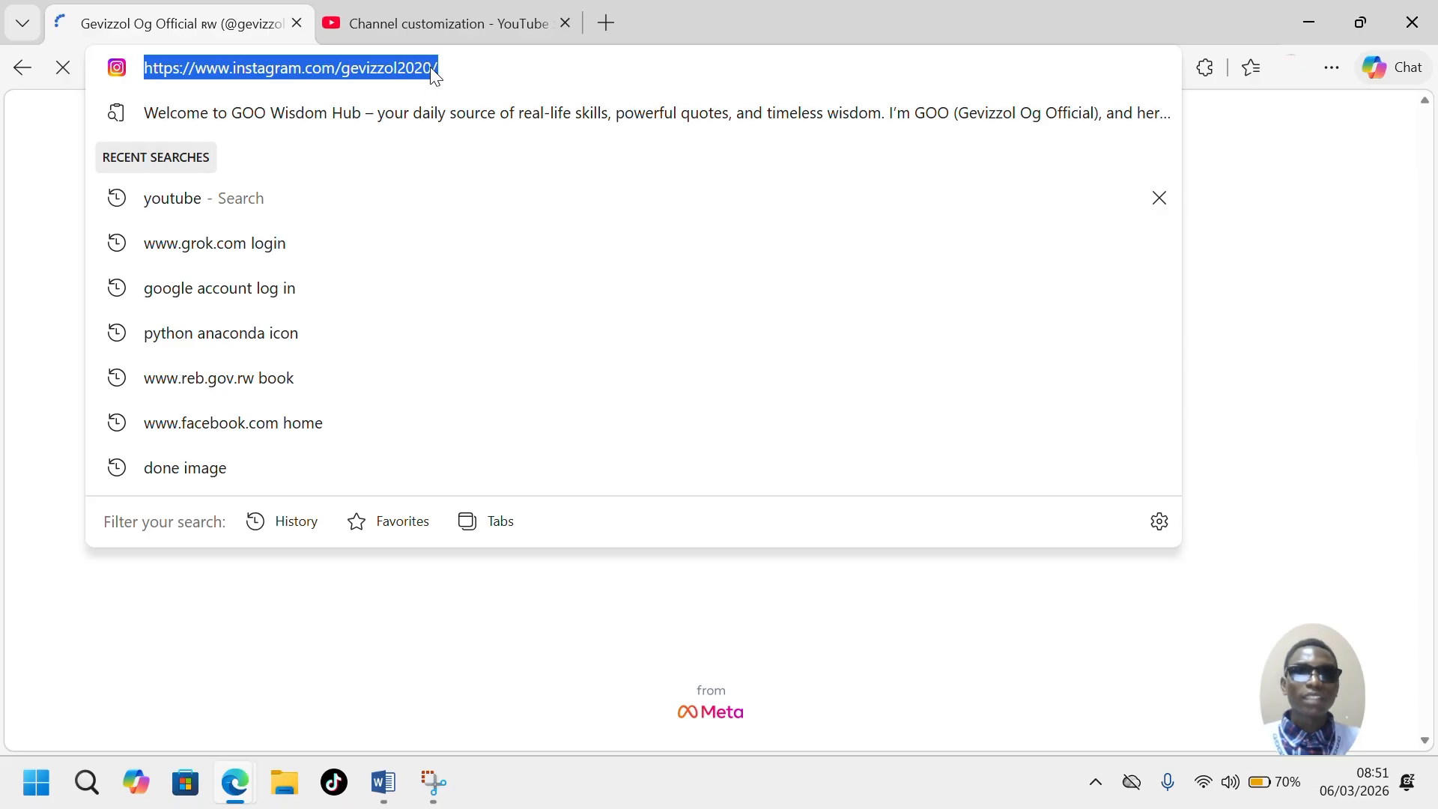
# - Return to the channel customization page and paste the copied profile address as the Instagram link's URL
pyautogui.click(433, 29)
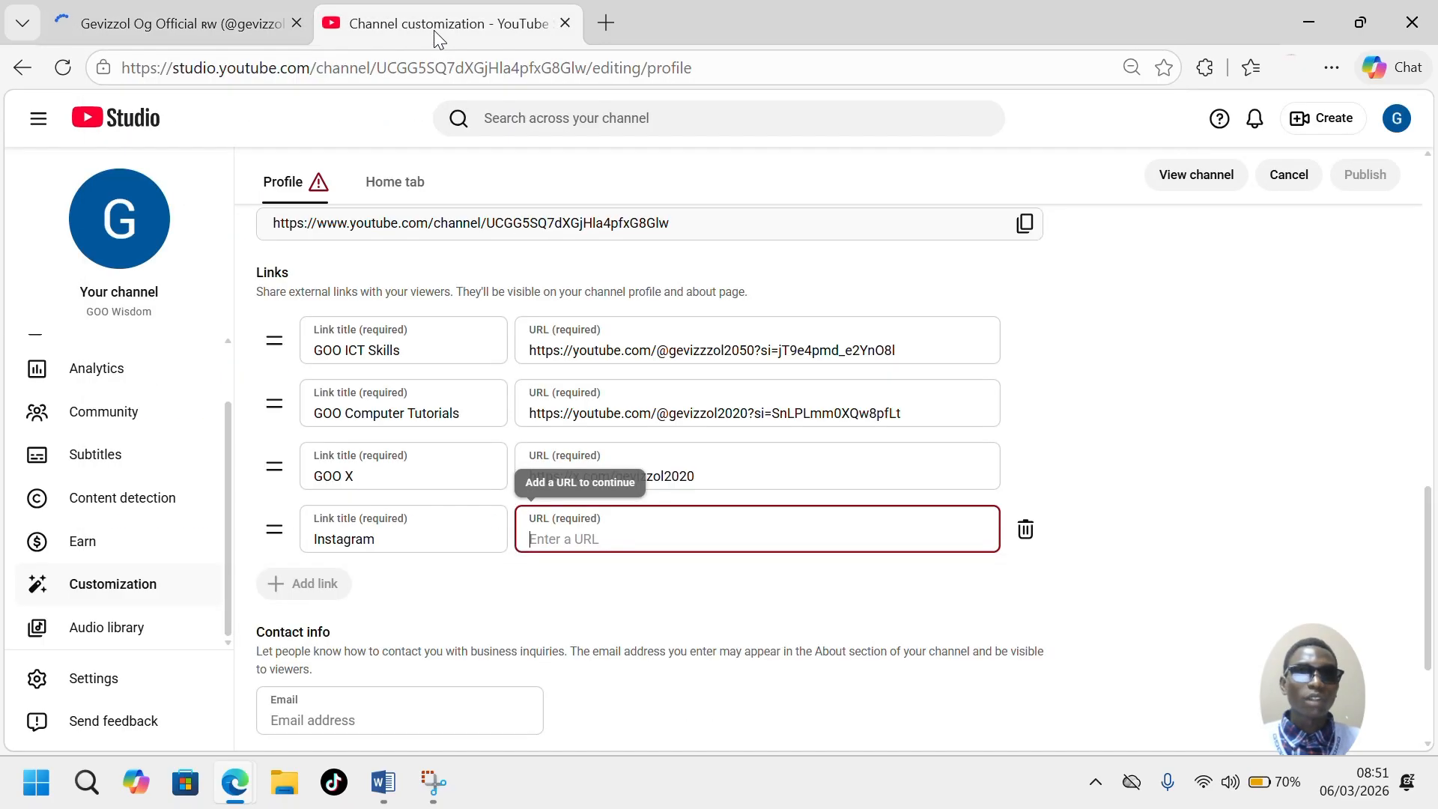
pyautogui.click(609, 551)
pyautogui.hotkey('ctrl', 'v')
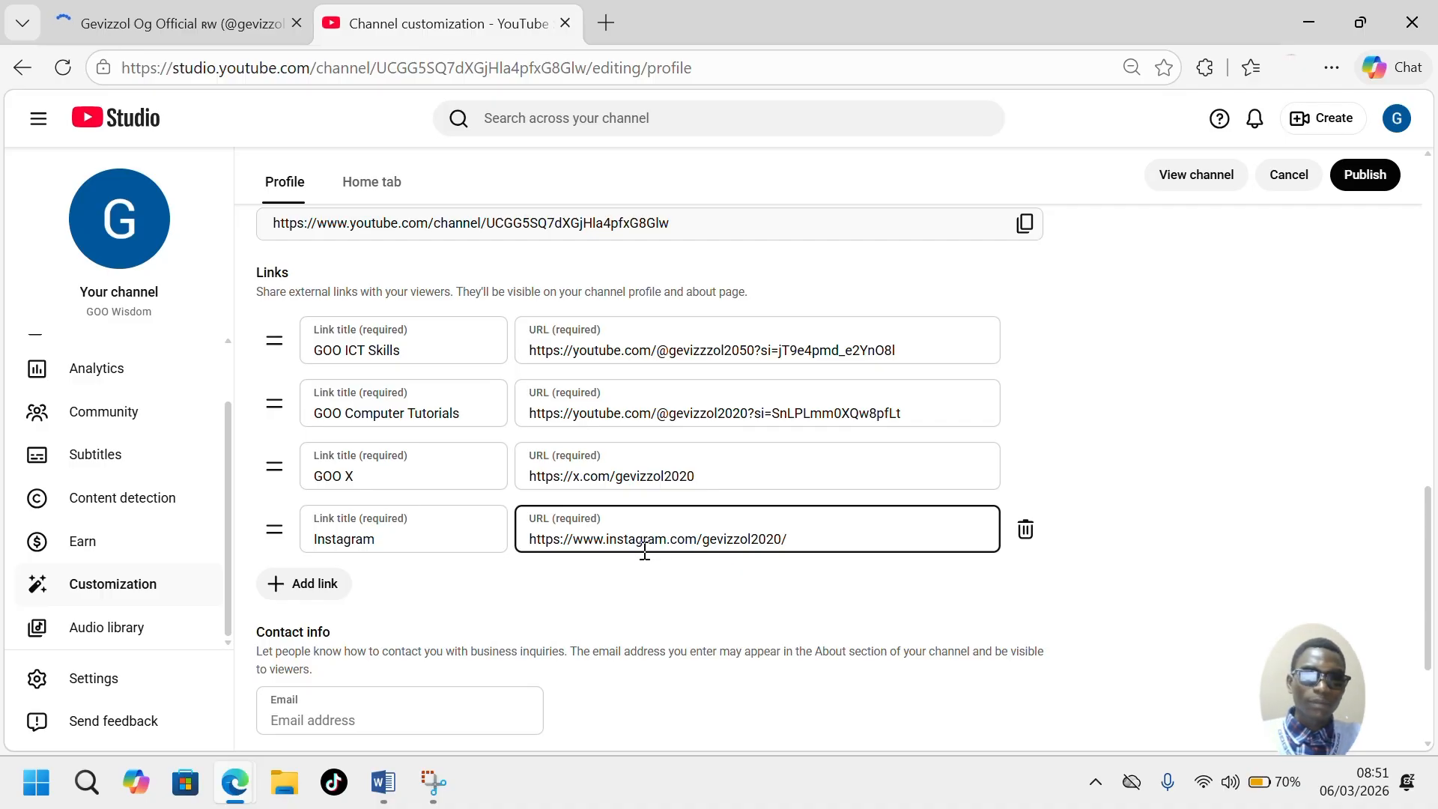
pyautogui.scroll(1, 644, 551)
pyautogui.scroll(-2, 642, 551)
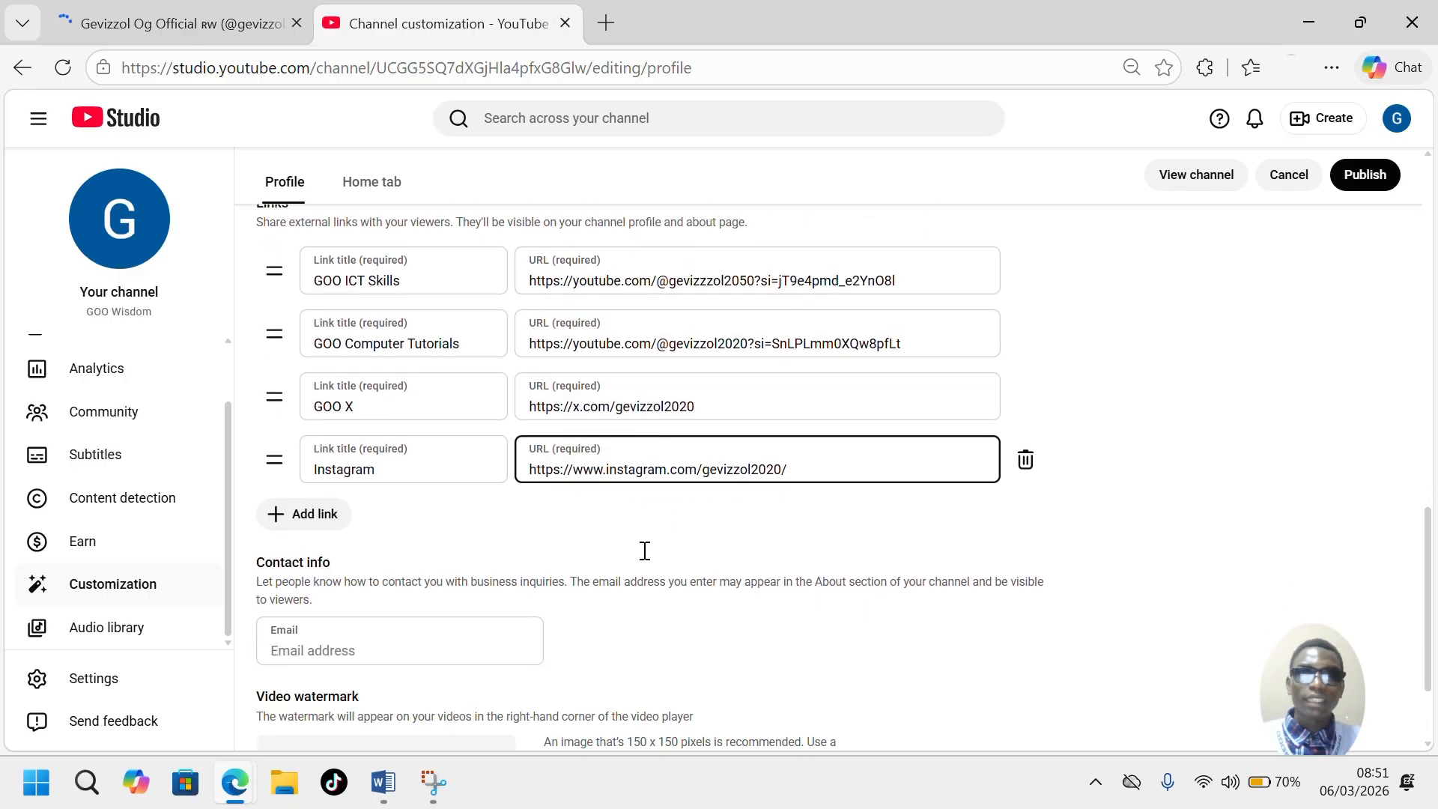
pyautogui.click(635, 556)
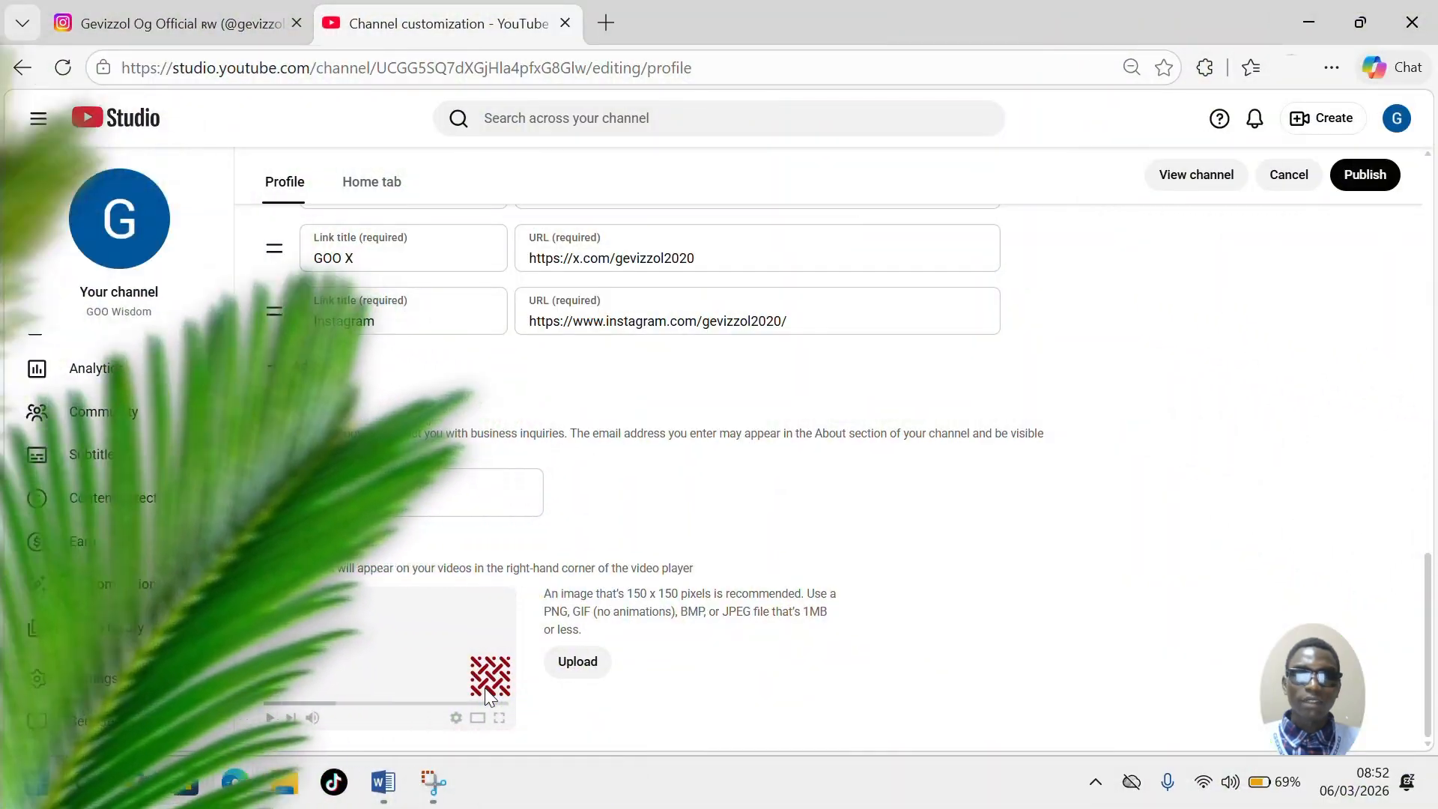
# - Start a video watermark upload and browse on the Windows-SSD (C:) drive to the Personal Information folder inside %Personal information
pyautogui.click(580, 671)
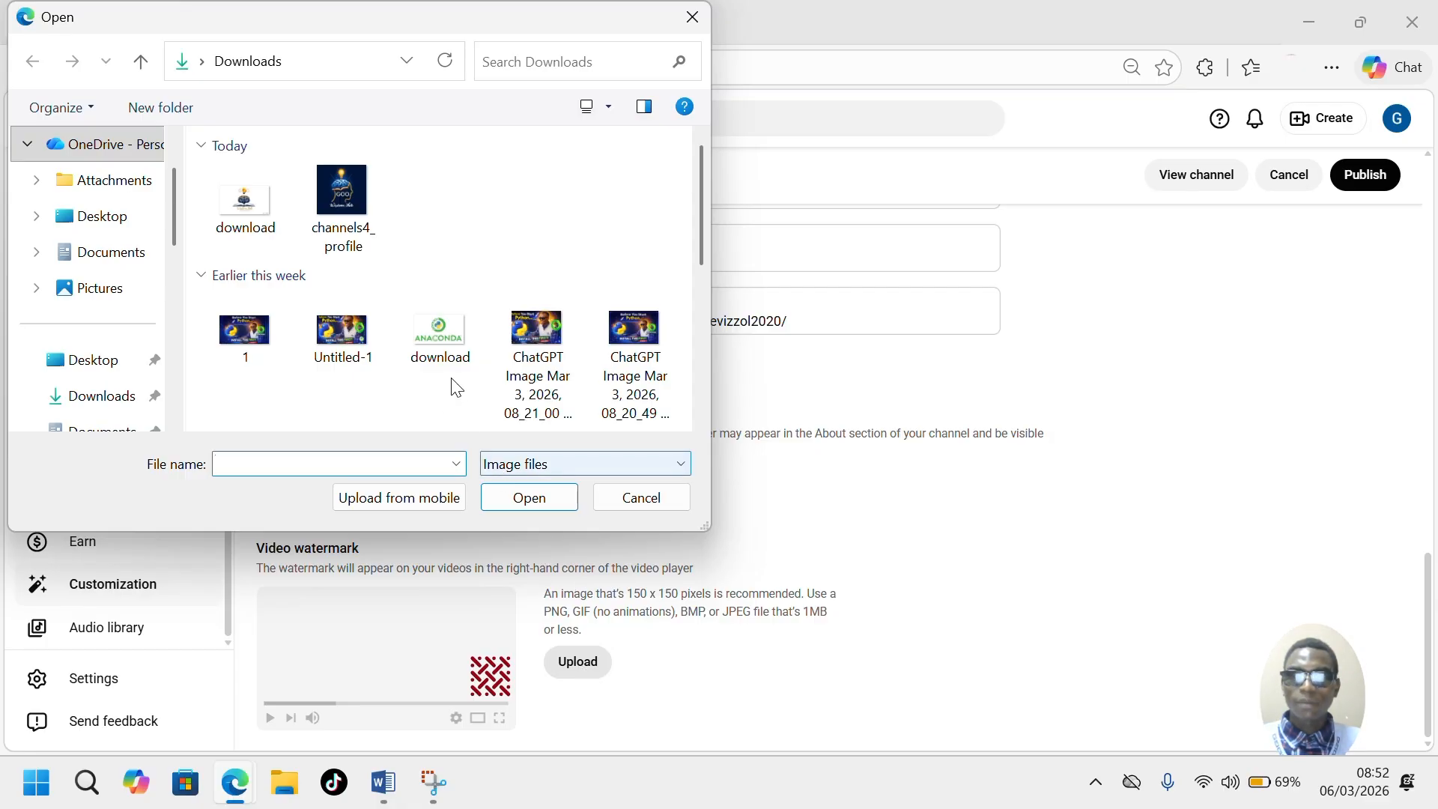
pyautogui.scroll(-3, 456, 388)
pyautogui.scroll(-3, 453, 383)
pyautogui.scroll(10, 452, 385)
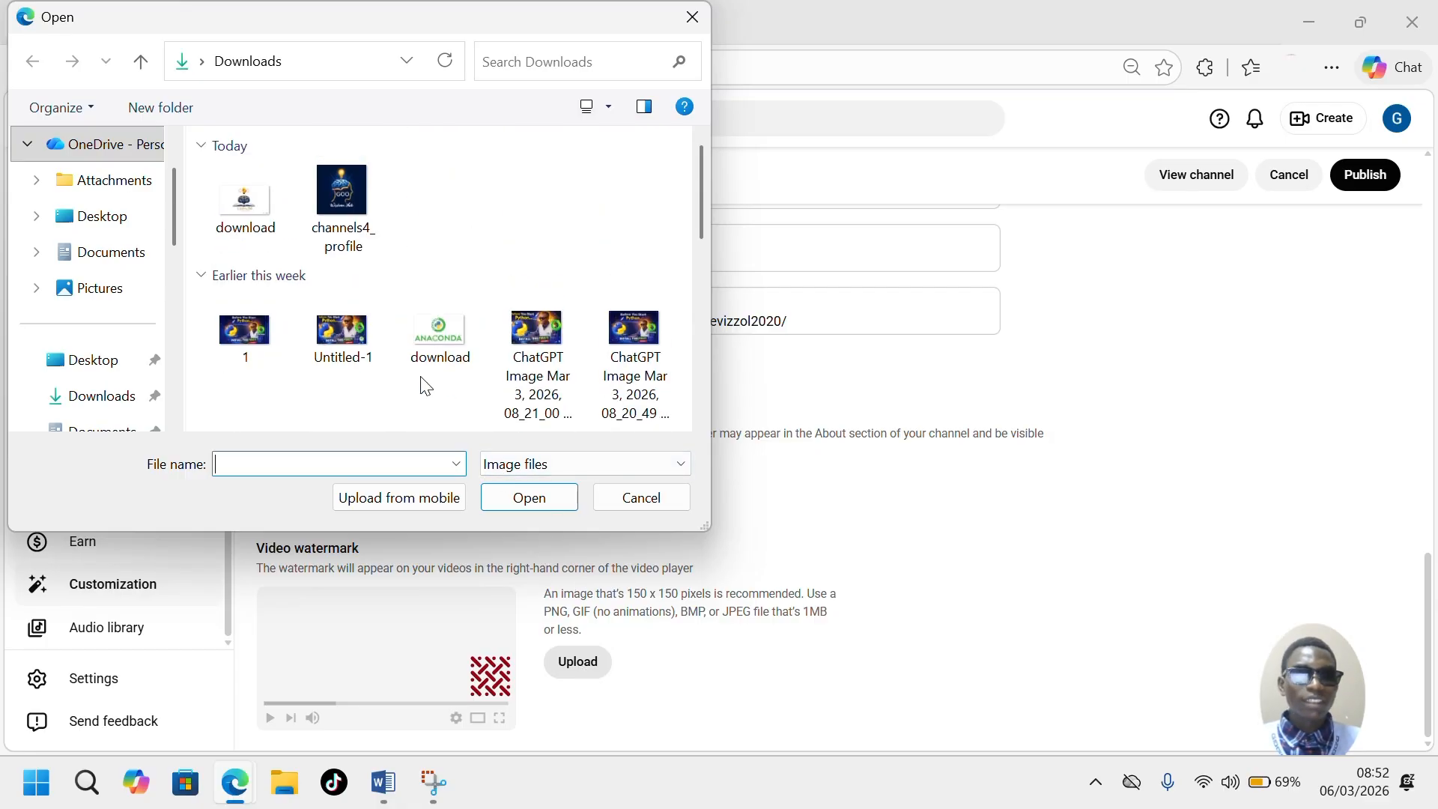
pyautogui.scroll(-5, 110, 393)
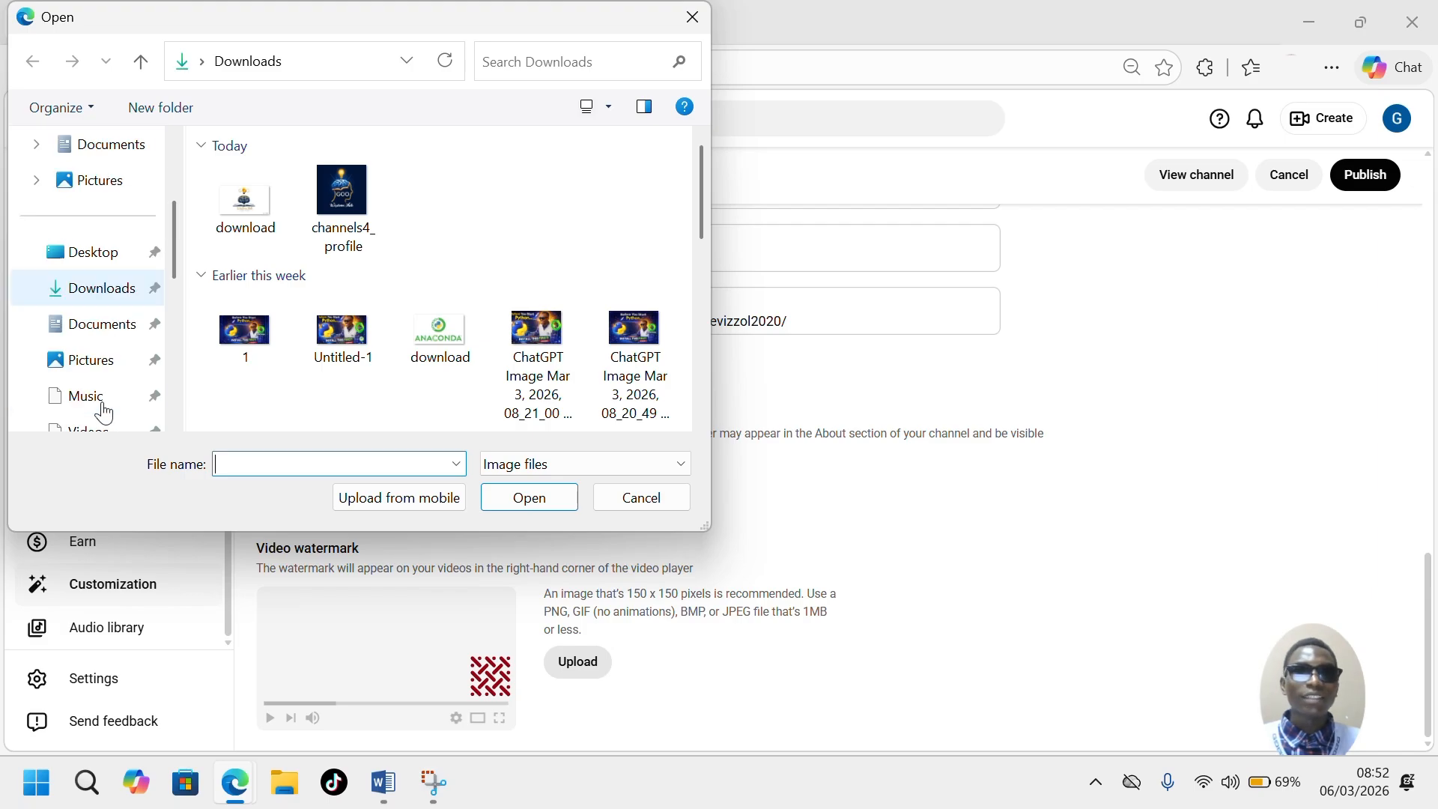
pyautogui.scroll(3, 113, 352)
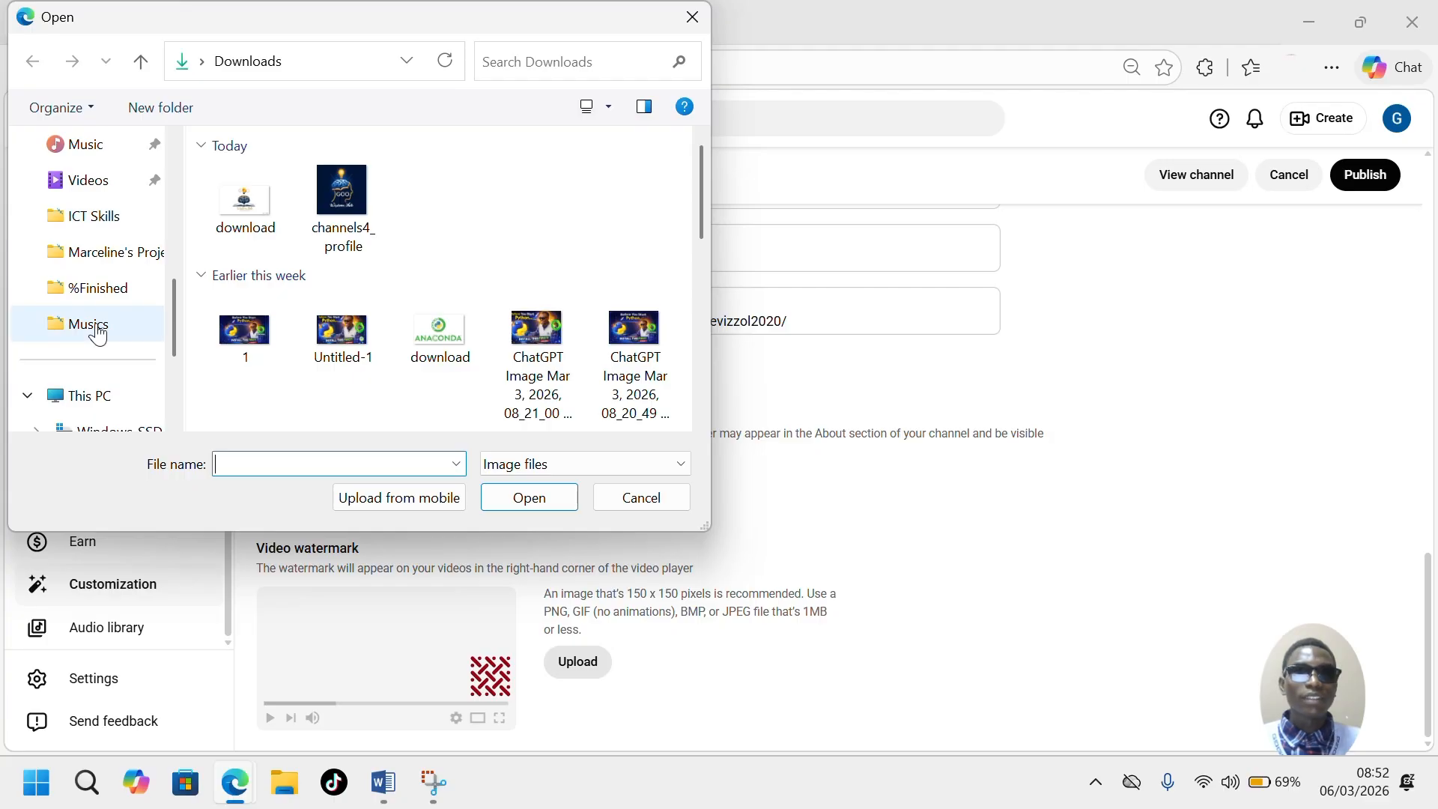
pyautogui.click(89, 395)
pyautogui.click(348, 192)
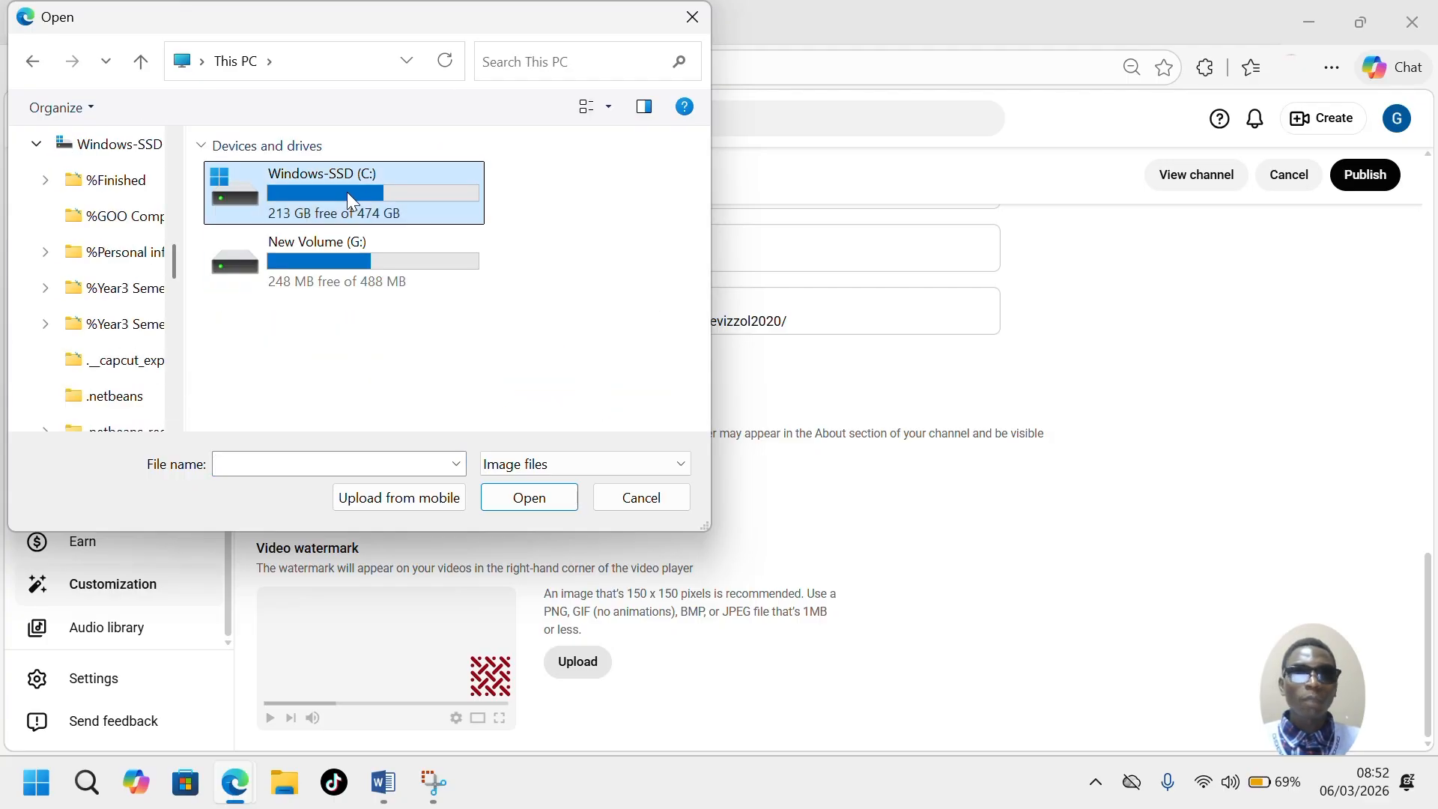
pyautogui.doubleClick(347, 192)
pyautogui.click(398, 295)
pyautogui.doubleClick(398, 291)
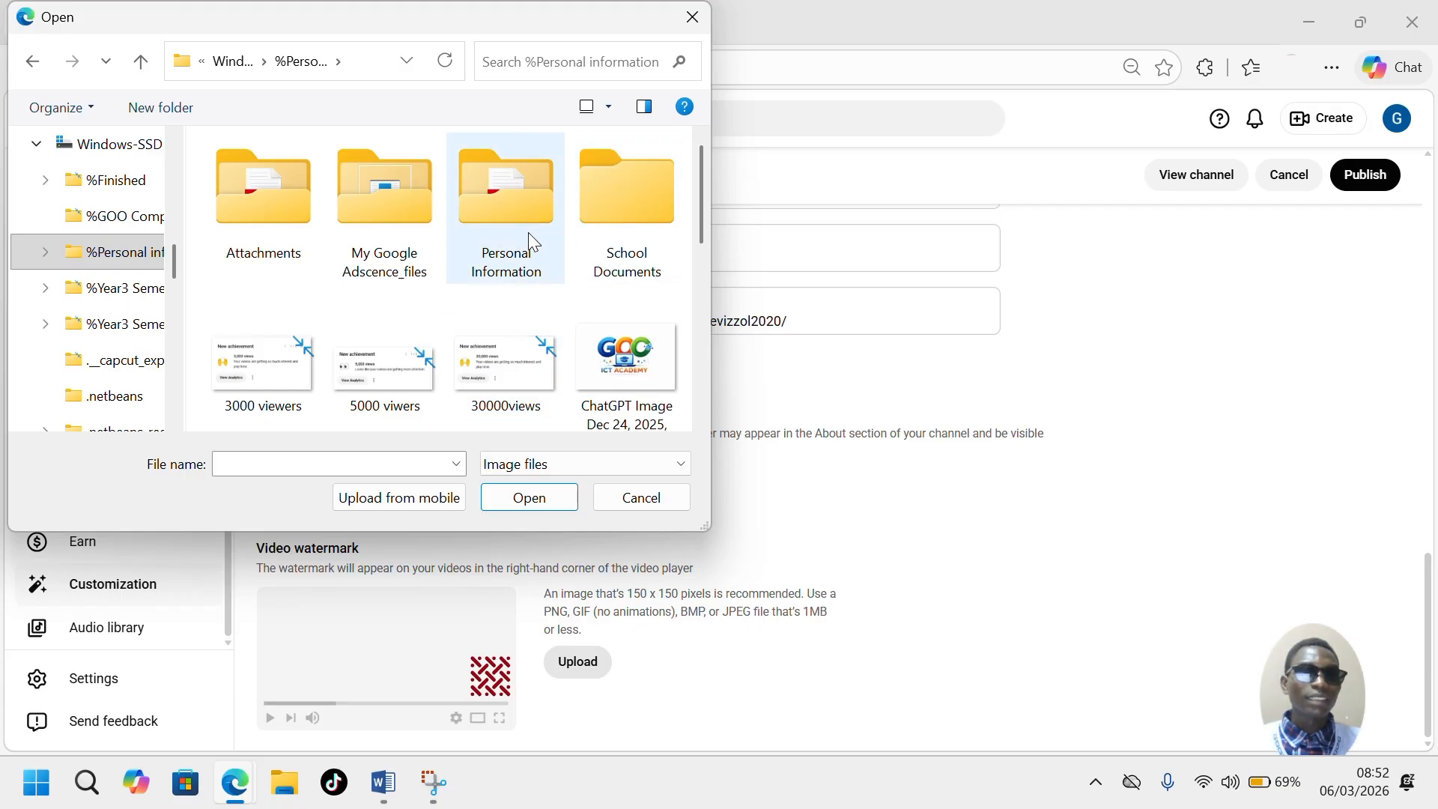
pyautogui.doubleClick(528, 233)
# - Upload the yicon image as the video watermark with its default crop and set its display time to Entire video
pyautogui.scroll(-10, 452, 318)
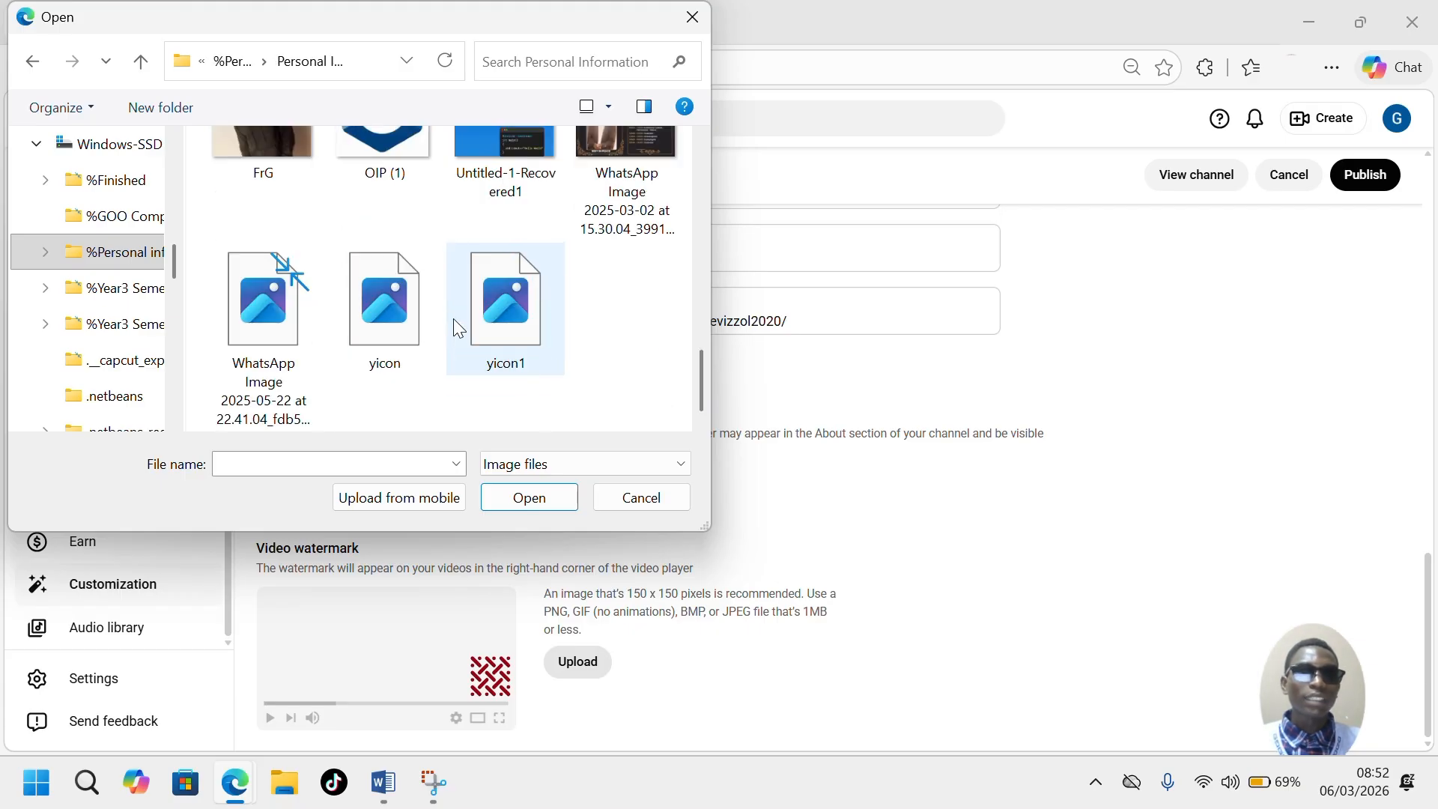
pyautogui.click(403, 312)
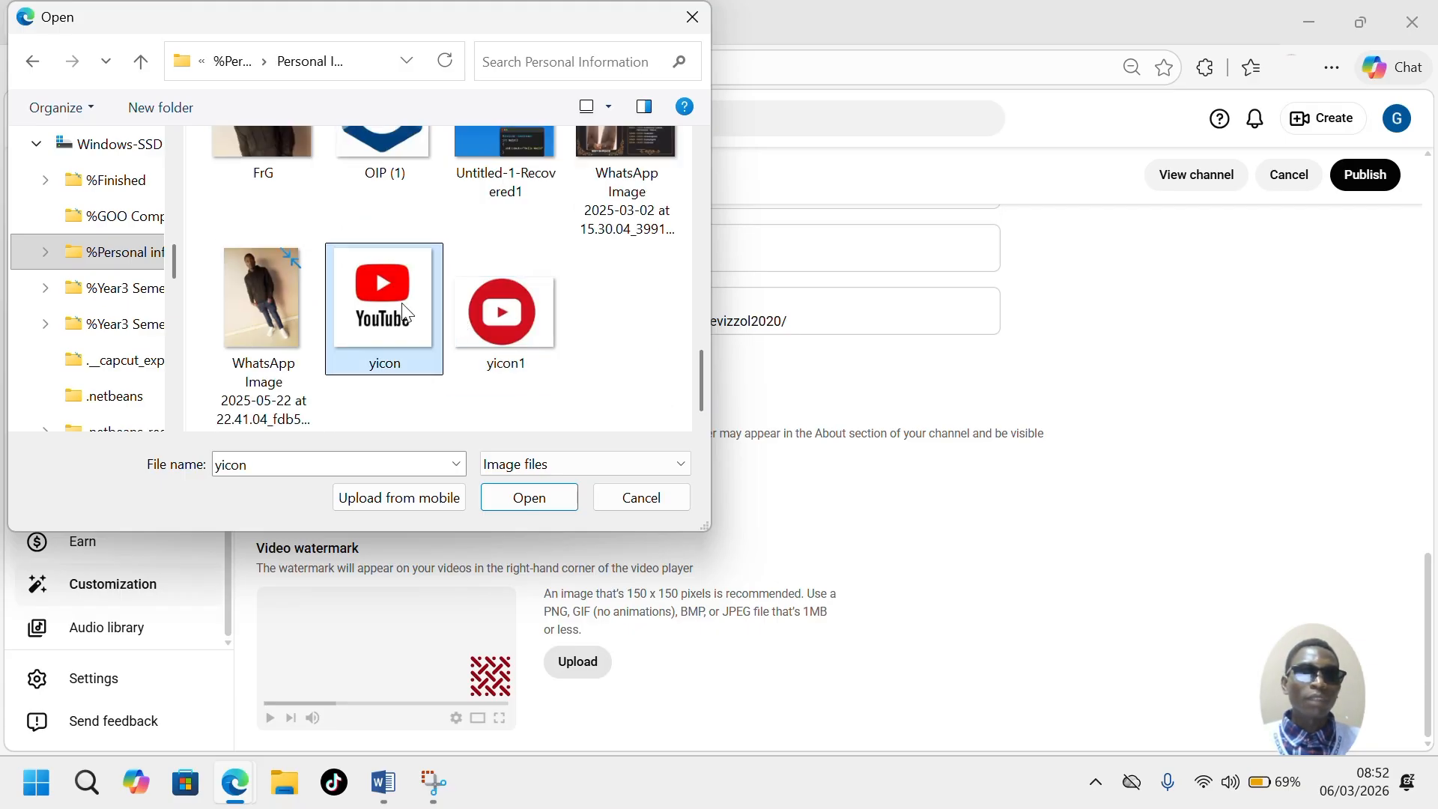
pyautogui.click(539, 505)
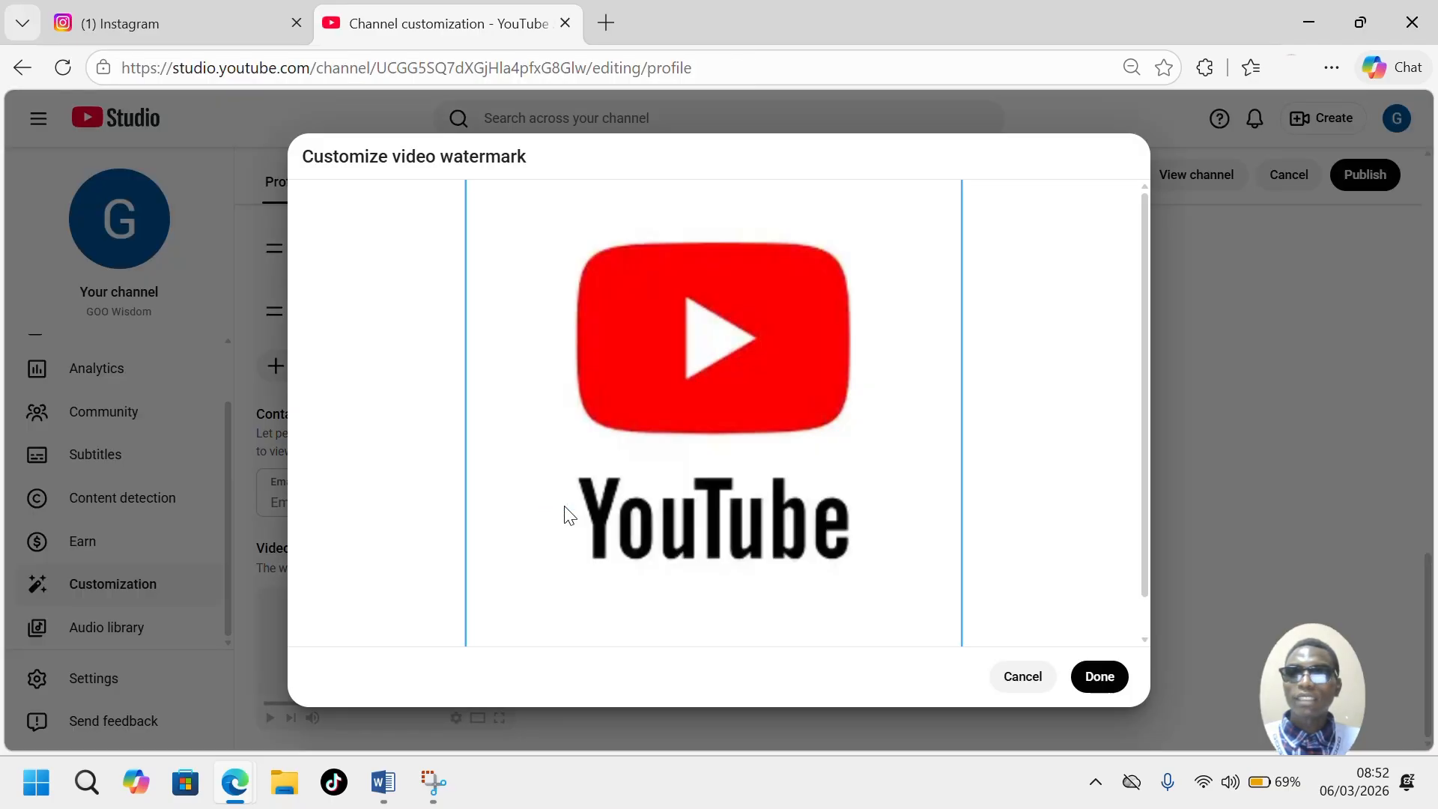
pyautogui.click(1098, 677)
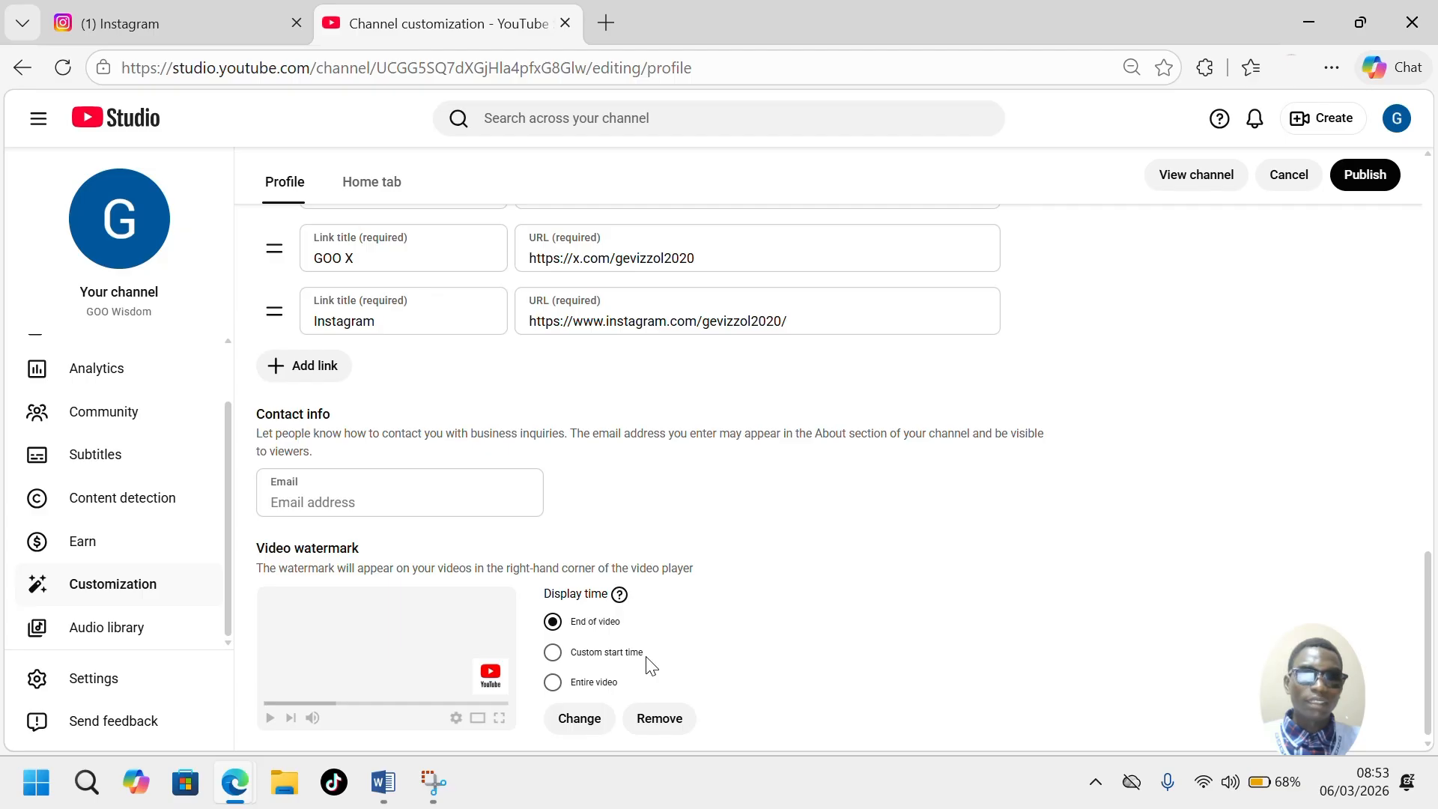
pyautogui.click(555, 694)
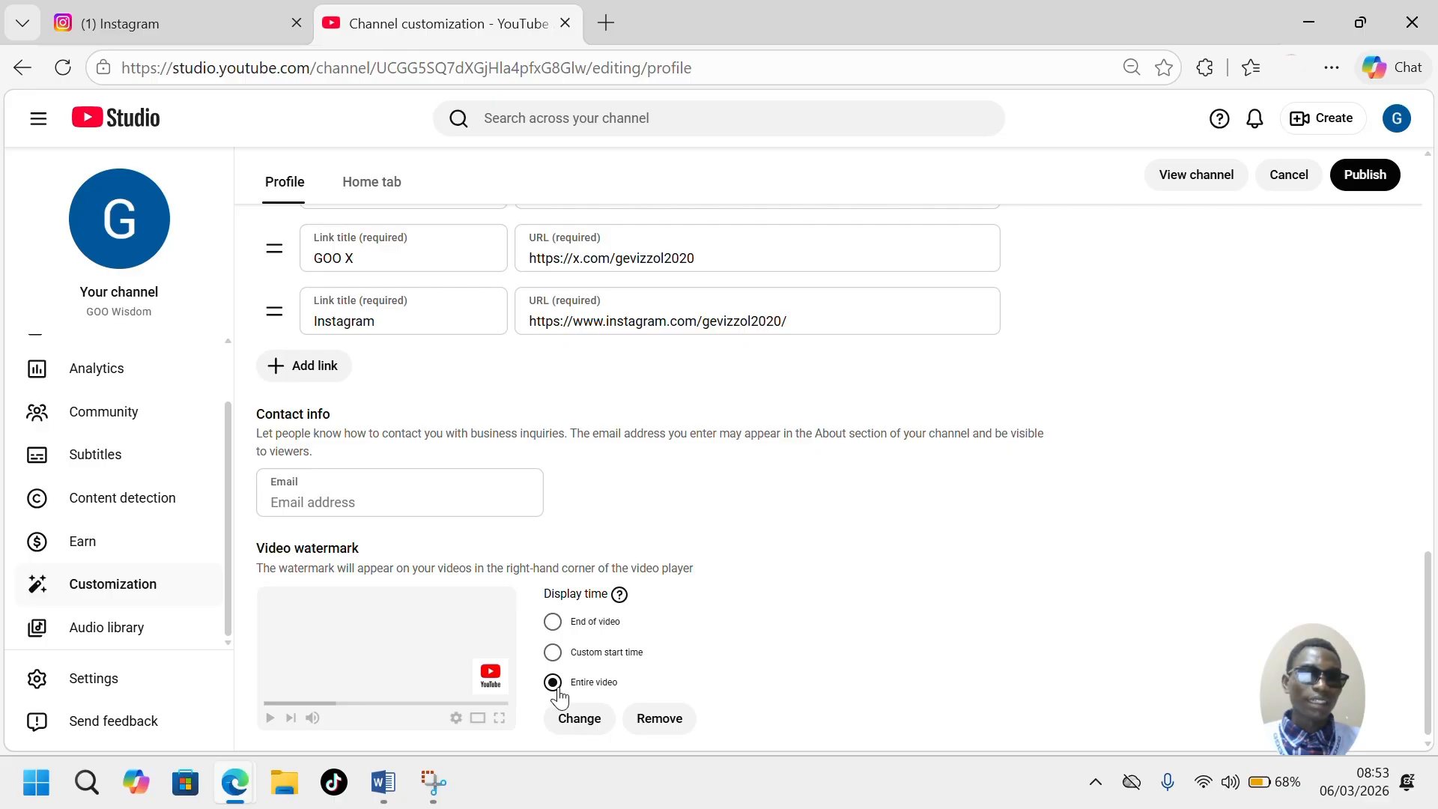
# - Review all the customized profile sections, from banner, picture and name through description and links to the video watermark
pyautogui.scroll(-1, 577, 722)
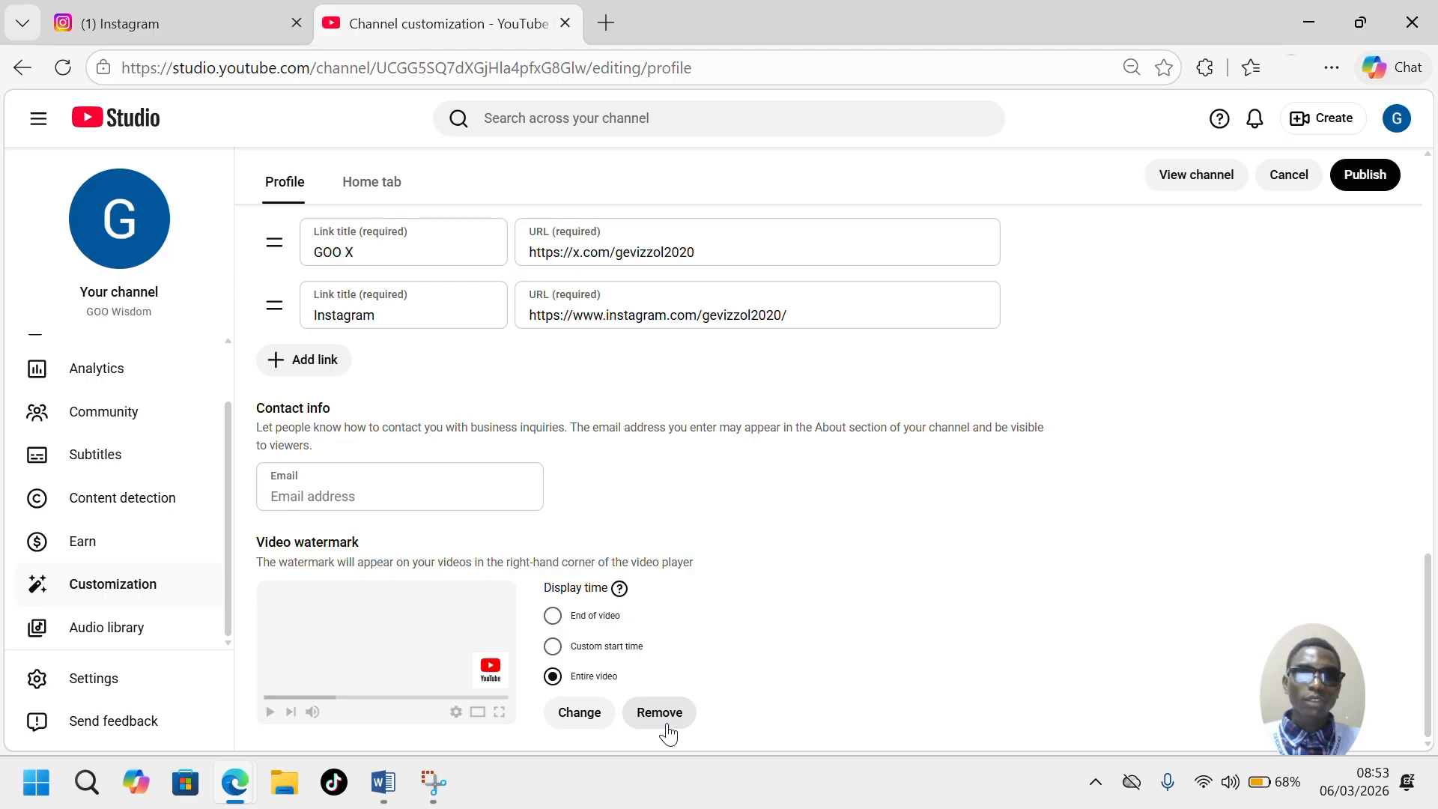
pyautogui.scroll(10, 677, 629)
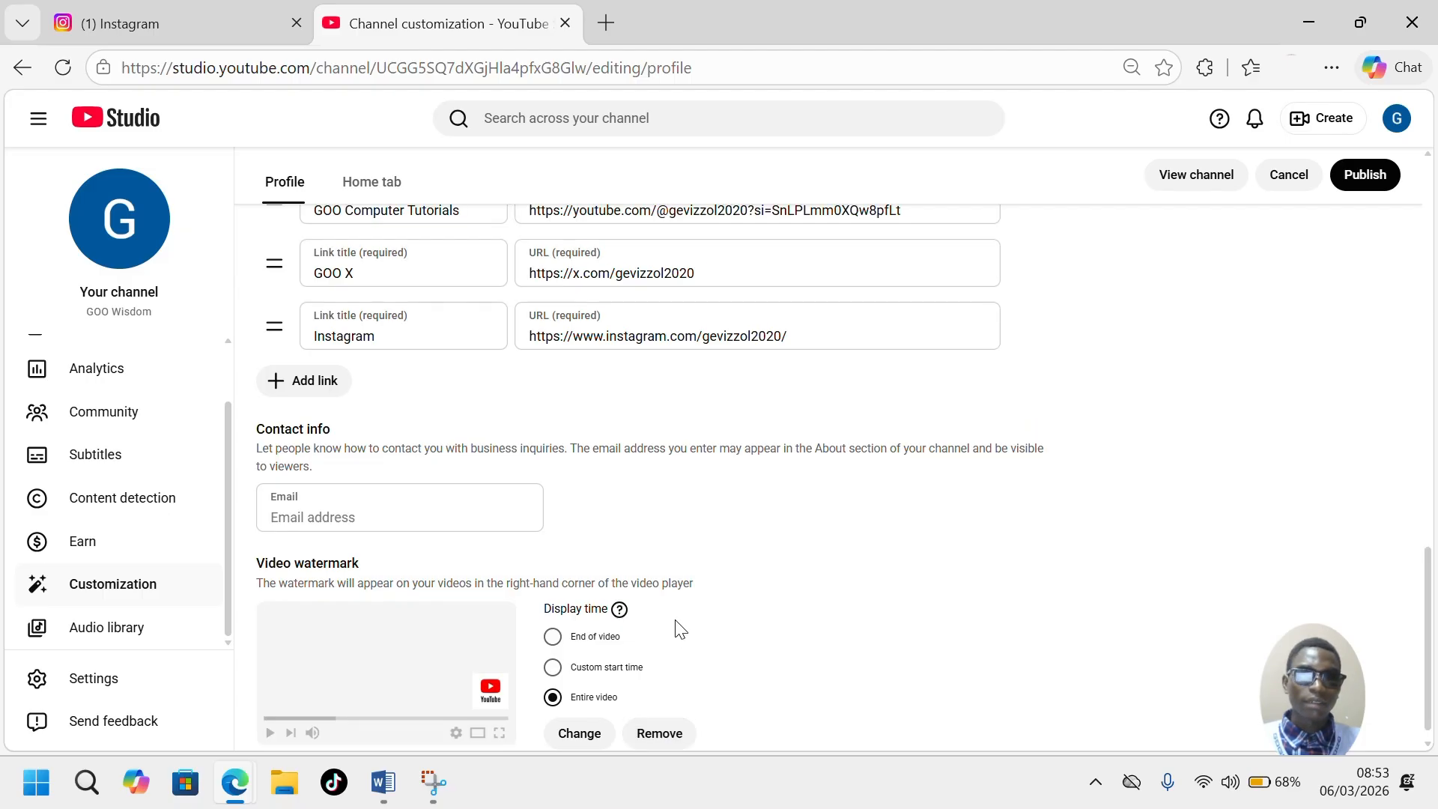
pyautogui.scroll(6, 677, 629)
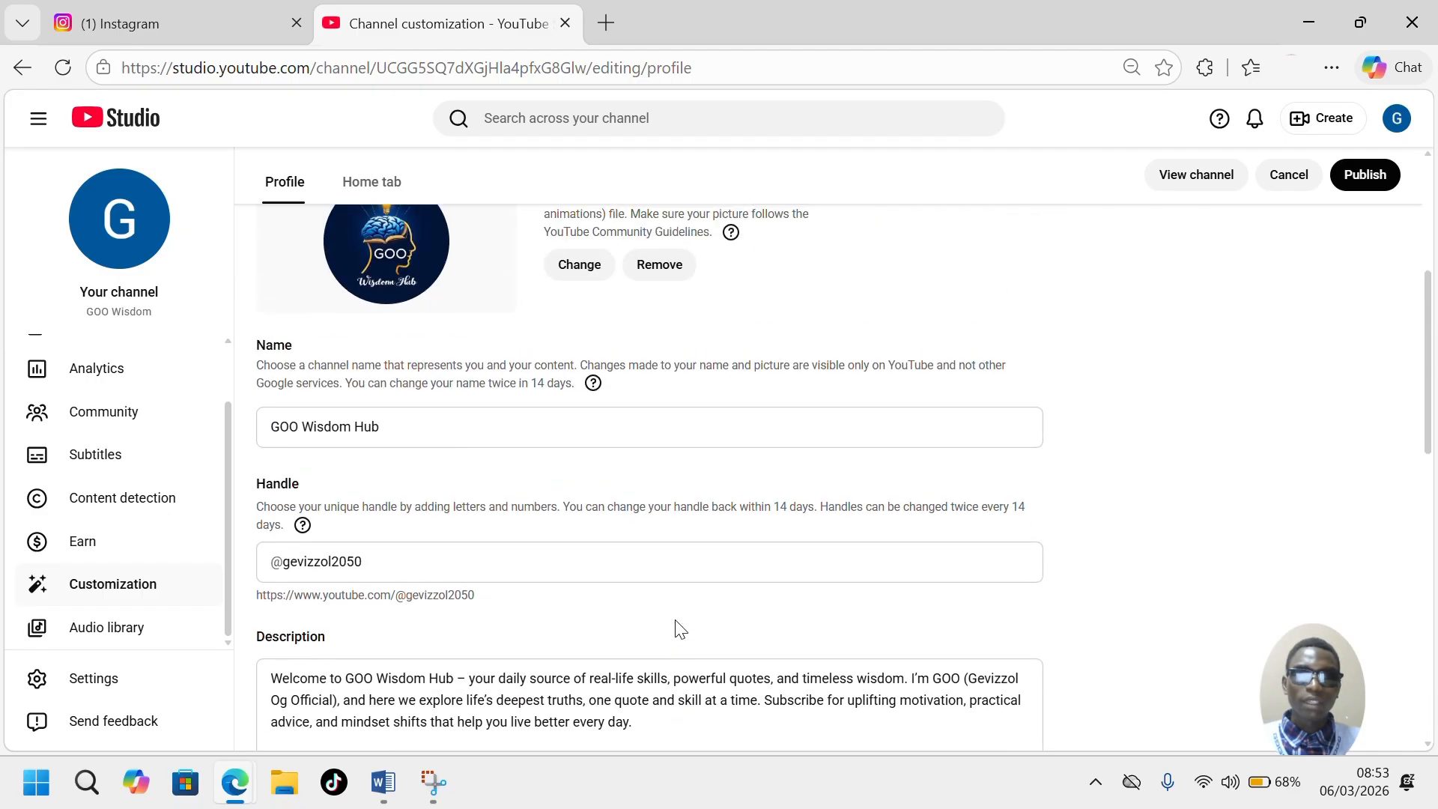
pyautogui.scroll(-1, 677, 622)
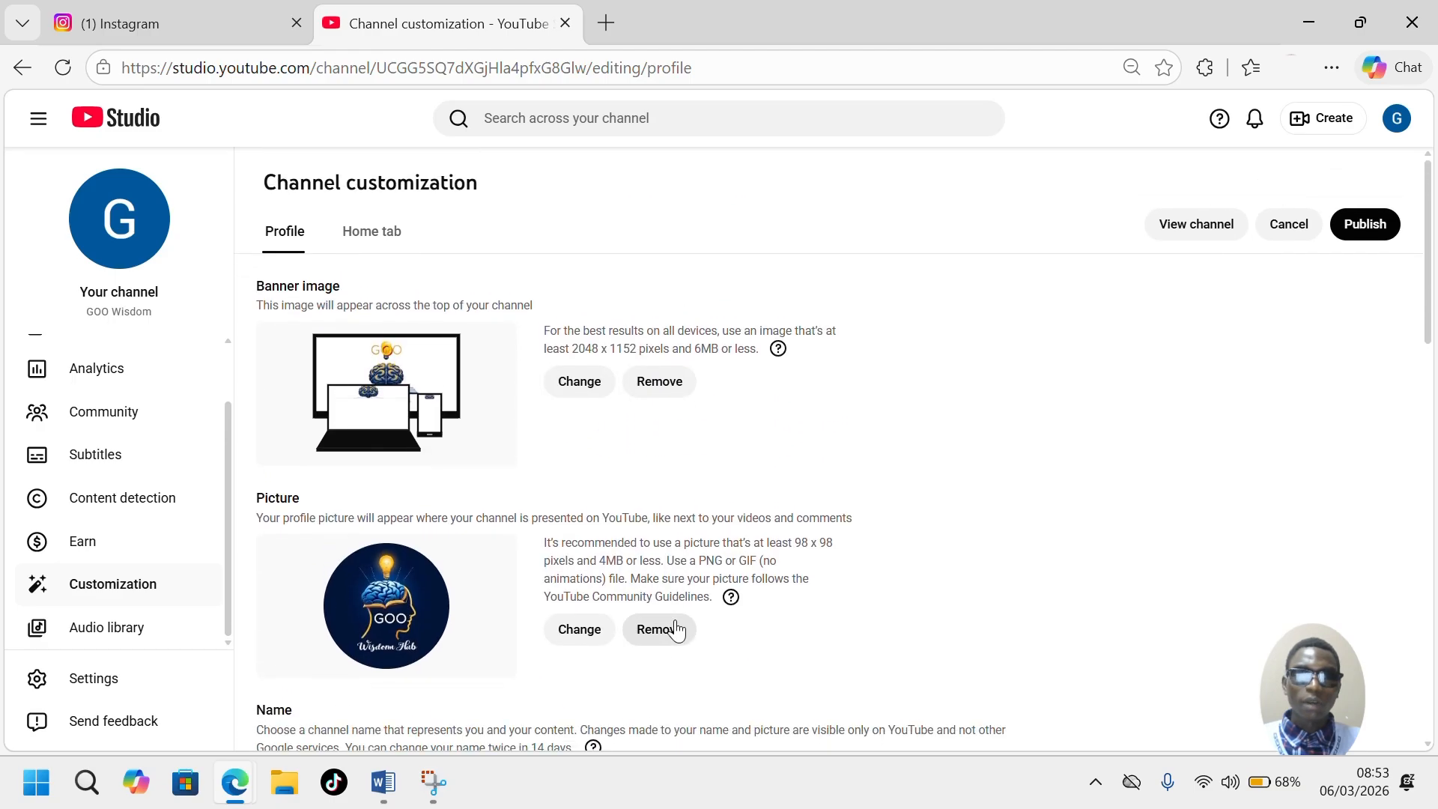
pyautogui.scroll(-1, 677, 630)
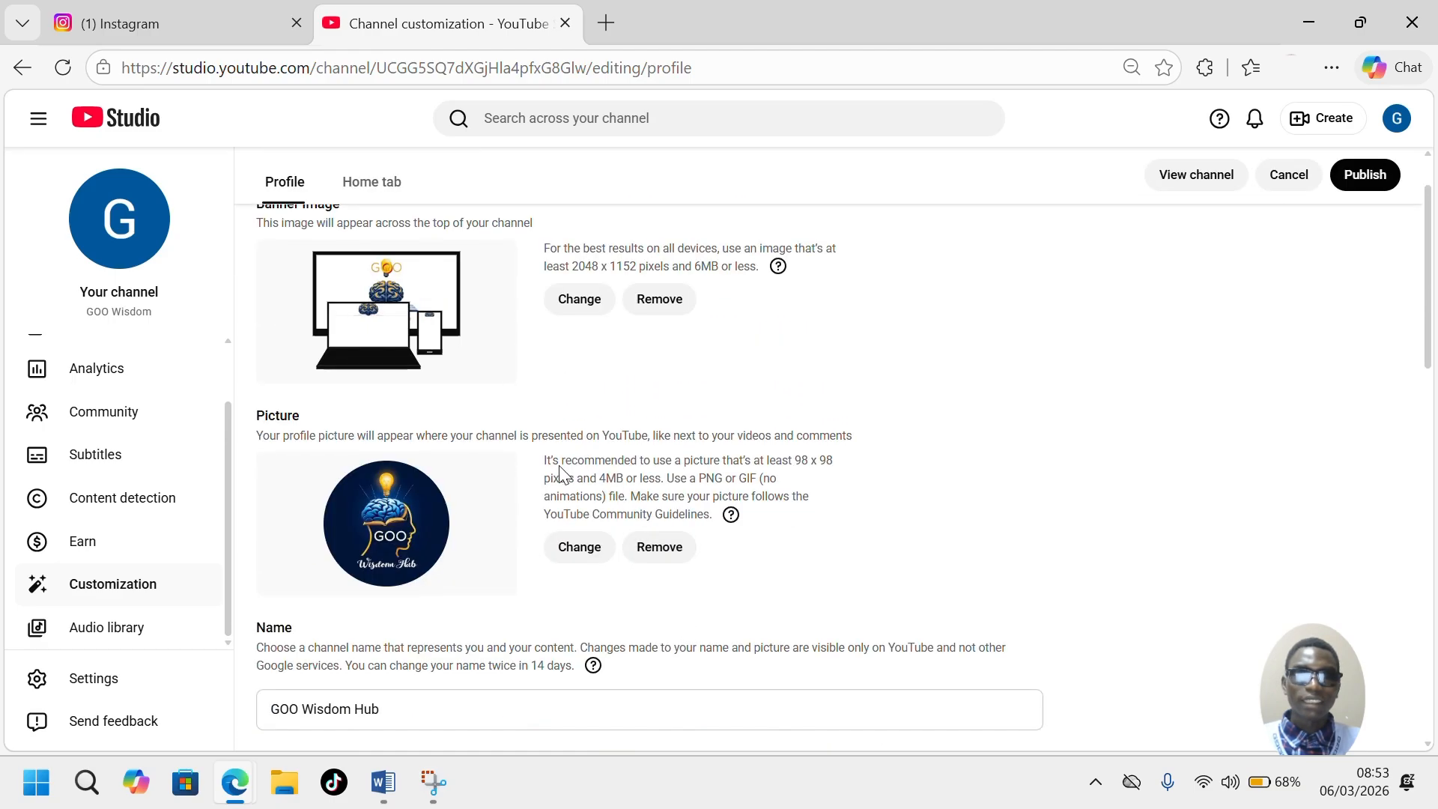
pyautogui.scroll(-3, 585, 450)
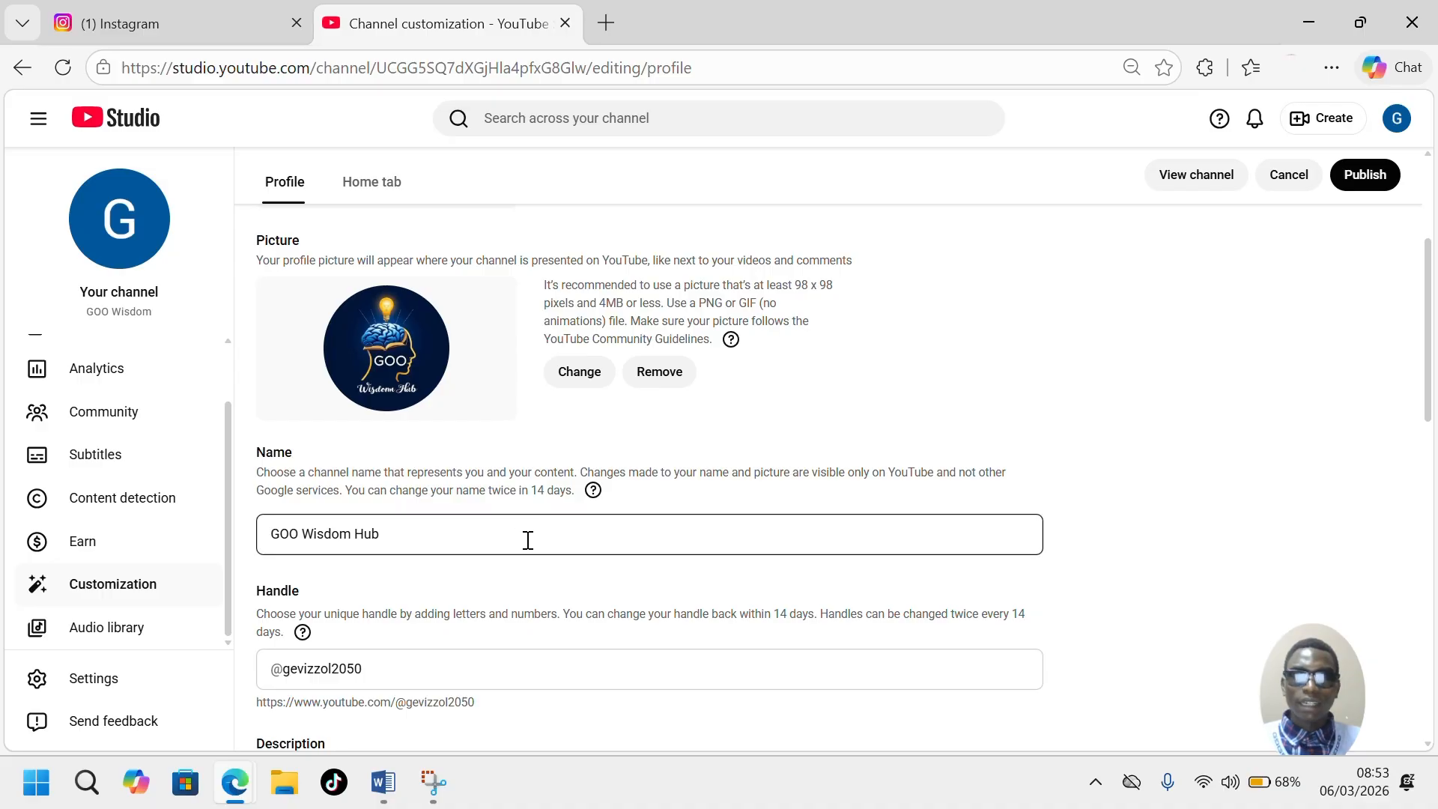
pyautogui.scroll(-4, 529, 569)
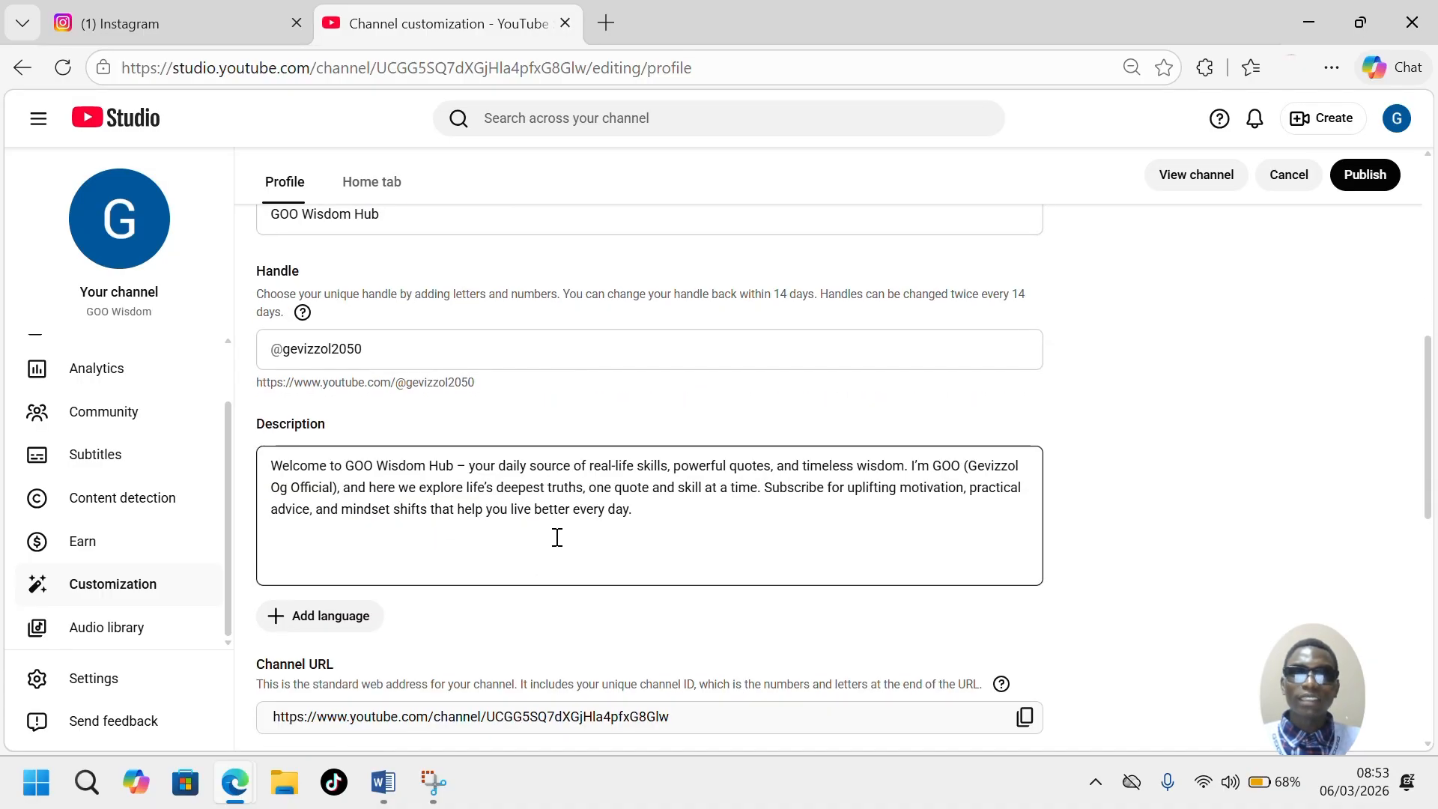
pyautogui.scroll(-4, 556, 537)
pyautogui.scroll(-3, 640, 560)
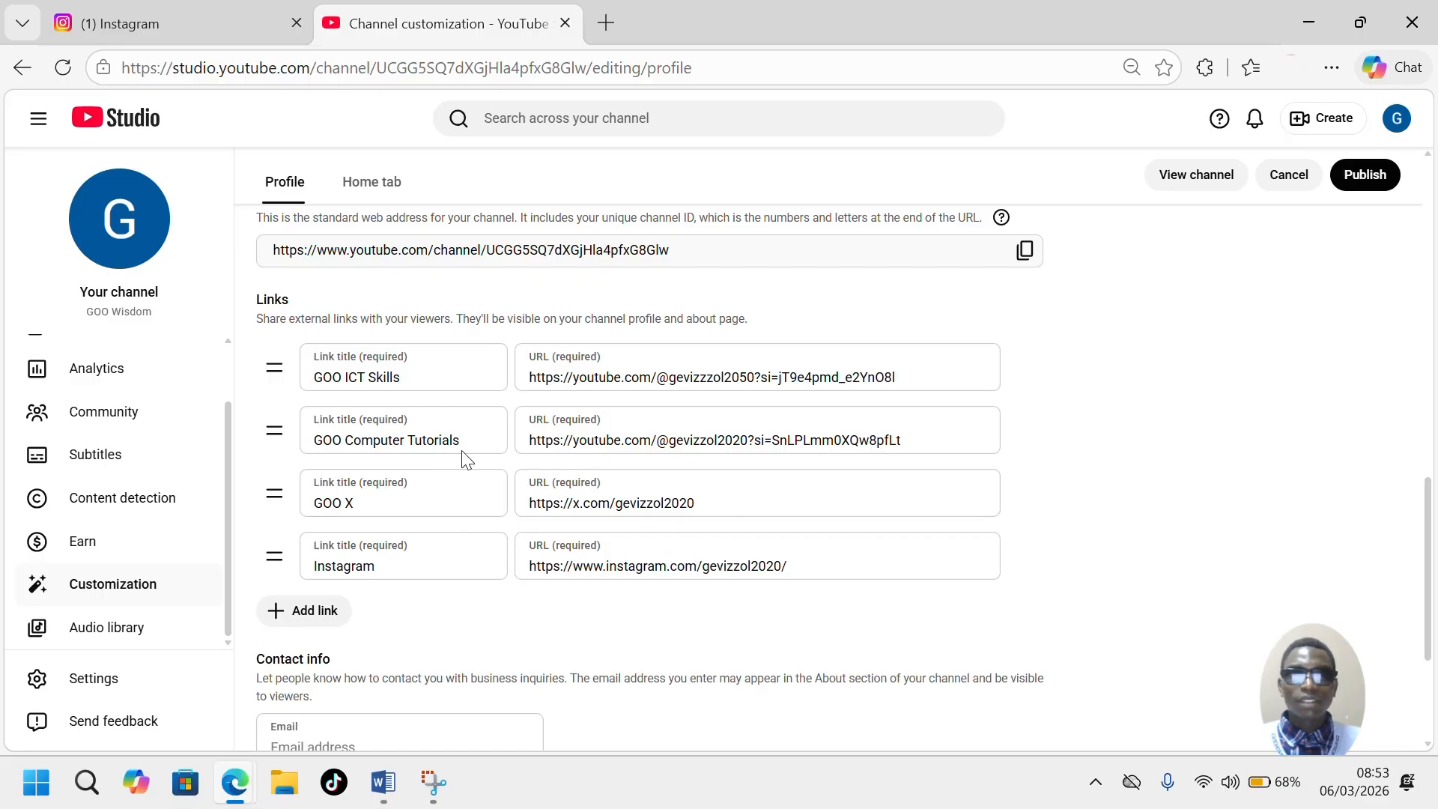
pyautogui.scroll(-3, 462, 605)
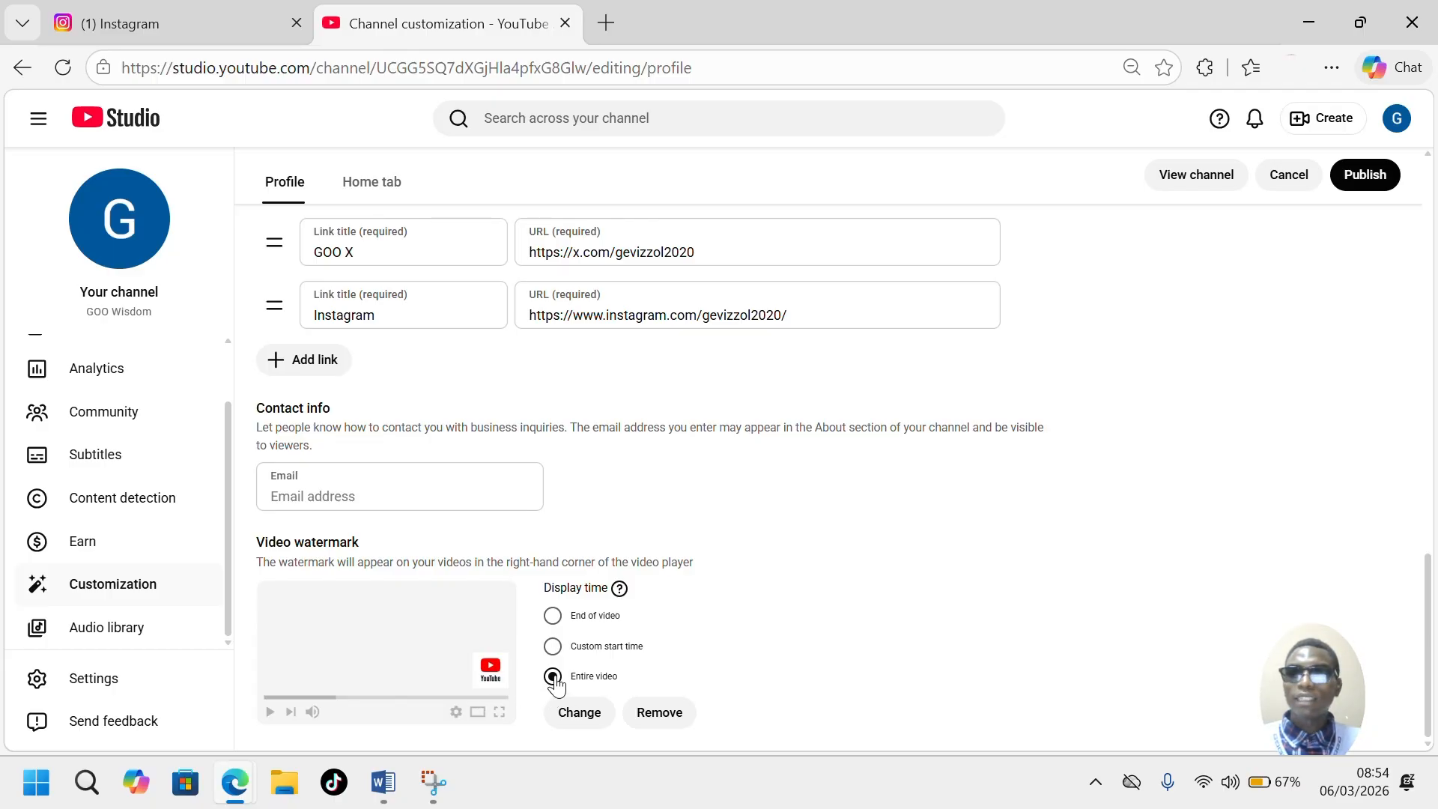
pyautogui.scroll(1, 572, 584)
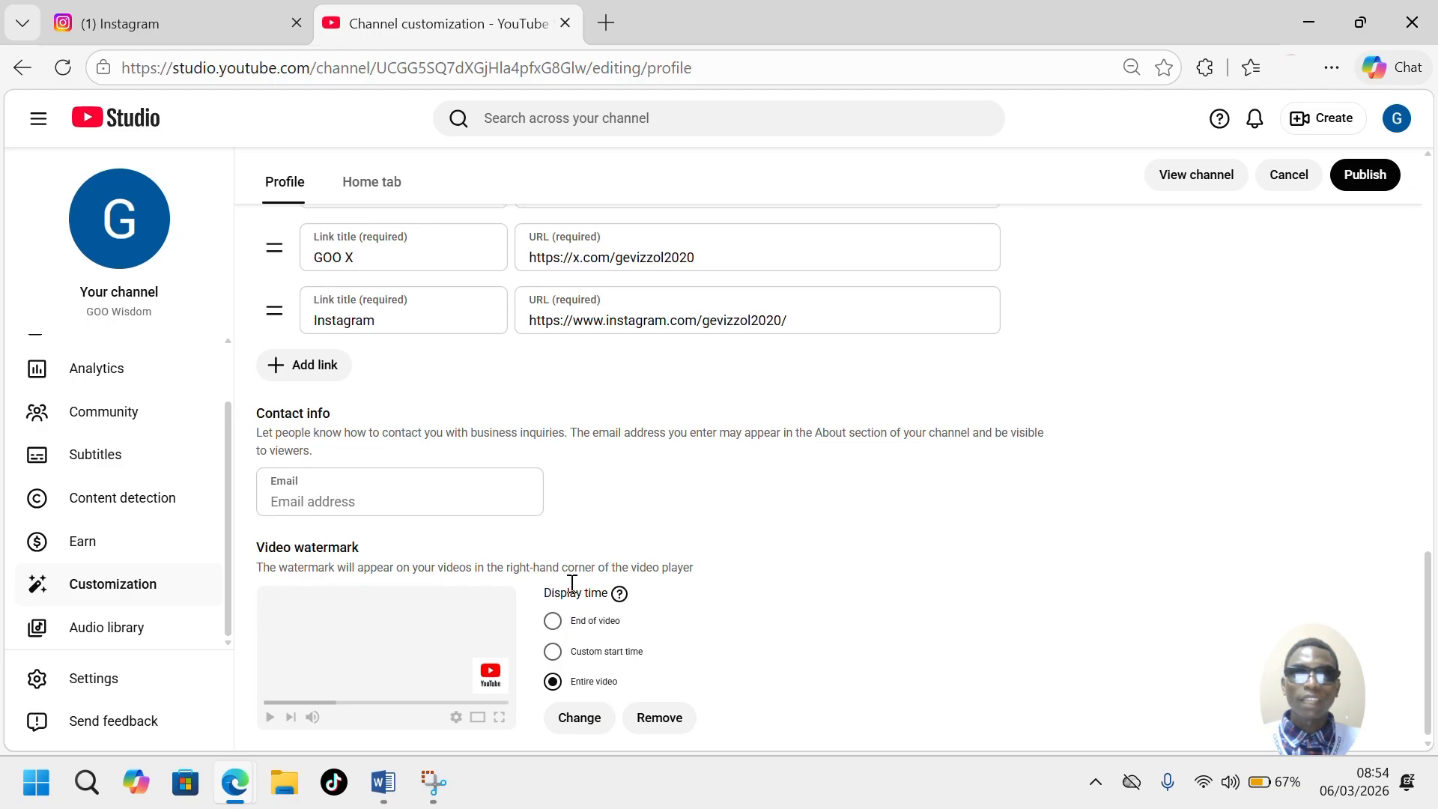
pyautogui.scroll(15, 573, 584)
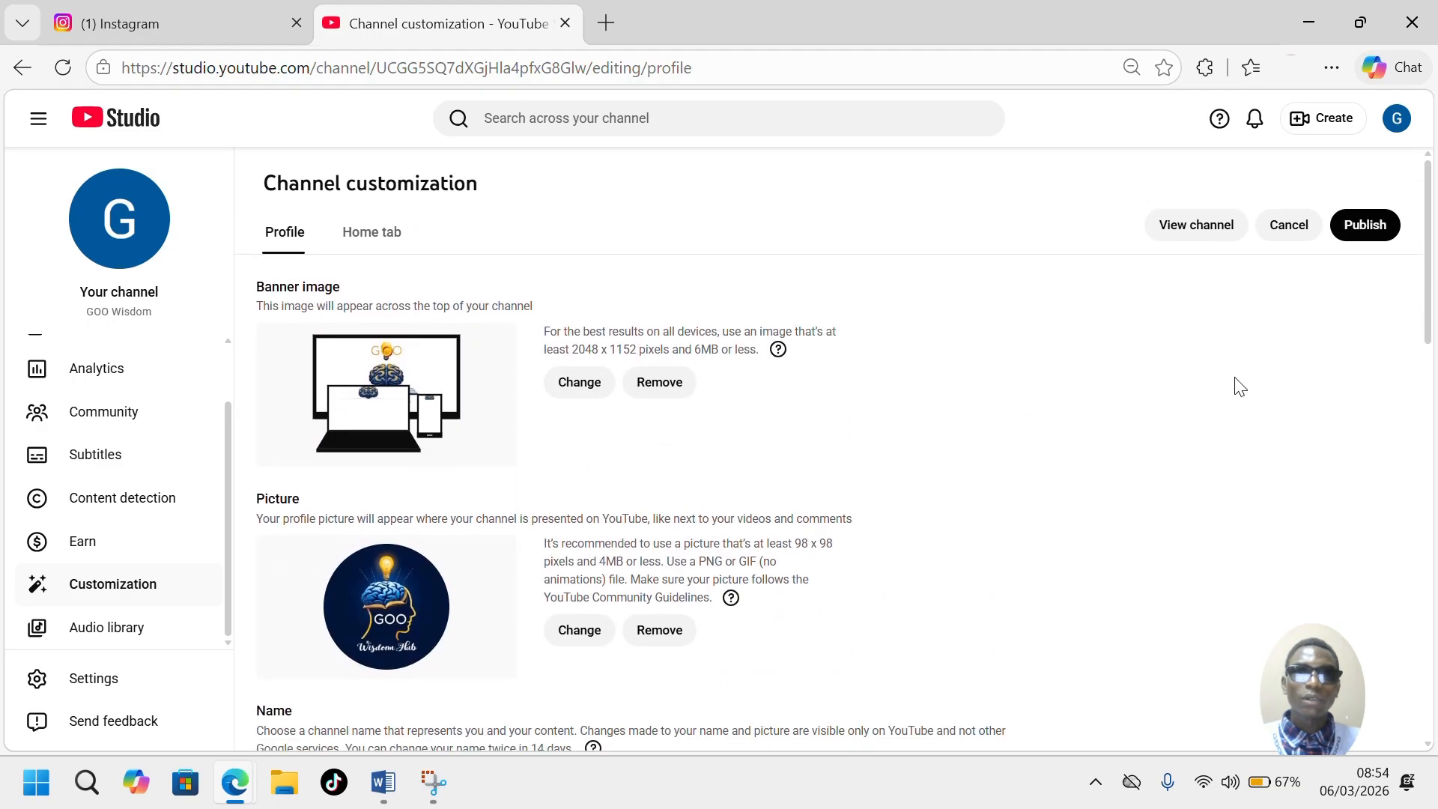
# - Publish the channel profile changes and open the public channel page to check its banner, picture and name
pyautogui.click(1356, 232)
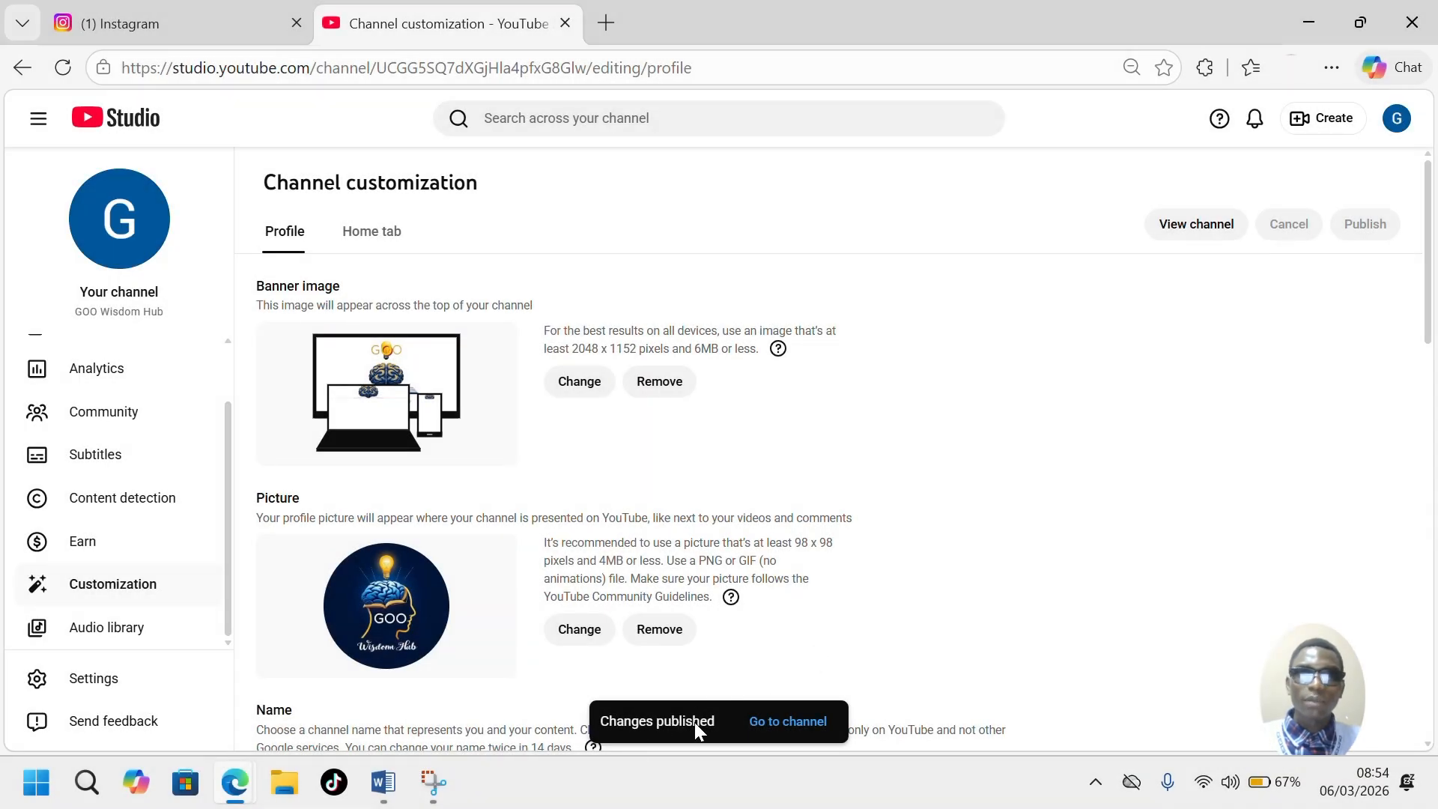
pyautogui.click(777, 736)
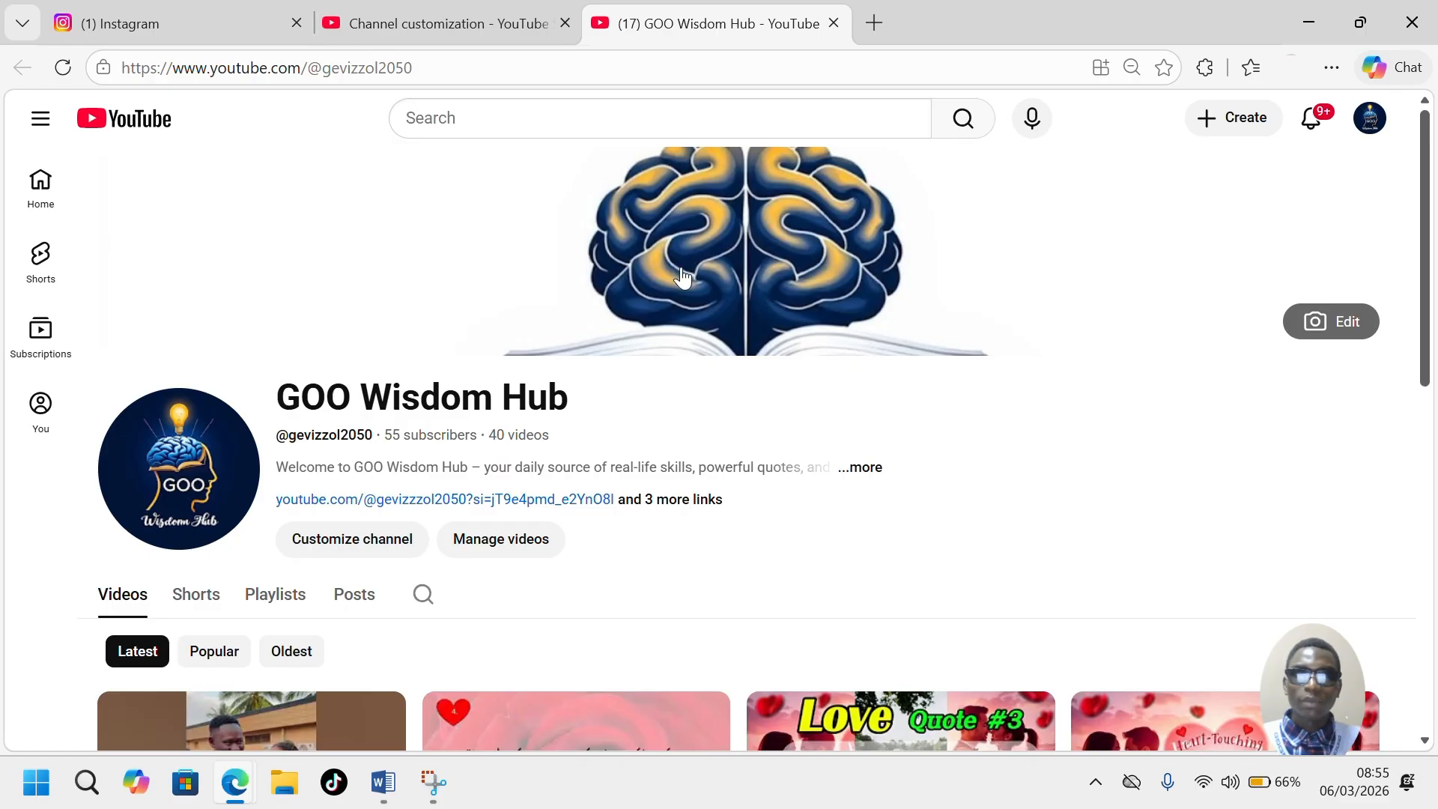
pyautogui.scroll(-1, 629, 374)
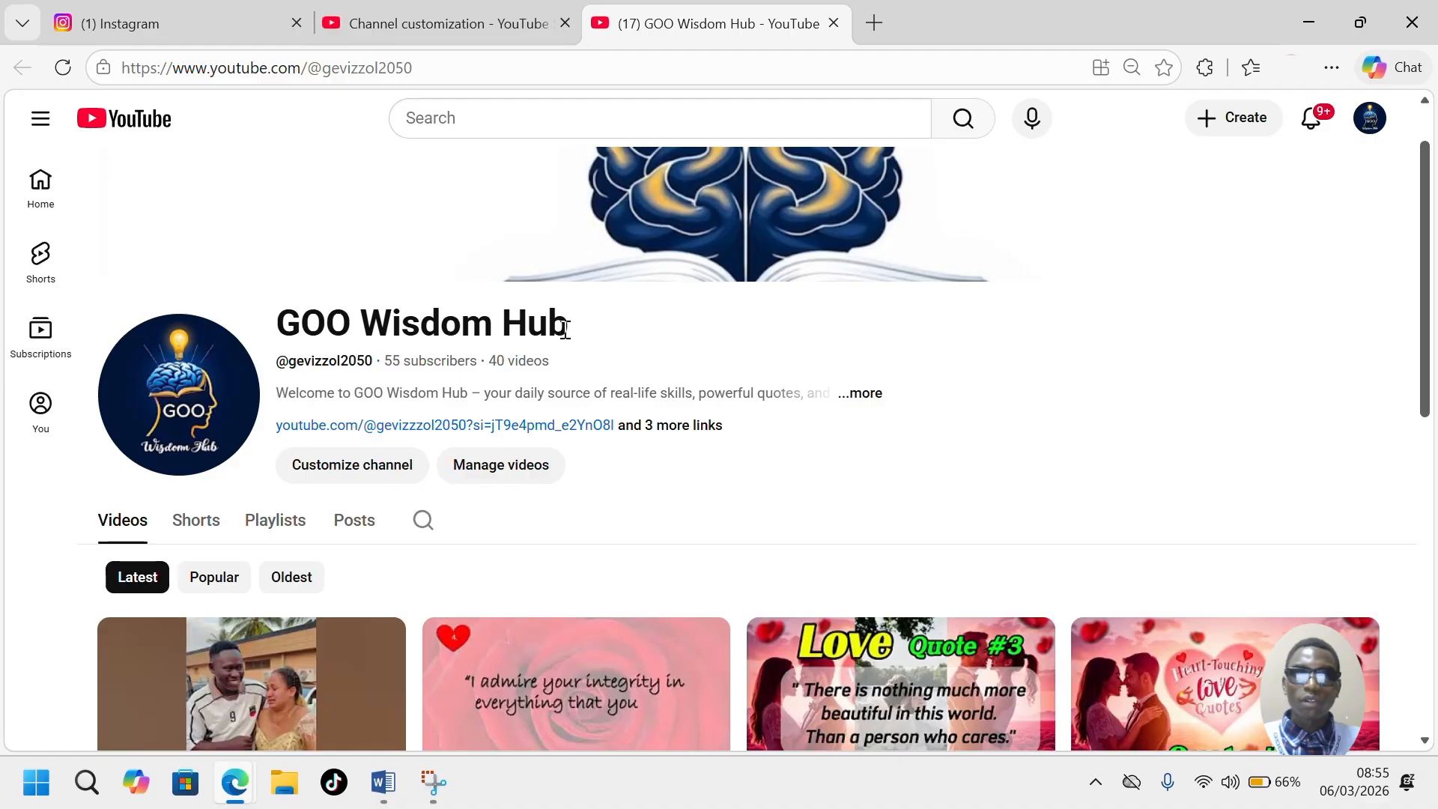
pyautogui.moveTo(147, 335)
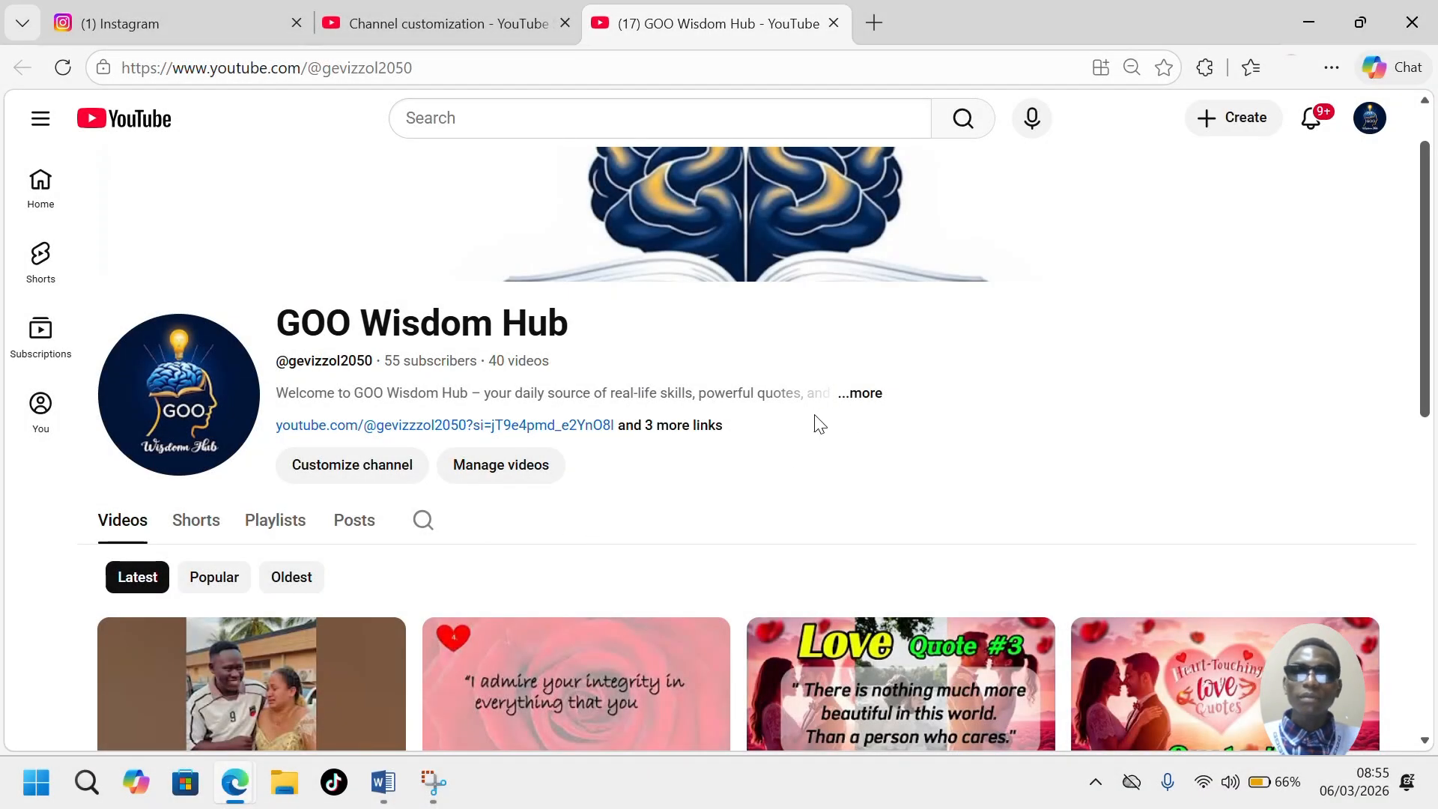
# - Open the channel's full description, check its links and follow the Instagram link
pyautogui.click(868, 394)
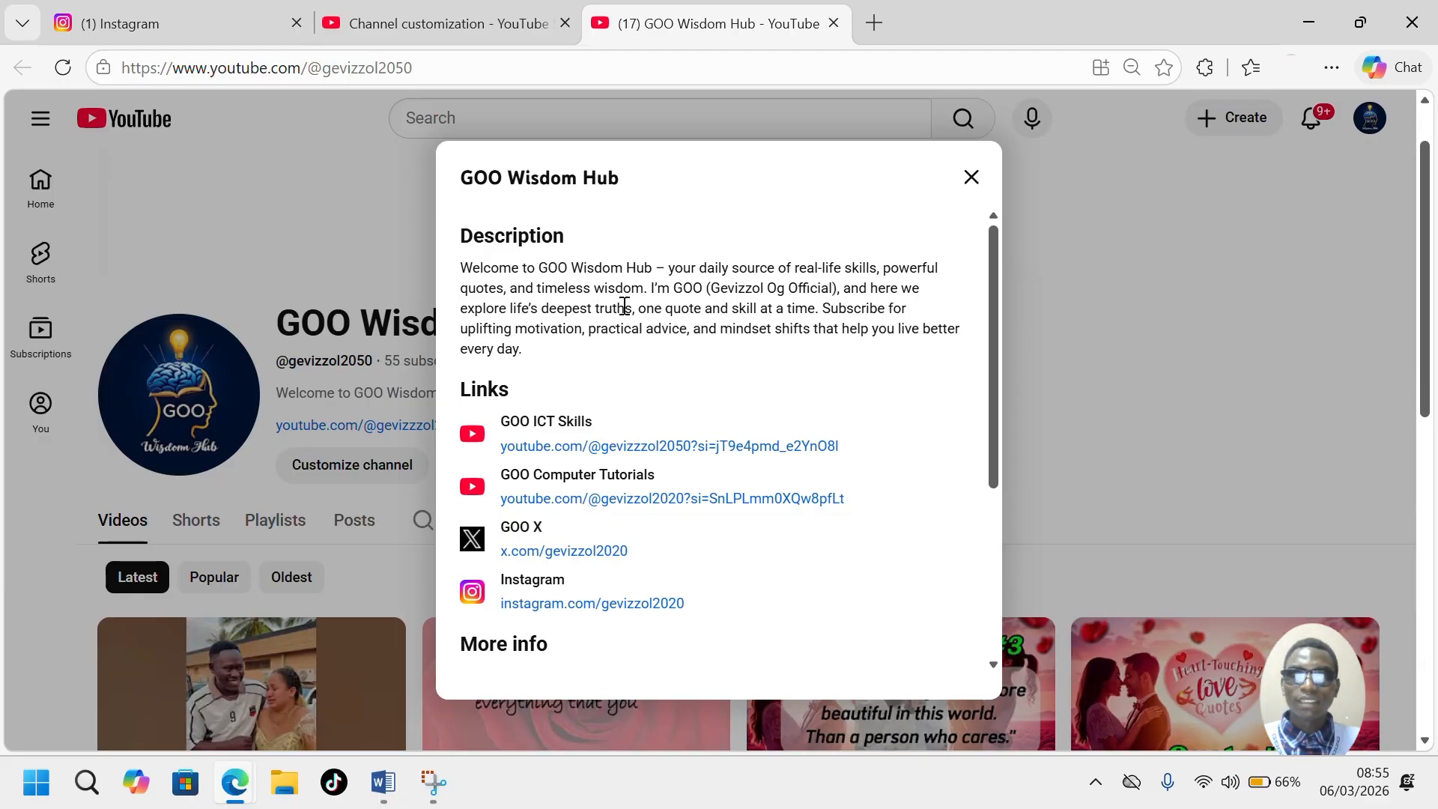
pyautogui.scroll(-1, 658, 344)
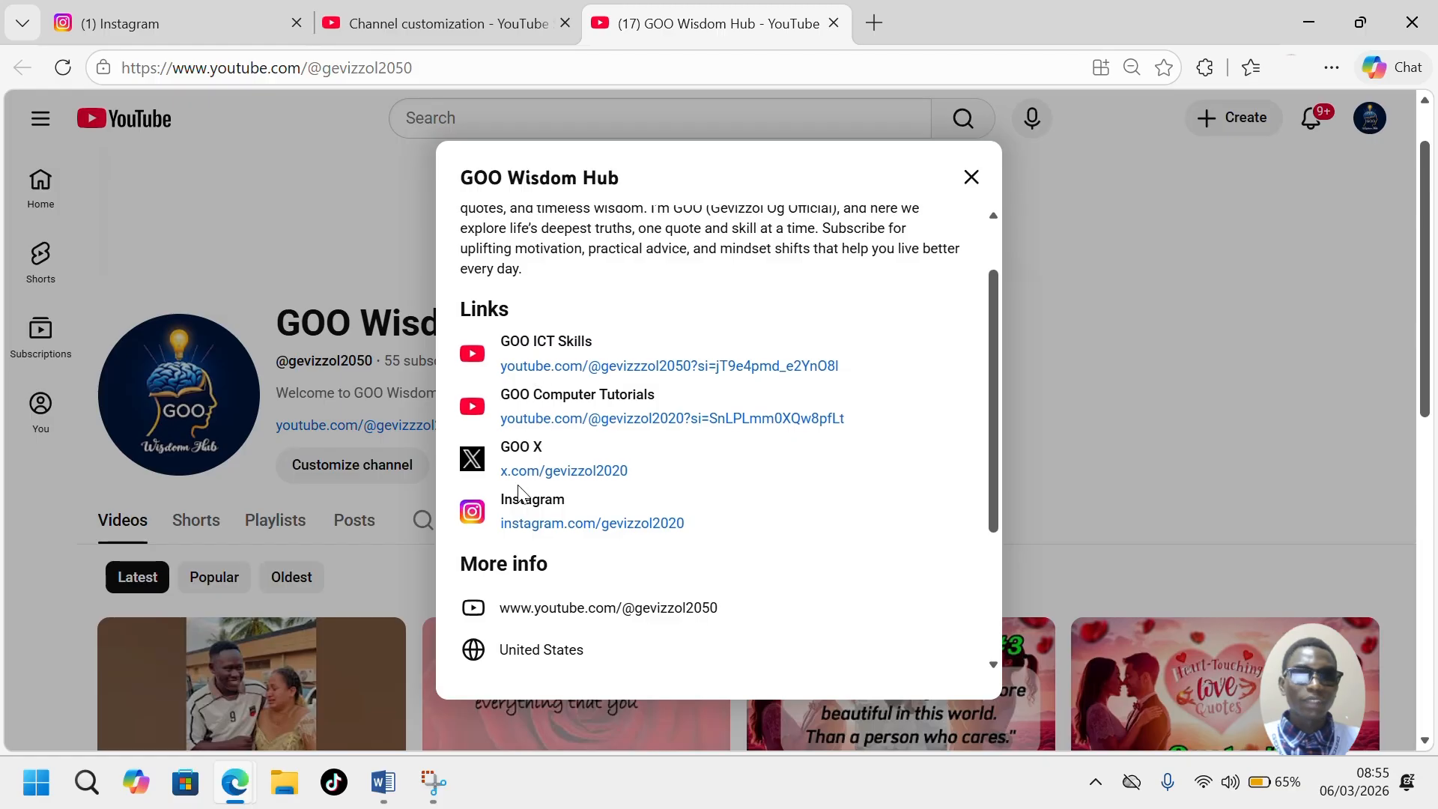
pyautogui.click(561, 534)
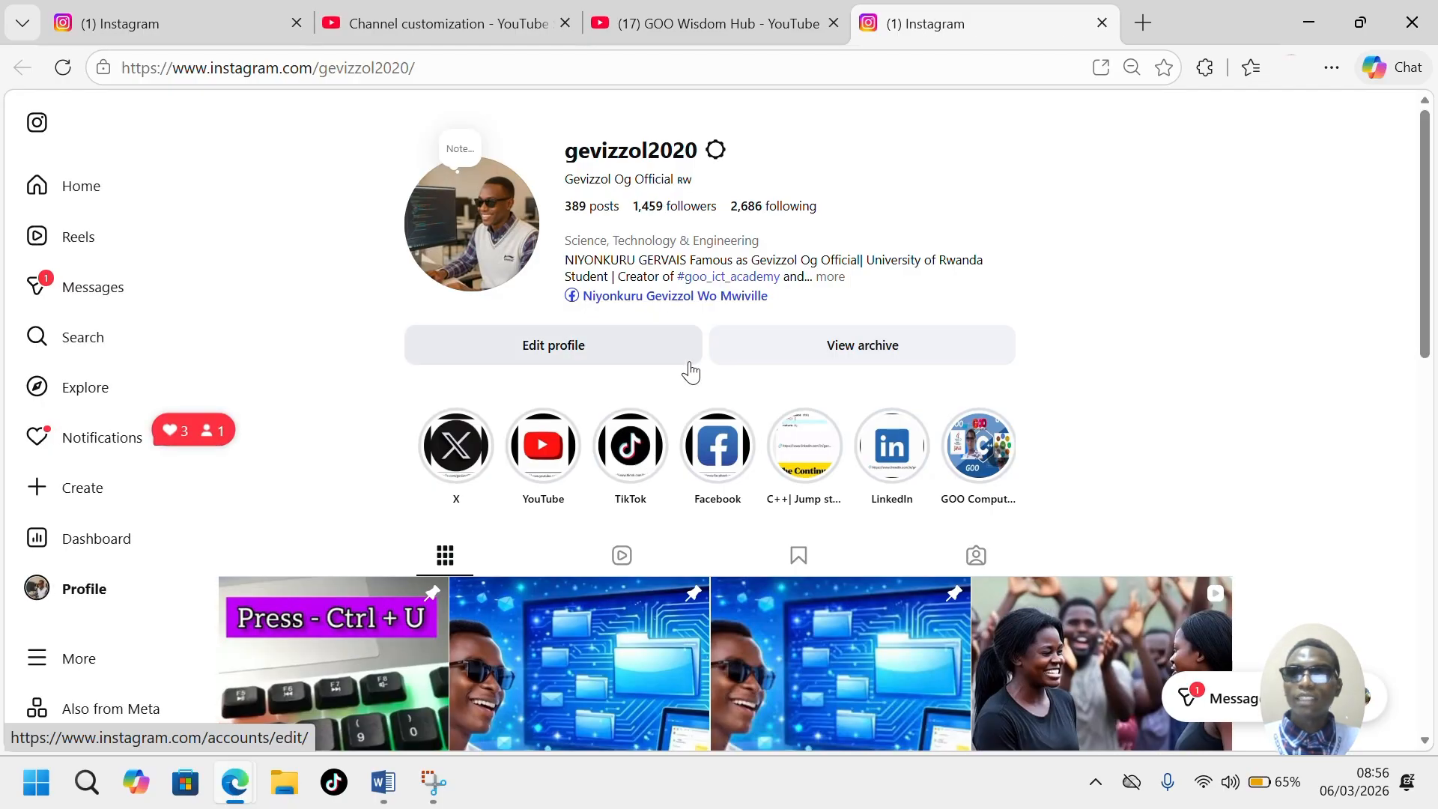
# - Look through the posts on the linked Instagram profile to check that the link leads to the right account
pyautogui.scroll(-15, 632, 508)
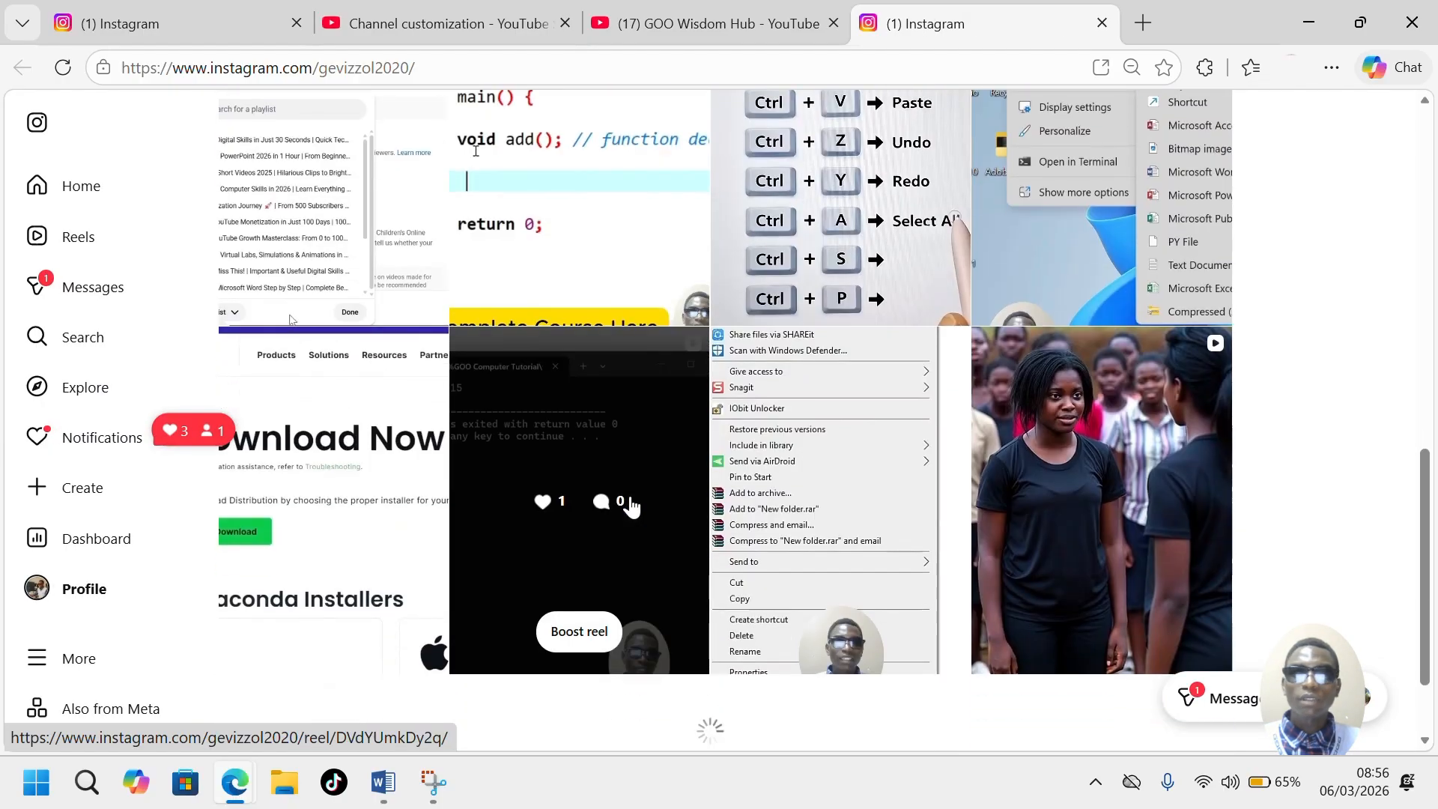
pyautogui.scroll(10, 632, 507)
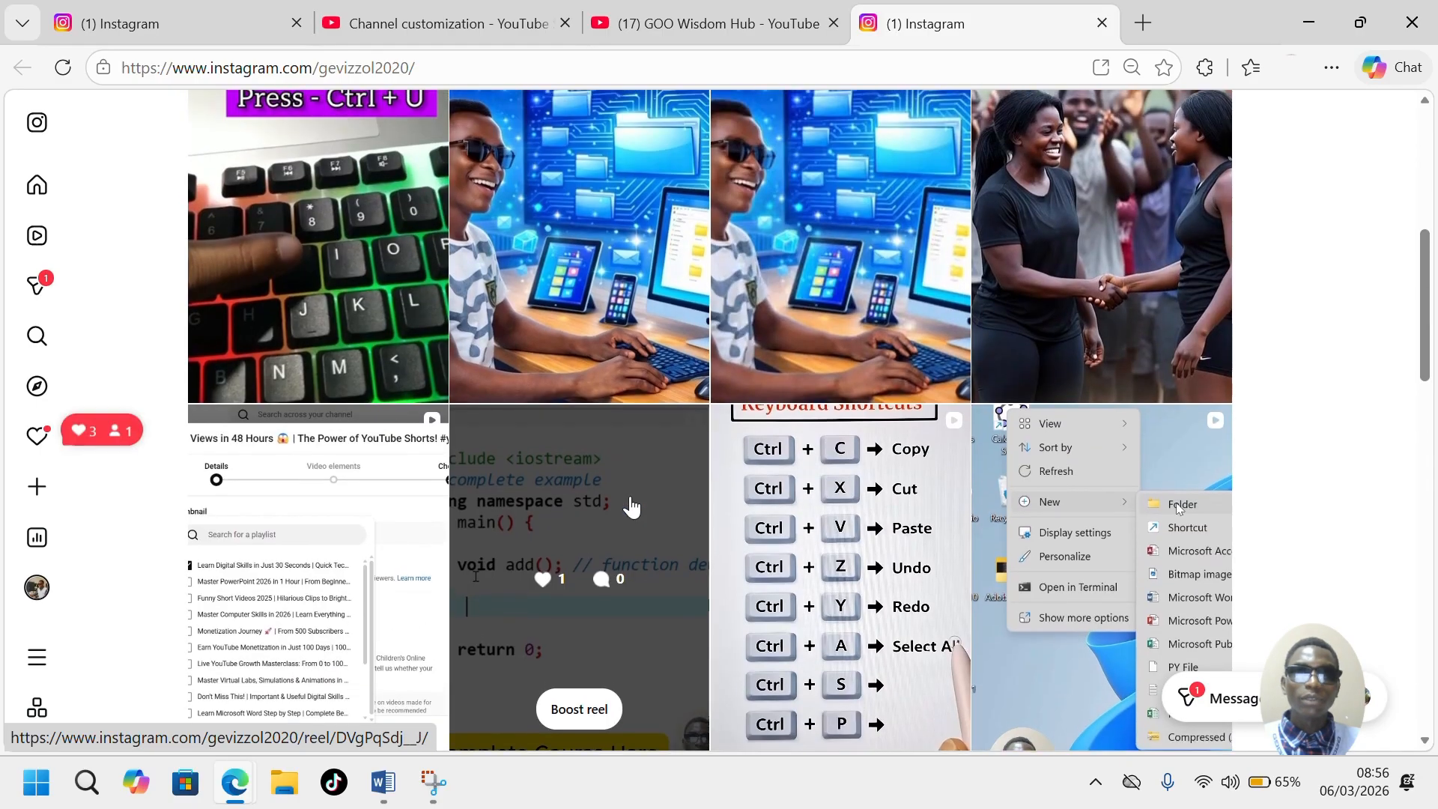
pyautogui.scroll(-2, 631, 508)
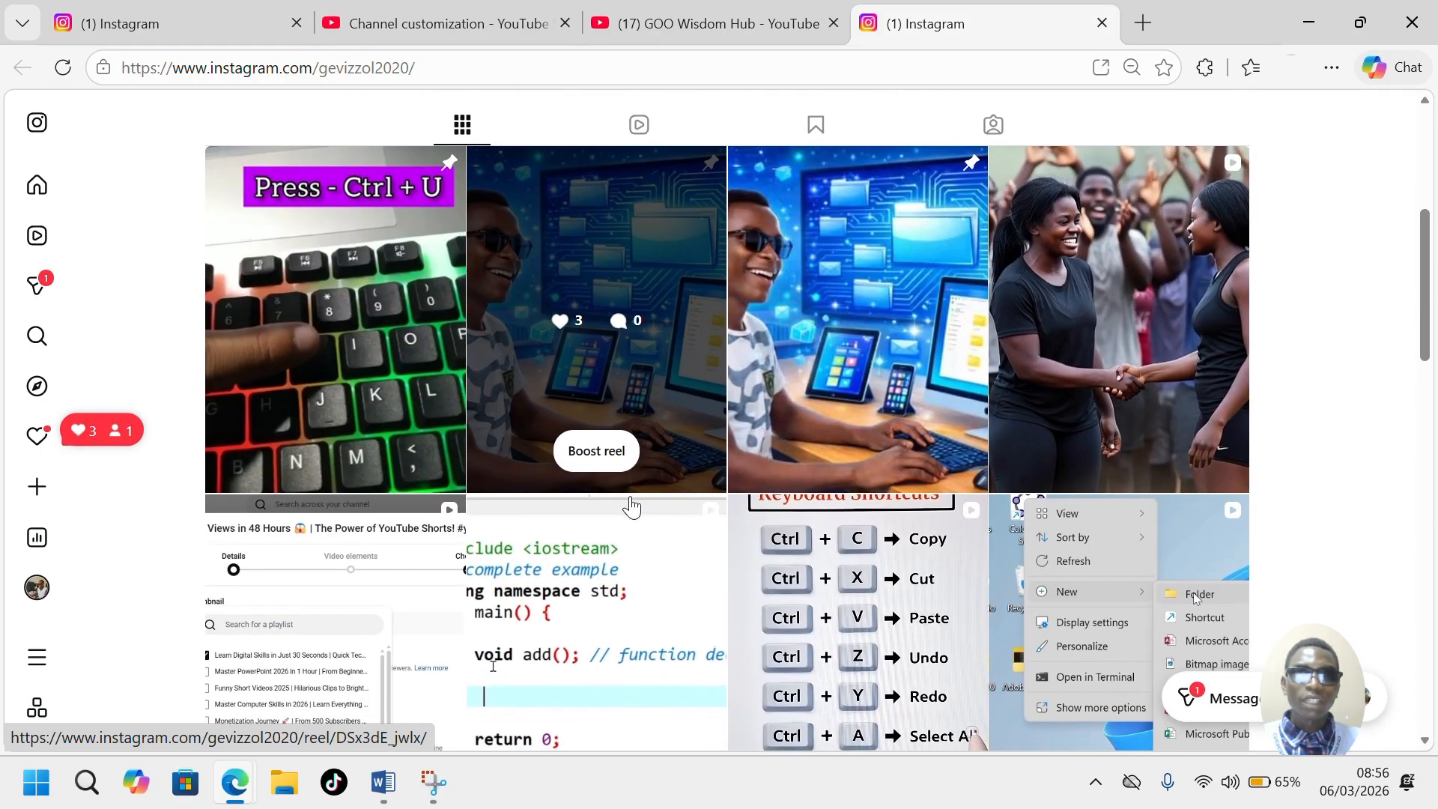
pyautogui.scroll(1, 632, 507)
pyautogui.scroll(-4, 631, 507)
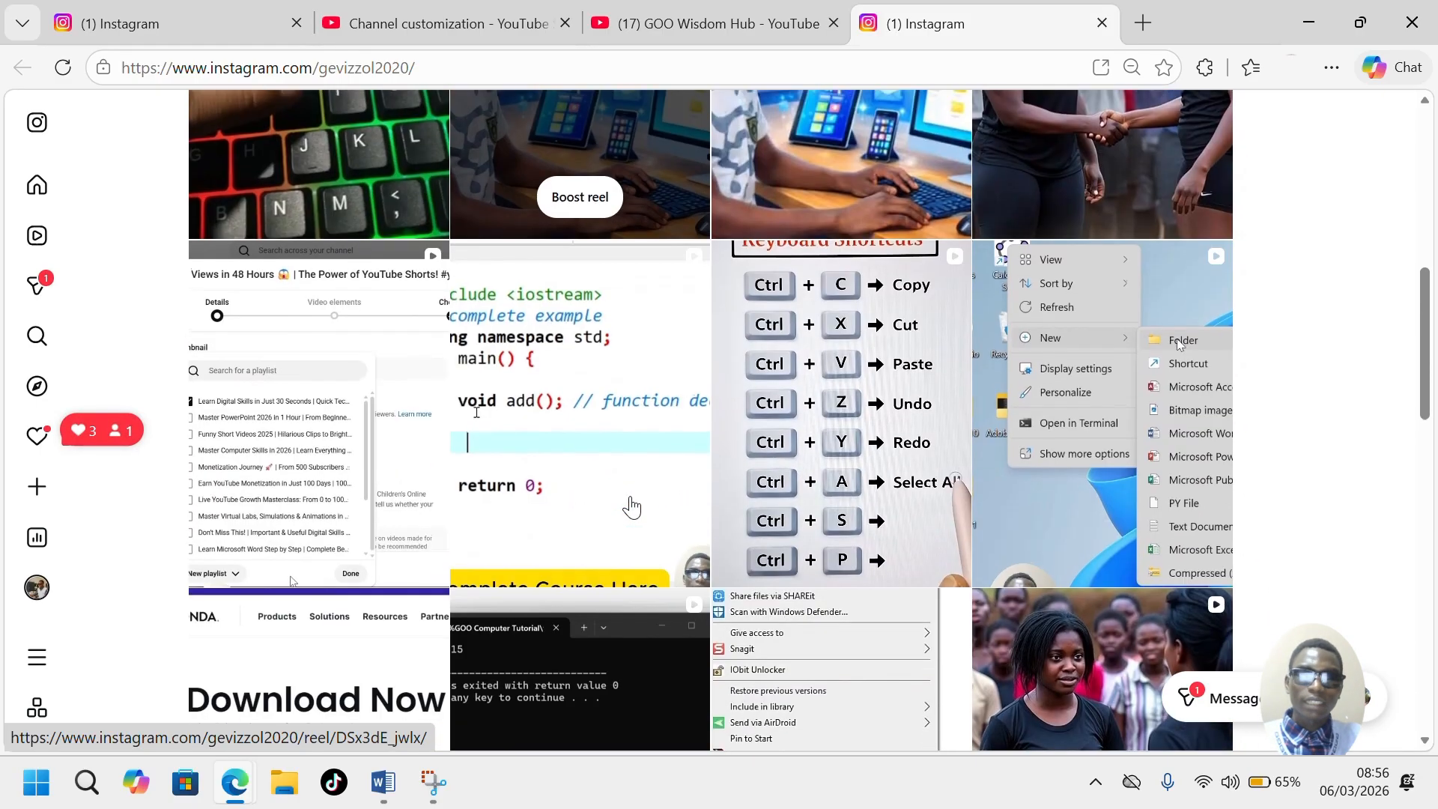
pyautogui.scroll(-5, 631, 508)
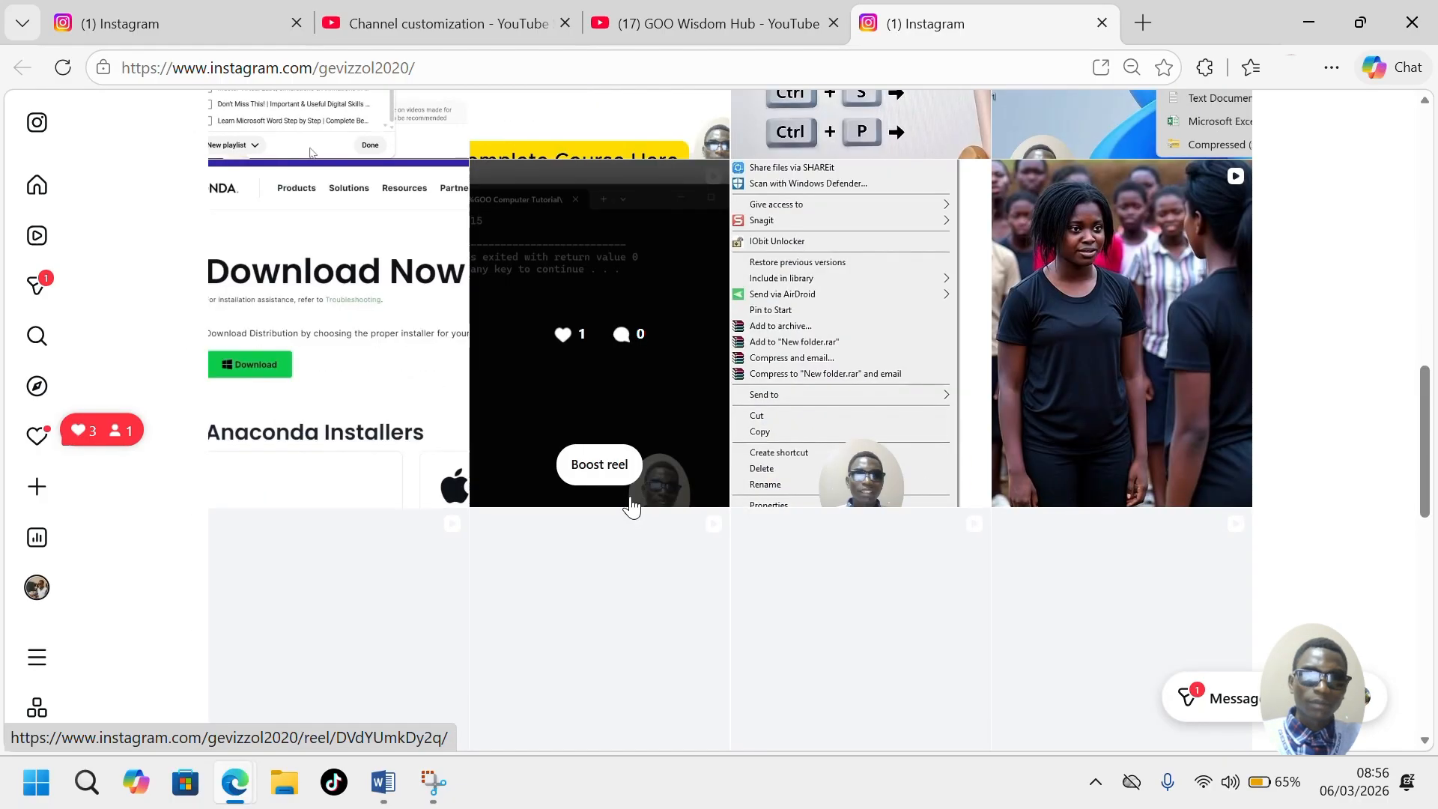
pyautogui.scroll(9, 632, 508)
pyautogui.scroll(-3, 631, 508)
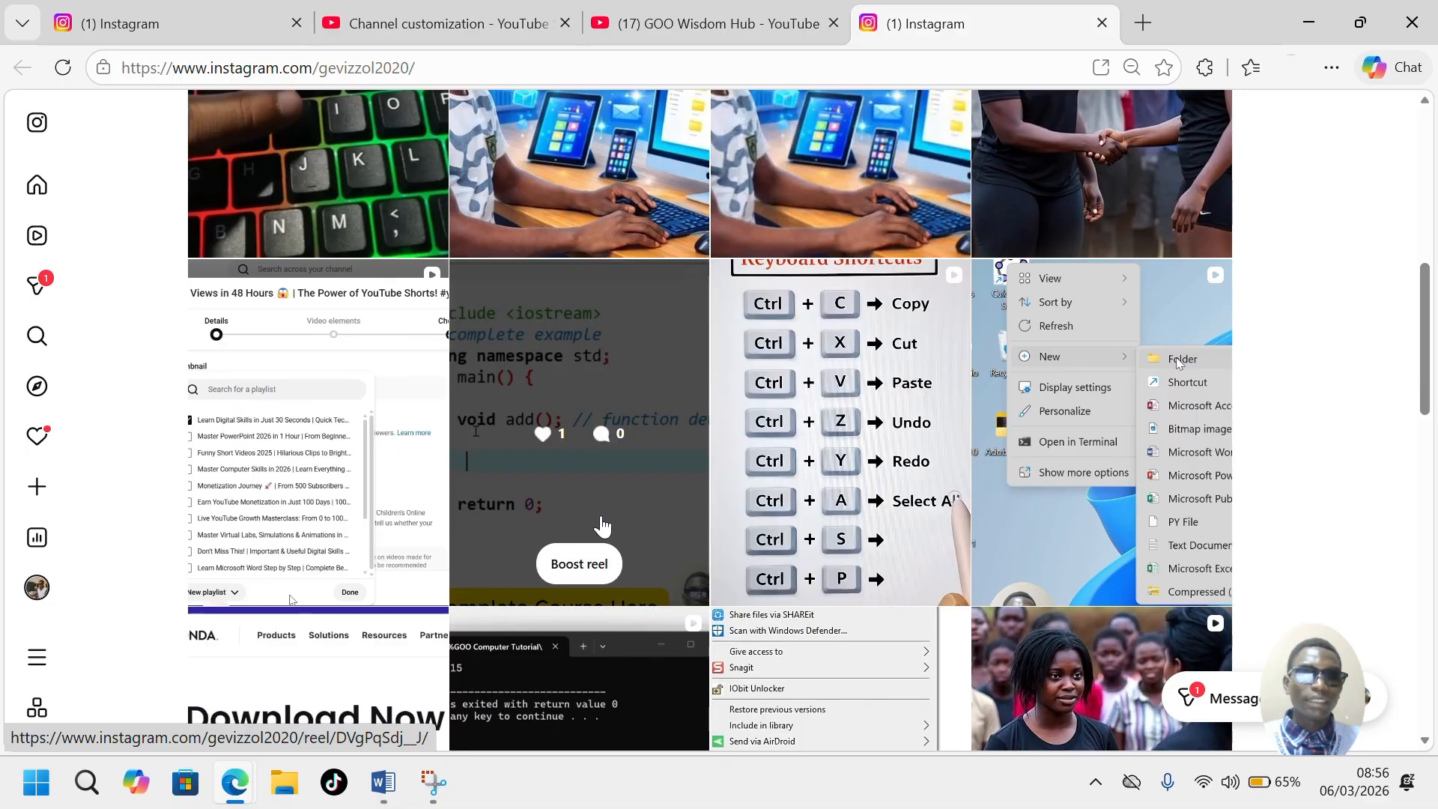
pyautogui.scroll(-1, 636, 524)
pyautogui.scroll(-11, 629, 524)
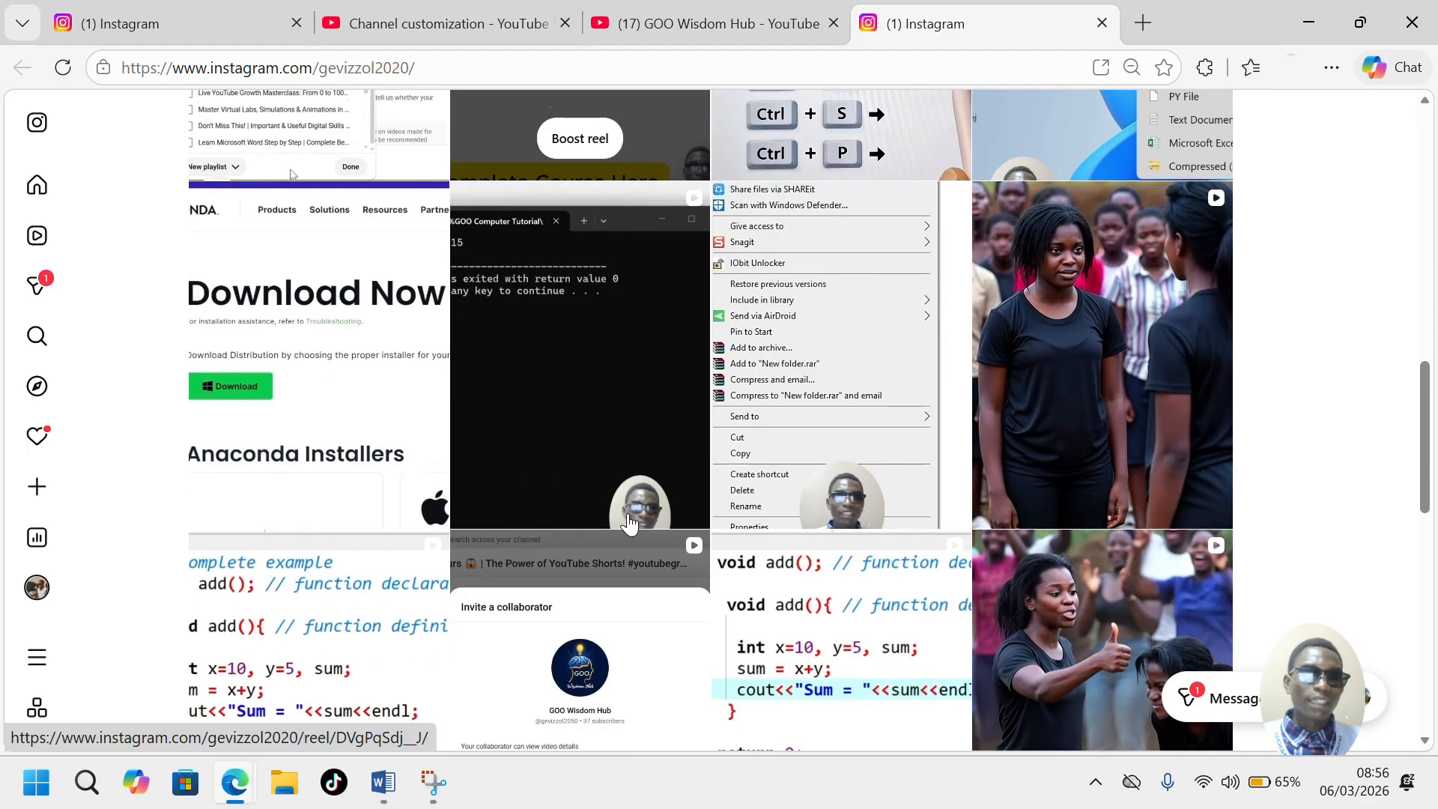
pyautogui.scroll(-7, 629, 524)
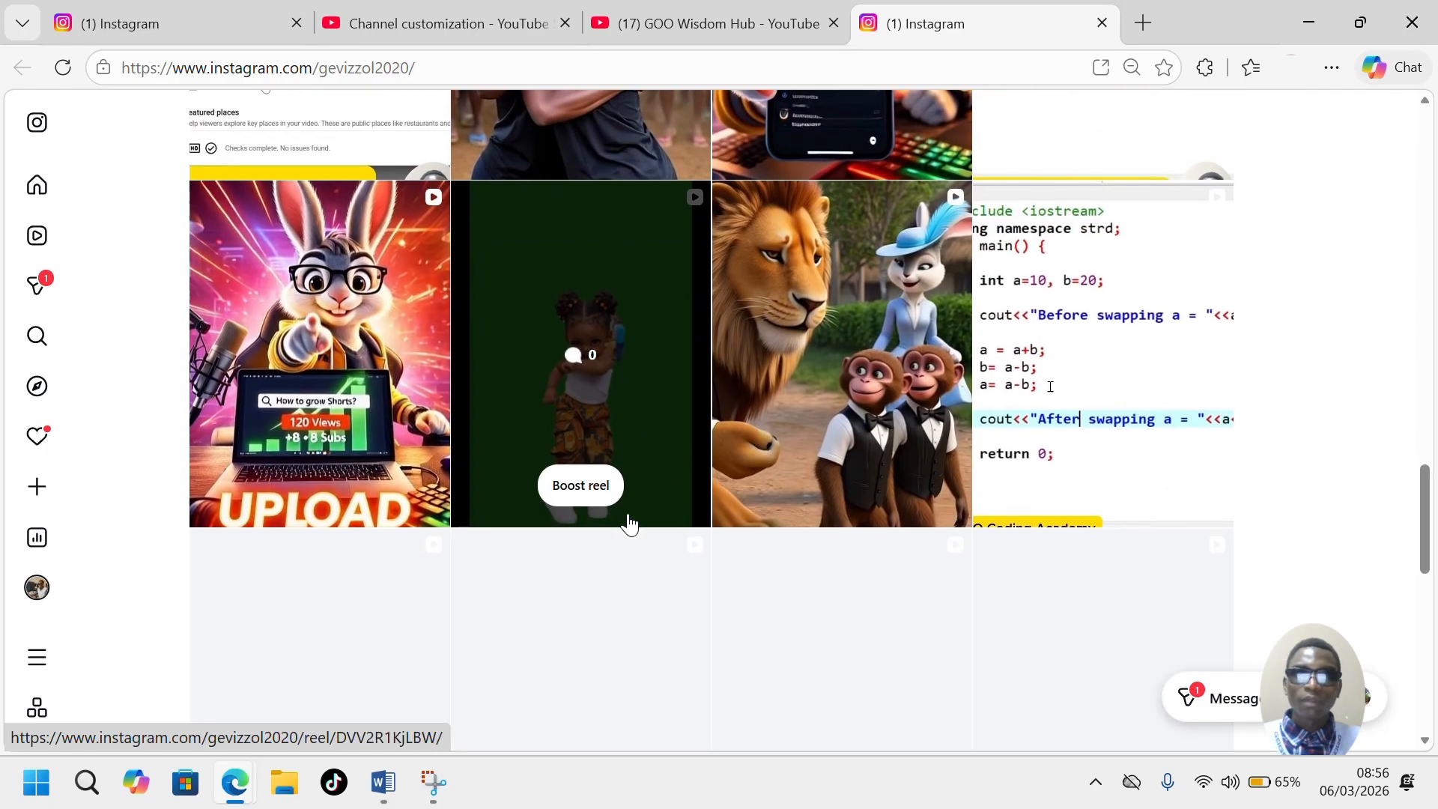
pyautogui.scroll(16, 629, 524)
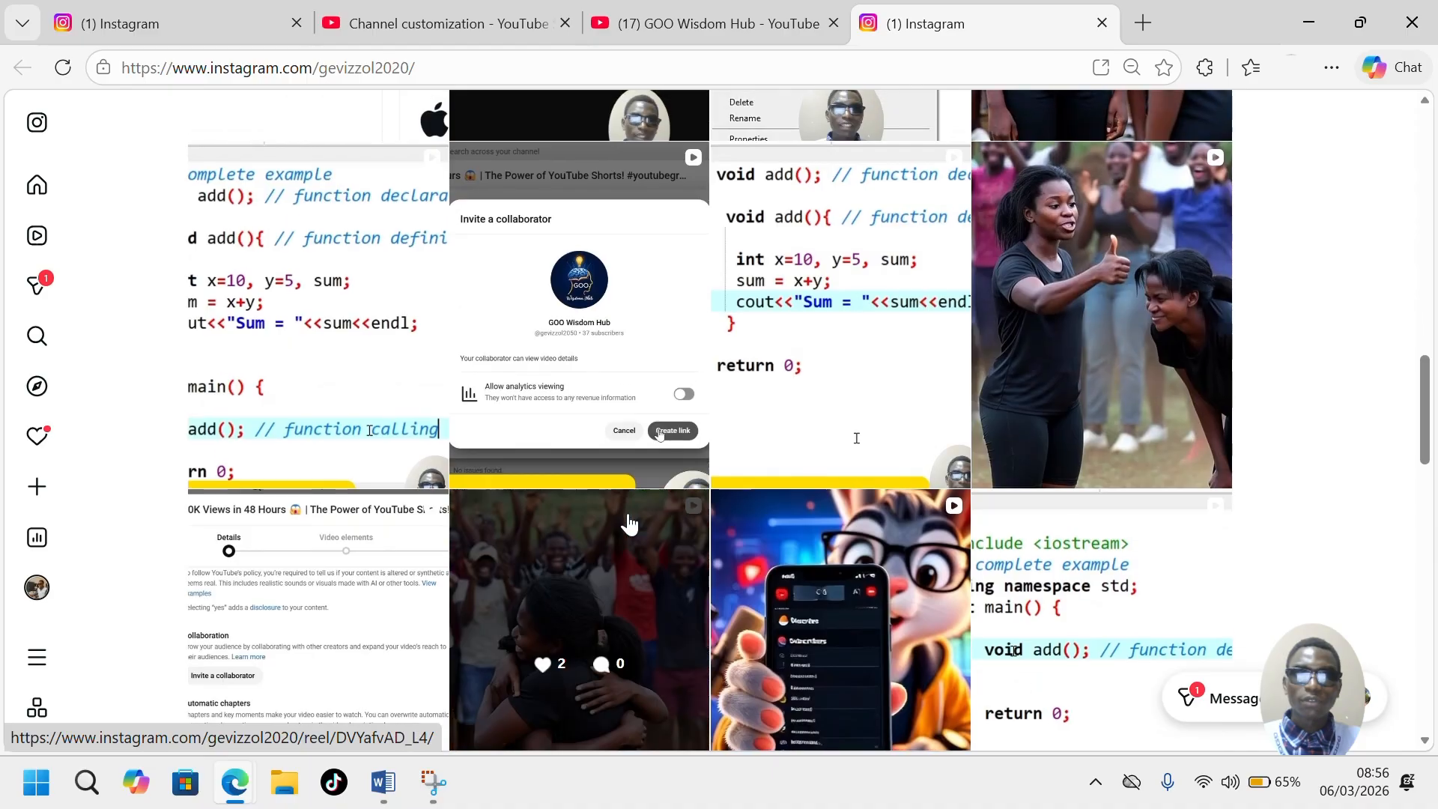
pyautogui.scroll(10, 629, 524)
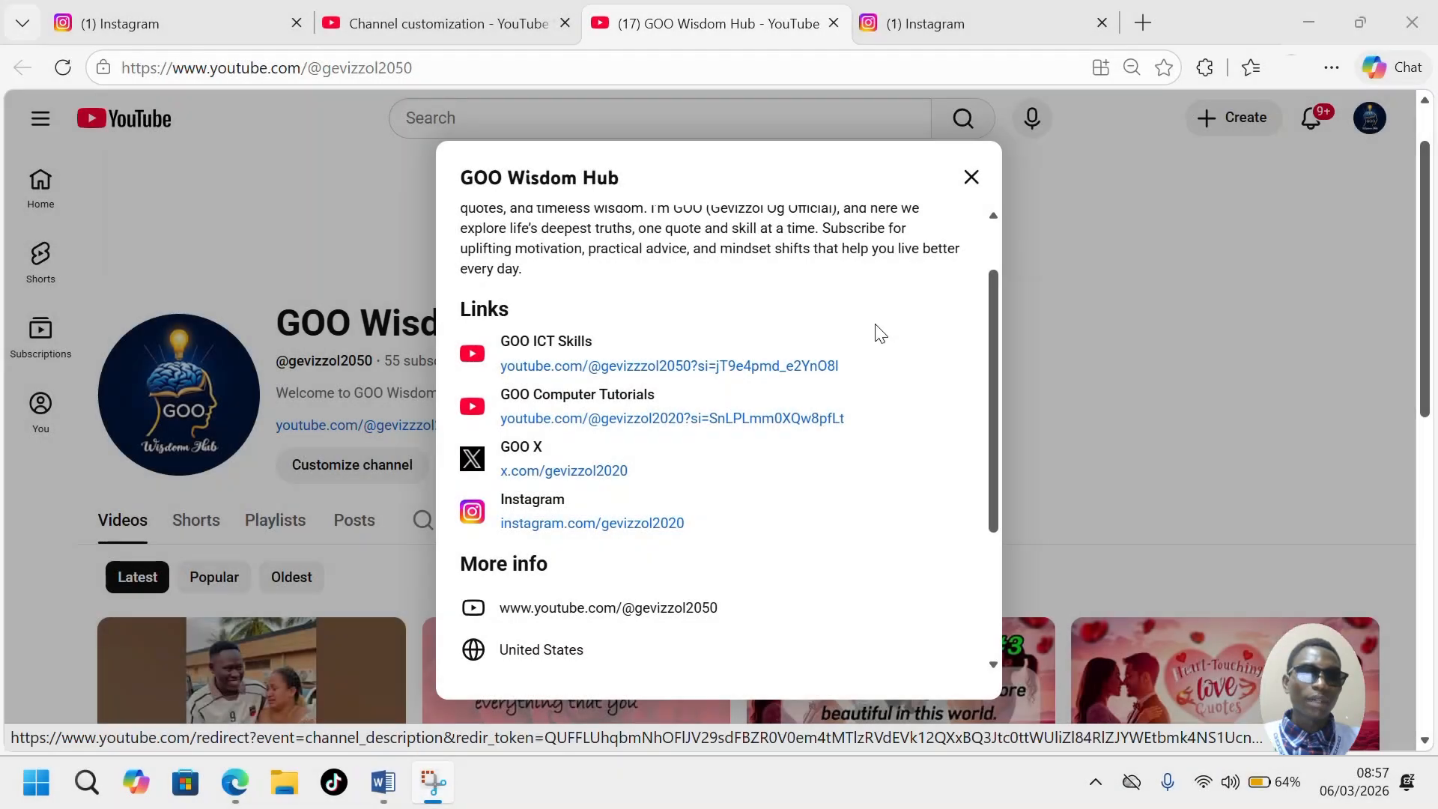
# - Return to the channel page, reopen the channel details through its additional links, and review the links and More info section
pyautogui.click(970, 179)
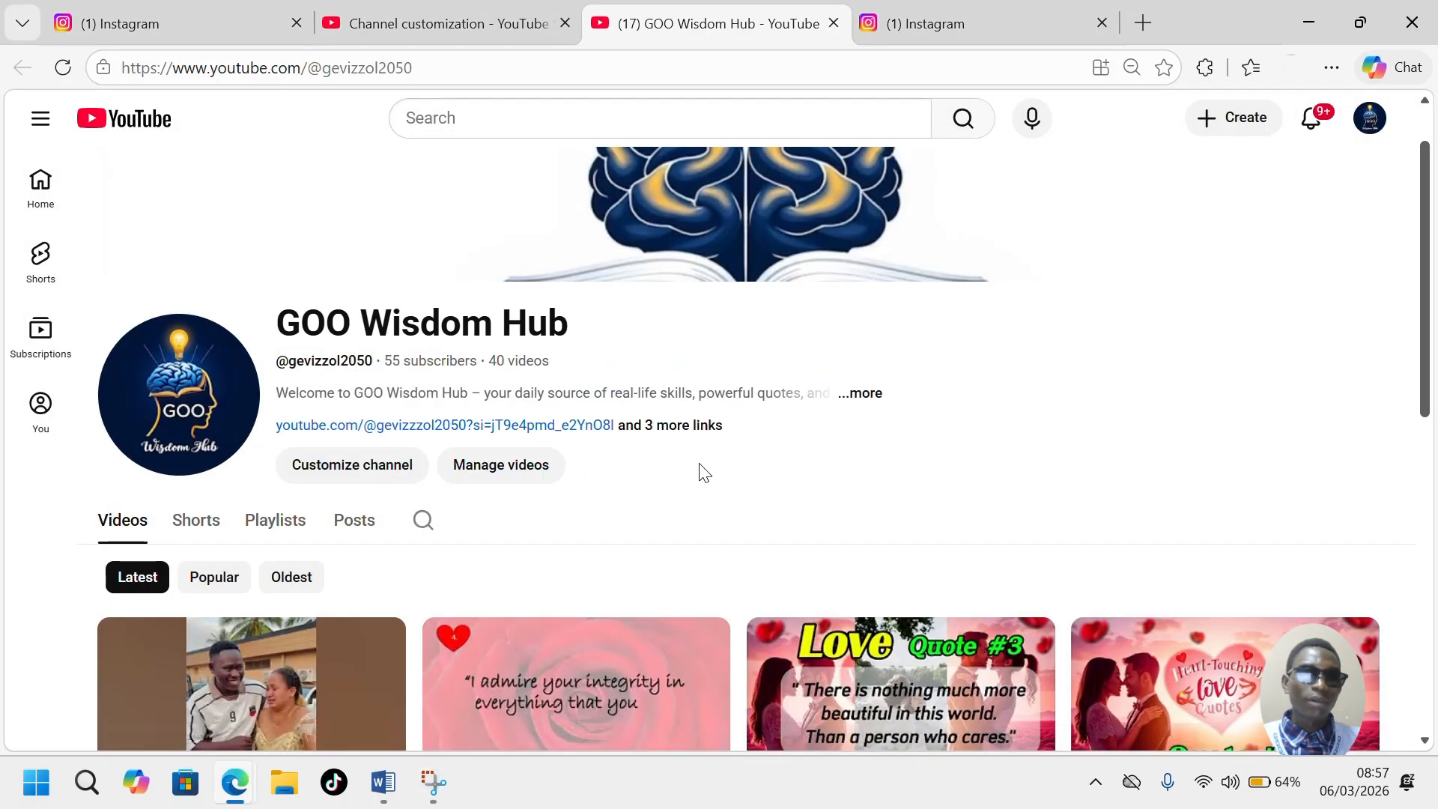
pyautogui.scroll(-2, 592, 525)
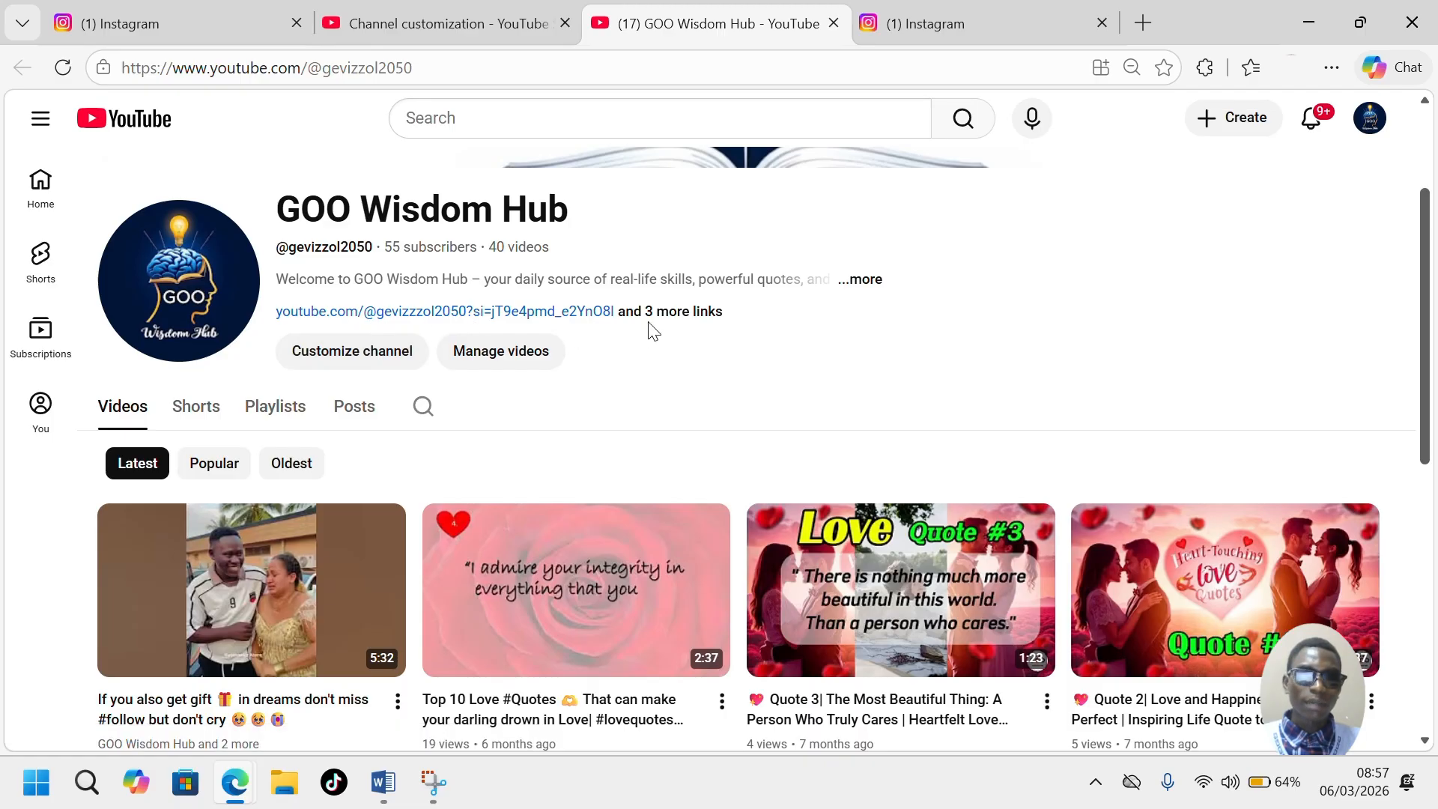
pyautogui.click(683, 314)
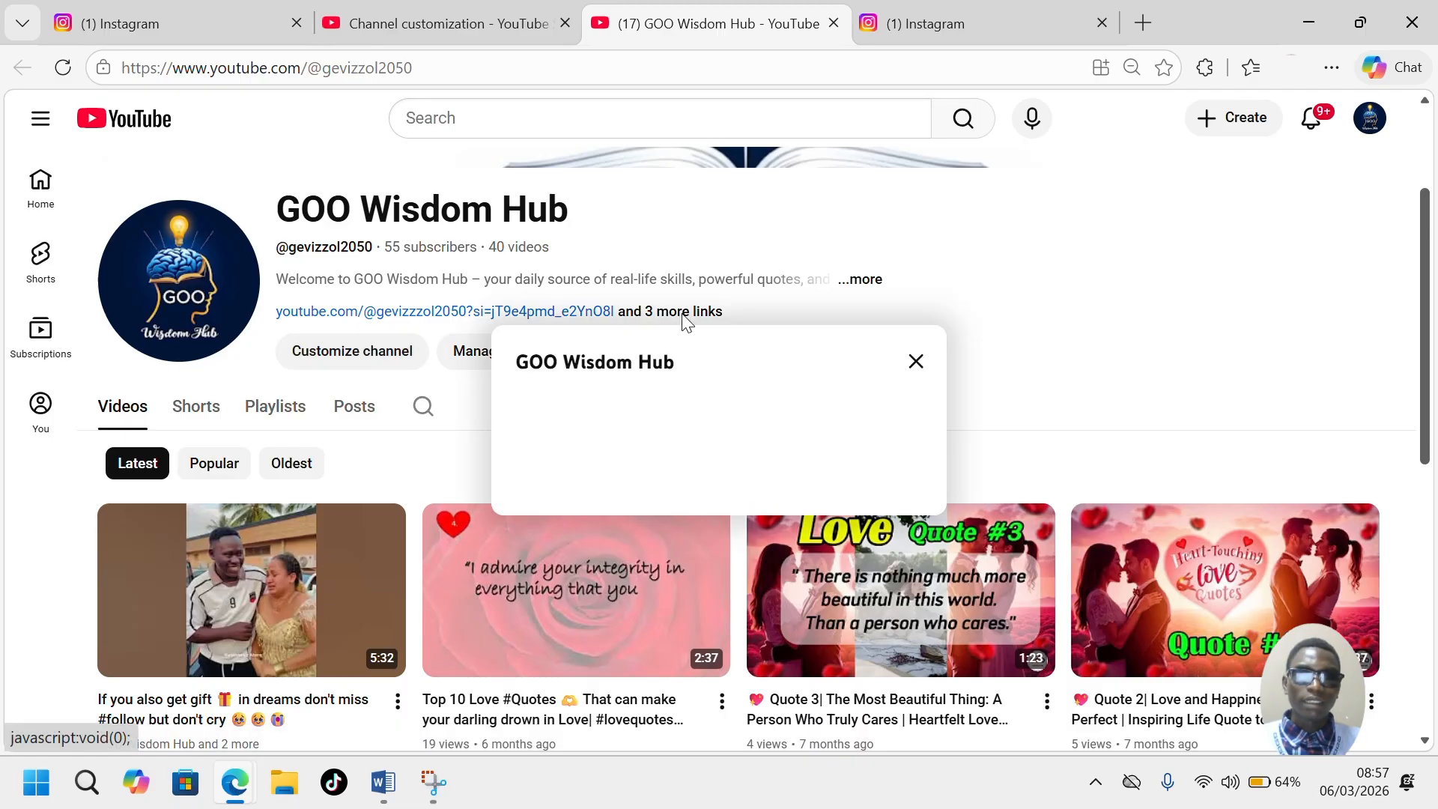
pyautogui.scroll(-1, 650, 562)
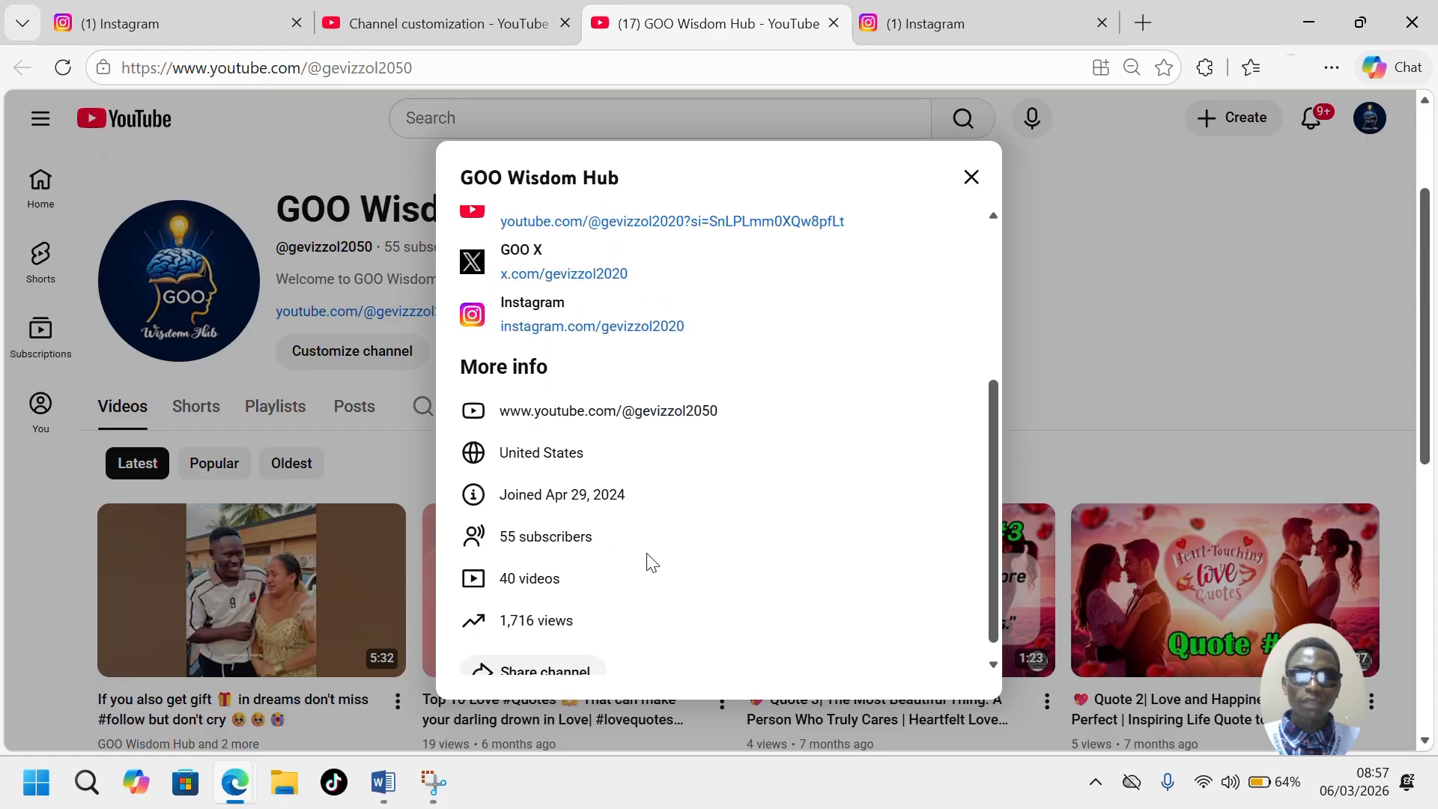
pyautogui.scroll(5, 651, 562)
pyautogui.scroll(-5, 651, 562)
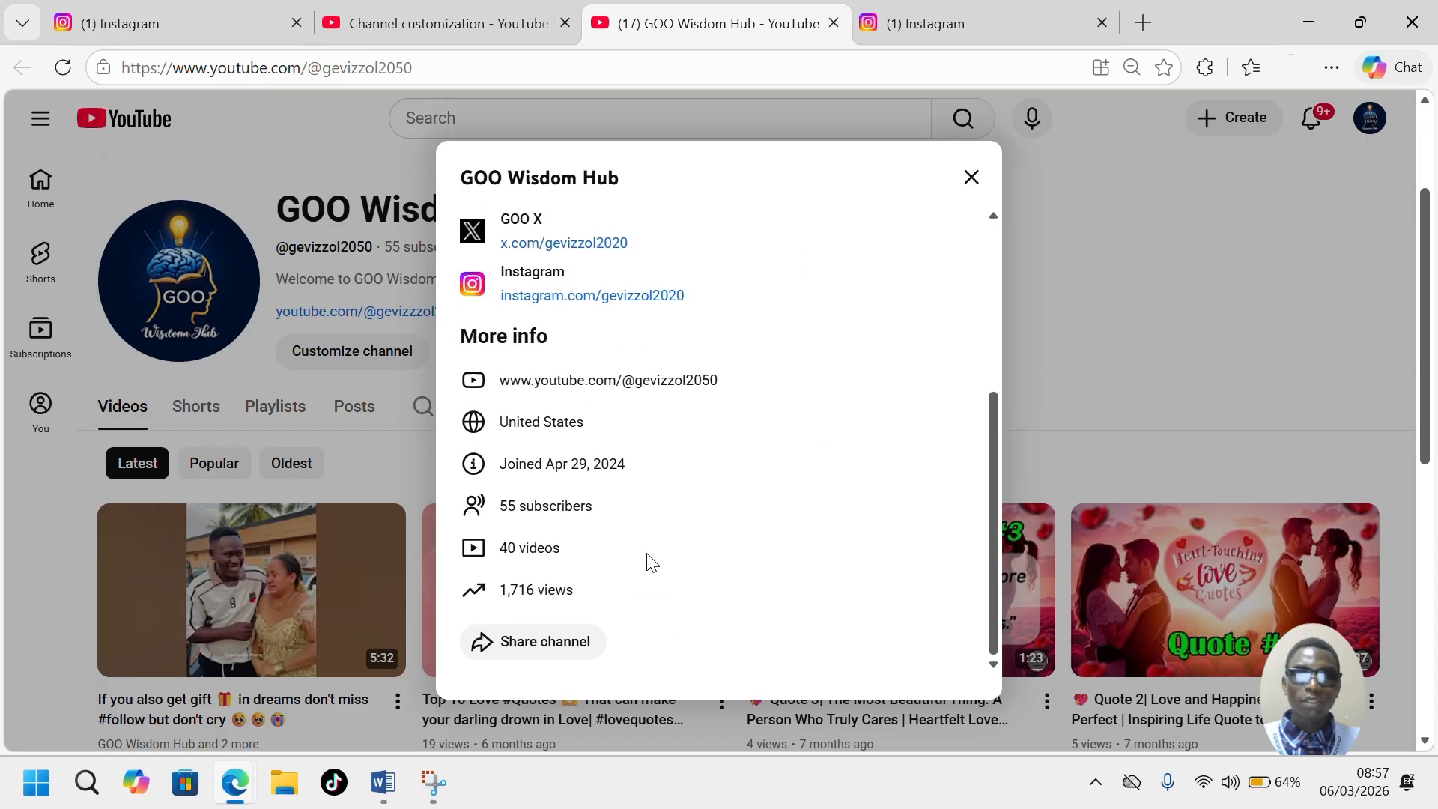
pyautogui.scroll(5, 647, 556)
pyautogui.click(971, 177)
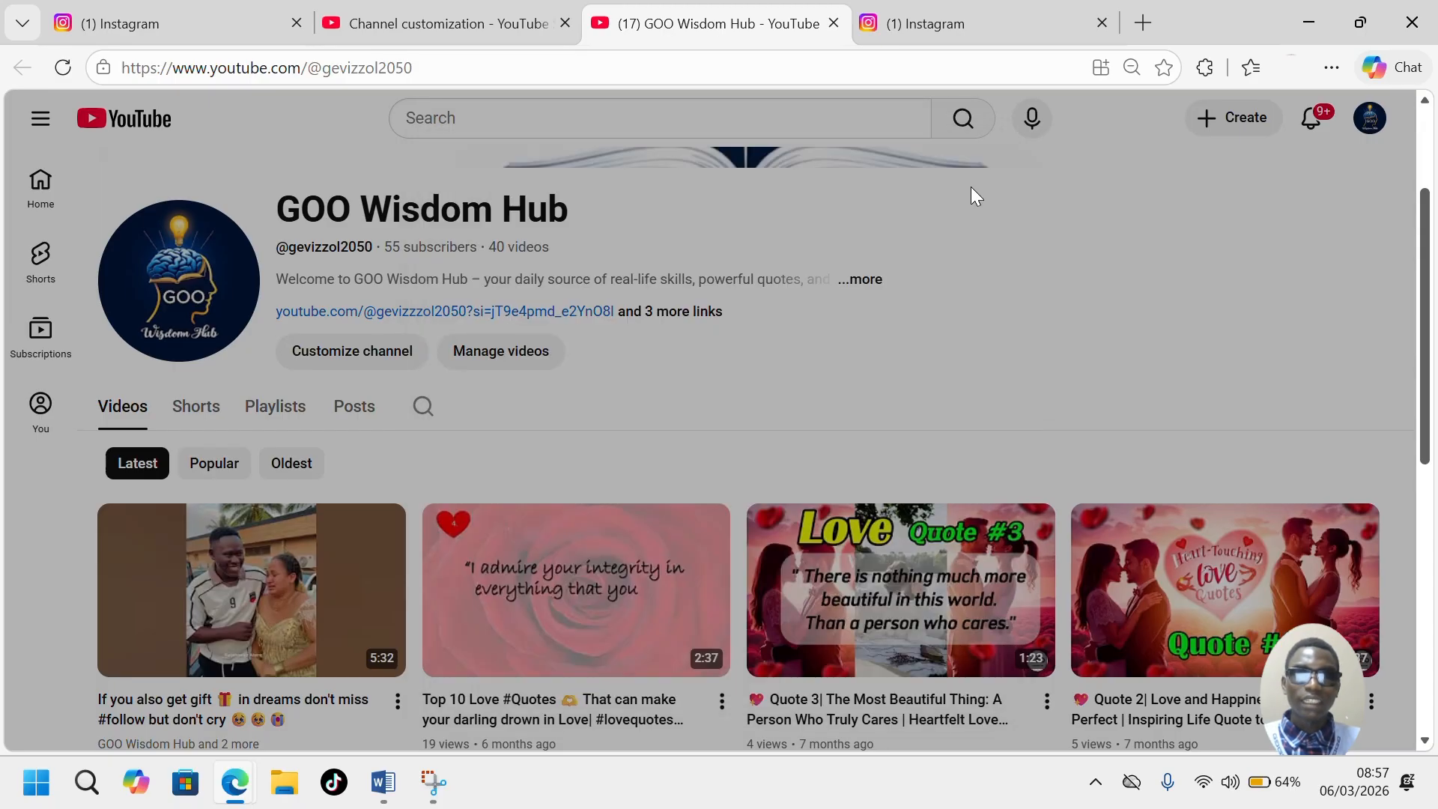
# - Look over the published channel page, from its header to the latest videos
pyautogui.scroll(-2, 695, 524)
pyautogui.scroll(2, 697, 520)
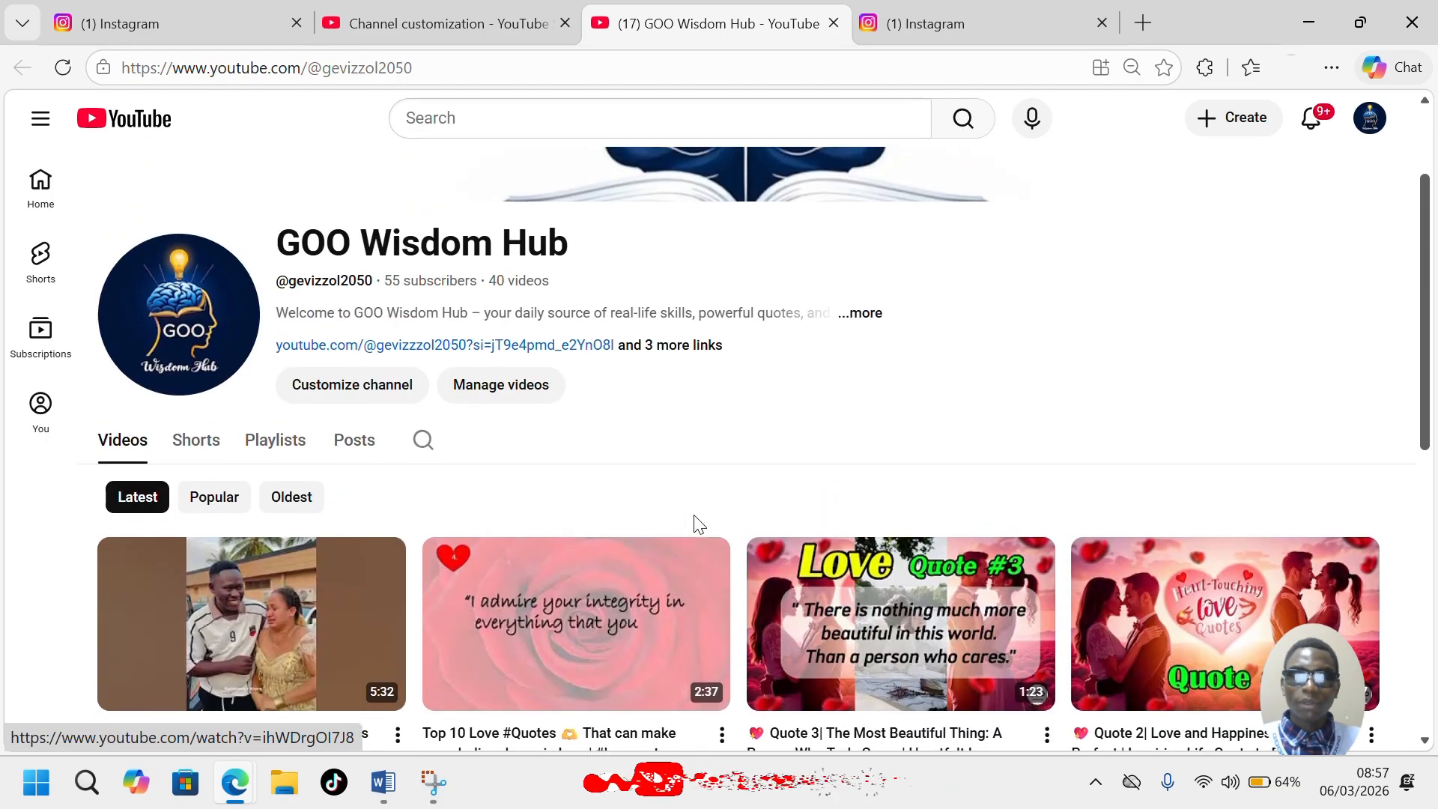
pyautogui.scroll(-3, 695, 524)
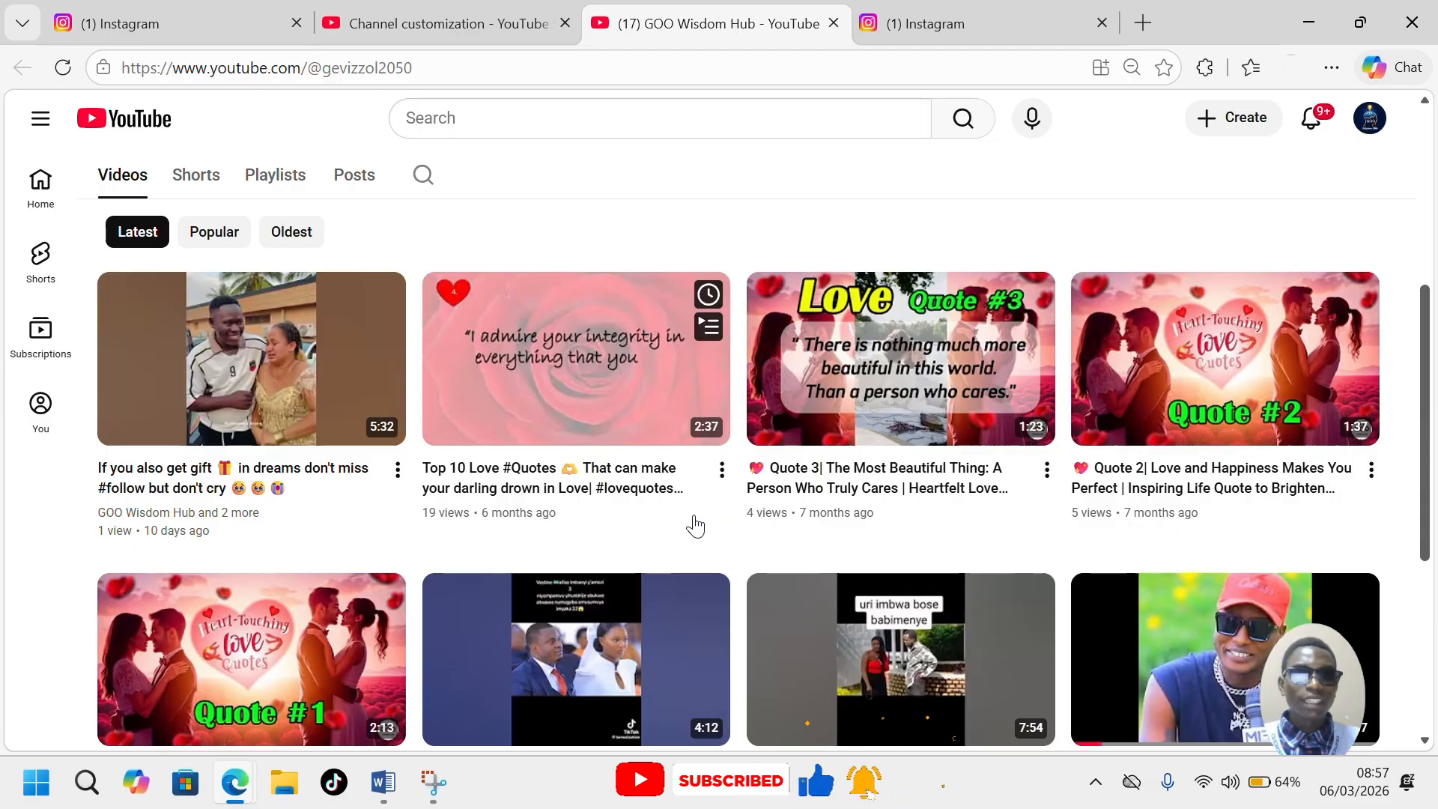
pyautogui.scroll(5, 302, 628)
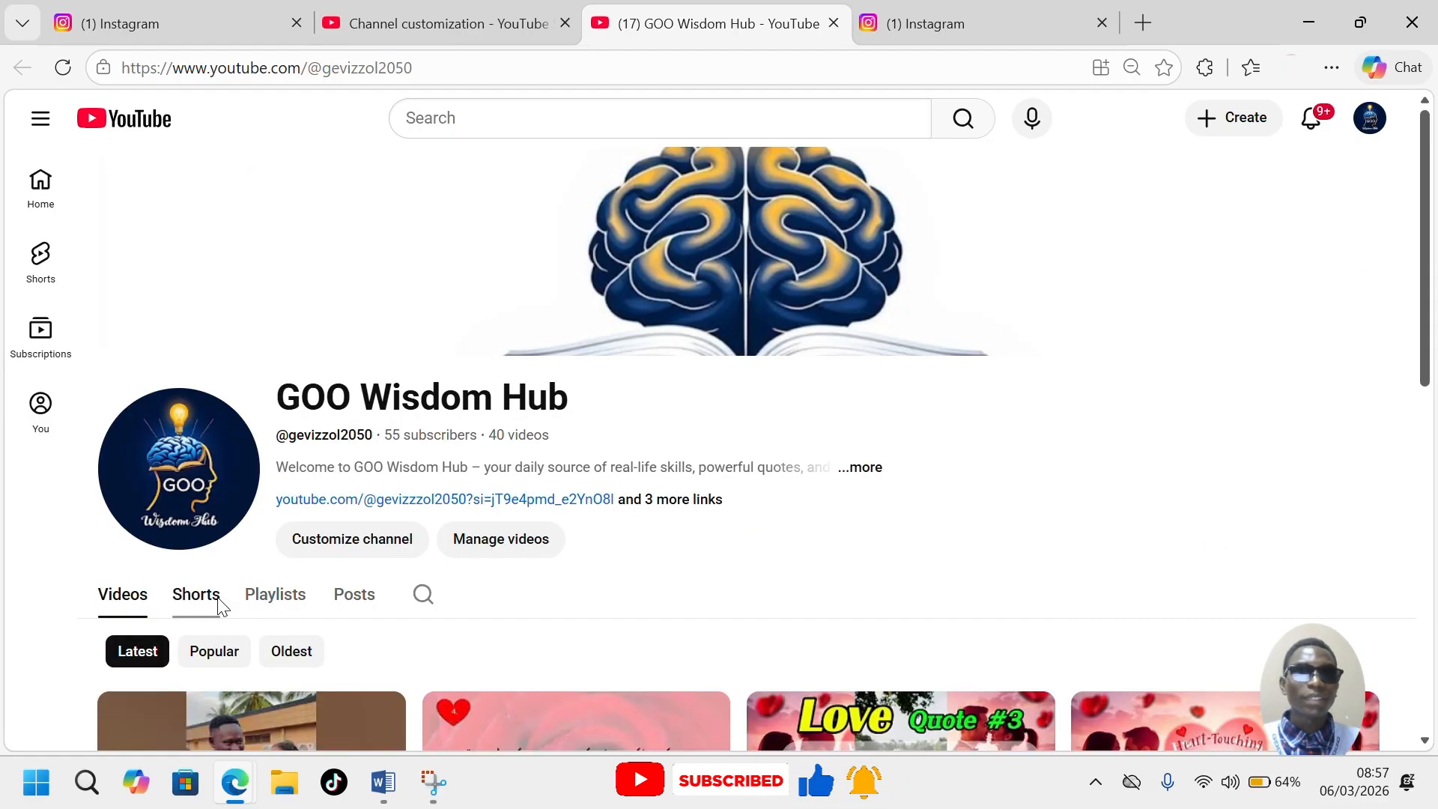
# - Browse the channel's Shorts from the newest to the oldest and back
pyautogui.click(196, 594)
pyautogui.scroll(-6, 667, 555)
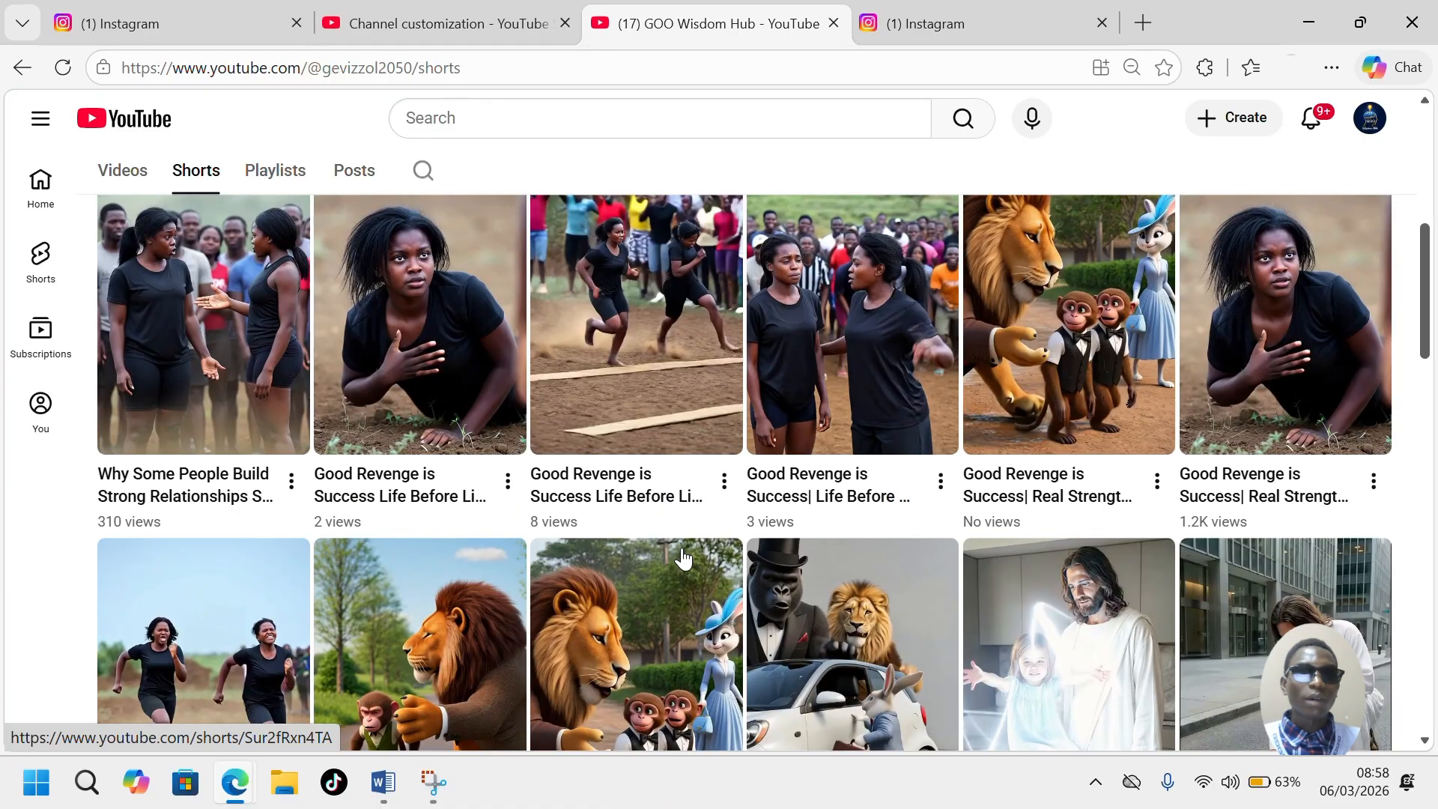
pyautogui.scroll(-5, 509, 585)
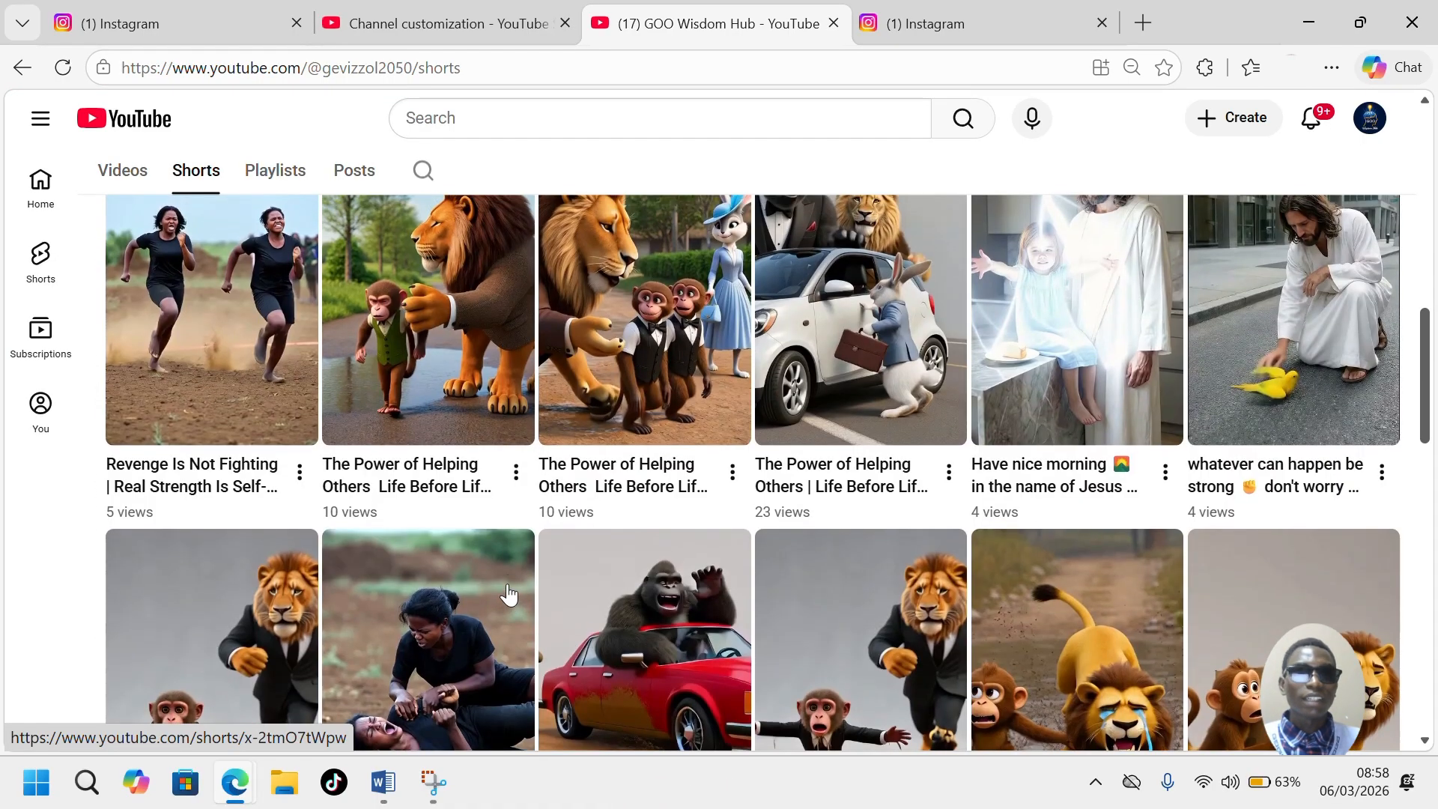
pyautogui.scroll(-9, 509, 594)
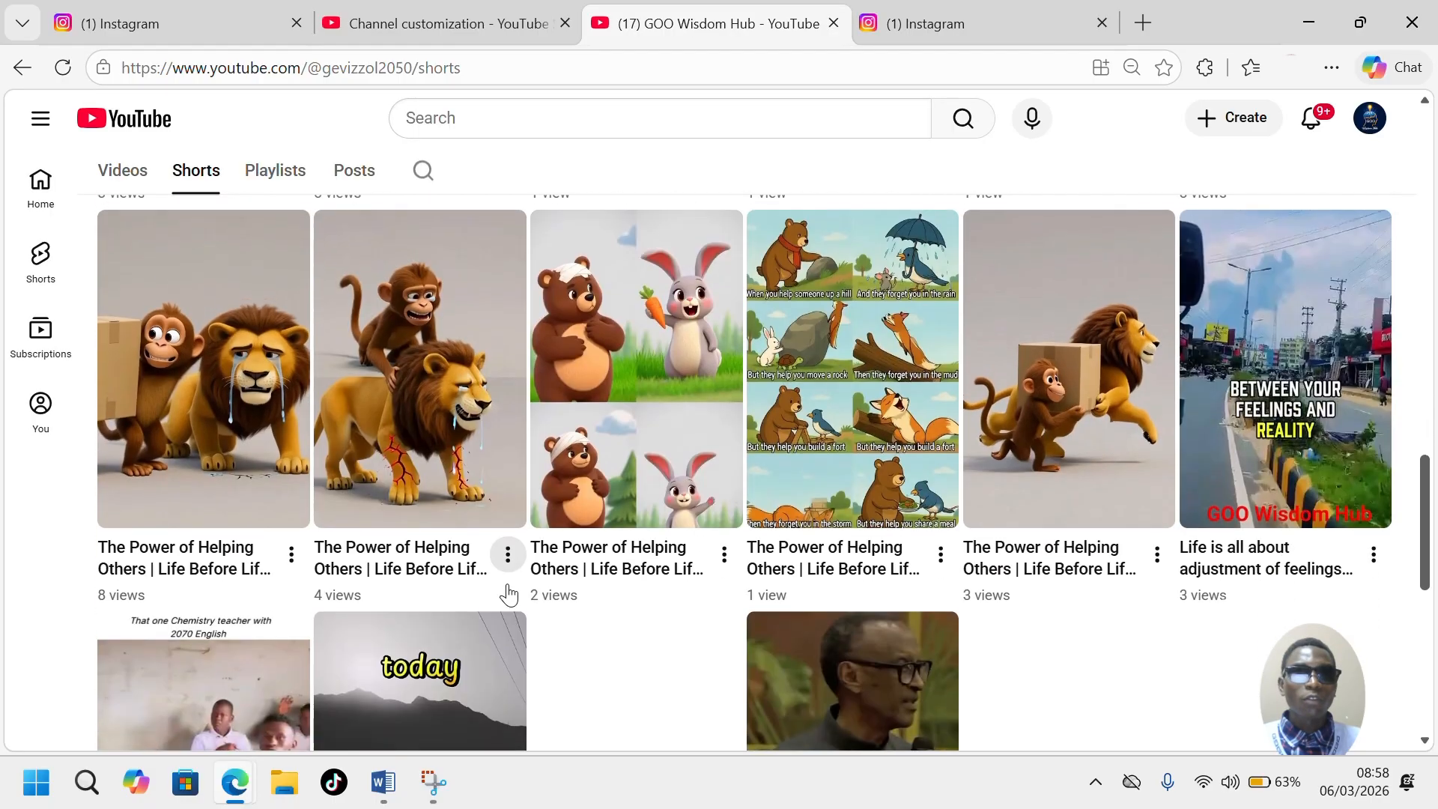
pyautogui.scroll(-8, 508, 594)
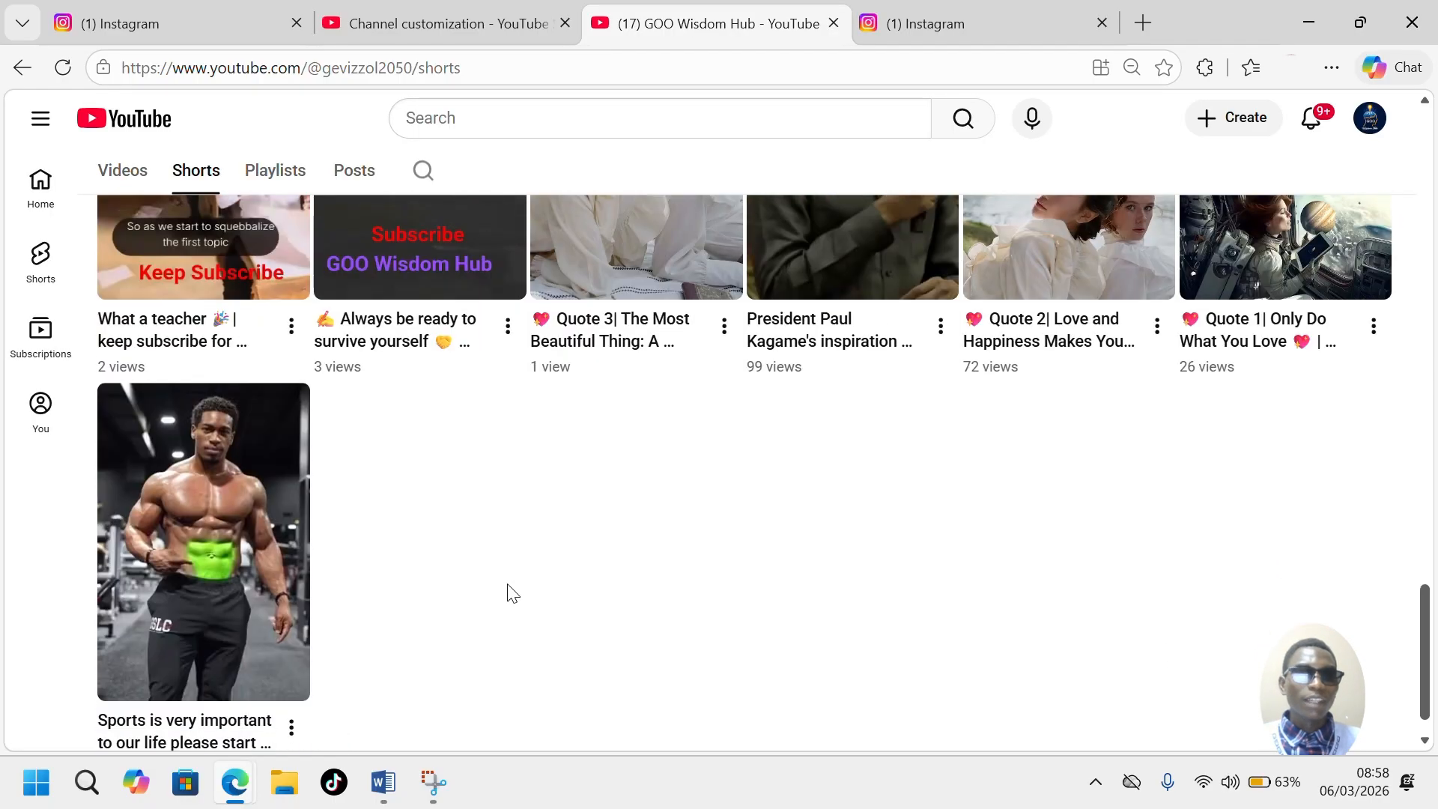
pyautogui.scroll(20, 508, 594)
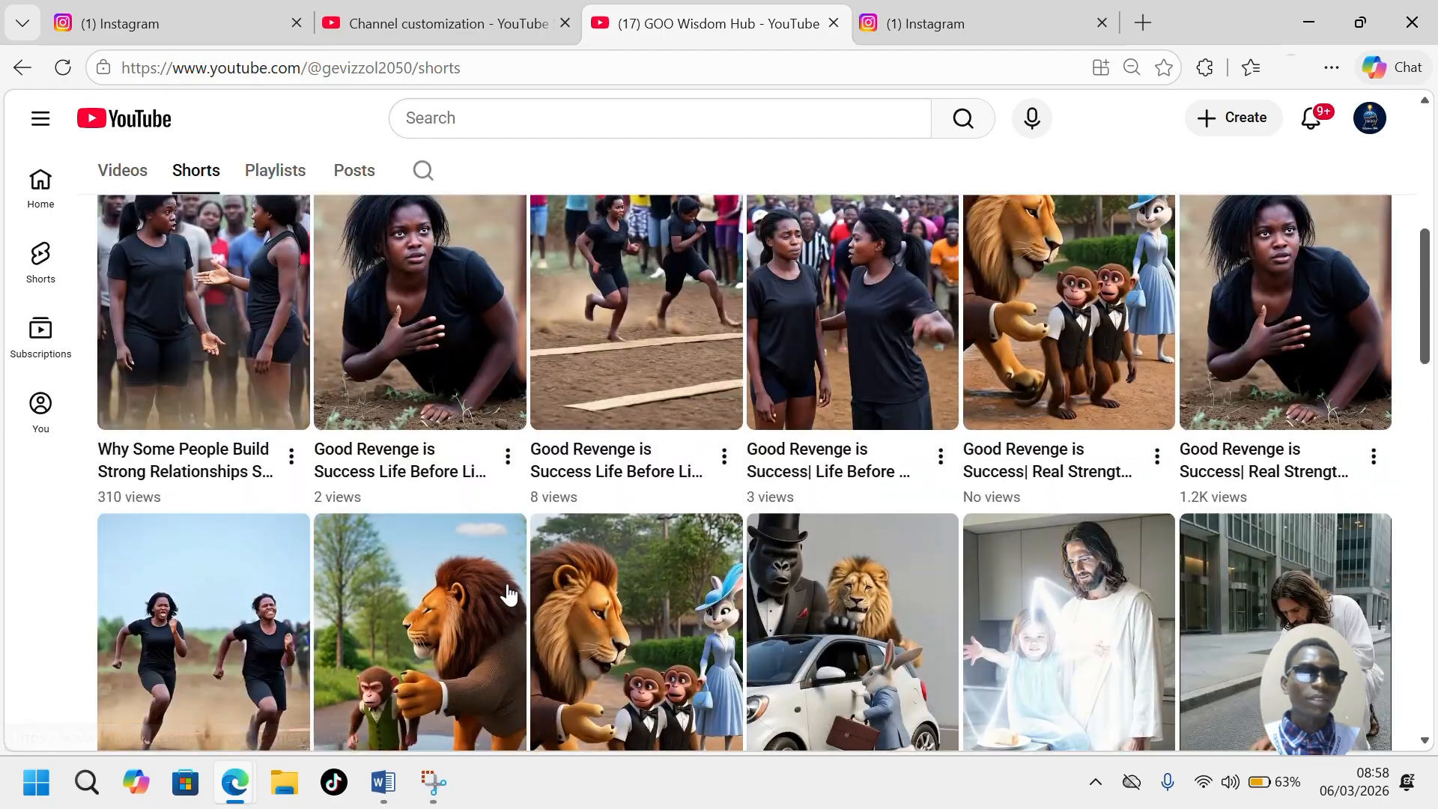
pyautogui.scroll(5, 509, 594)
pyautogui.scroll(-5, 508, 594)
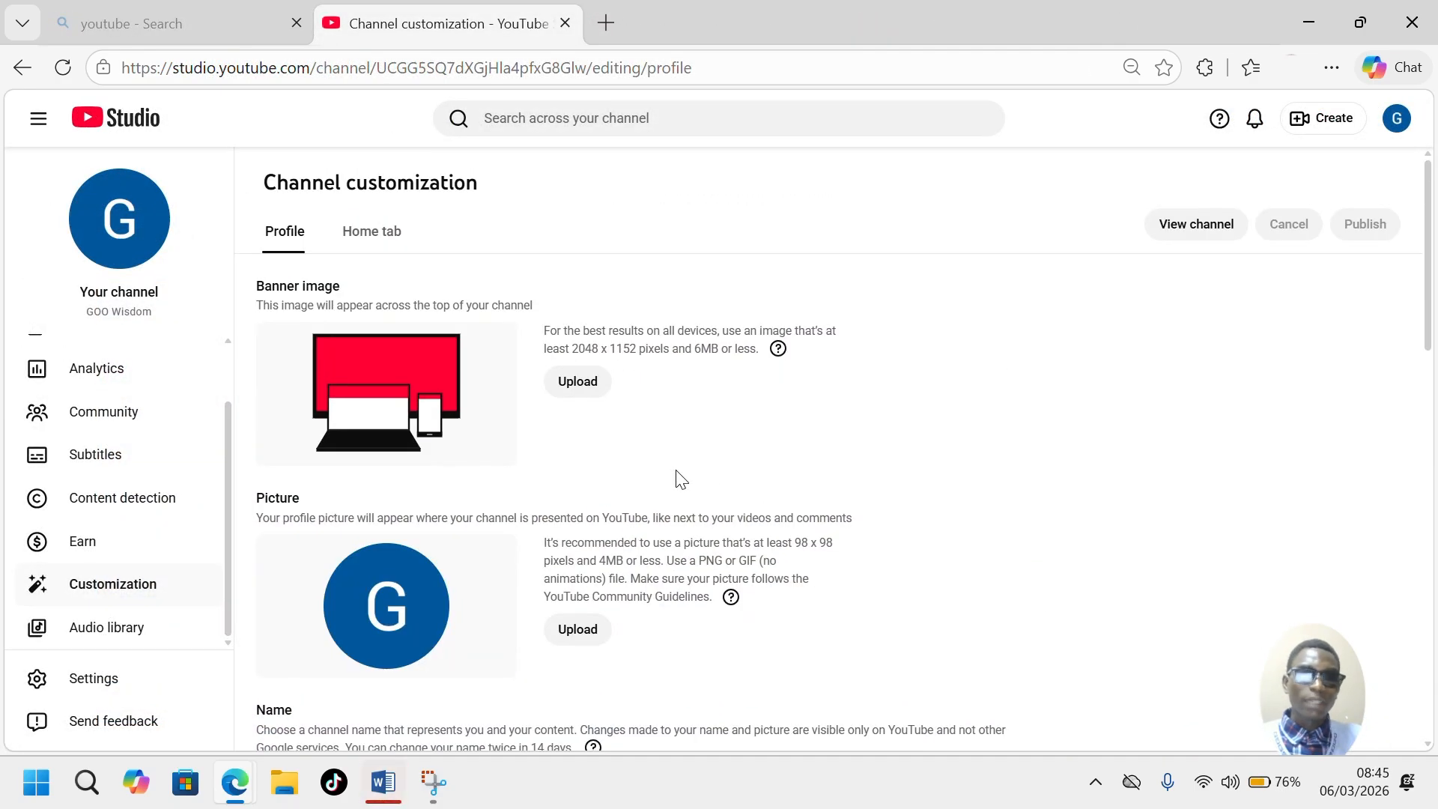
# - Upload the GOO Wisdom Hub logo image from the Downloads folder as the channel banner with its default crop
pyautogui.click(578, 389)
pyautogui.scroll(-10, 438, 367)
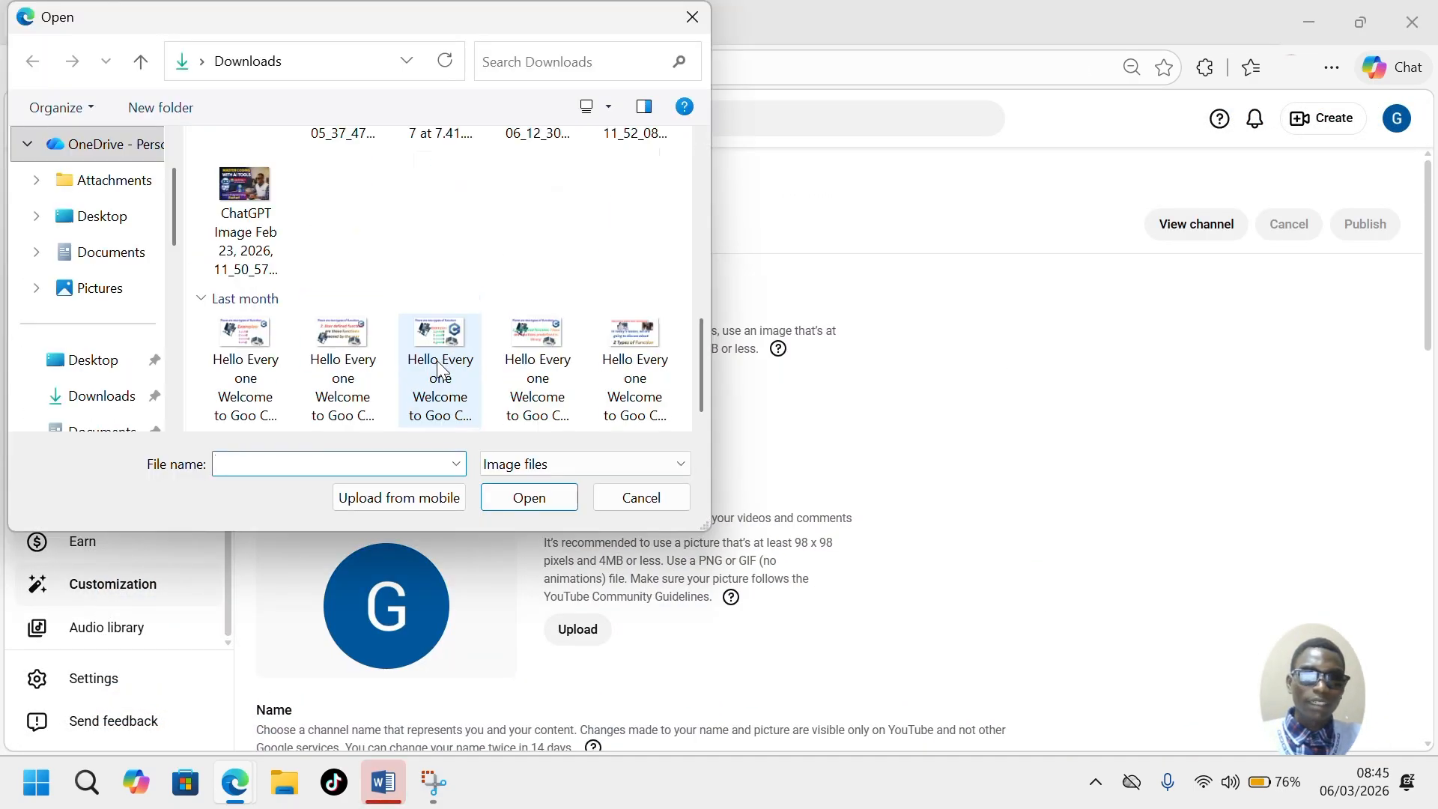
pyautogui.scroll(10, 438, 367)
pyautogui.click(246, 199)
pyautogui.click(530, 497)
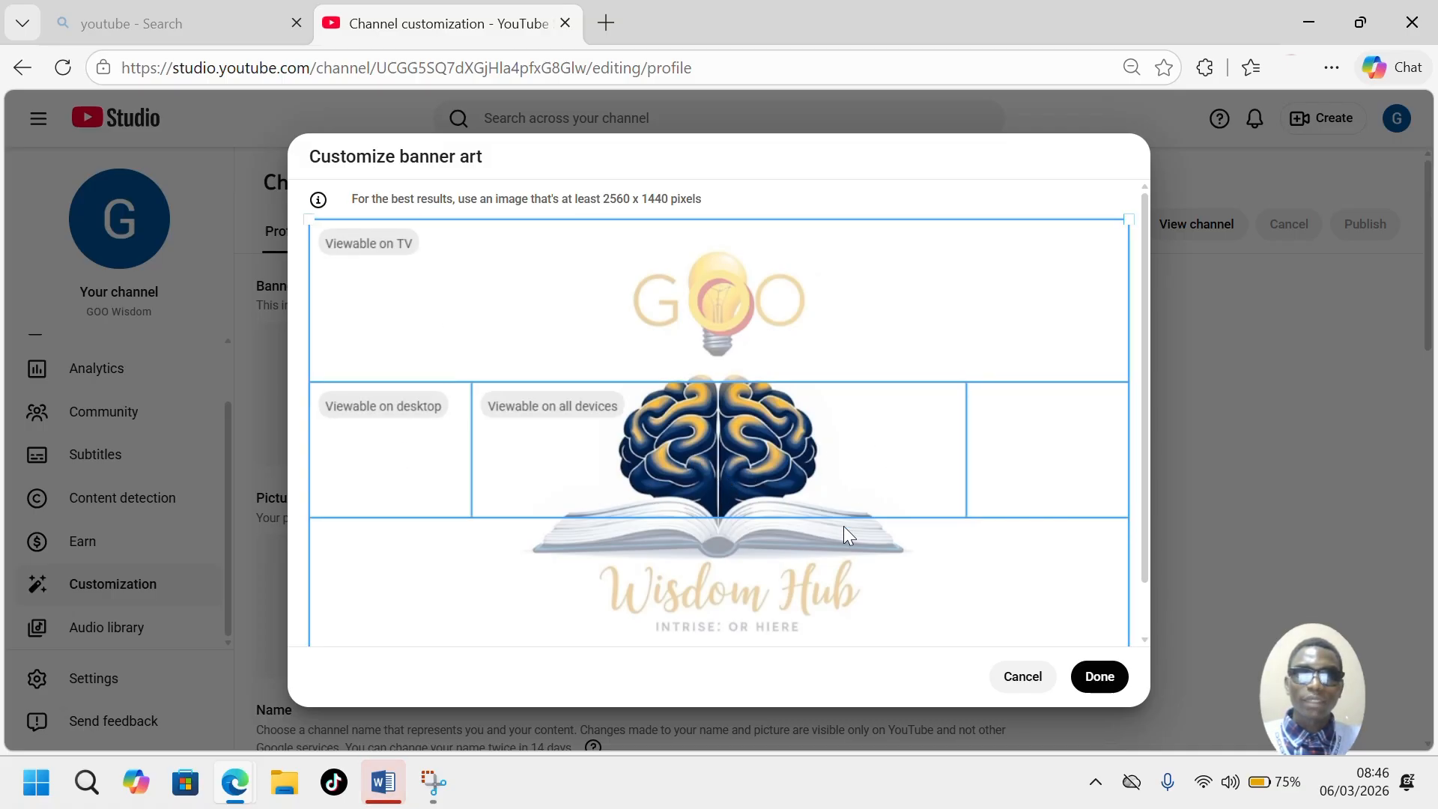
pyautogui.click(1098, 679)
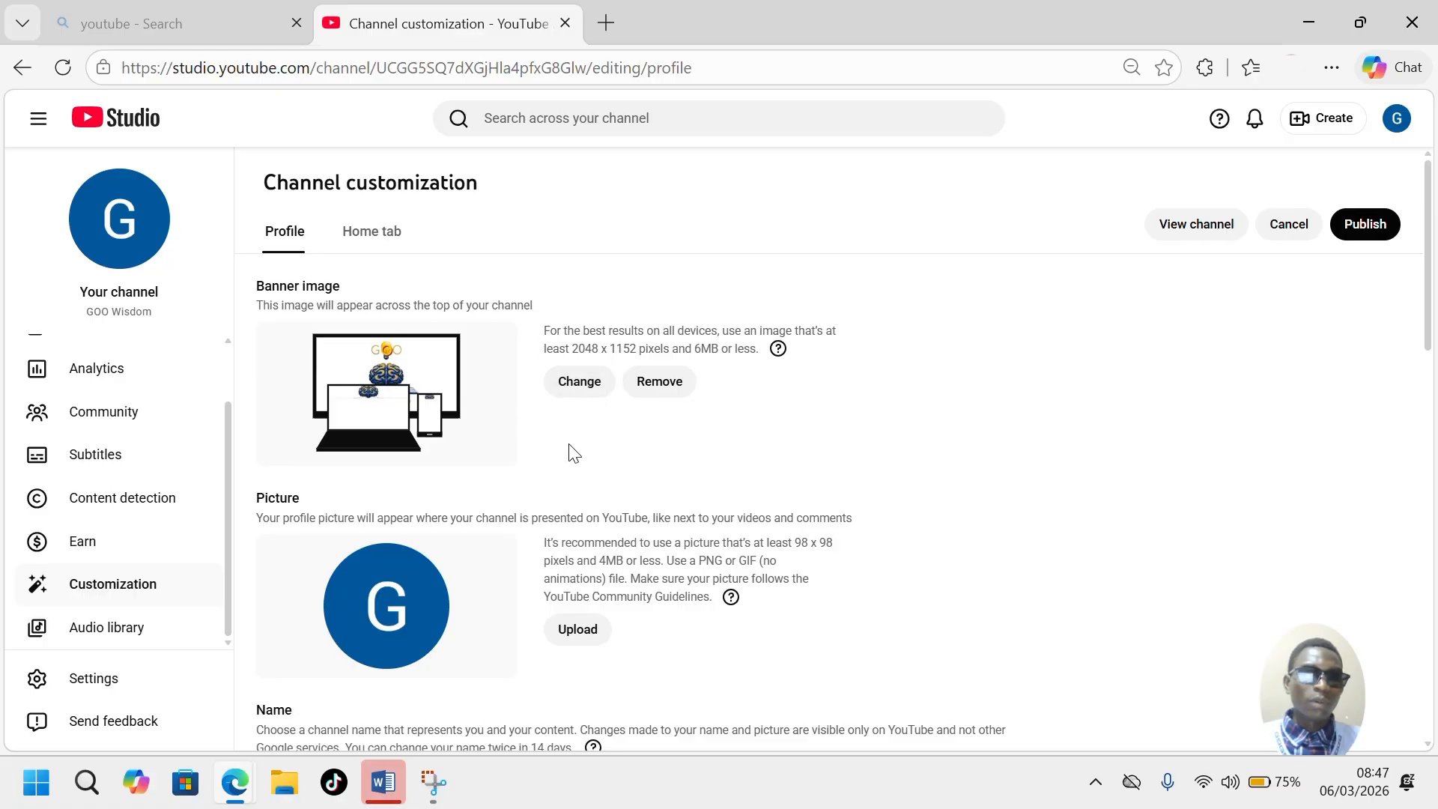
# - Upload the channels4_profile image from the Downloads folder as the channel picture and accept its crop
pyautogui.scroll(-3, 573, 451)
pyautogui.click(577, 407)
pyautogui.click(340, 196)
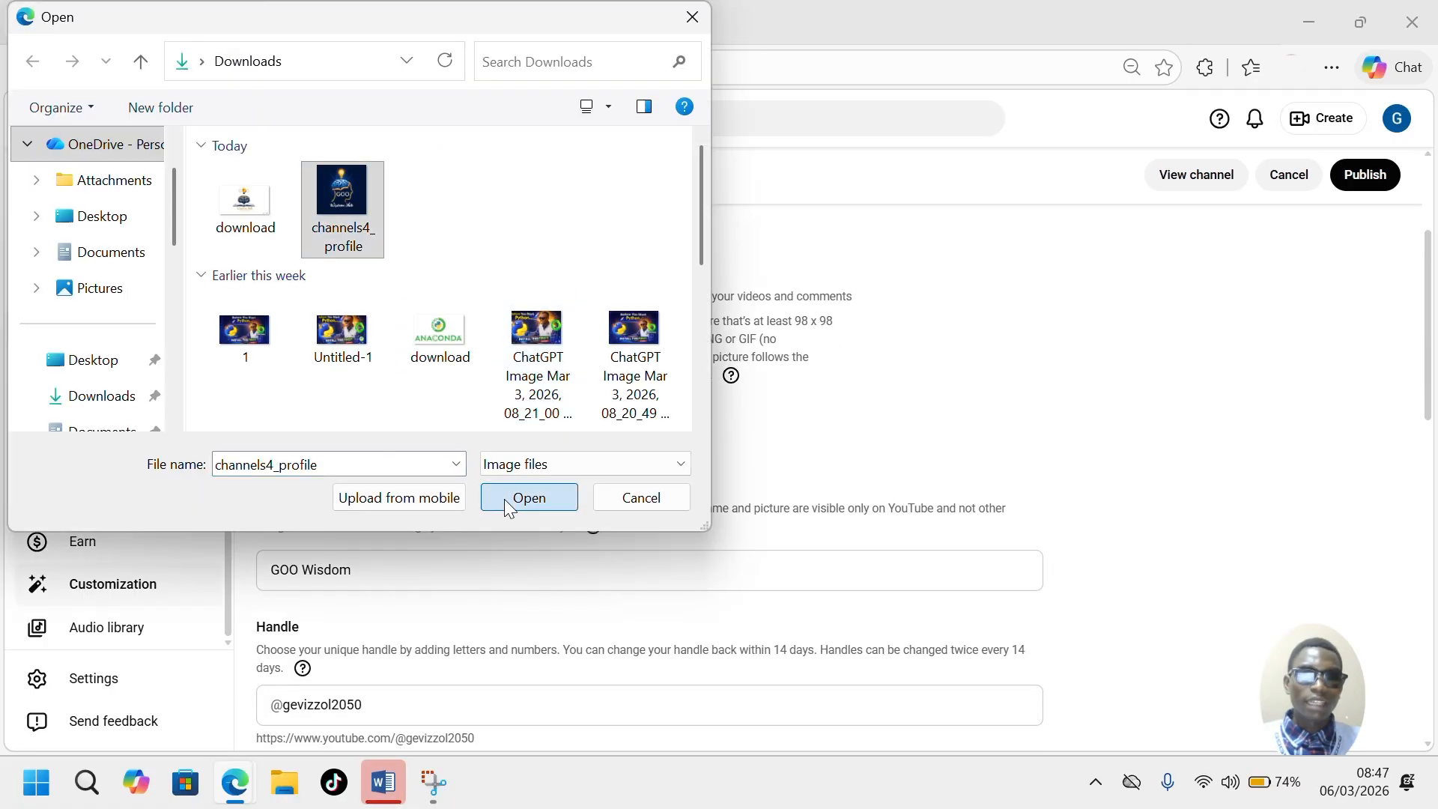
pyautogui.click(510, 499)
pyautogui.moveTo(465, 197)
pyautogui.mouseDown()
pyautogui.moveTo(514, 282)
pyautogui.moveTo(466, 199)
pyautogui.mouseUp()
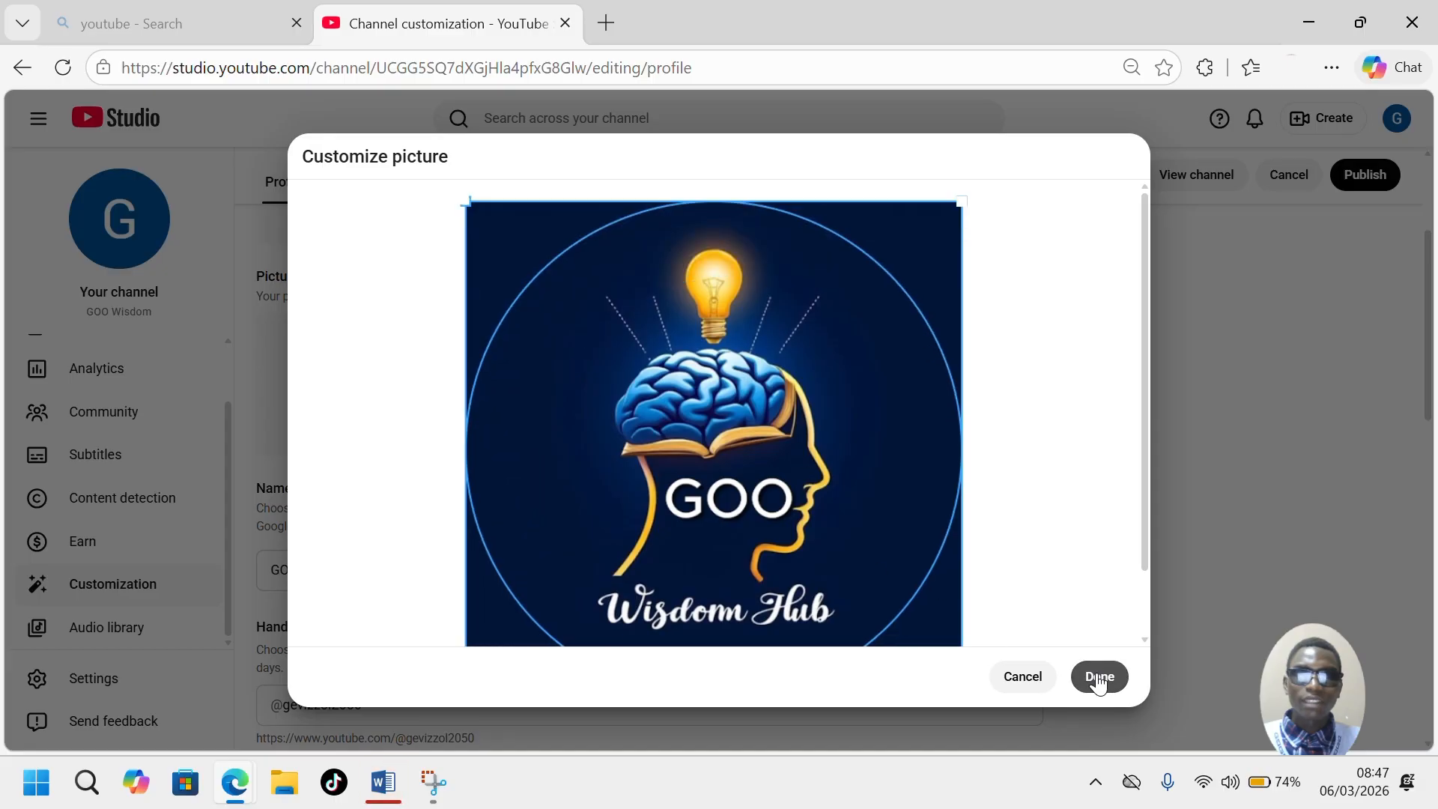
pyautogui.click(1098, 676)
# - Change the channel name to GOO Wisdom Hub and go over the handle and the fields below it
pyautogui.scroll(-5, 558, 607)
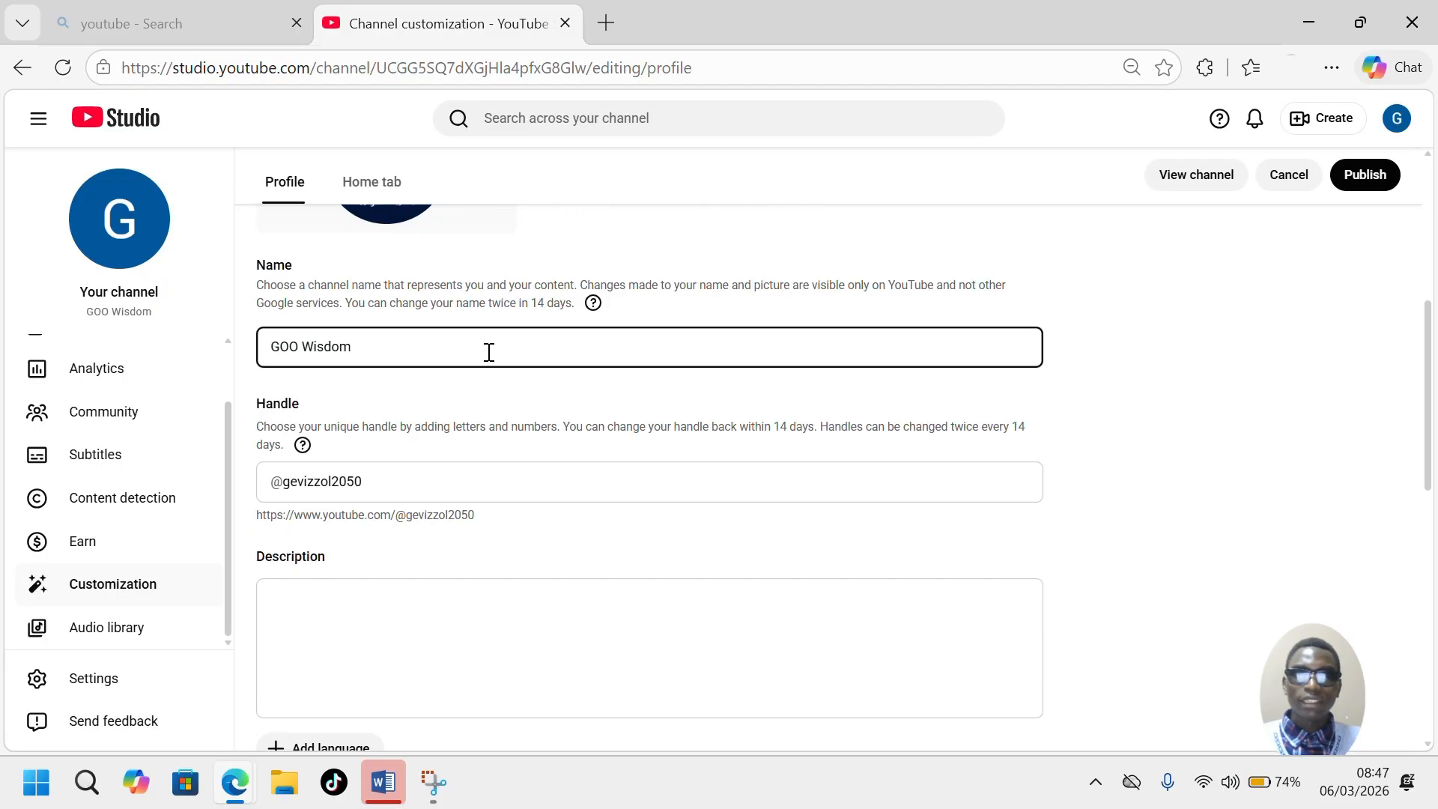
pyautogui.write('Hub')
pyautogui.click(539, 479)
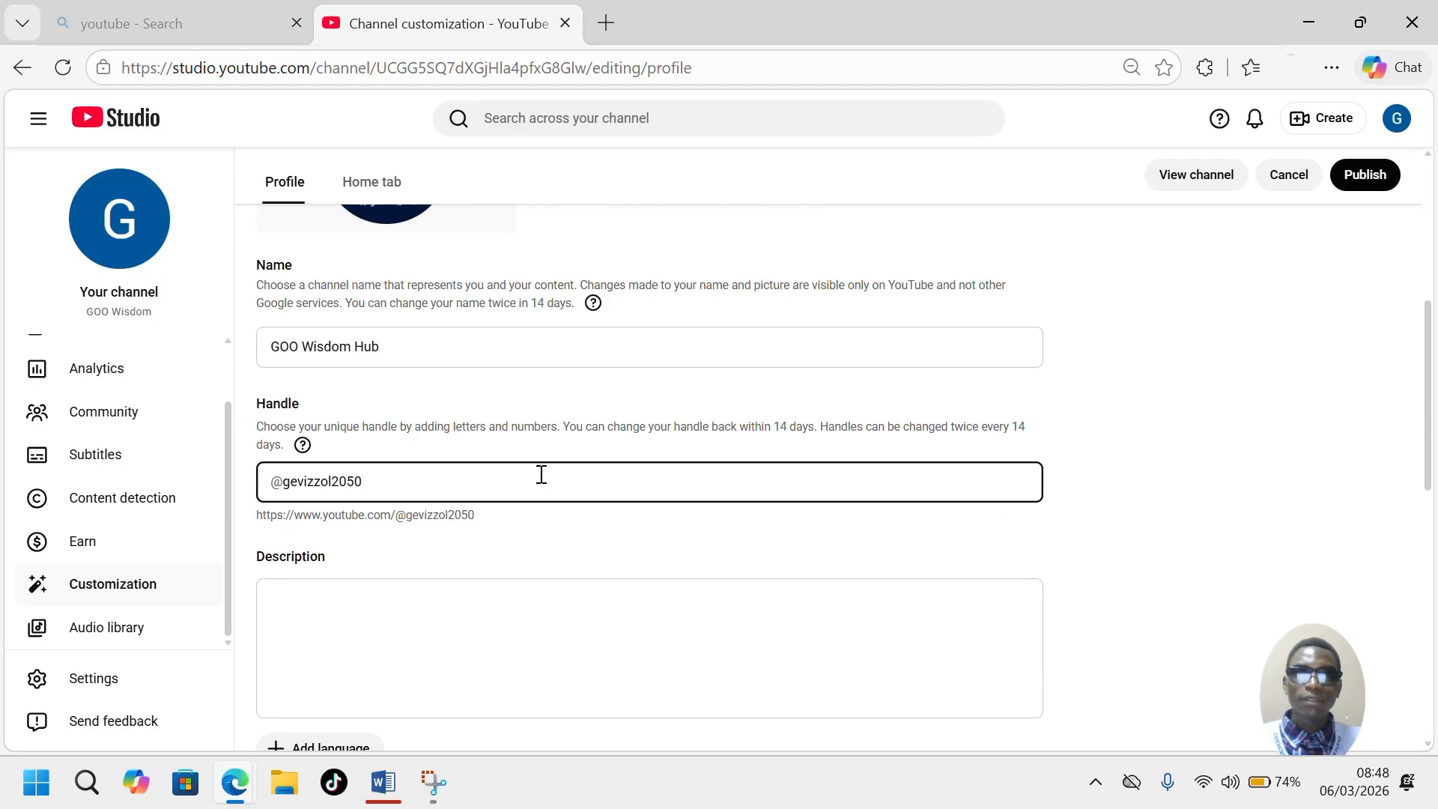
pyautogui.scroll(-2, 573, 610)
pyautogui.scroll(-1, 525, 524)
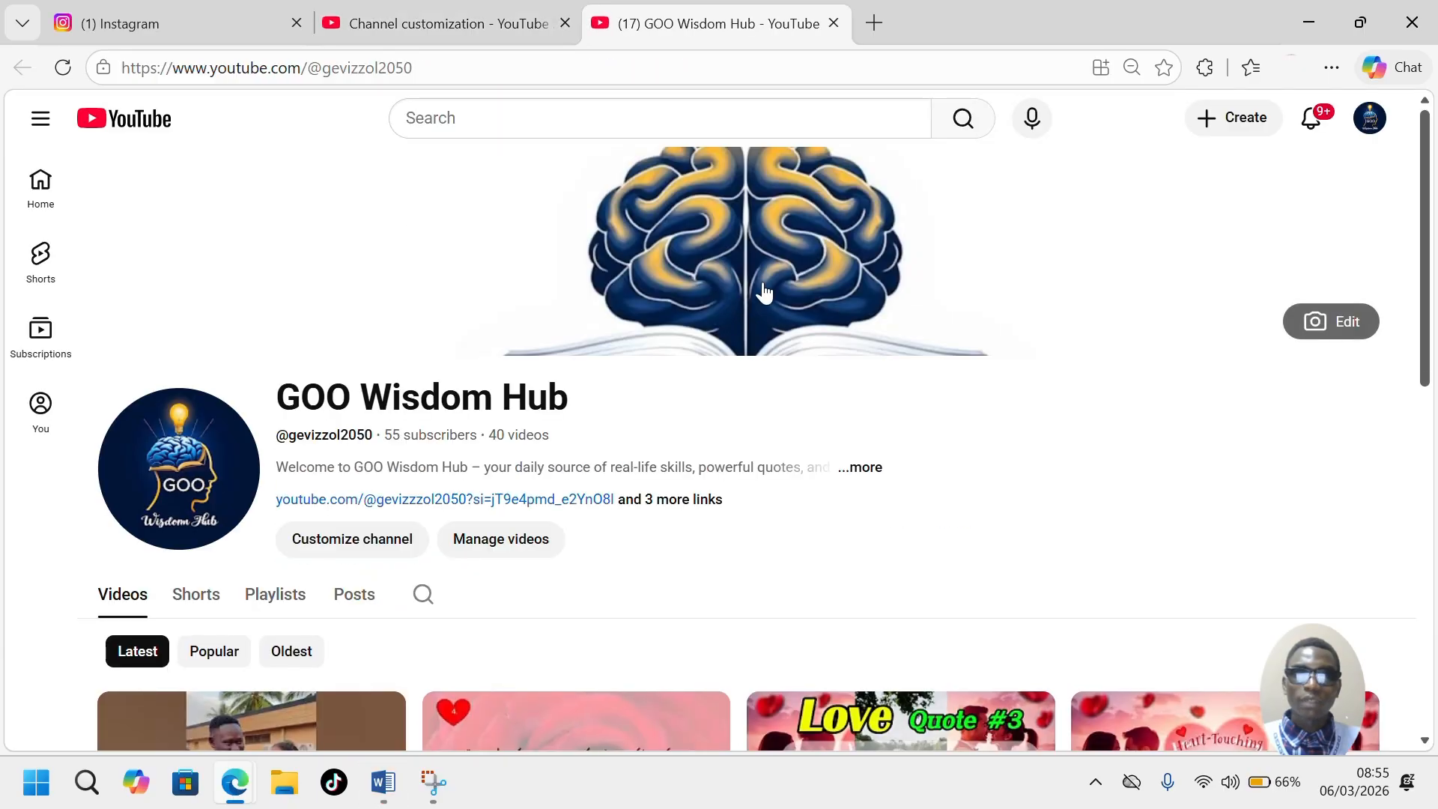
# - Open the full description on the public GOO Wisdom Hub channel page and follow its Instagram link
pyautogui.scroll(-1, 772, 293)
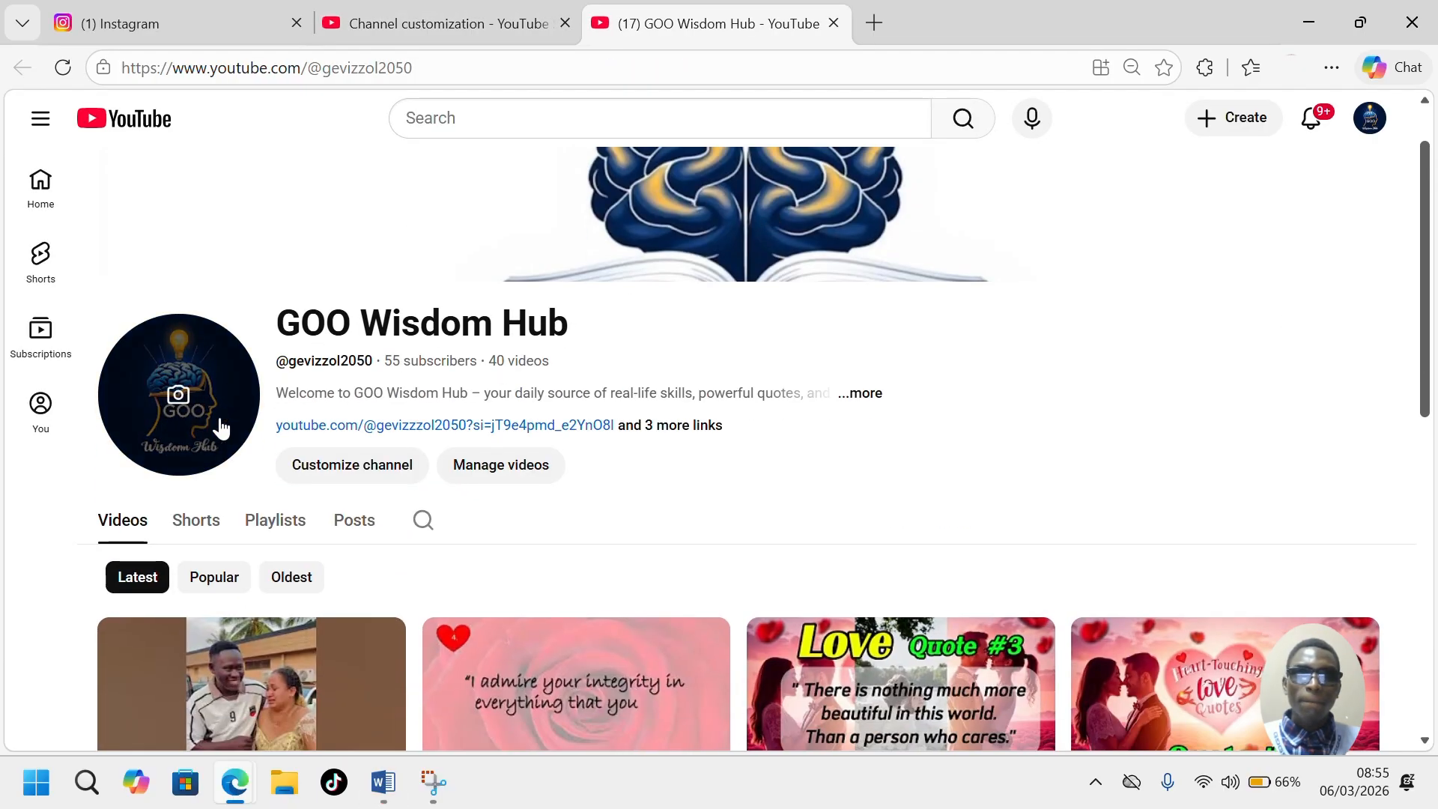
pyautogui.click(866, 395)
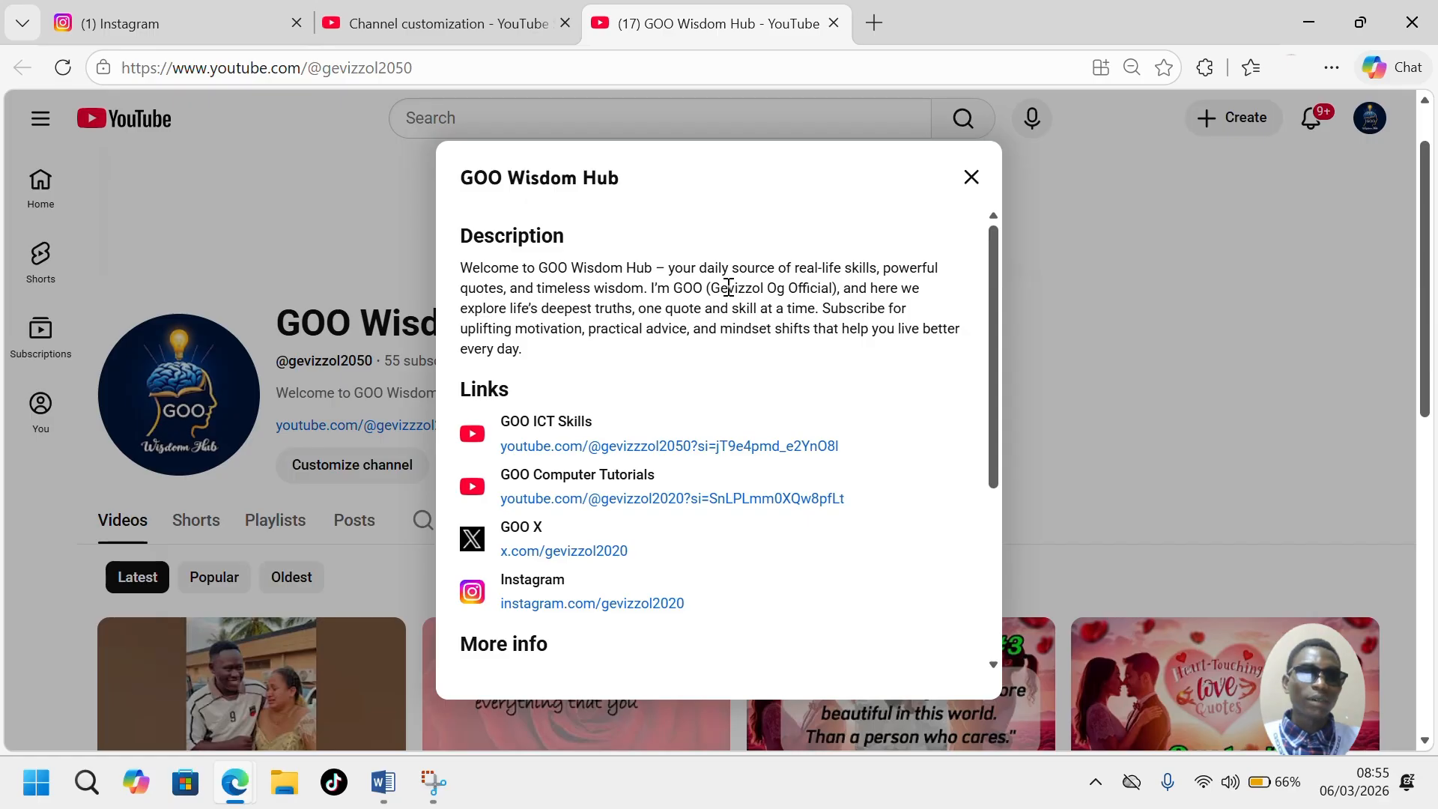
pyautogui.scroll(-1, 728, 287)
pyautogui.click(561, 524)
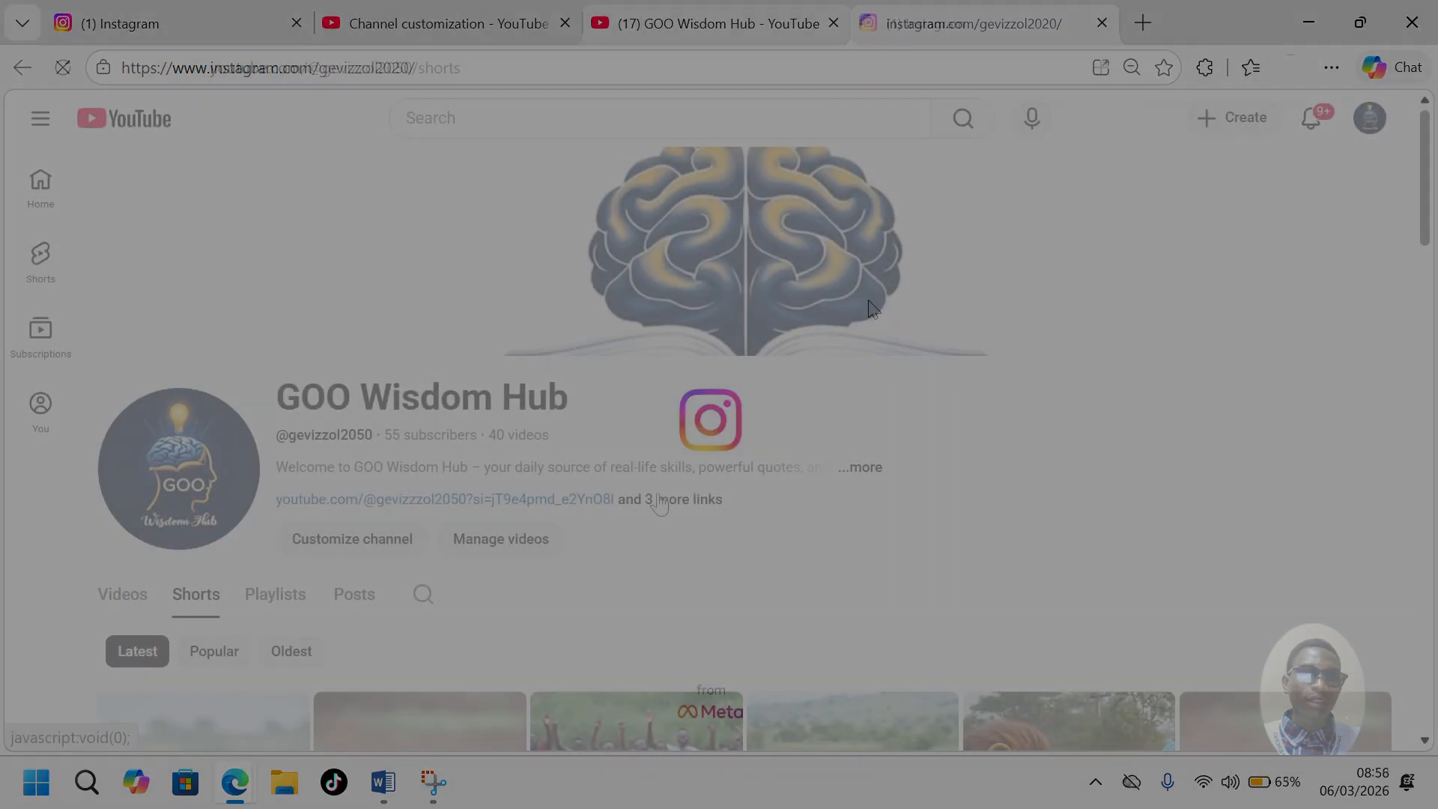